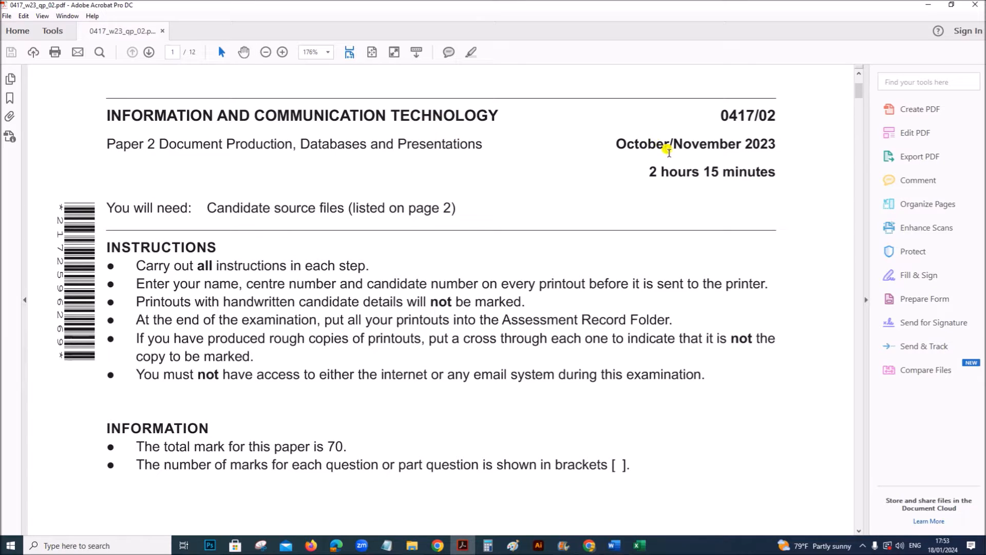
- Examine the exam paper's source file list and the Task 1 requirements for the evidence document's file, header details and save name
{"action": "scroll", "coordinate": [380, 344], "scroll_direction": "down", "scroll_amount": 3}
{"action": "scroll", "coordinate": [380, 343], "scroll_direction": "down", "scroll_amount": 20}
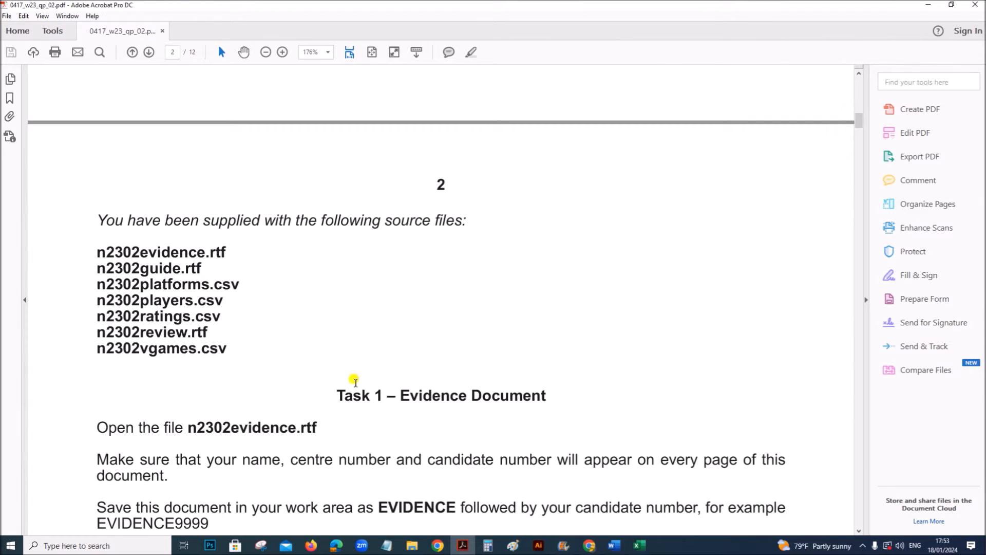
{"action": "left_click", "coordinate": [412, 545]}
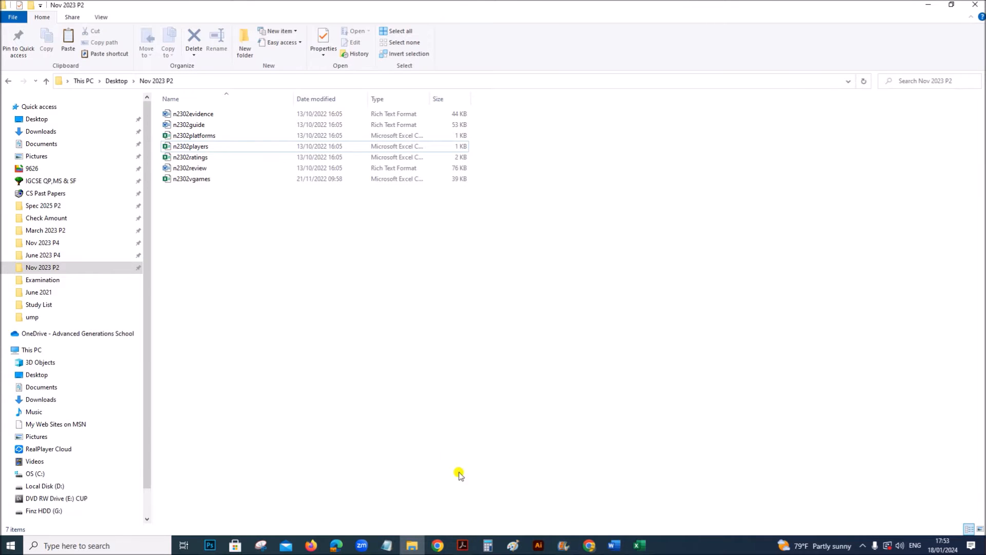
{"action": "left_click", "coordinate": [463, 545]}
{"action": "scroll", "coordinate": [367, 405], "scroll_direction": "down", "scroll_amount": 5}
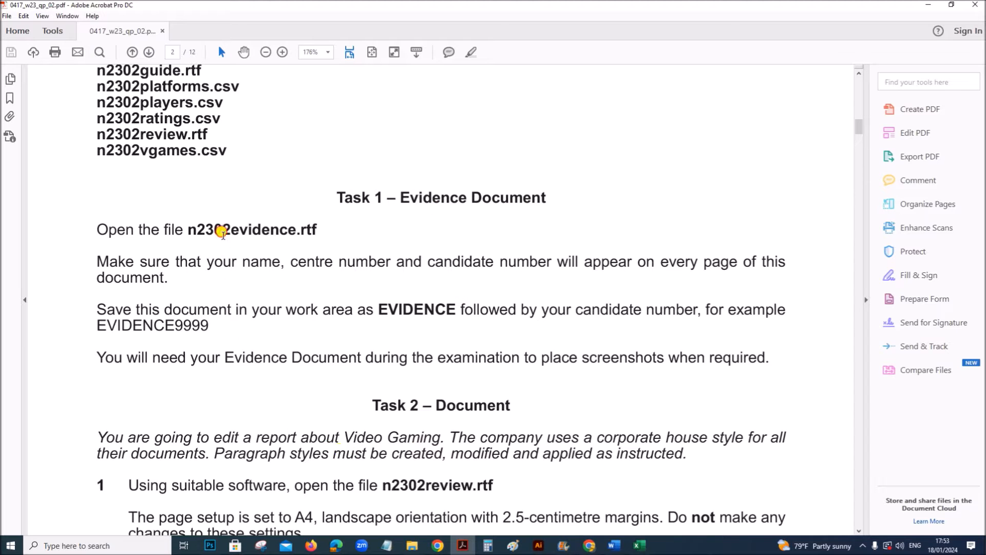
{"action": "left_click_drag", "start_coordinate": [223, 232], "coordinate": [316, 229]}
{"action": "left_click_drag", "start_coordinate": [317, 263], "coordinate": [594, 258]}
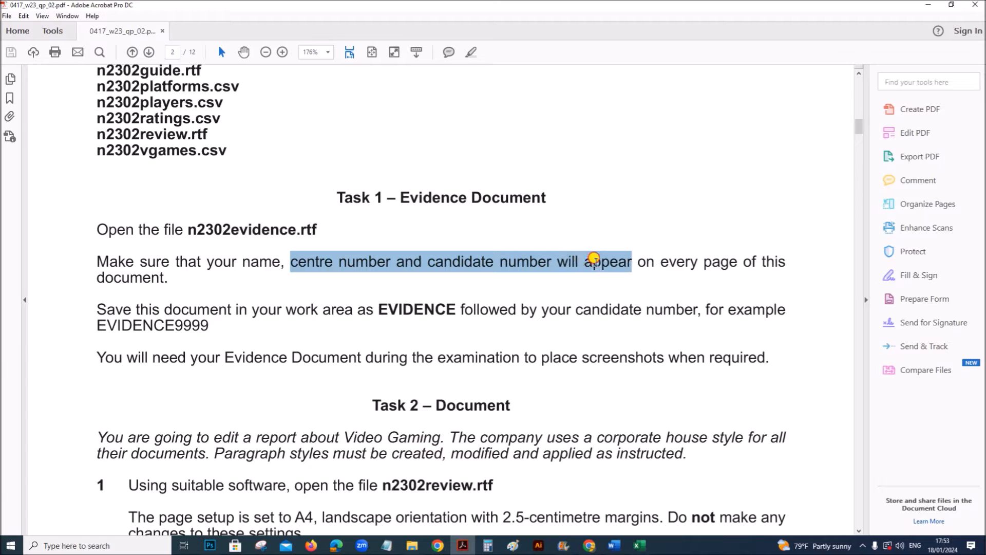
{"action": "left_click_drag", "start_coordinate": [379, 309], "coordinate": [452, 312]}
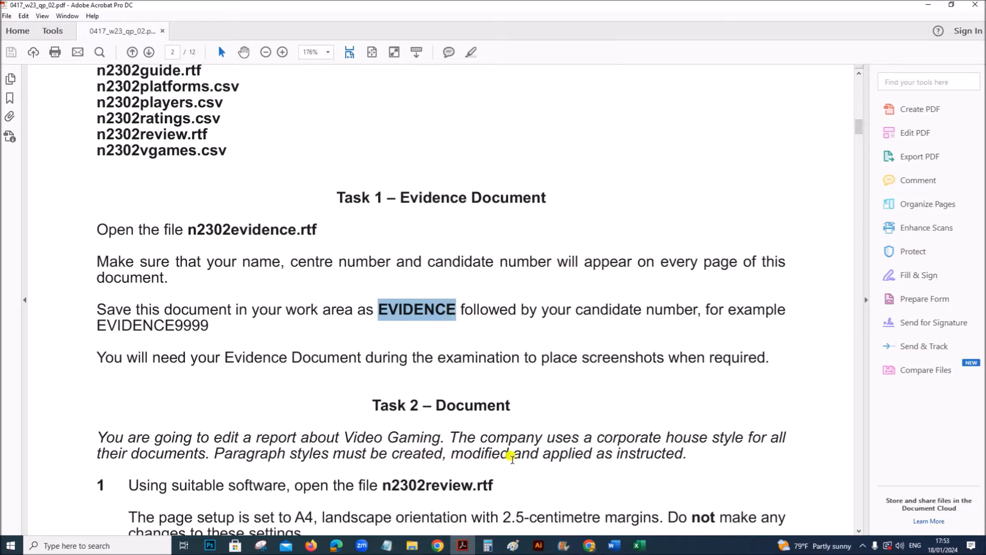
- Switch to the n2302evidence document in Word and insert a built-in three-column header
{"action": "mouse_move", "coordinate": [615, 546]}
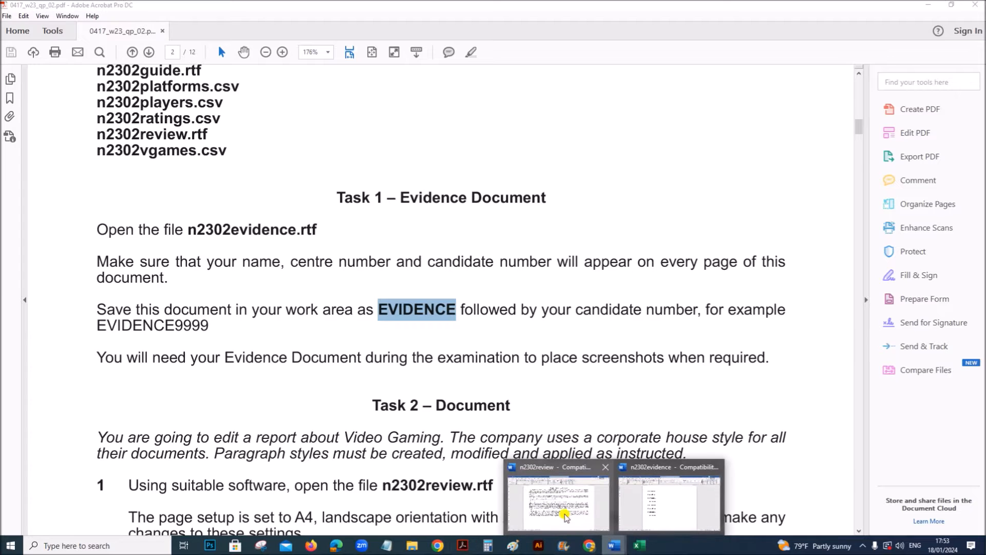
{"action": "left_click", "coordinate": [670, 498]}
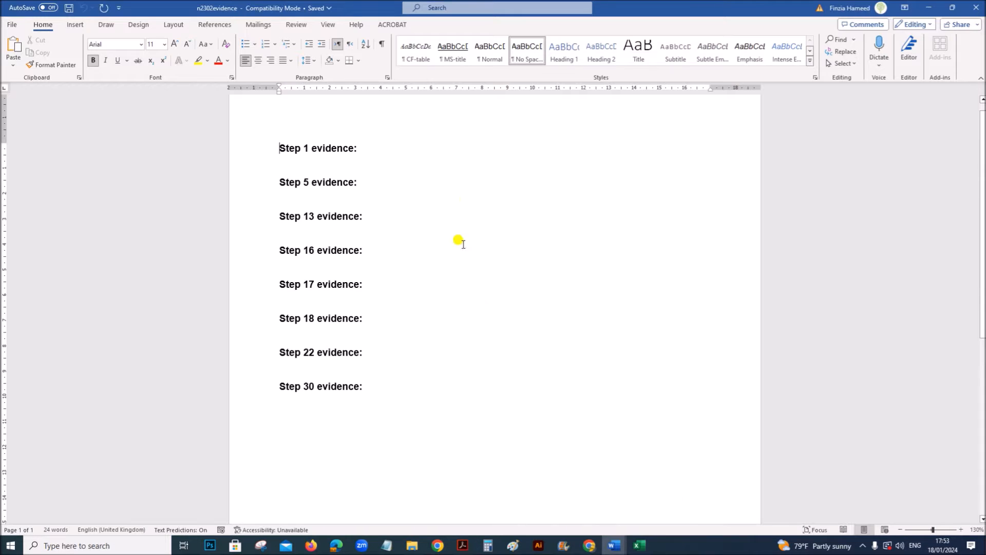
{"action": "left_click", "coordinate": [75, 24]}
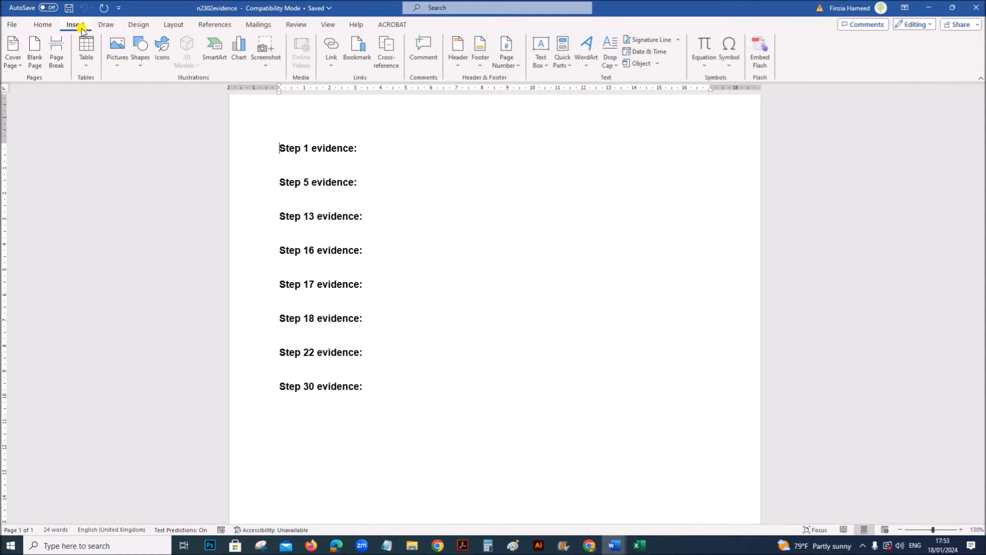
{"action": "left_click", "coordinate": [462, 67]}
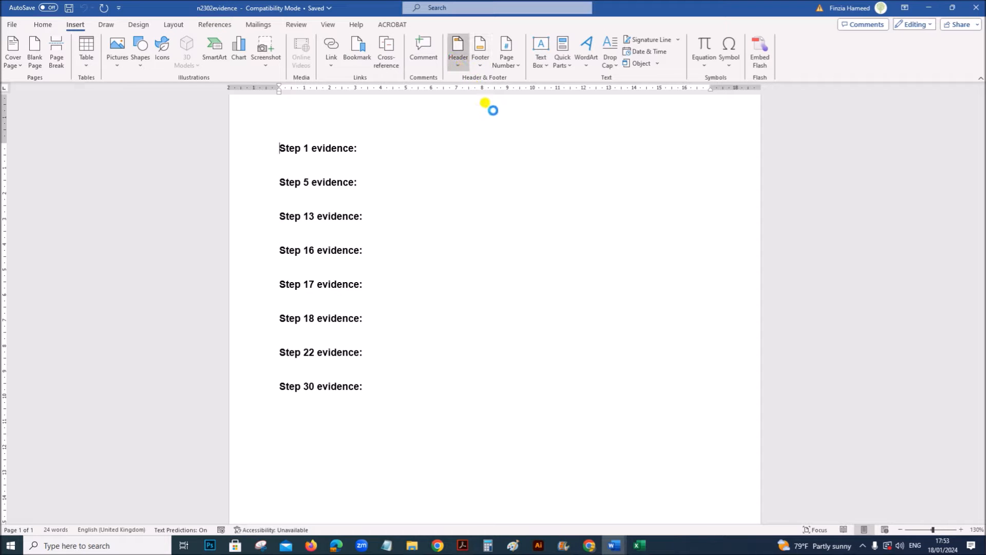
{"action": "left_click", "coordinate": [499, 177]}
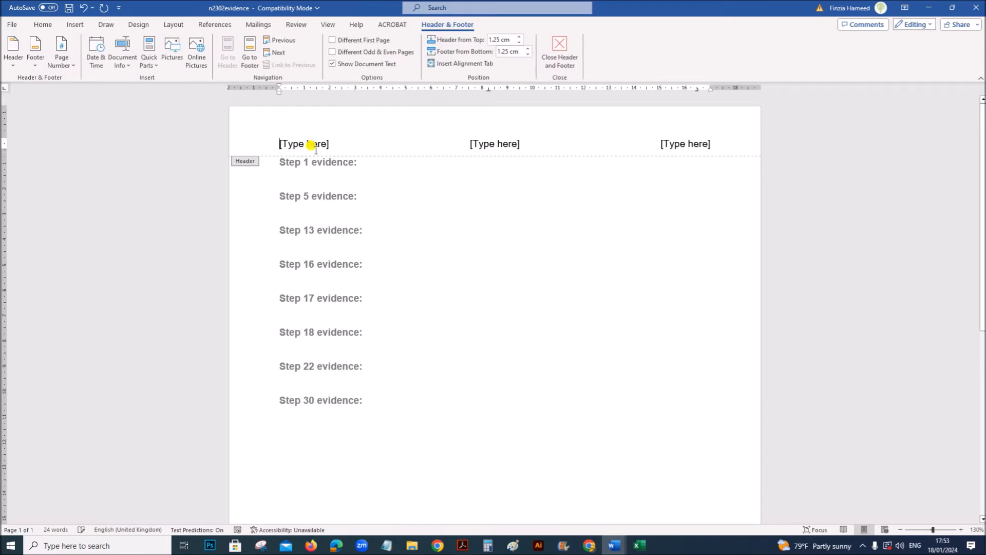
- Fill the three header placeholders with the text Name, the centre number and the candidate number, and close the header
{"action": "type", "text": "Name"}
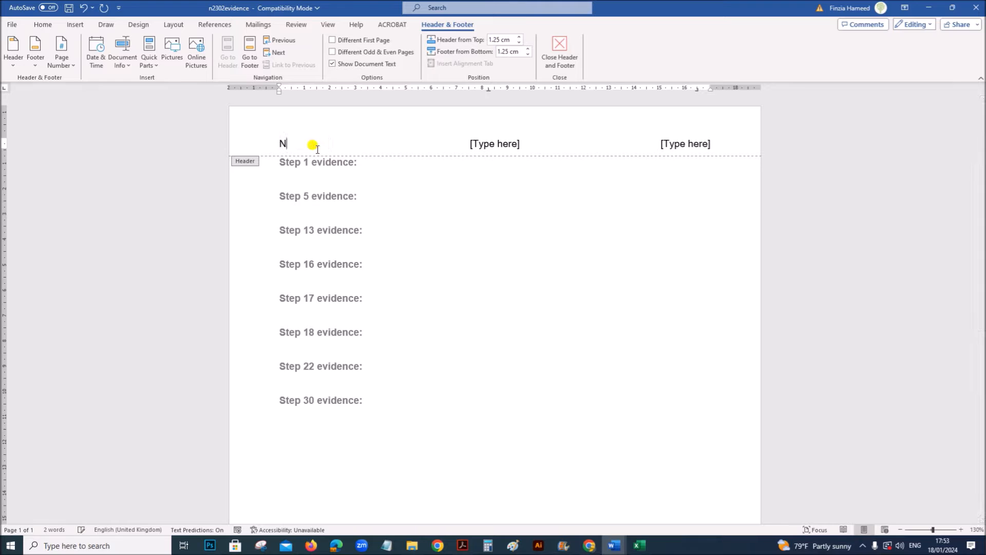
{"action": "left_click", "coordinate": [491, 144]}
{"action": "type", "text": "2"}
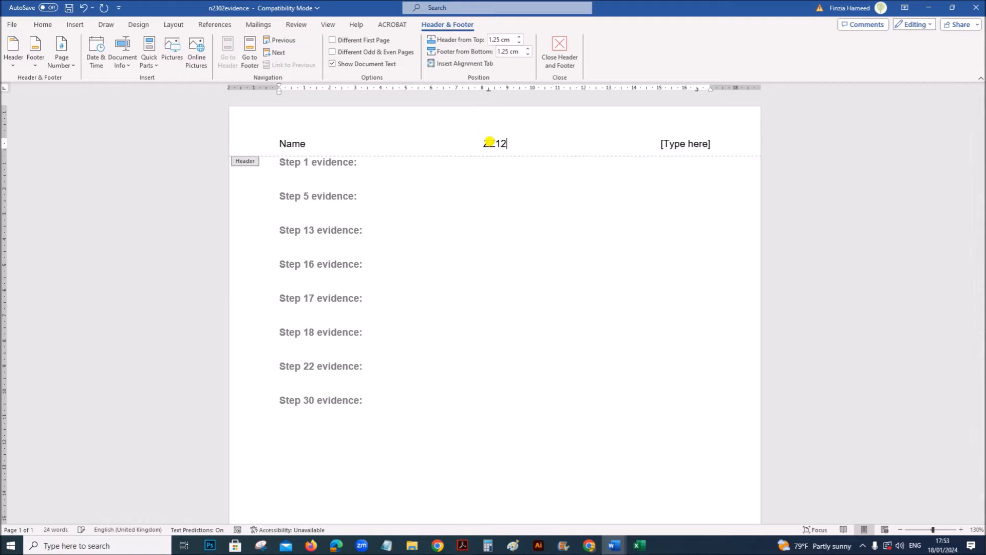
{"action": "type", "text": "2123"}
{"action": "left_click", "coordinate": [709, 145]}
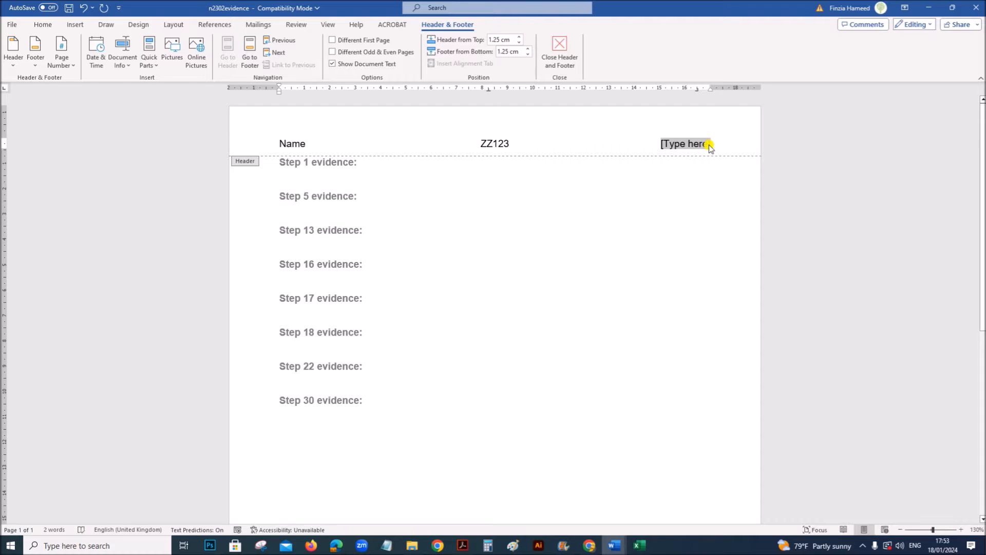
{"action": "type", "text": "1234"}
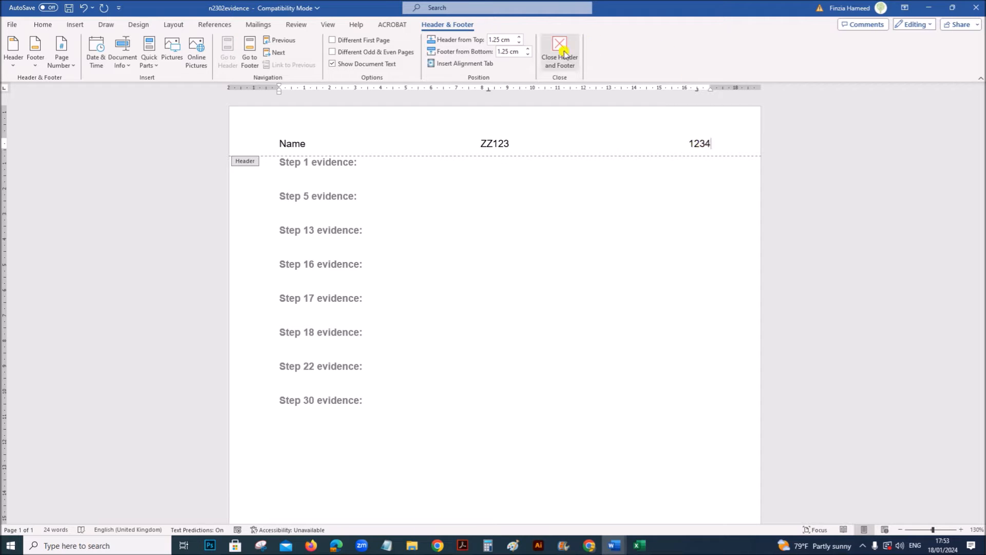
{"action": "left_click", "coordinate": [560, 49]}
- Save the evidence document in the Nov 2023 P2 folder as a Word Document named EVIDENCE followed by the candidate number
{"action": "left_click", "coordinate": [11, 28]}
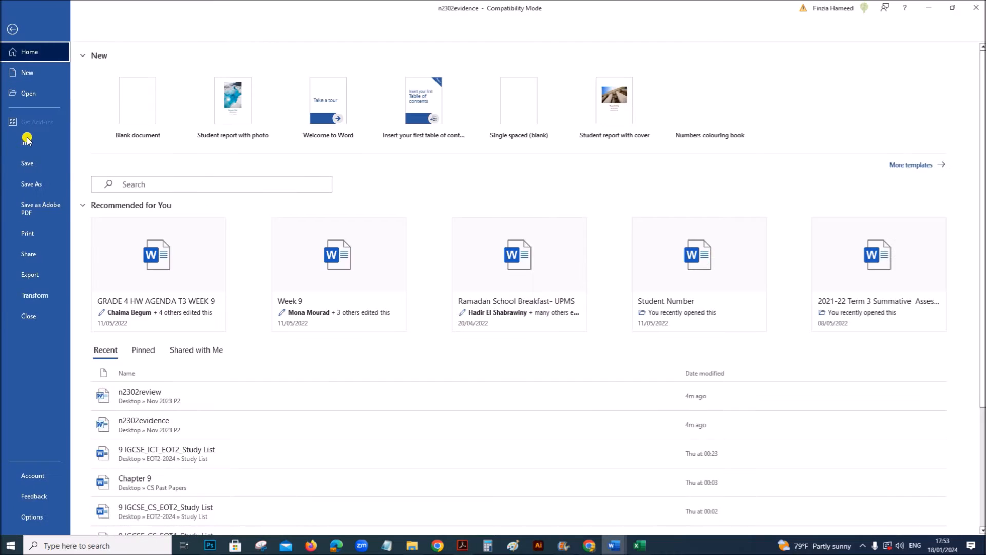
{"action": "left_click", "coordinate": [47, 185]}
{"action": "left_click", "coordinate": [112, 226]}
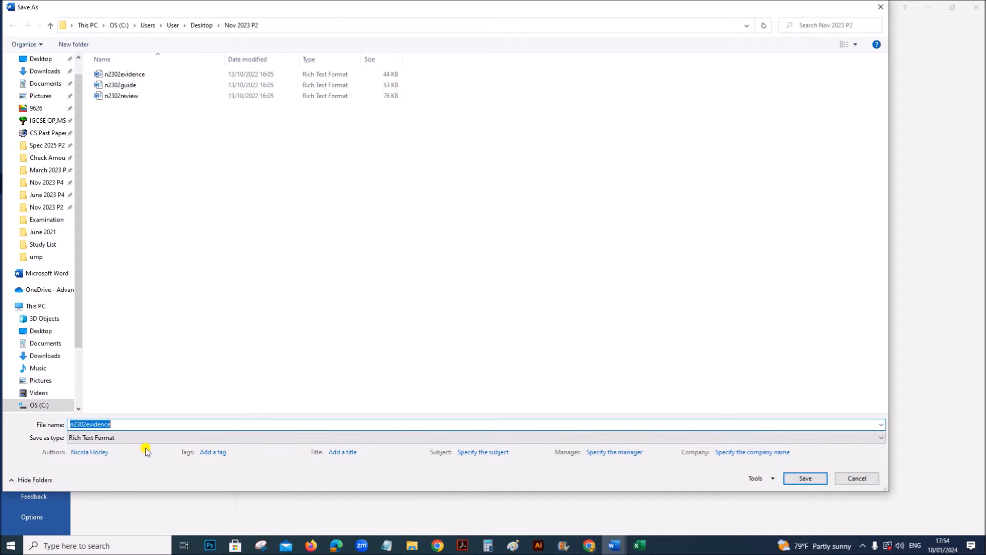
{"action": "key", "text": "BackSpace"}
{"action": "left_click", "coordinate": [98, 438]}
{"action": "left_click", "coordinate": [103, 296]}
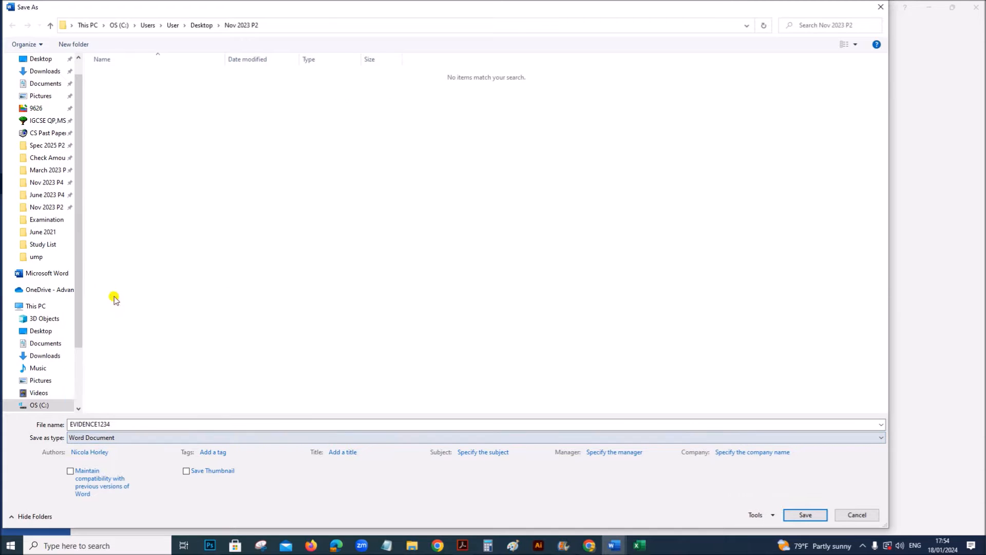
{"action": "left_click", "coordinate": [804, 515]}
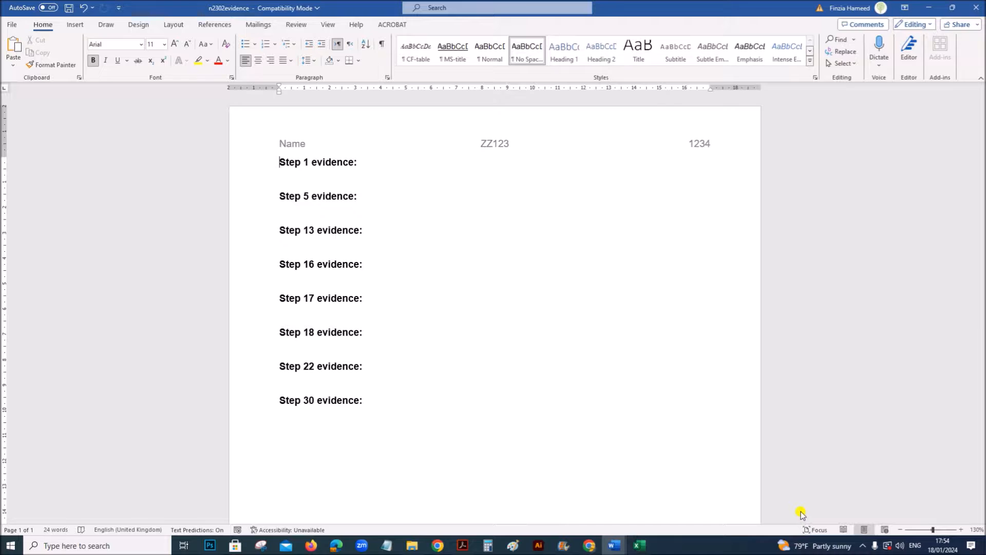
- Check in the exam paper which source file Task 2 uses, and view the n2302review document in Word
{"action": "left_click", "coordinate": [462, 543]}
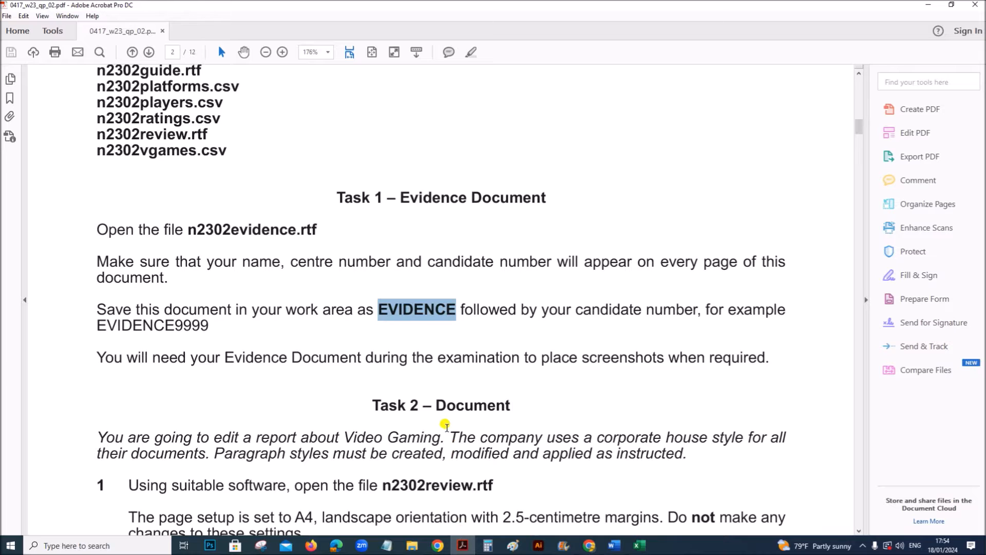
{"action": "scroll", "coordinate": [441, 419], "scroll_direction": "down", "scroll_amount": 6}
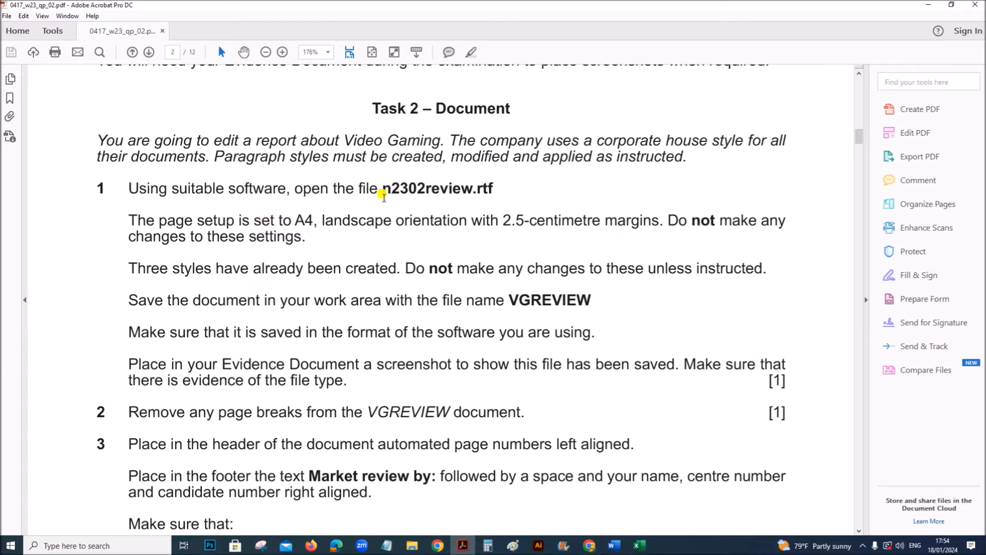
{"action": "left_click_drag", "start_coordinate": [384, 189], "coordinate": [499, 191]}
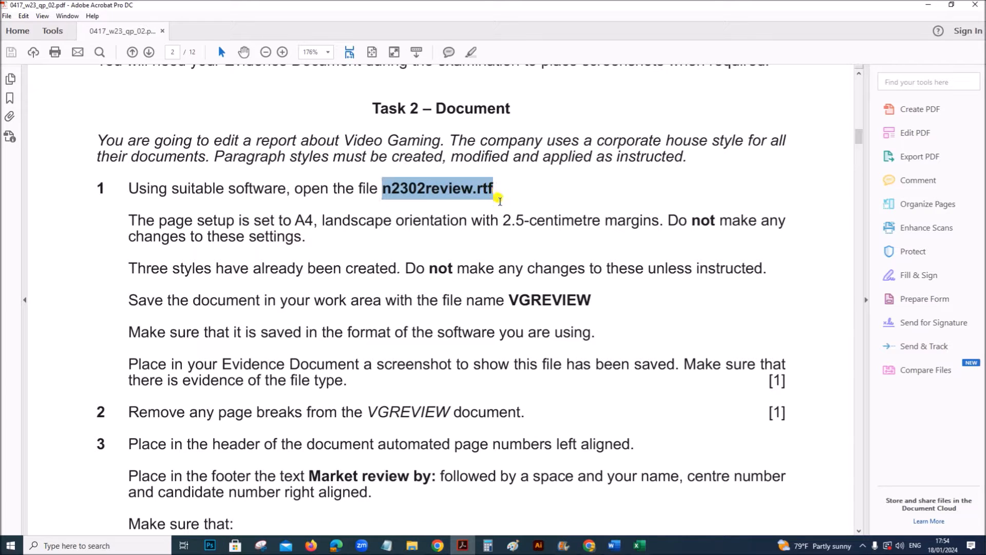
{"action": "left_click", "coordinate": [614, 545]}
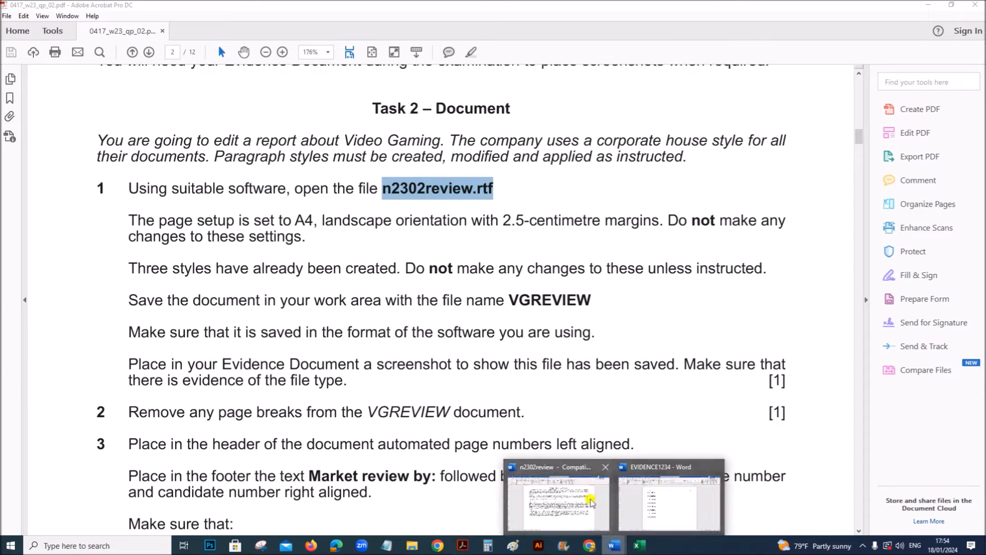
{"action": "left_click", "coordinate": [546, 496]}
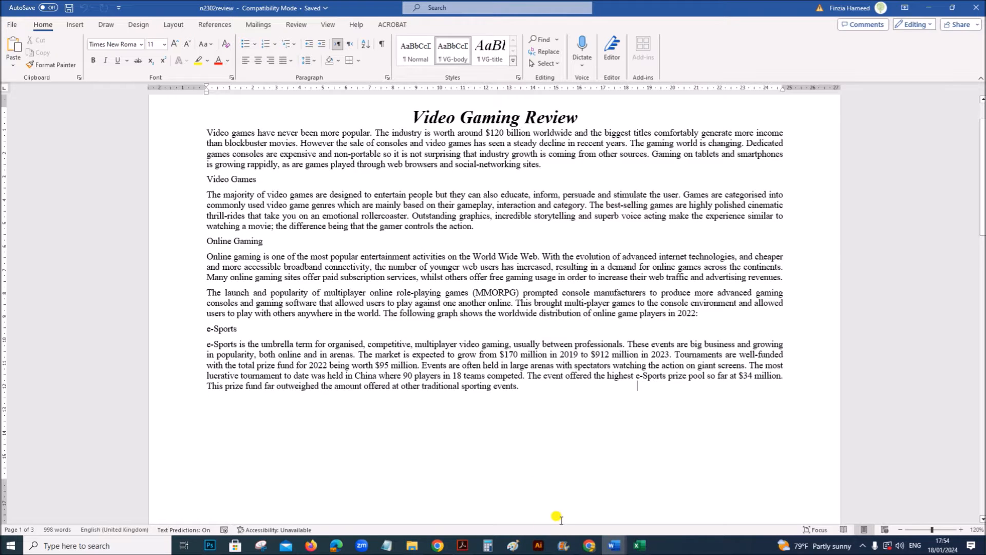
- Read question 1 of Task 2 in the exam paper for the page setup, file name and save format requirements
{"action": "left_click", "coordinate": [462, 545]}
{"action": "scroll", "coordinate": [368, 387], "scroll_direction": "down", "scroll_amount": 1}
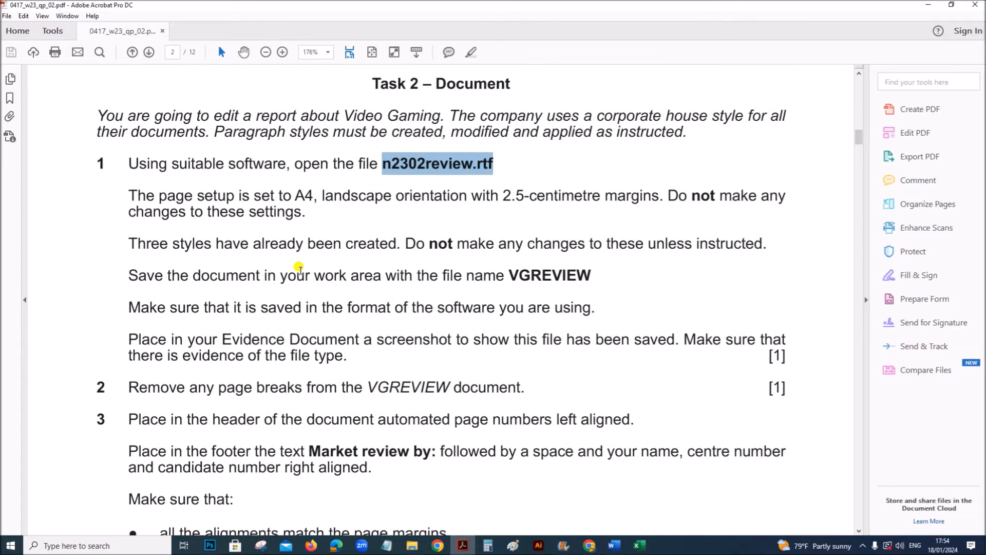
{"action": "left_click_drag", "start_coordinate": [173, 195], "coordinate": [522, 191]}
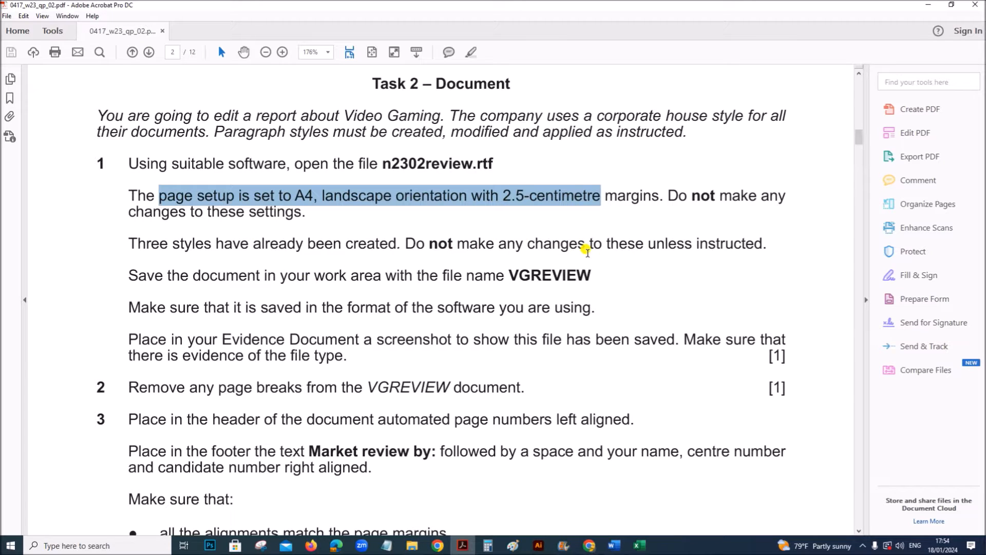
{"action": "scroll", "coordinate": [587, 251], "scroll_direction": "down", "scroll_amount": 2}
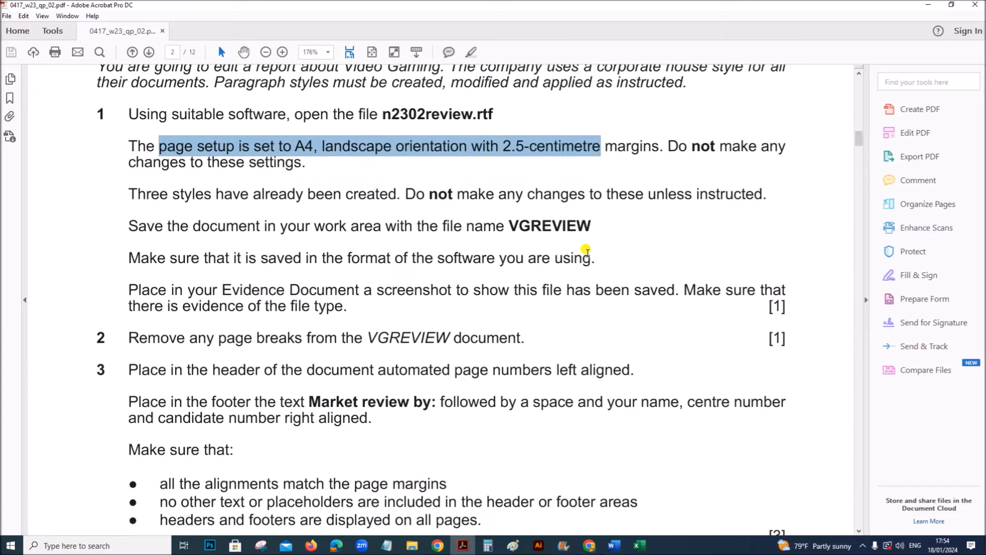
{"action": "left_click", "coordinate": [512, 226]}
{"action": "left_click_drag", "start_coordinate": [513, 226], "coordinate": [593, 227]}
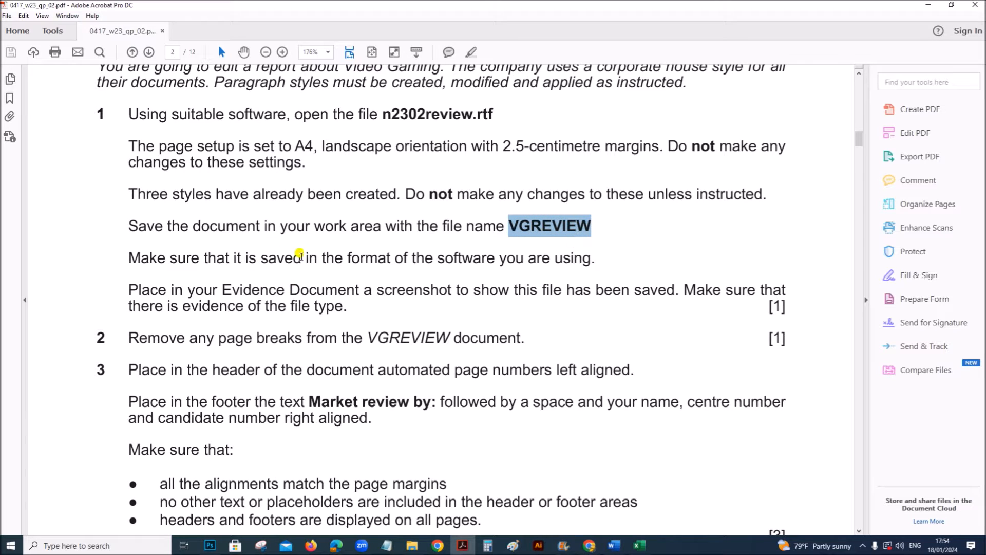
{"action": "left_click_drag", "start_coordinate": [301, 256], "coordinate": [550, 253]}
{"action": "double_click", "coordinate": [548, 225]}
- Save the n2302review document in the Nov 2023 P2 folder as a Word Document named VGREVIEW
{"action": "left_click", "coordinate": [612, 545]}
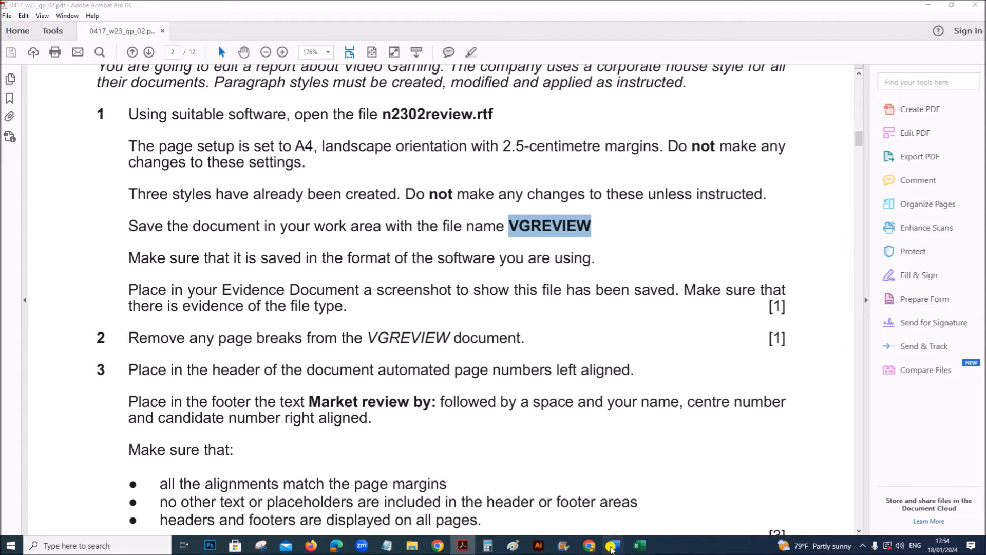
{"action": "left_click", "coordinate": [566, 503]}
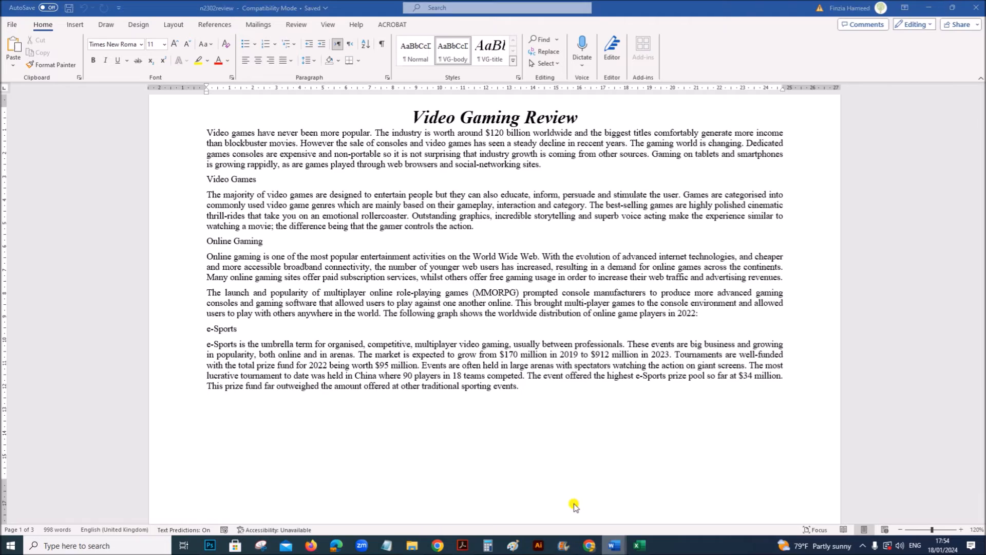
{"action": "left_click", "coordinate": [15, 28]}
{"action": "left_click", "coordinate": [31, 183]}
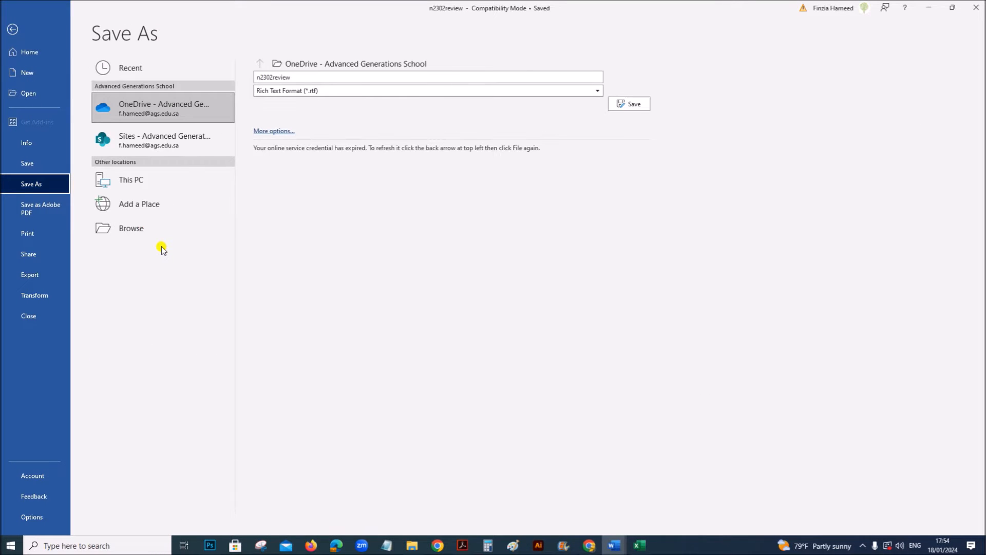
{"action": "left_click", "coordinate": [159, 231]}
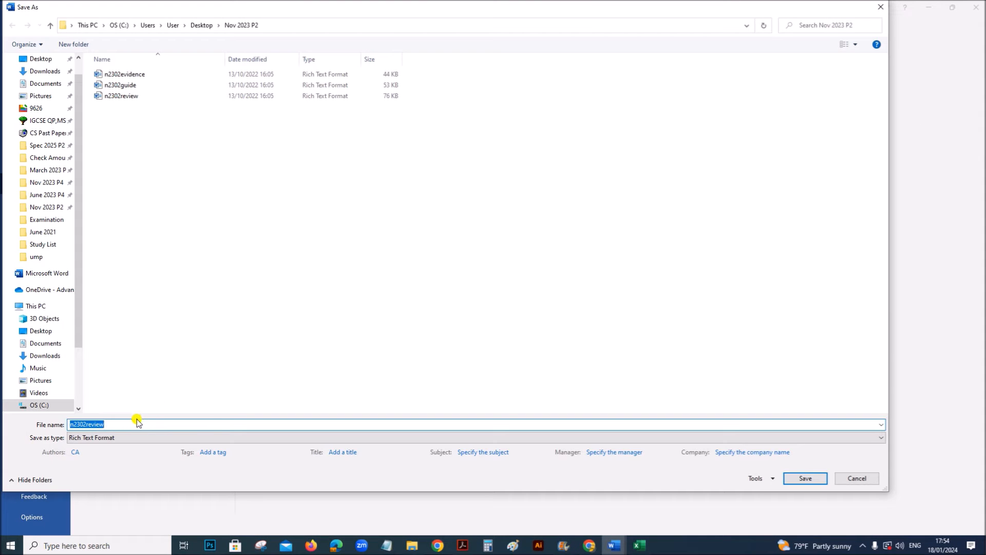
{"action": "type", "text": "VGREVIEW"}
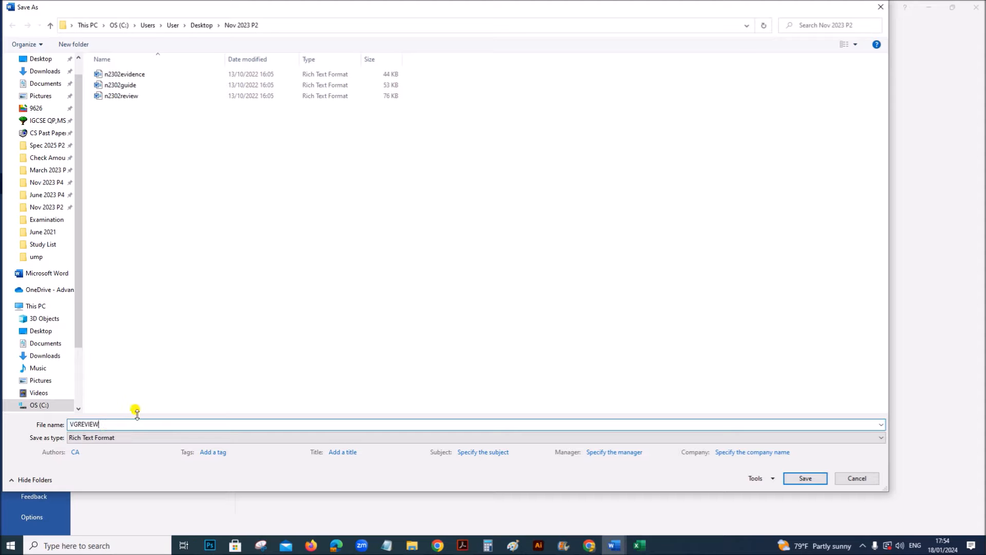
{"action": "left_click", "coordinate": [132, 443]}
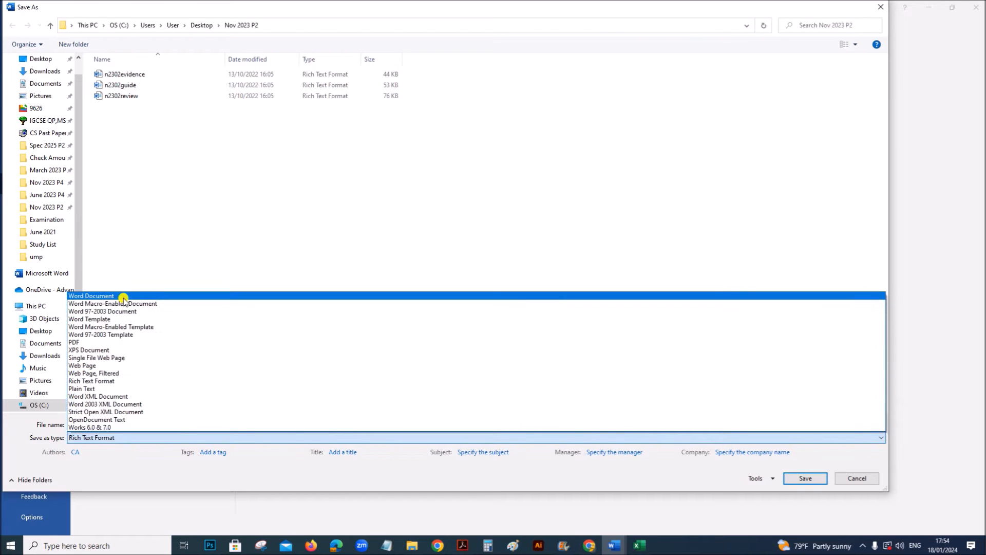
{"action": "left_click", "coordinate": [128, 296]}
{"action": "left_click", "coordinate": [802, 517]}
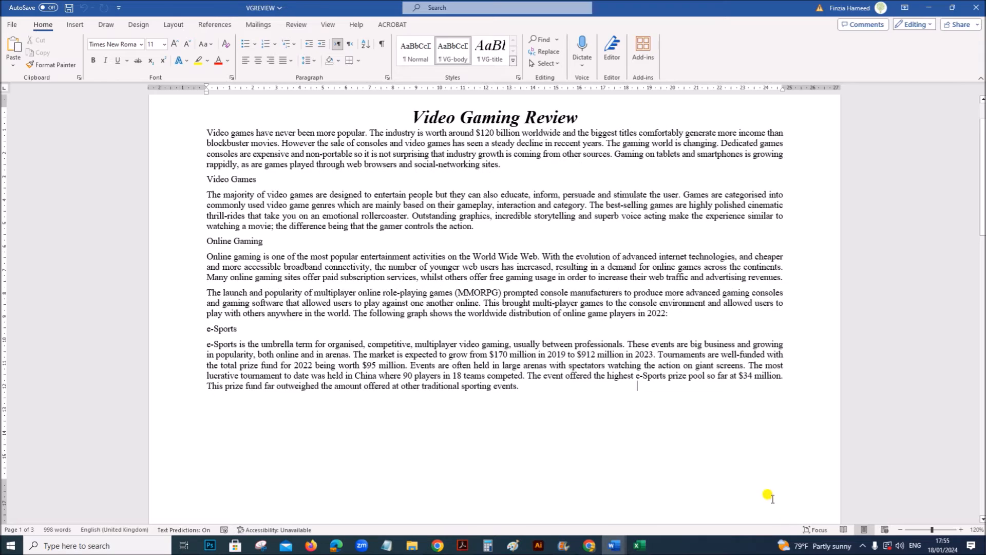
- Check the exam paper's file-saving evidence requirement, then widen the Type column in the Nov 2023 P2 folder and select VGREVIEW
{"action": "left_click", "coordinate": [461, 545]}
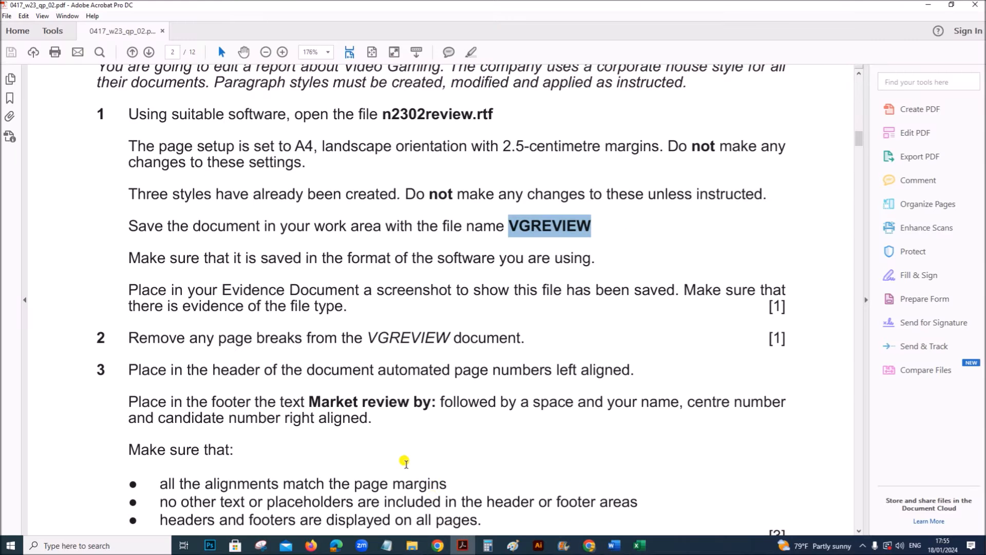
{"action": "scroll", "coordinate": [406, 462], "scroll_direction": "down", "scroll_amount": 3}
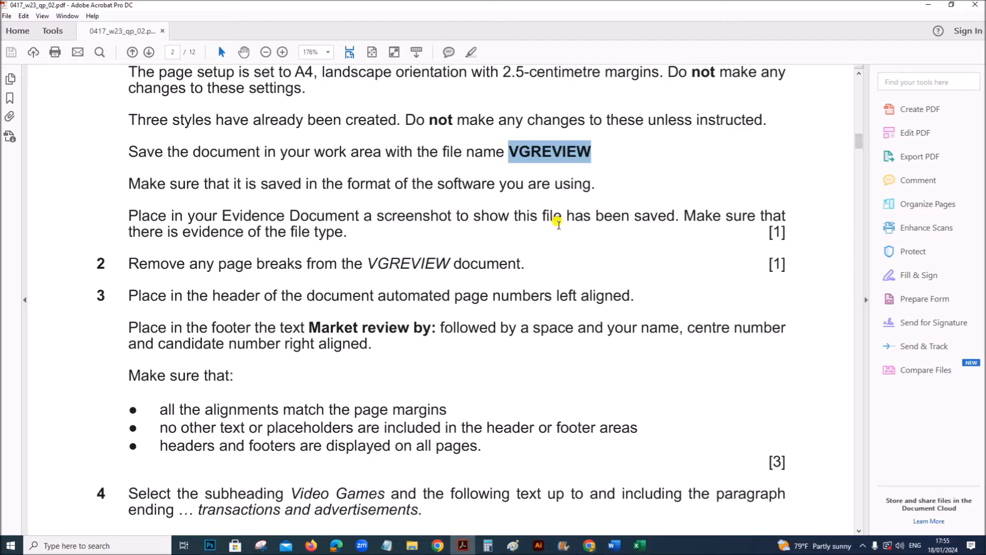
{"action": "left_click", "coordinate": [412, 546]}
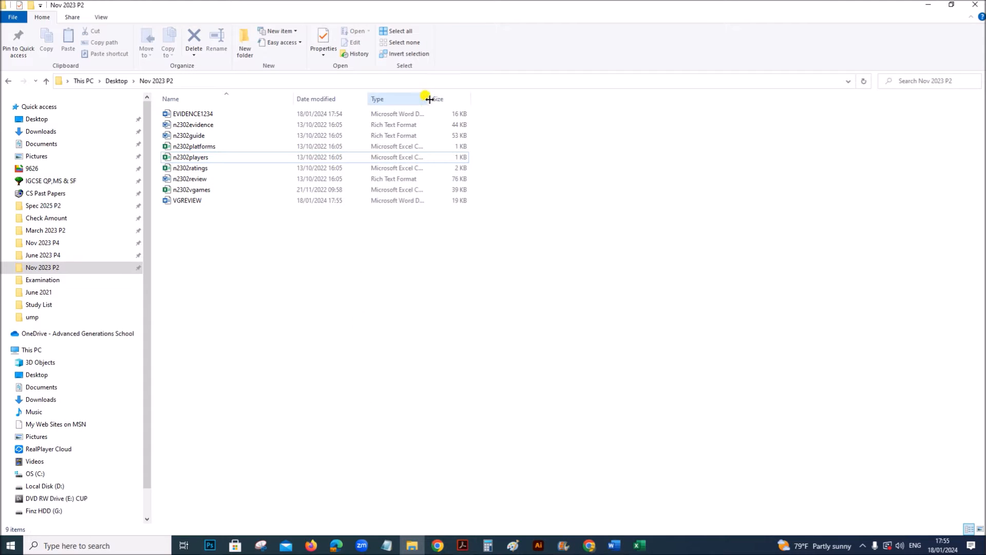
{"action": "left_click_drag", "start_coordinate": [430, 99], "coordinate": [547, 101]}
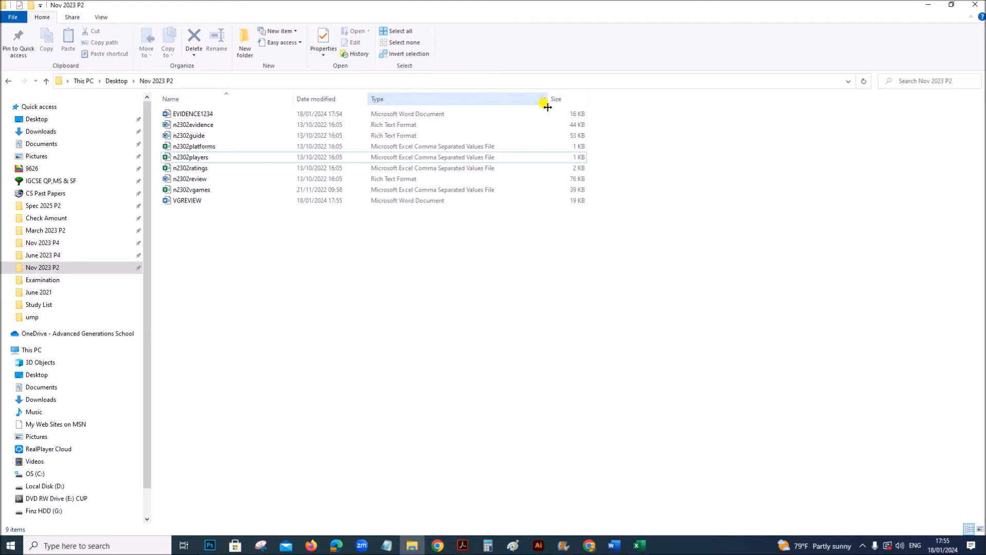
{"action": "left_click", "coordinate": [399, 200]}
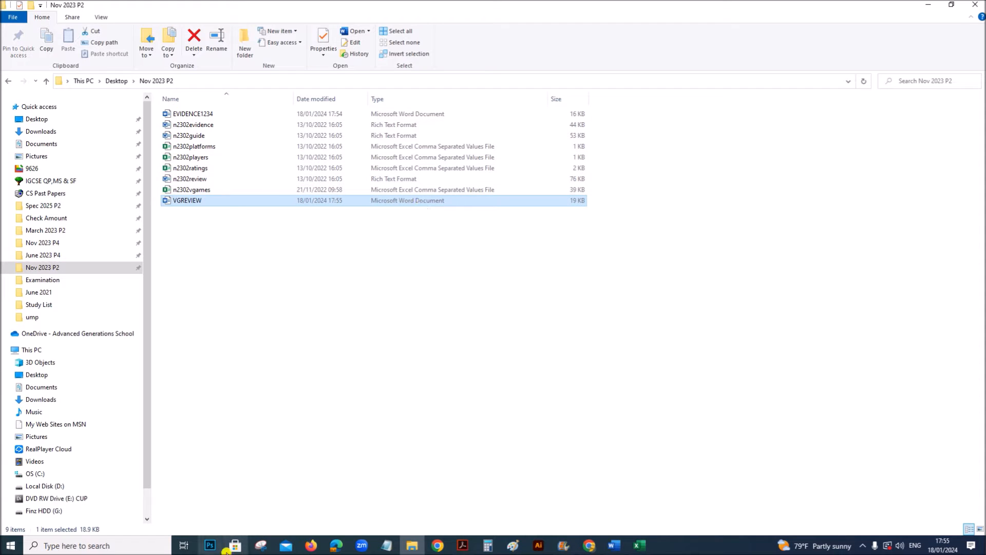
- Snip the Nov 2023 P2 file listing with its file types and paste it under Step 1 evidence in the evidence document
{"action": "left_click", "coordinate": [256, 546]}
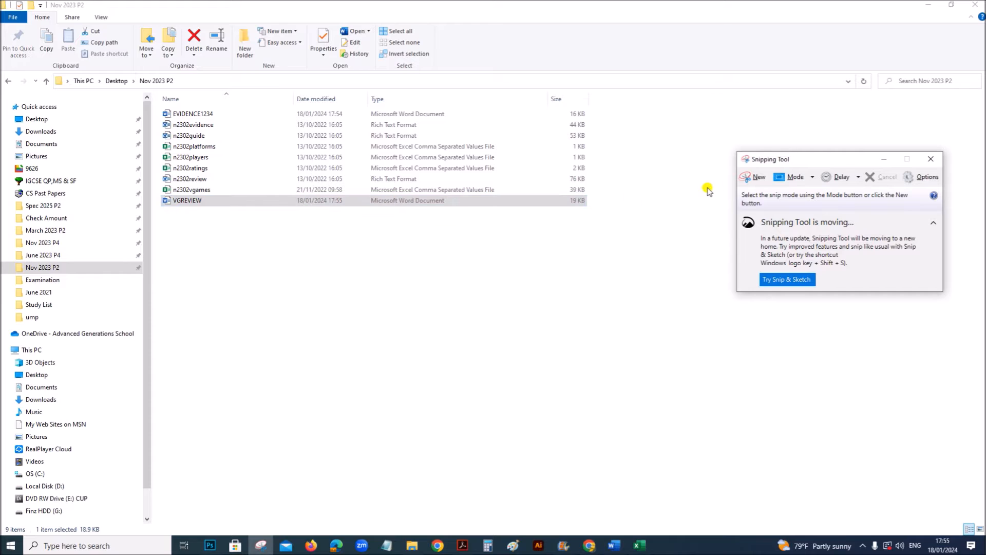
{"action": "left_click", "coordinate": [746, 181]}
{"action": "left_click_drag", "start_coordinate": [143, 67], "coordinate": [594, 225]}
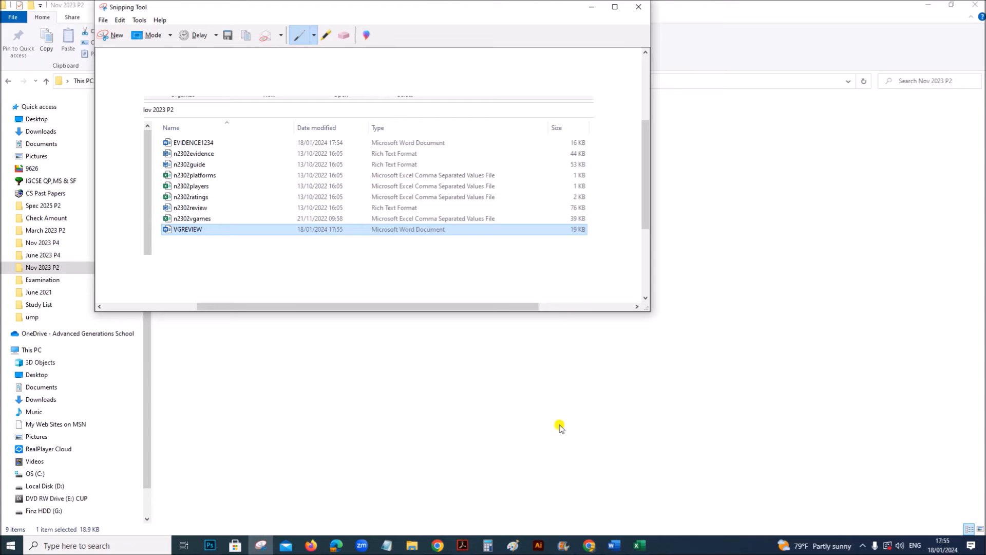
{"action": "mouse_move", "coordinate": [612, 545]}
{"action": "left_click", "coordinate": [642, 515]}
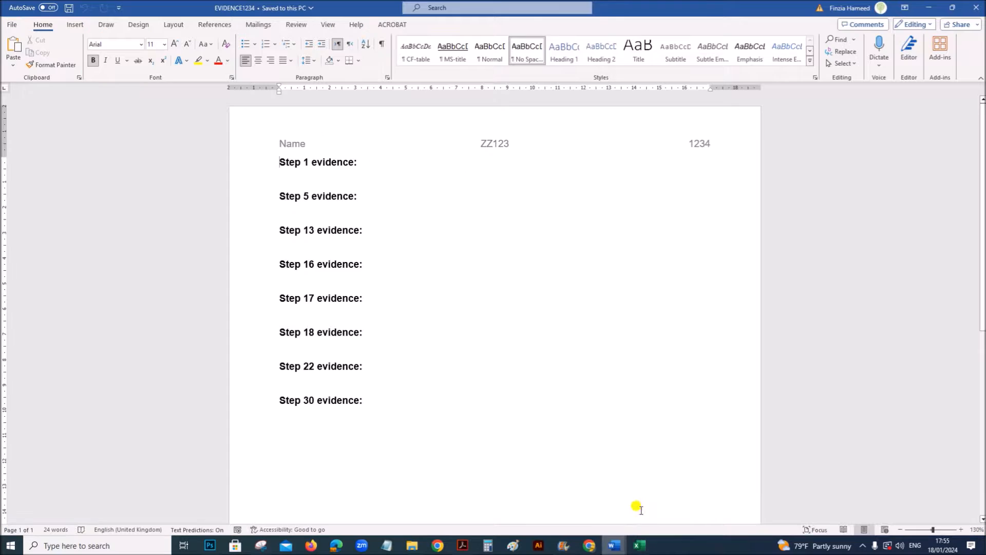
{"action": "left_click", "coordinate": [280, 174]}
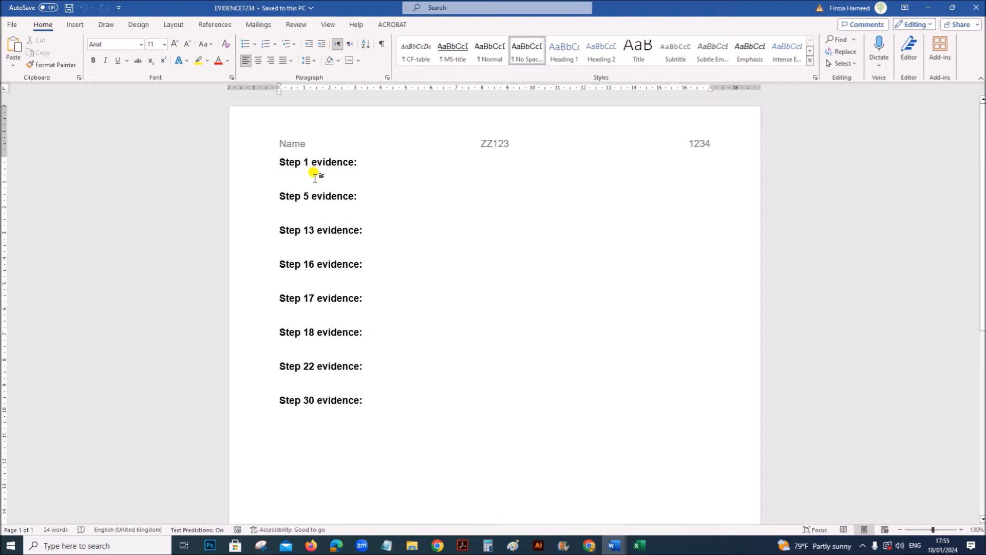
{"action": "key", "text": "ctrl+v"}
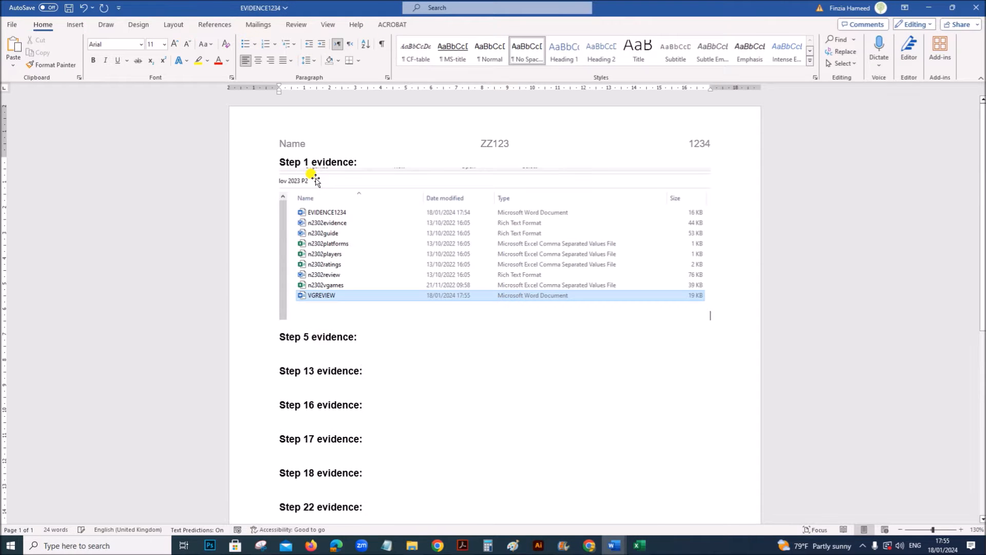
- Read question 2 of the exam paper for the instruction about page breaks in the VGREVIEW document
{"action": "left_click", "coordinate": [462, 545]}
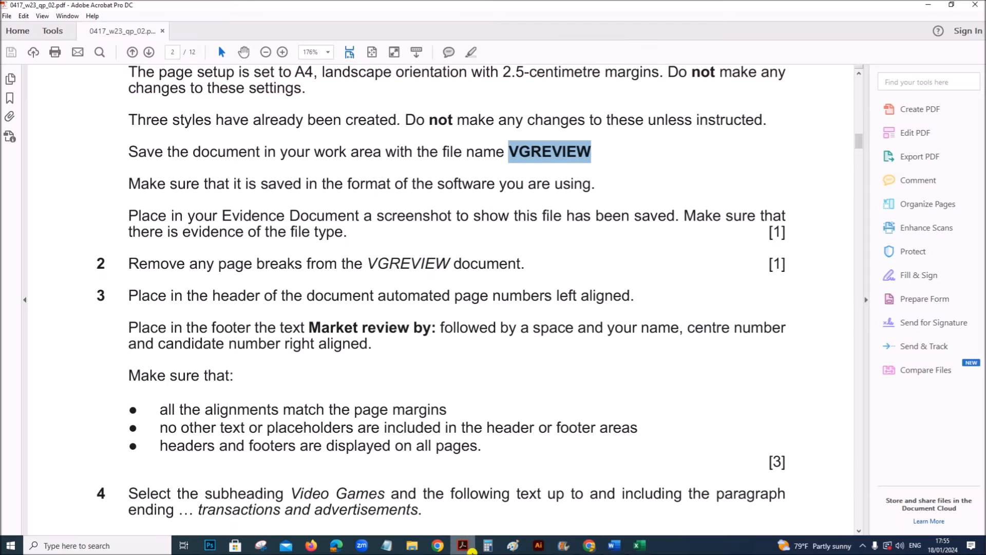
{"action": "scroll", "coordinate": [468, 445], "scroll_direction": "down", "scroll_amount": 1}
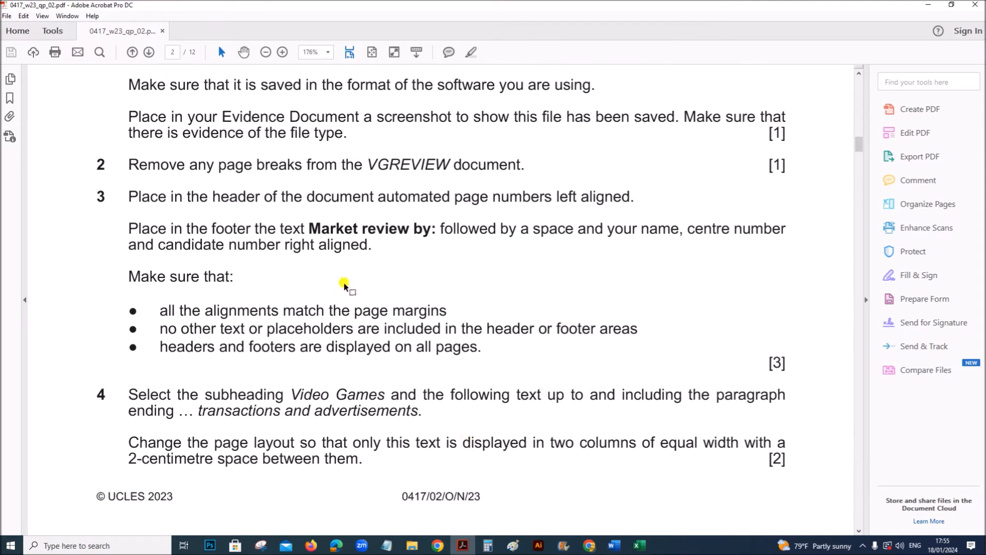
{"action": "scroll", "coordinate": [251, 256], "scroll_direction": "up", "scroll_amount": 2}
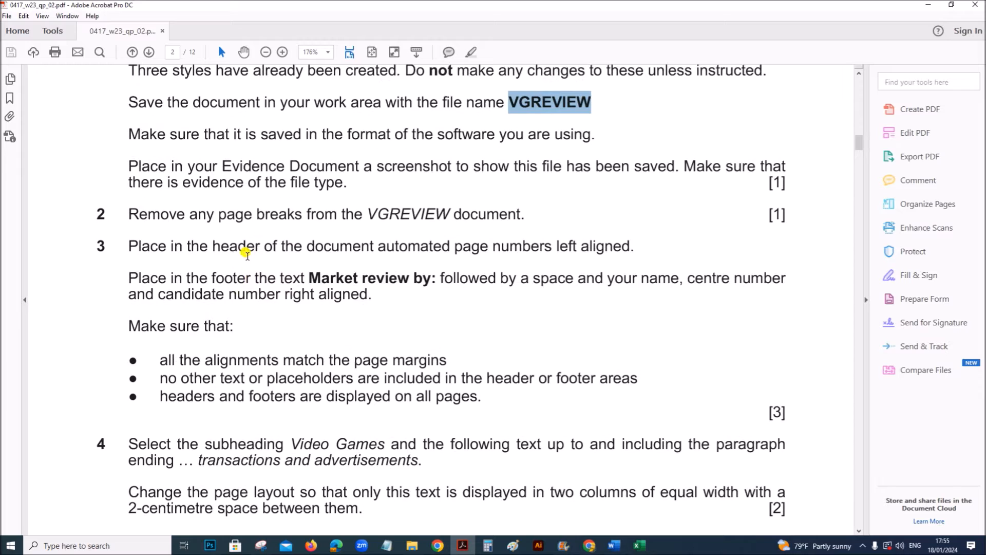
{"action": "scroll", "coordinate": [186, 228], "scroll_direction": "up", "scroll_amount": 1}
{"action": "double_click", "coordinate": [200, 244]}
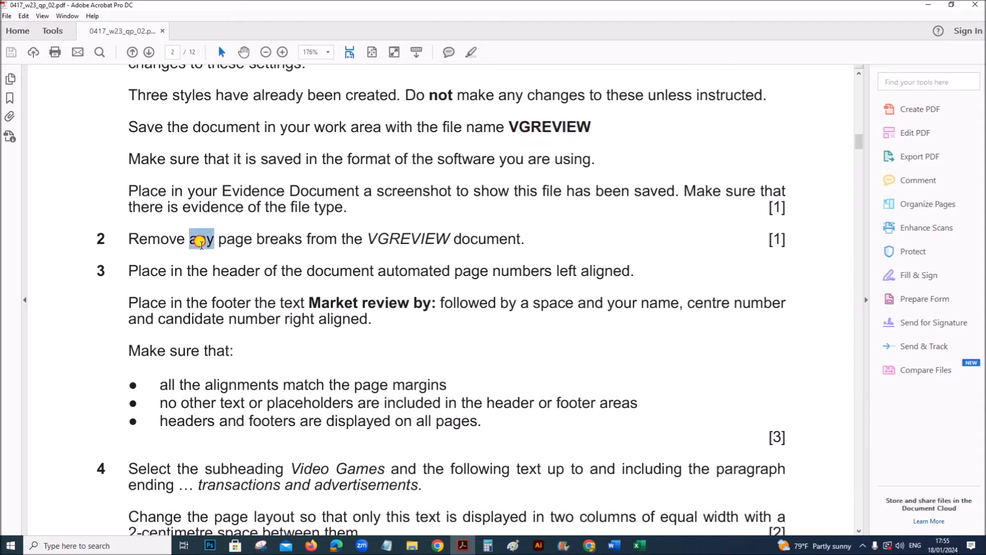
{"action": "left_click_drag", "start_coordinate": [310, 242], "coordinate": [316, 242]}
{"action": "left_click_drag", "start_coordinate": [383, 242], "coordinate": [522, 228]}
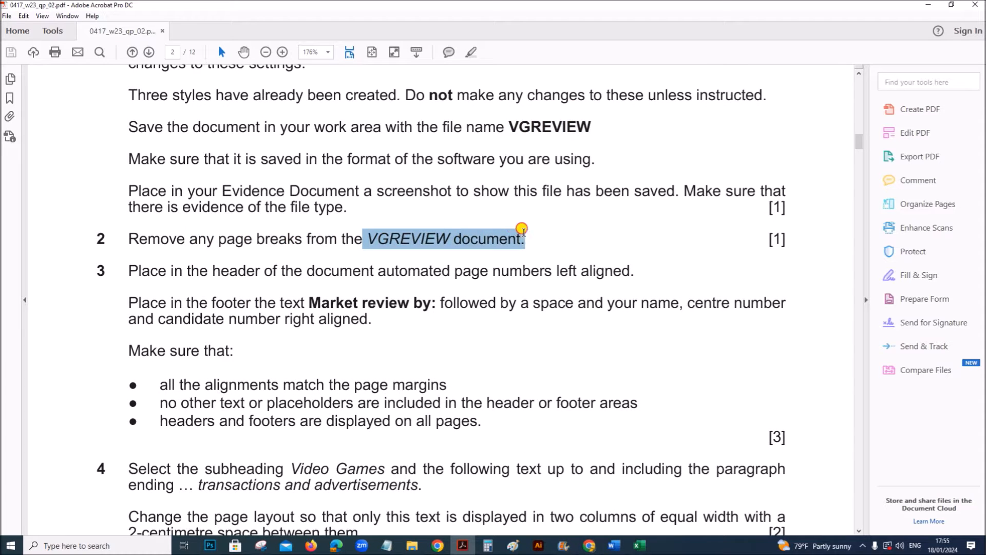
- Show the formatting marks in VGREVIEW and delete the page break after the paragraph ending "other traditional sporting events"
{"action": "mouse_move", "coordinate": [614, 542]}
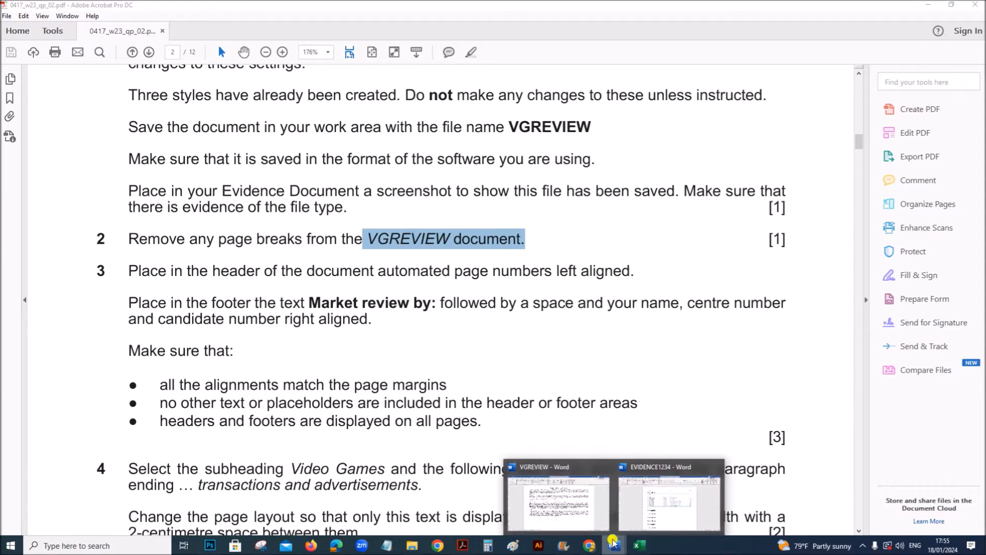
{"action": "left_click", "coordinate": [554, 514]}
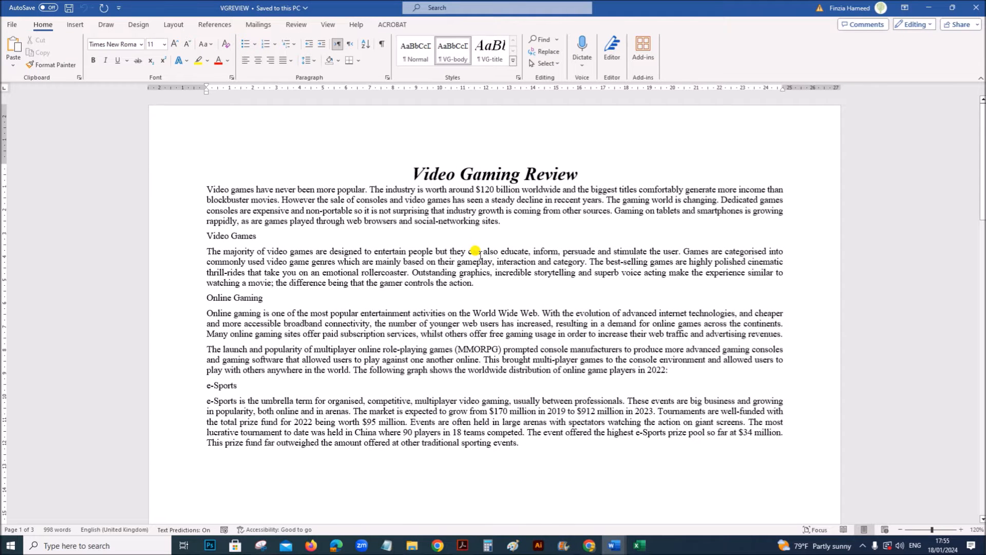
{"action": "left_click", "coordinate": [382, 50]}
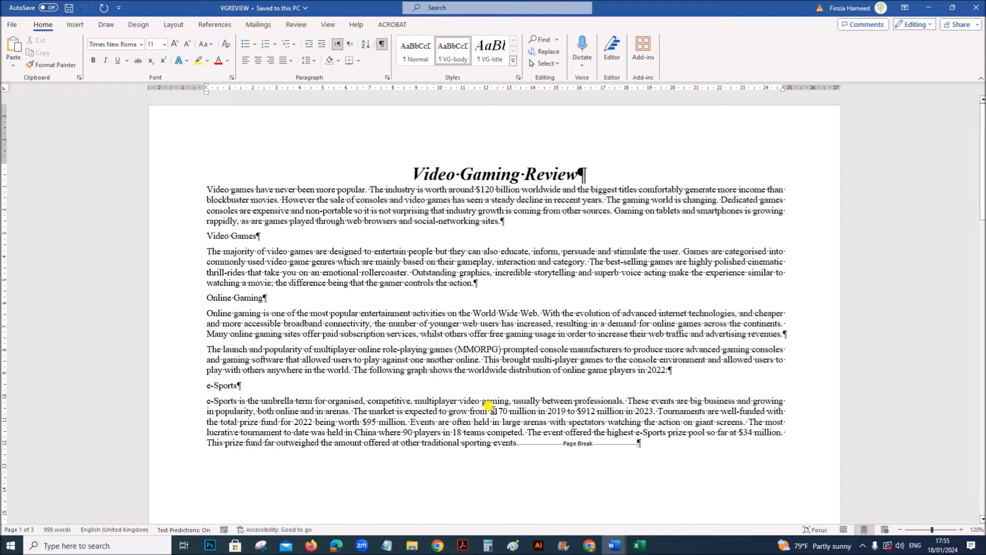
{"action": "scroll", "coordinate": [538, 459], "scroll_direction": "down", "scroll_amount": 4}
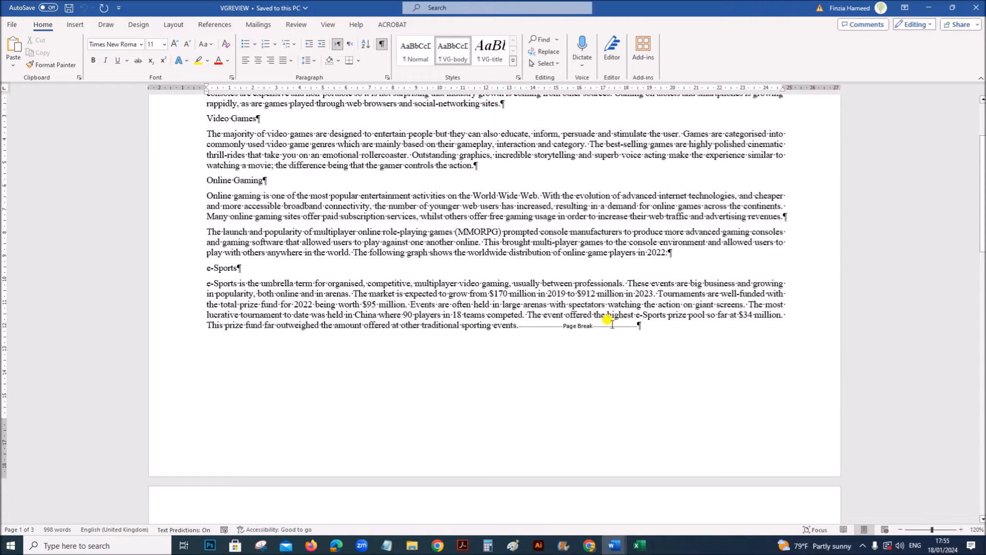
{"action": "key", "text": "Delete"}
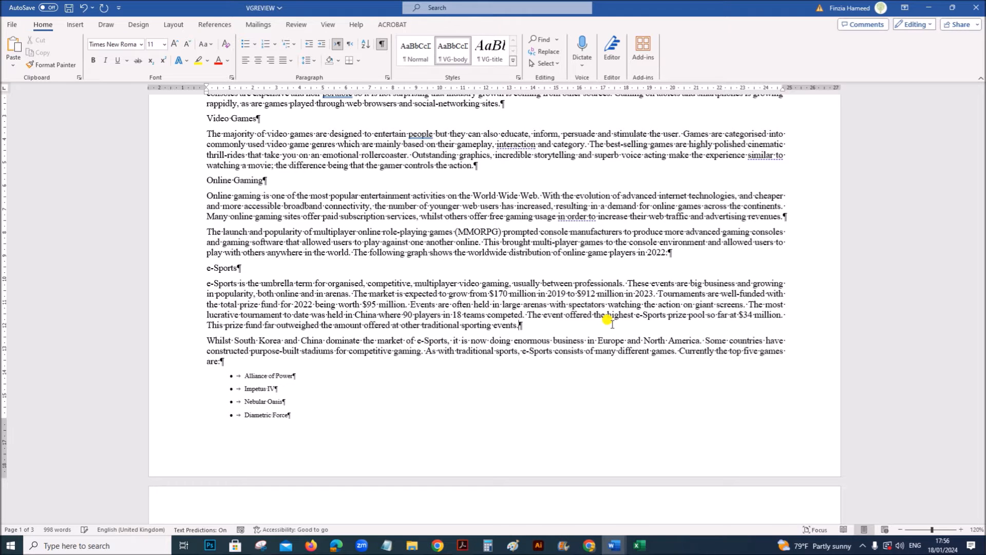
- Delete the page break after the Mobile Devices paragraph ending "the future of gaming" and hide the formatting marks
{"action": "scroll", "coordinate": [608, 320], "scroll_direction": "down", "scroll_amount": 9}
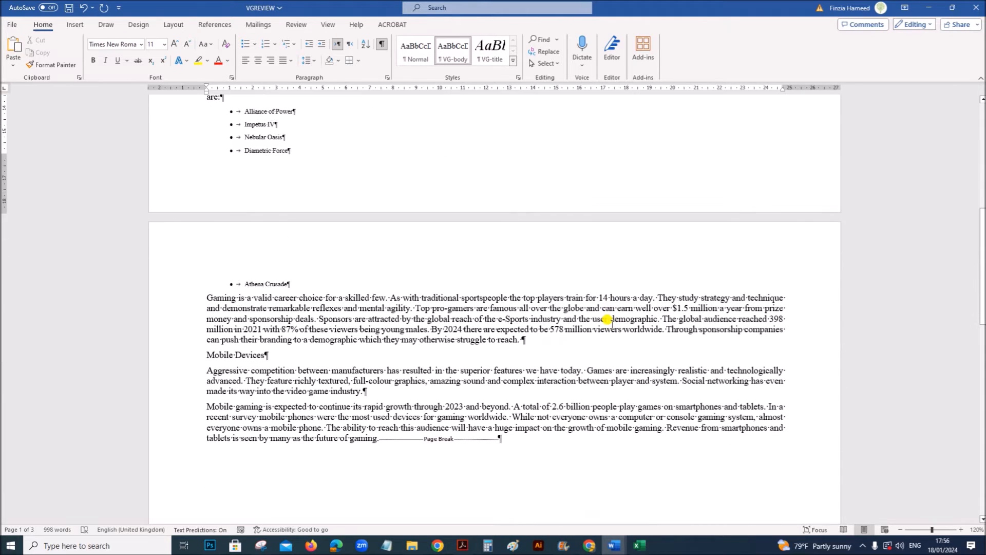
{"action": "scroll", "coordinate": [607, 320], "scroll_direction": "down", "scroll_amount": 4}
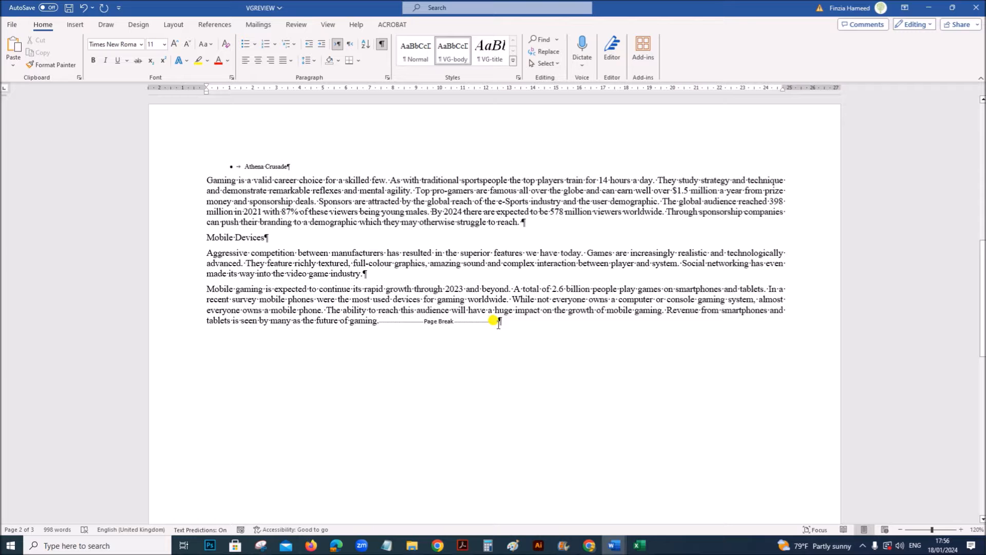
{"action": "left_click", "coordinate": [498, 322]}
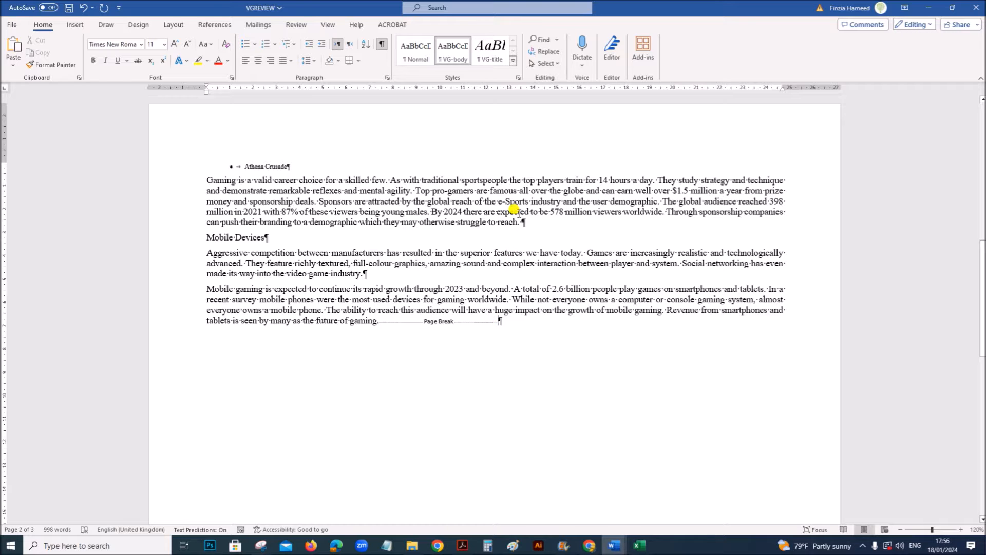
{"action": "scroll", "coordinate": [513, 208], "scroll_direction": "down", "scroll_amount": 6}
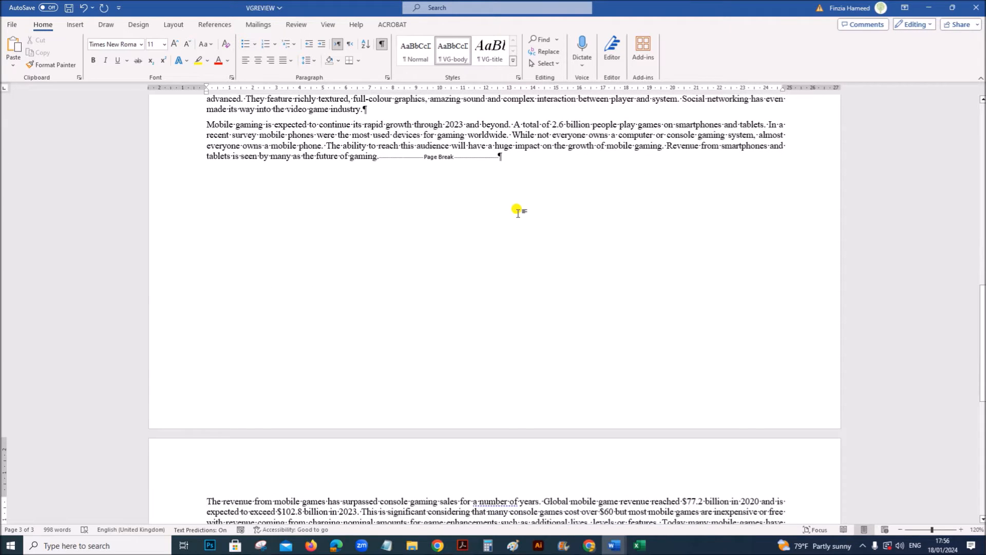
{"action": "left_click", "coordinate": [501, 157]}
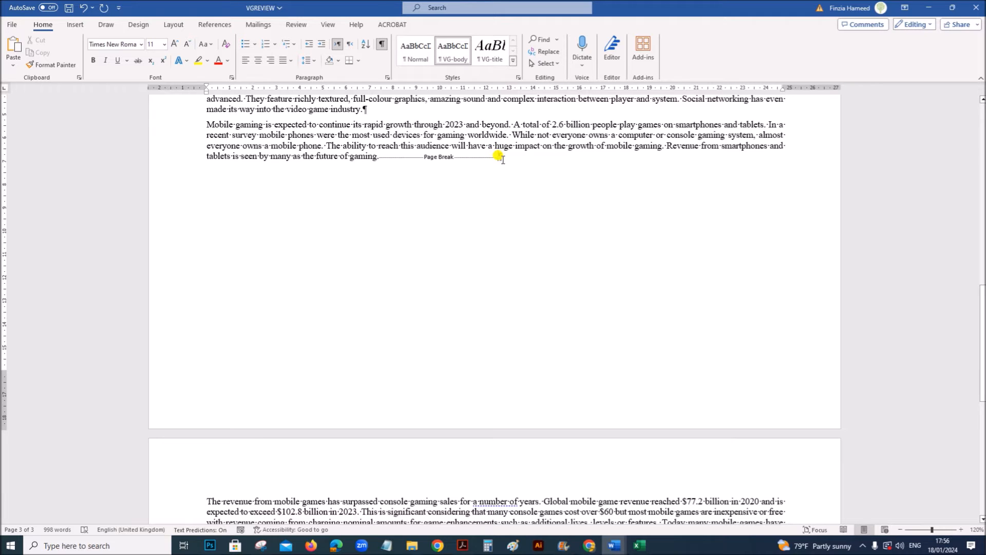
{"action": "key", "text": "BackSpace"}
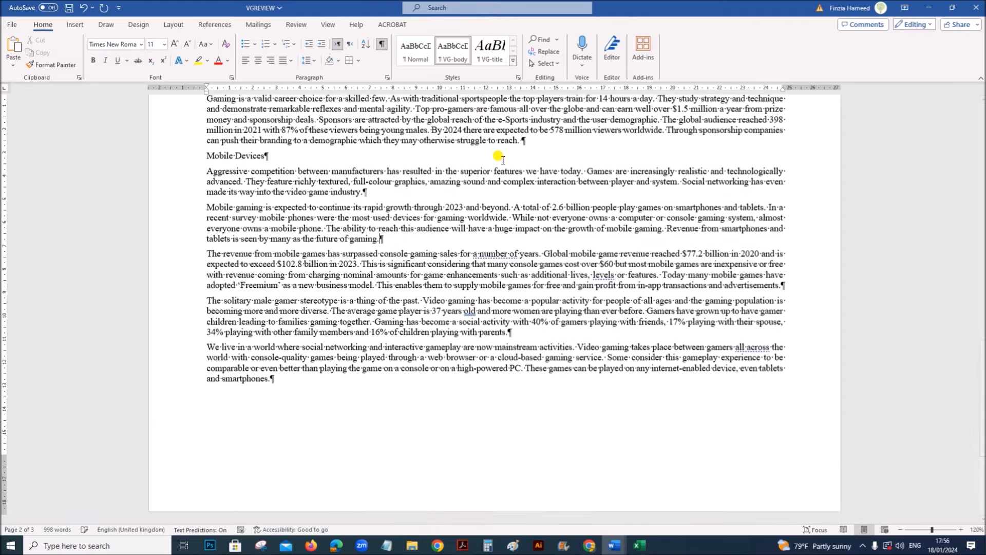
{"action": "scroll", "coordinate": [447, 385], "scroll_direction": "up", "scroll_amount": 3}
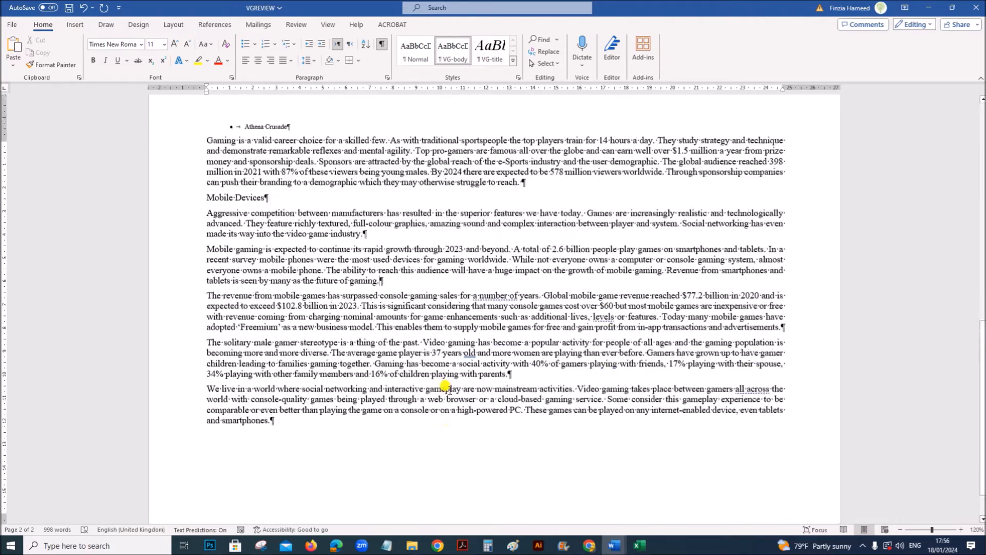
{"action": "scroll", "coordinate": [445, 383], "scroll_direction": "up", "scroll_amount": 15}
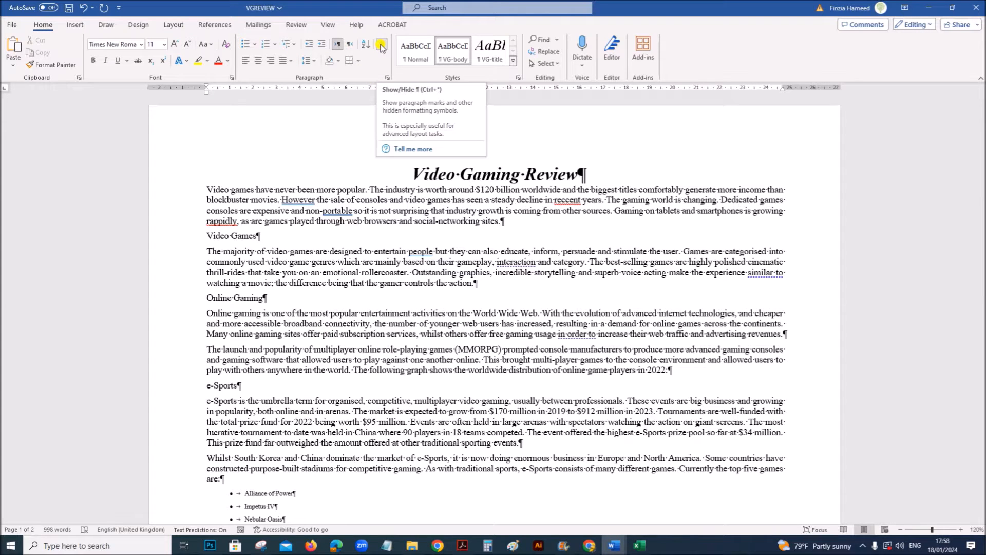
{"action": "left_click", "coordinate": [380, 46]}
- Read question 3 of the exam paper for the header and footer requirements
{"action": "left_click", "coordinate": [464, 546]}
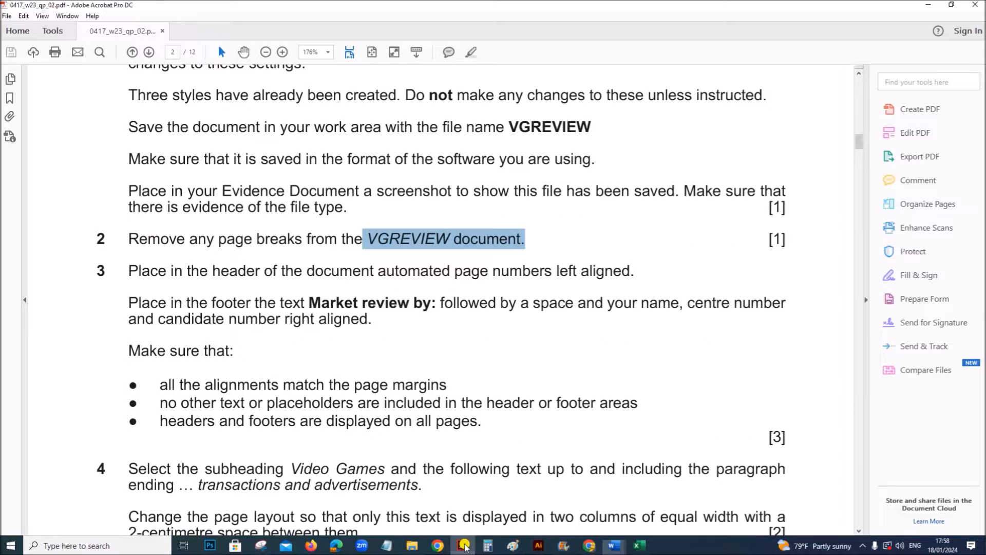
{"action": "scroll", "coordinate": [380, 389], "scroll_direction": "down", "scroll_amount": 1}
{"action": "scroll", "coordinate": [380, 393], "scroll_direction": "down", "scroll_amount": 3}
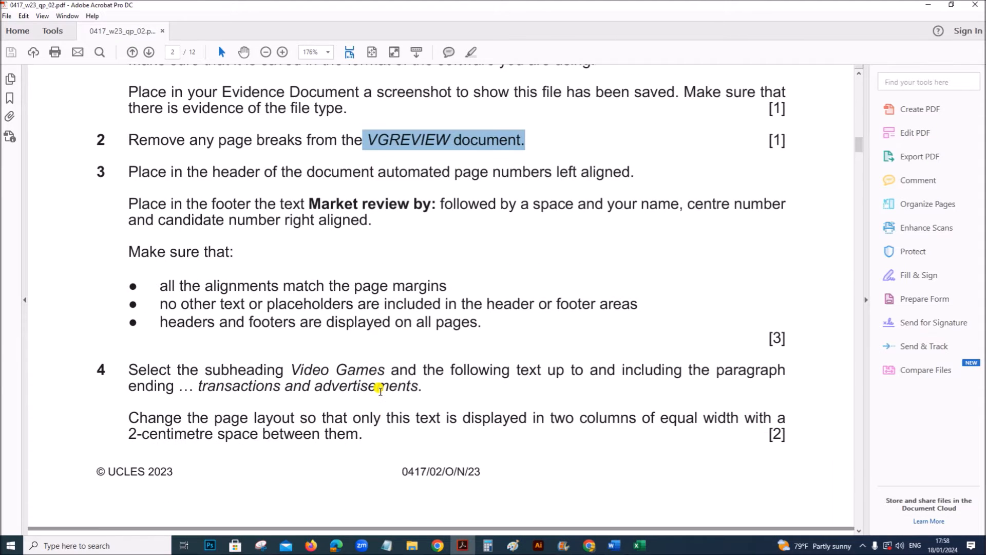
{"action": "scroll", "coordinate": [337, 381], "scroll_direction": "up", "scroll_amount": 1}
{"action": "left_click_drag", "start_coordinate": [277, 172], "coordinate": [636, 172]}
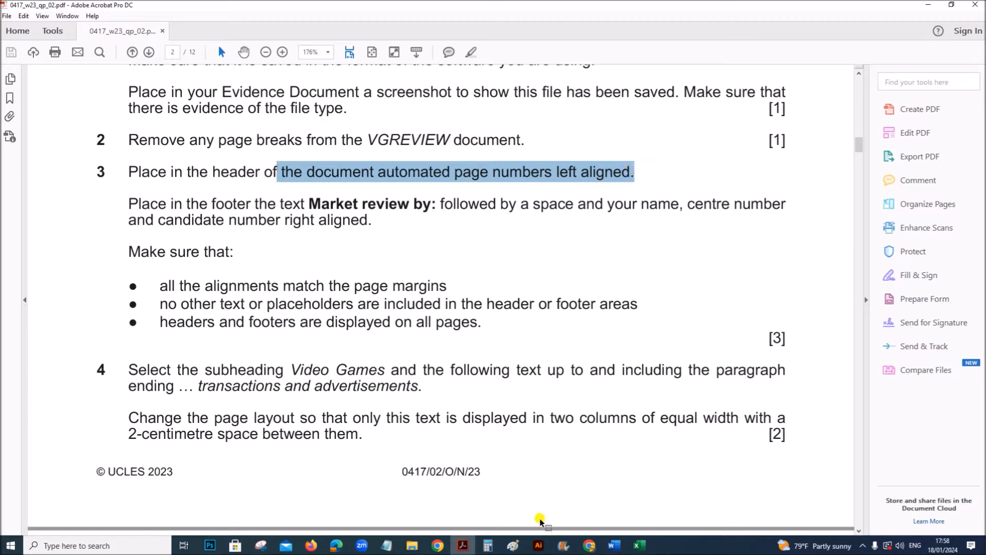
- Insert a Blank (Three Columns) header in the VGREVIEW document
{"action": "left_click", "coordinate": [614, 545]}
{"action": "left_click", "coordinate": [565, 518]}
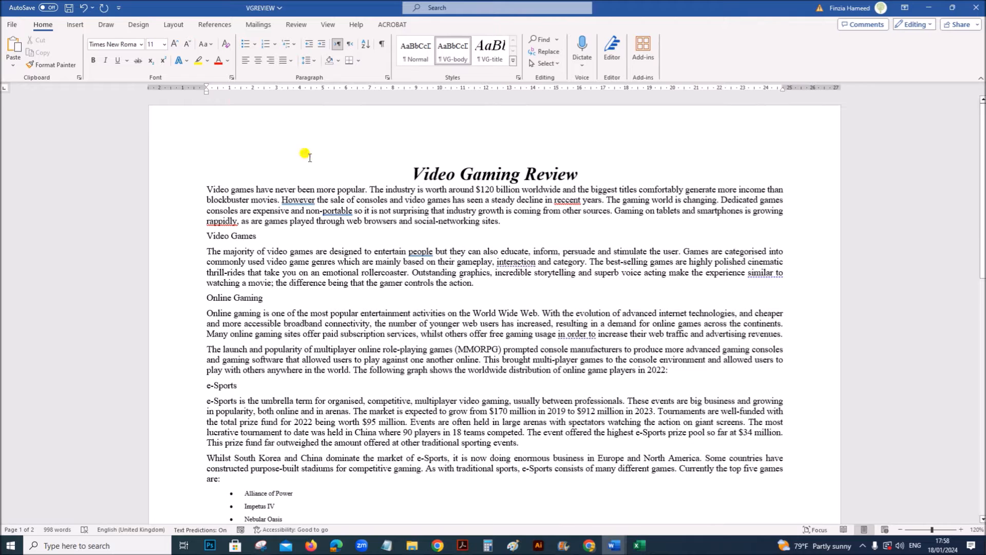
{"action": "left_click", "coordinate": [75, 24]}
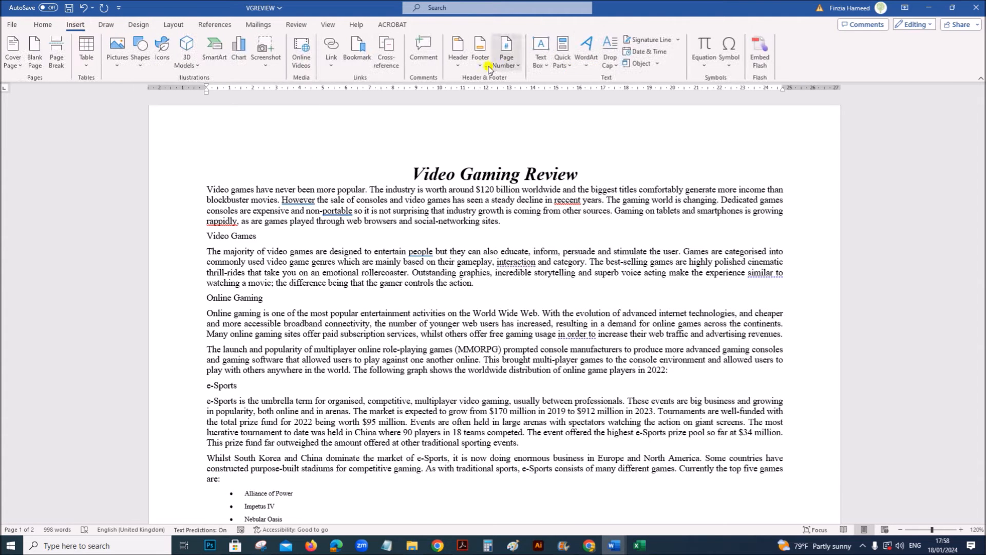
{"action": "left_click", "coordinate": [462, 69]}
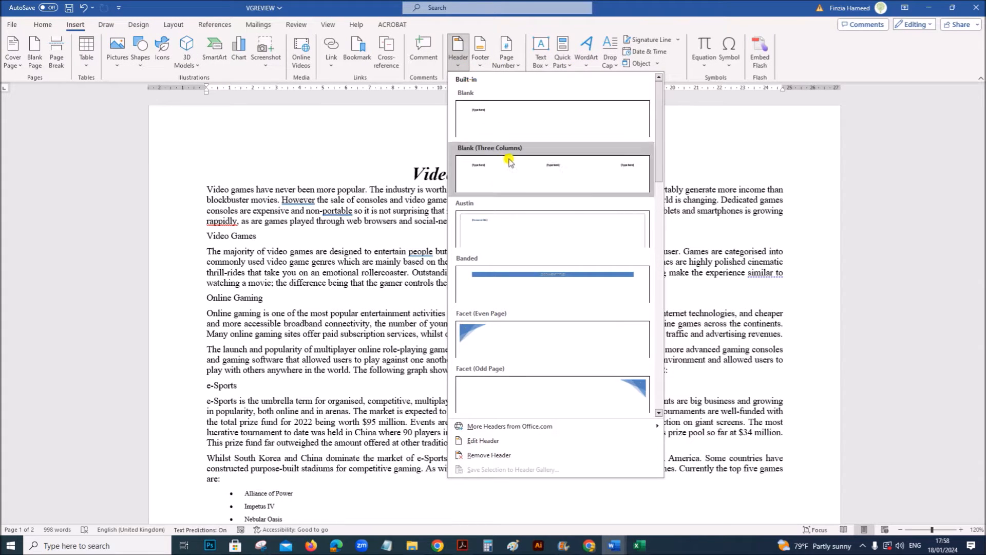
{"action": "left_click", "coordinate": [512, 177]}
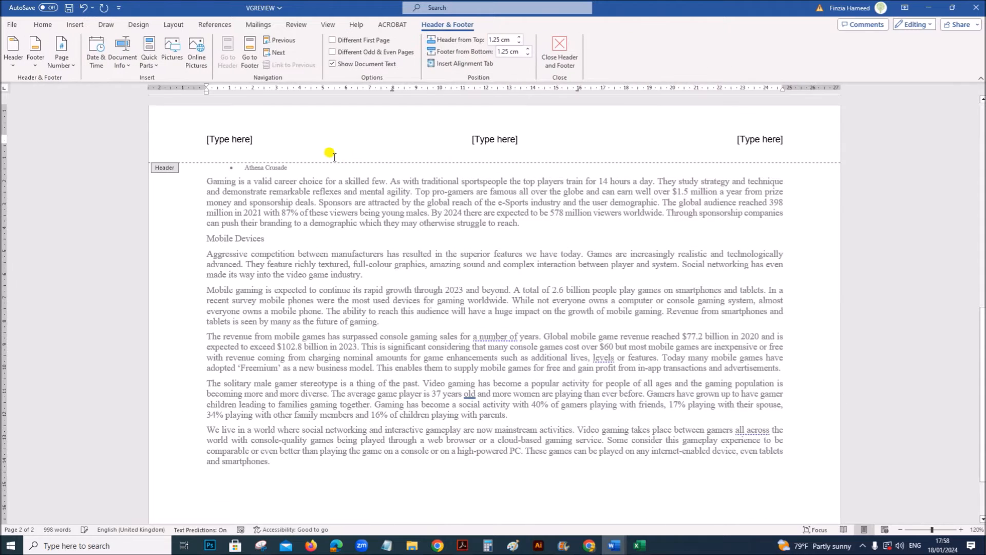
- Replace the left placeholder in the header with an automatic page number in the Plain Number style at the current position
{"action": "left_click", "coordinate": [215, 137]}
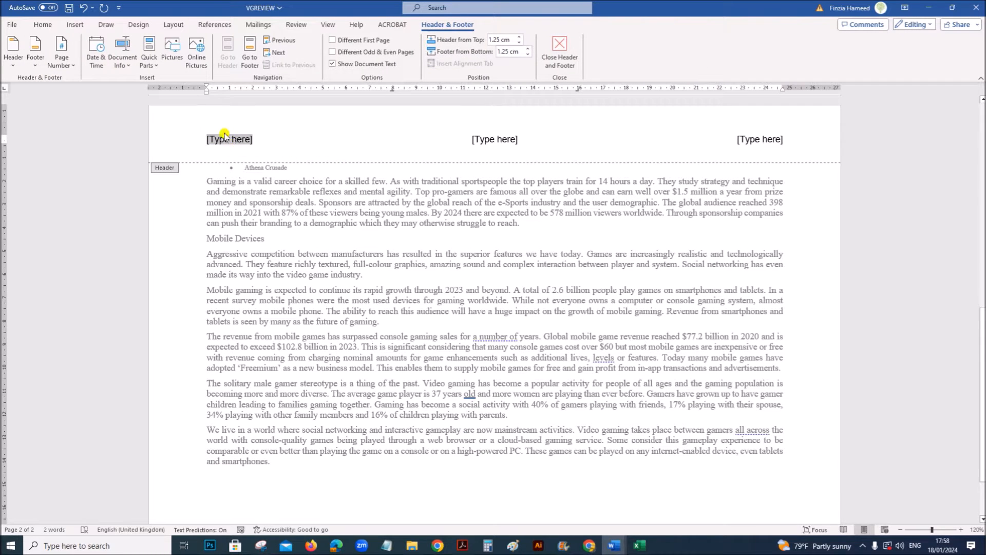
{"action": "left_click", "coordinate": [63, 61]}
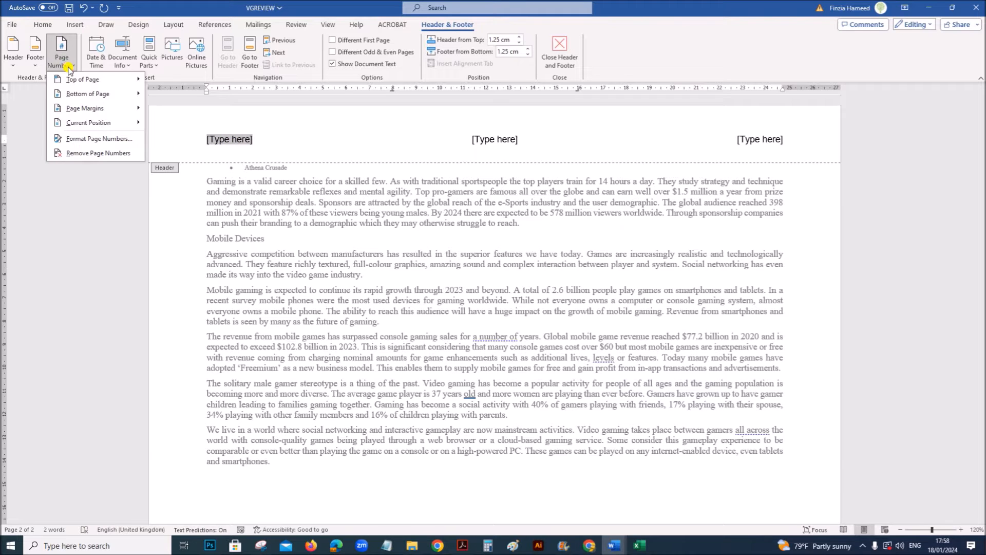
{"action": "mouse_move", "coordinate": [78, 124]}
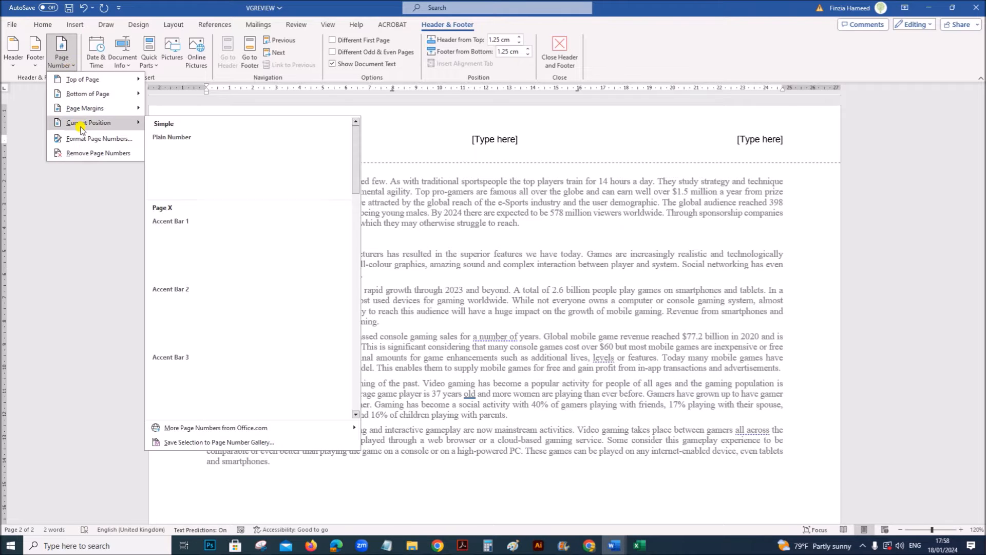
{"action": "left_click", "coordinate": [195, 177]}
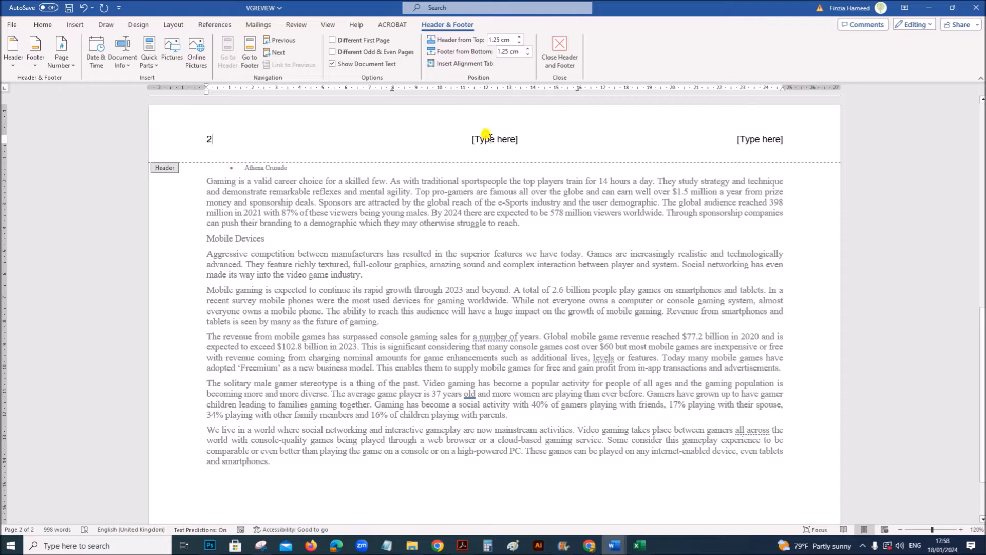
- Check question 3 in the exam paper, delete the centre and right placeholders from the VGREVIEW header, and close the header
{"action": "left_click", "coordinate": [463, 546]}
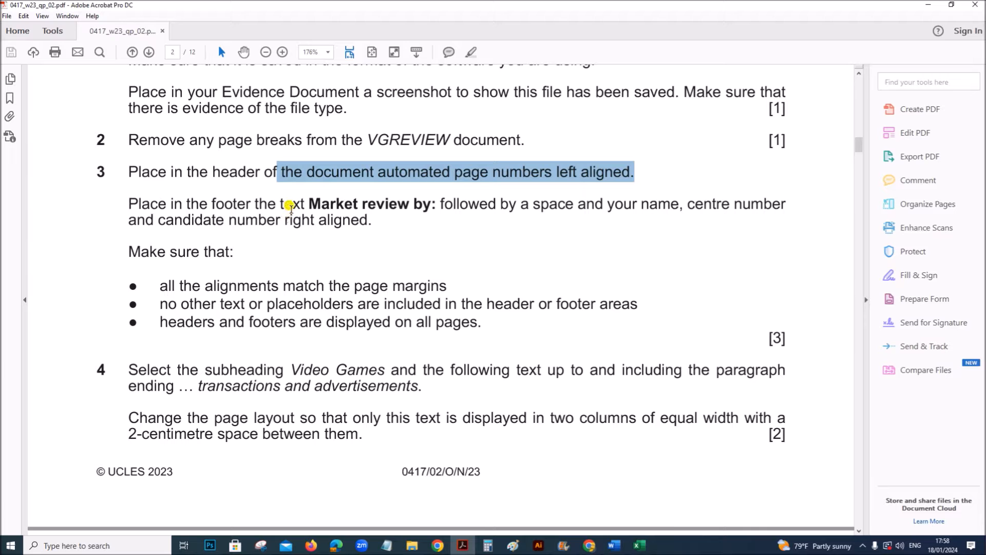
{"action": "mouse_move", "coordinate": [615, 546]}
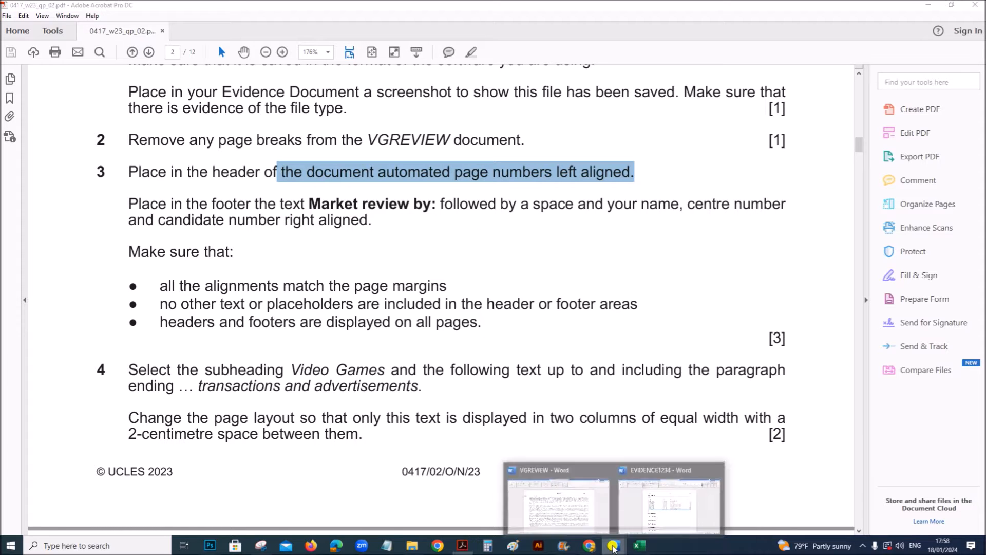
{"action": "left_click", "coordinate": [570, 502]}
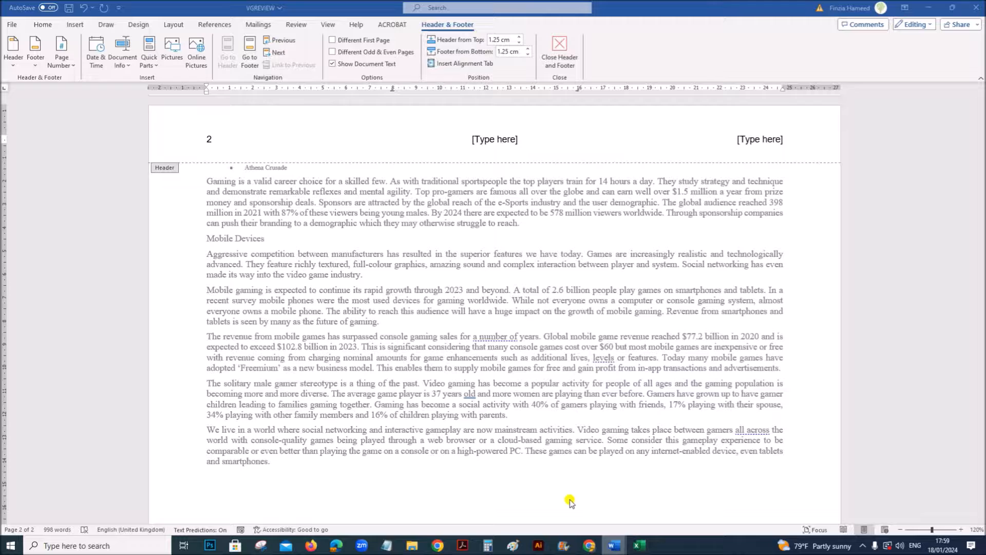
{"action": "left_click", "coordinate": [501, 142]}
{"action": "key", "text": "Delete"}
{"action": "left_click", "coordinate": [745, 139]}
{"action": "key", "text": "Delete"}
{"action": "left_click", "coordinate": [559, 50]}
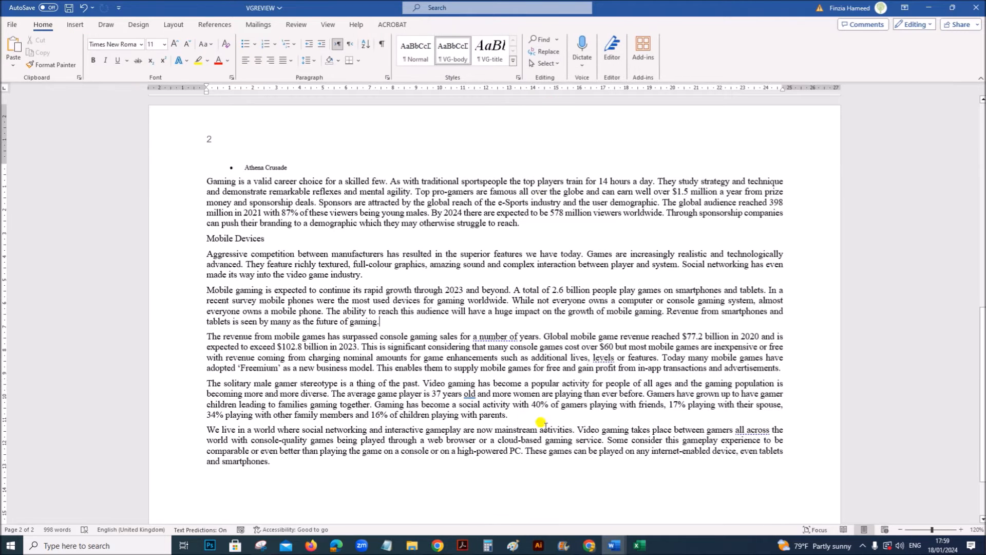
- Check the footer alignment requirement in question 3 of the exam paper and insert a blank three-column footer in VGREVIEW
{"action": "left_click", "coordinate": [463, 545]}
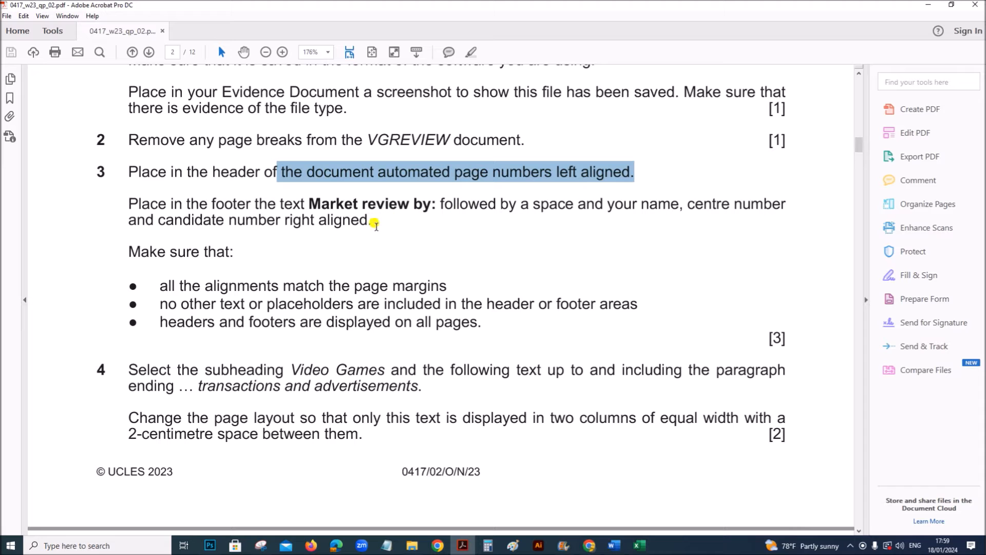
{"action": "left_click_drag", "start_coordinate": [284, 219], "coordinate": [359, 219]}
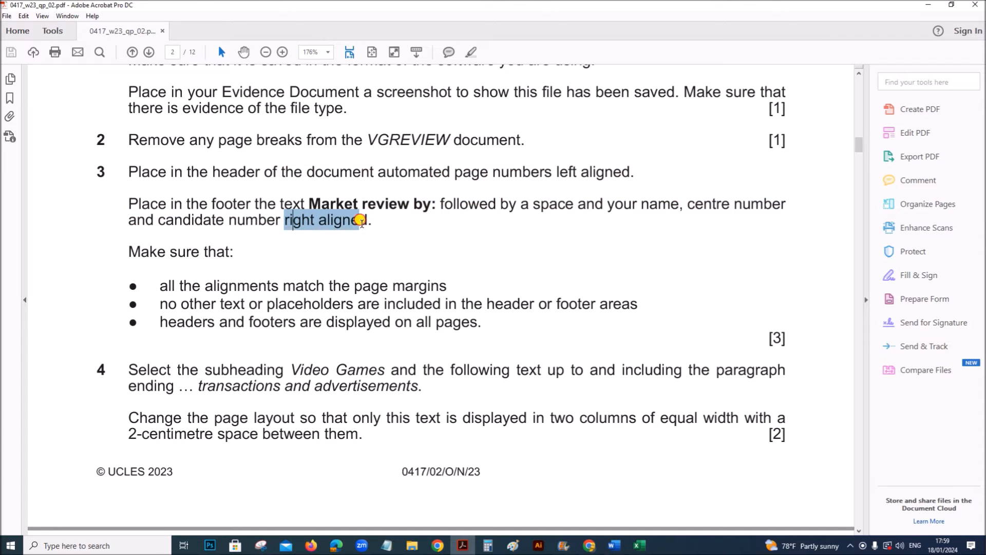
{"action": "mouse_move", "coordinate": [615, 545]}
{"action": "left_click", "coordinate": [575, 514]}
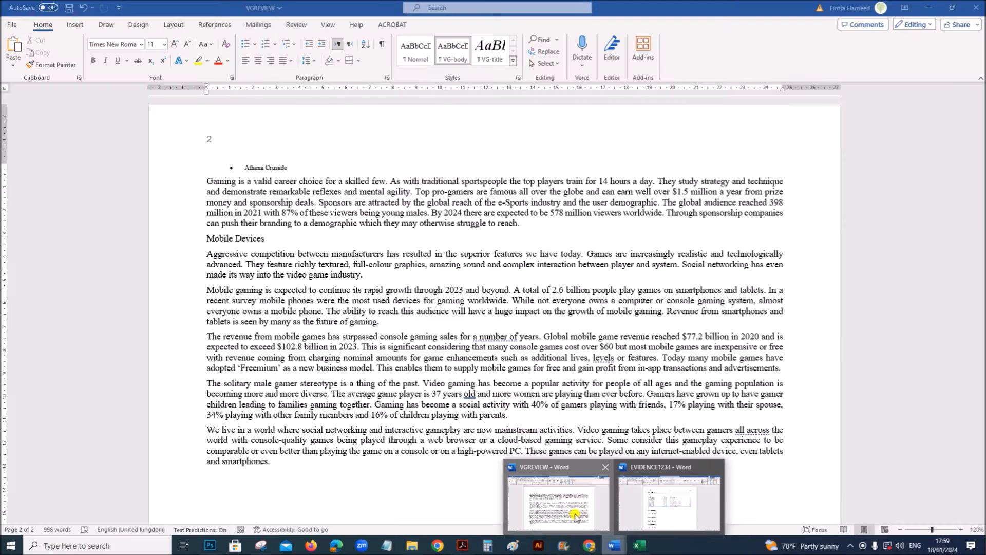
{"action": "left_click", "coordinate": [75, 24]}
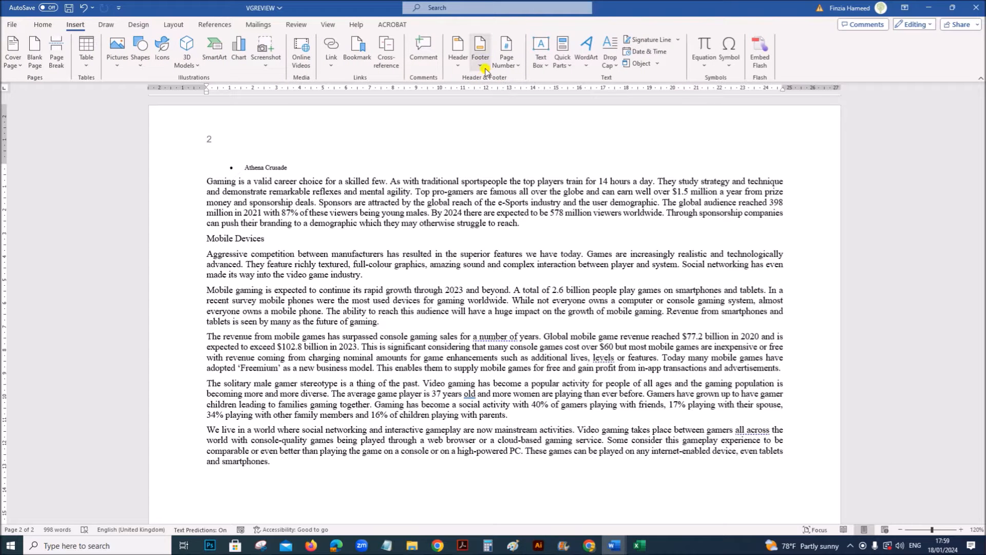
{"action": "left_click", "coordinate": [480, 61]}
{"action": "left_click", "coordinate": [518, 174]}
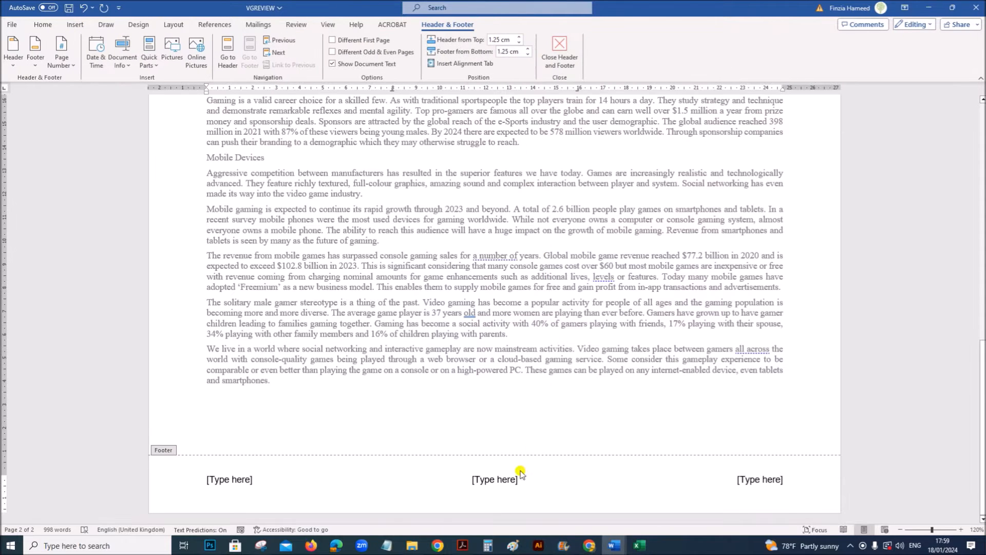
- Fill the right footer placeholder with "Market review by: Name" followed by the centre number and candidate number, separated by commas and spaces
{"action": "left_click", "coordinate": [764, 482]}
{"action": "type", "text": "Market"}
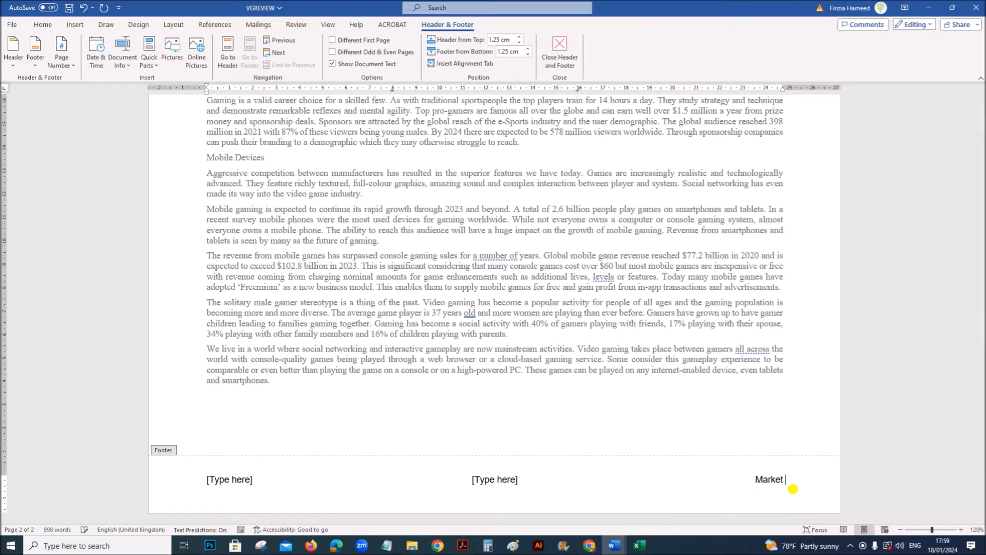
{"action": "left_click", "coordinate": [462, 545]}
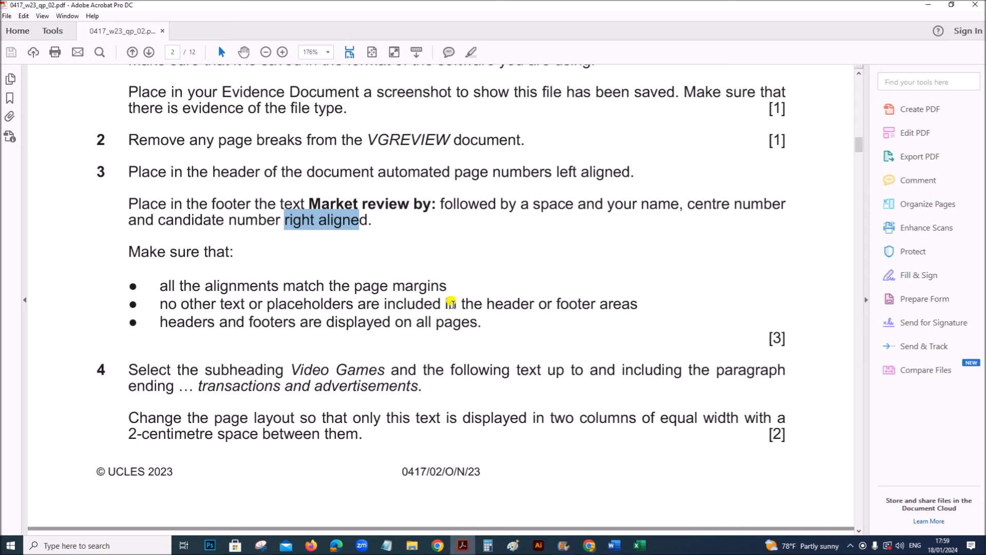
{"action": "left_click", "coordinate": [612, 546]}
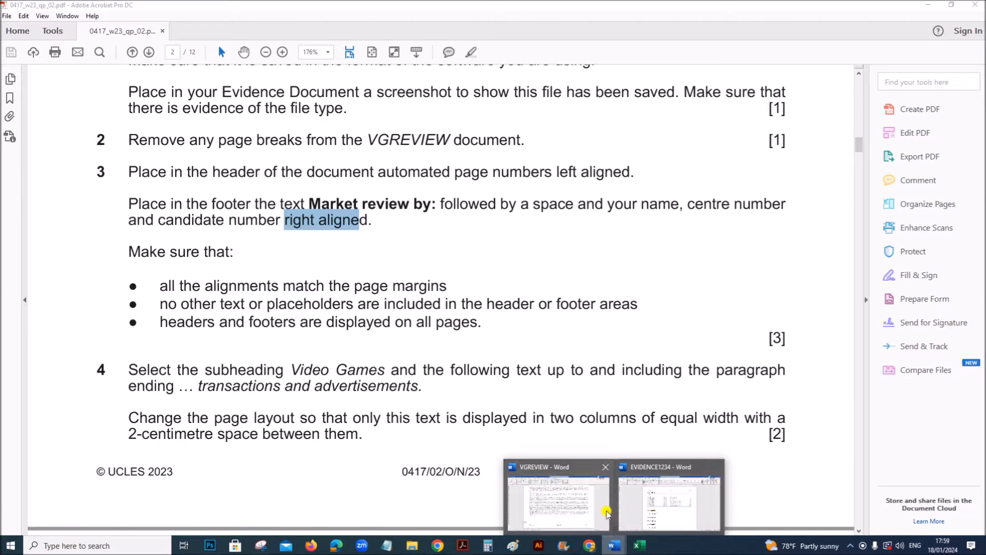
{"action": "left_click", "coordinate": [606, 513]}
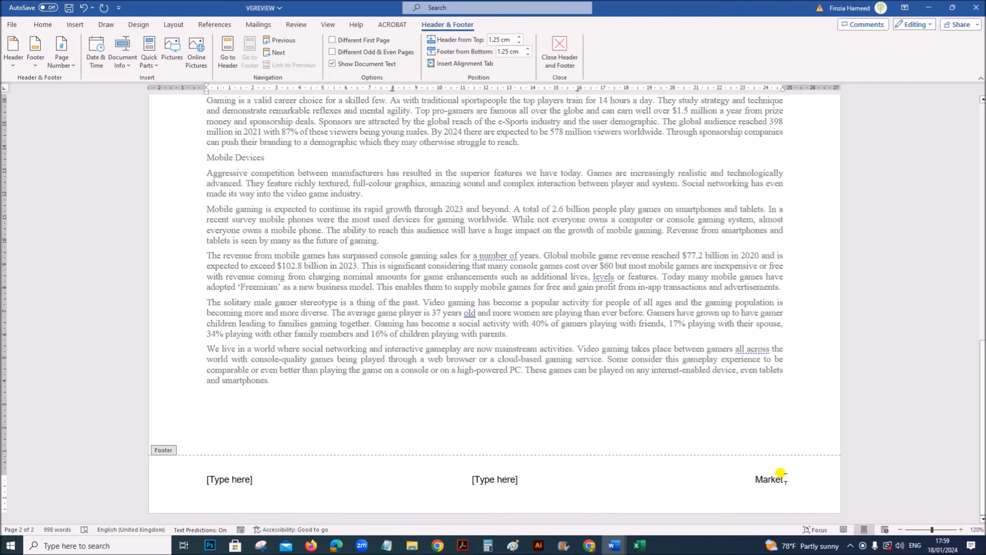
{"action": "type", "text": "review"}
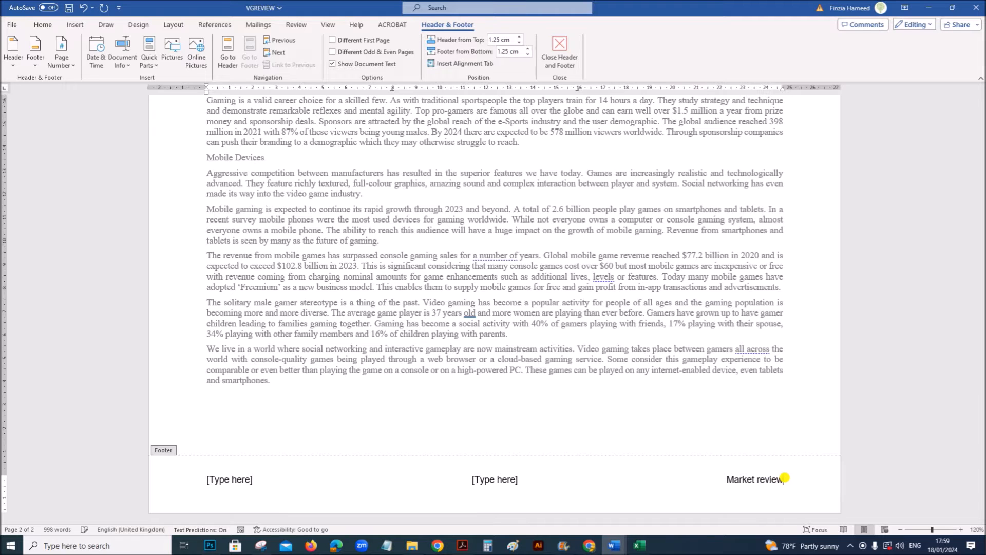
{"action": "type", "text": " by: Na"}
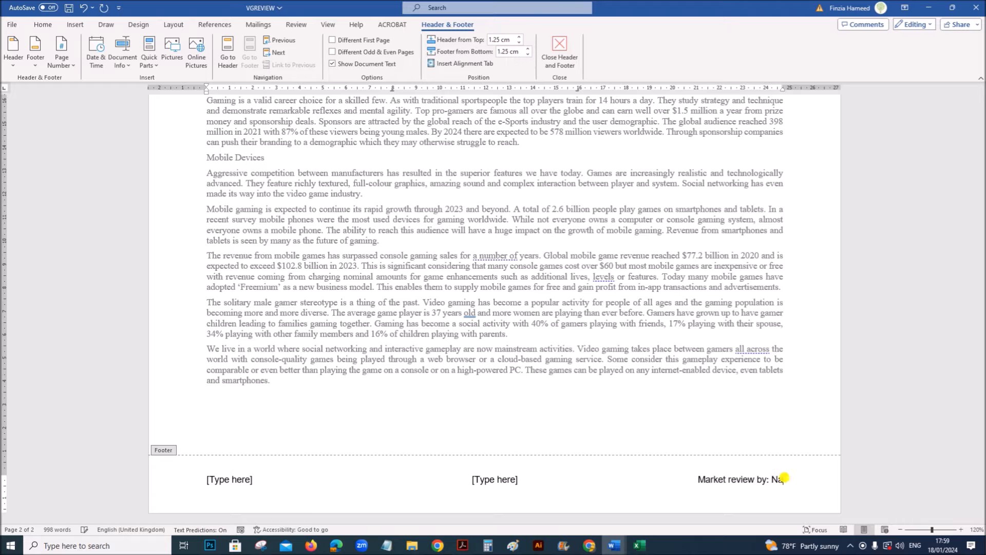
{"action": "type", "text": "me,"}
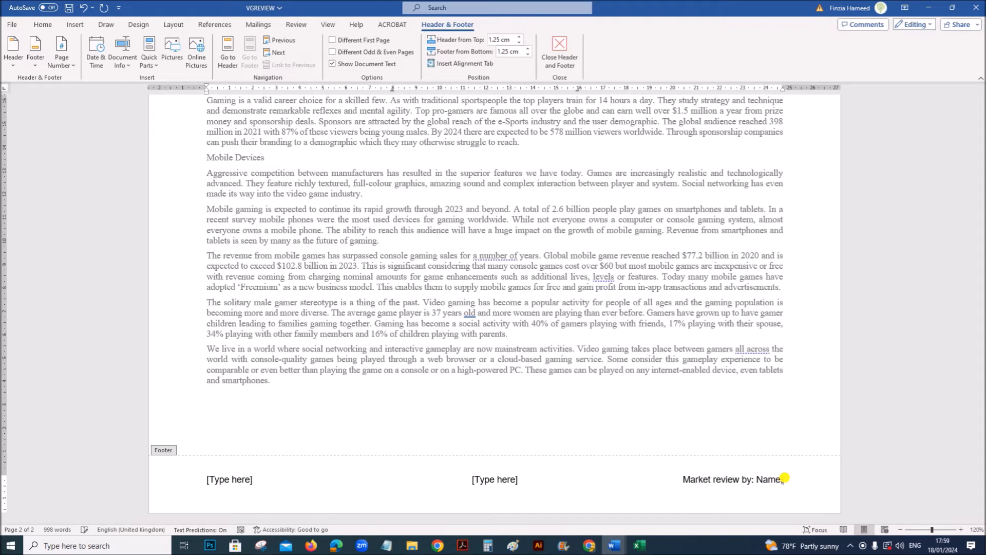
{"action": "type", "text": "ZZ1"}
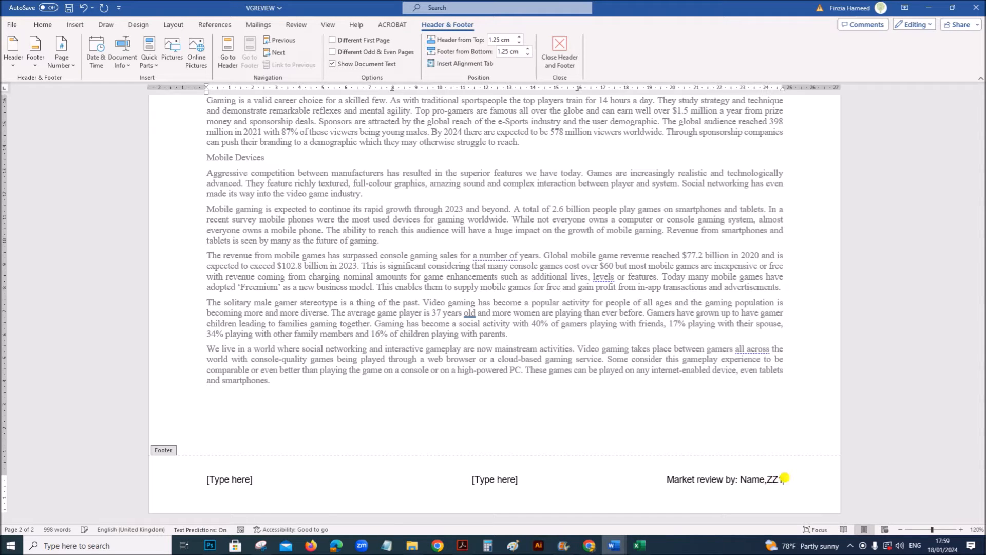
{"action": "type", "text": "23,1234"}
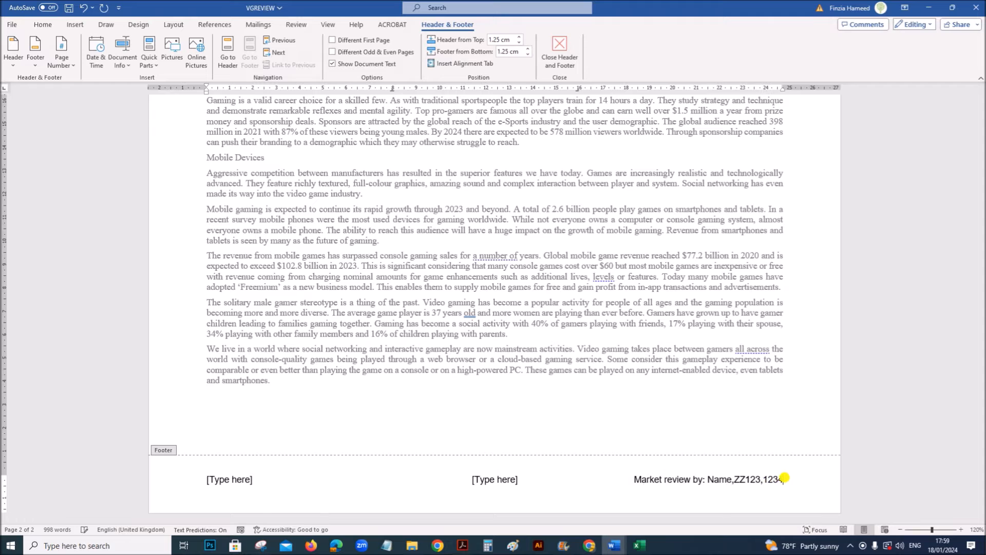
{"action": "left_click", "coordinate": [735, 480]}
{"action": "left_click", "coordinate": [764, 480]}
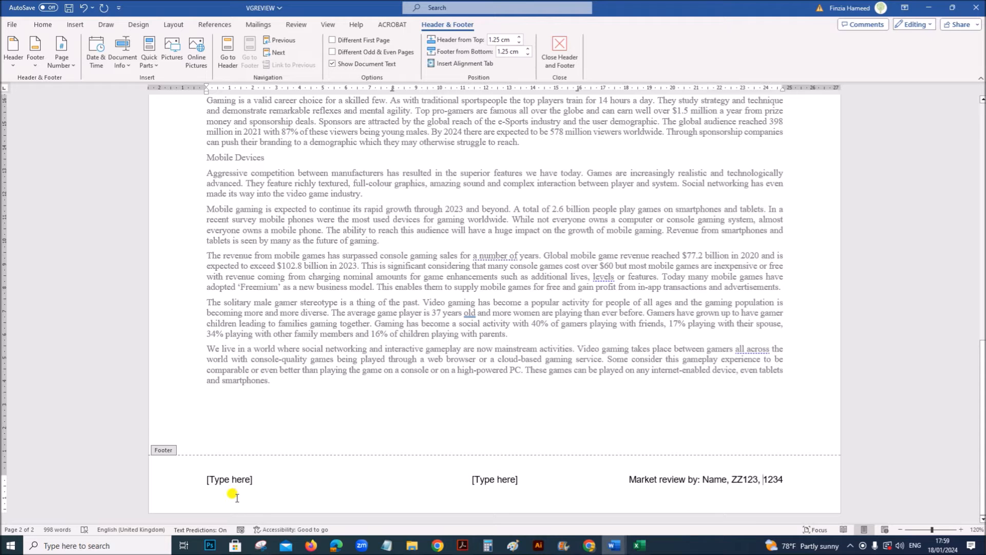
- Check question 3's remaining conditions, delete the left and centre footer placeholders, close the footer, and review the header and footer on both pages
{"action": "left_click", "coordinate": [462, 545]}
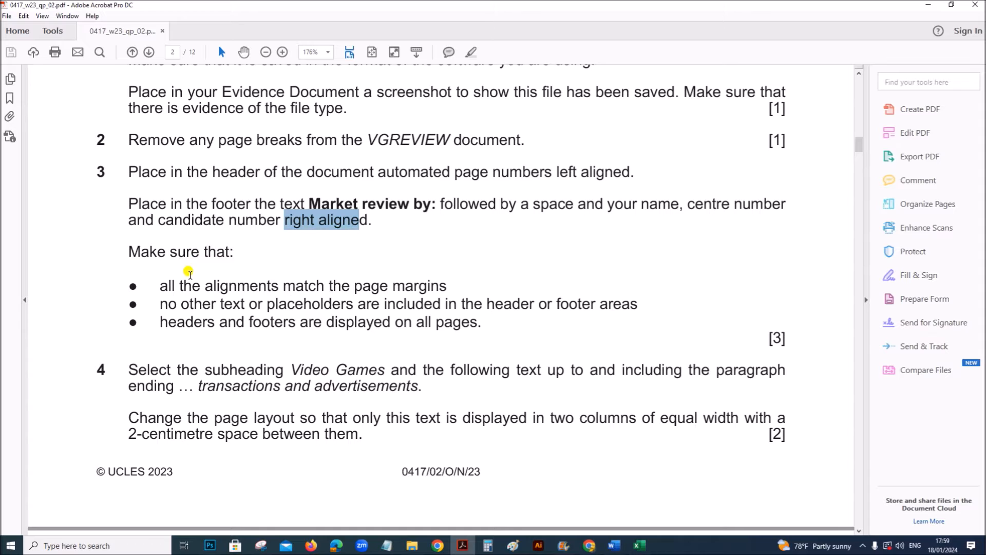
{"action": "left_click_drag", "start_coordinate": [291, 282], "coordinate": [423, 286]}
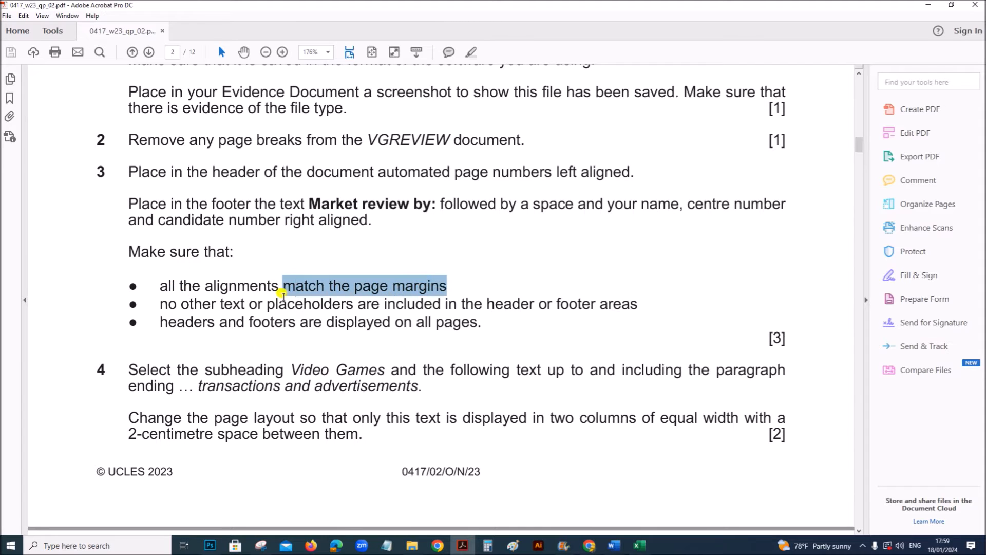
{"action": "left_click_drag", "start_coordinate": [246, 299], "coordinate": [395, 299]}
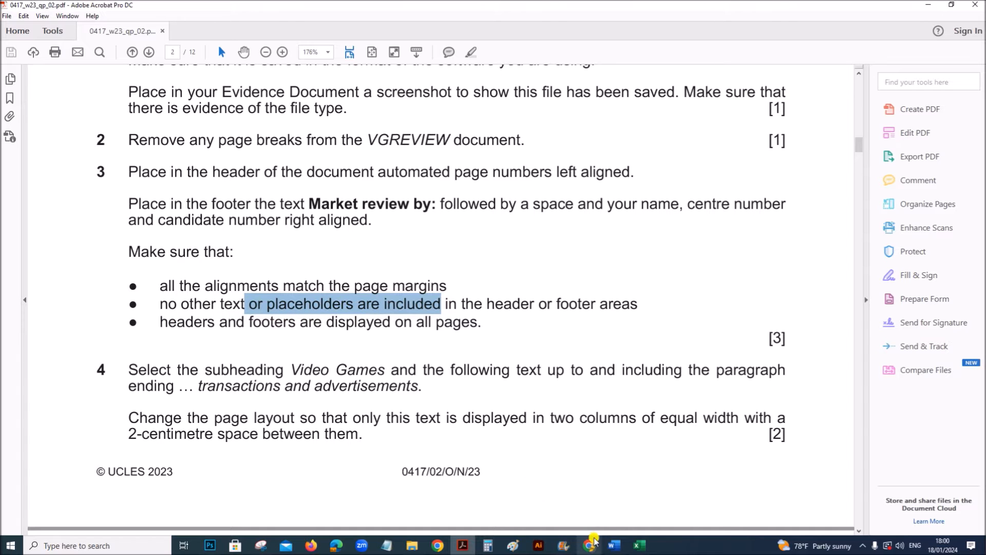
{"action": "mouse_move", "coordinate": [608, 550]}
{"action": "left_click", "coordinate": [631, 501]}
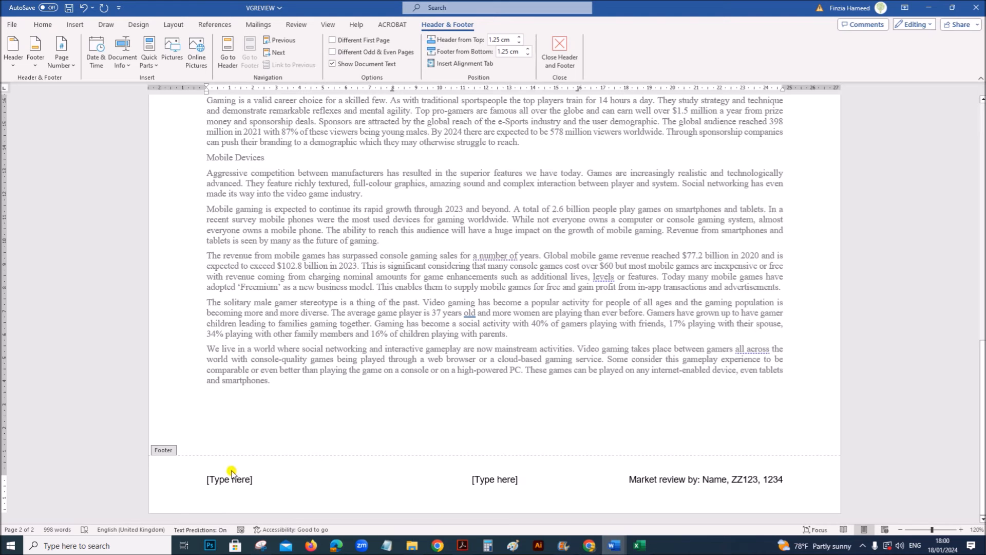
{"action": "key", "text": "Delete"}
{"action": "left_click", "coordinate": [487, 479]}
{"action": "key", "text": "Delete"}
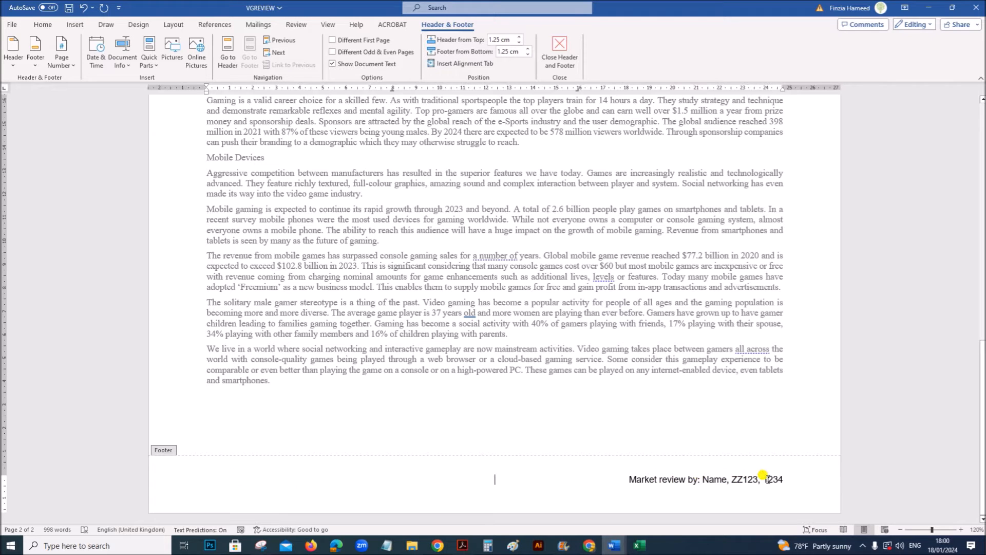
{"action": "left_click", "coordinate": [565, 69]}
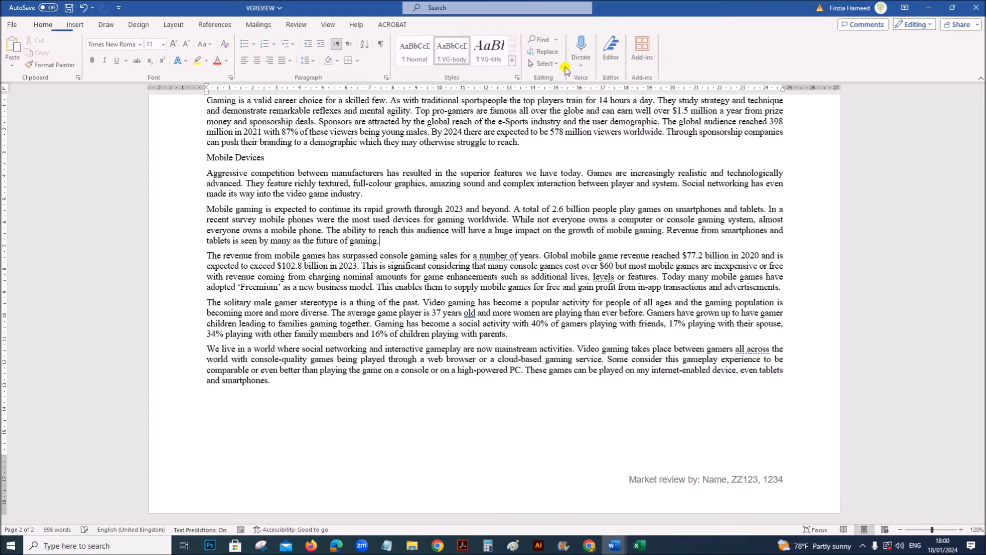
{"action": "scroll", "coordinate": [616, 334], "scroll_direction": "up", "scroll_amount": 5}
{"action": "scroll", "coordinate": [616, 358], "scroll_direction": "up", "scroll_amount": 6}
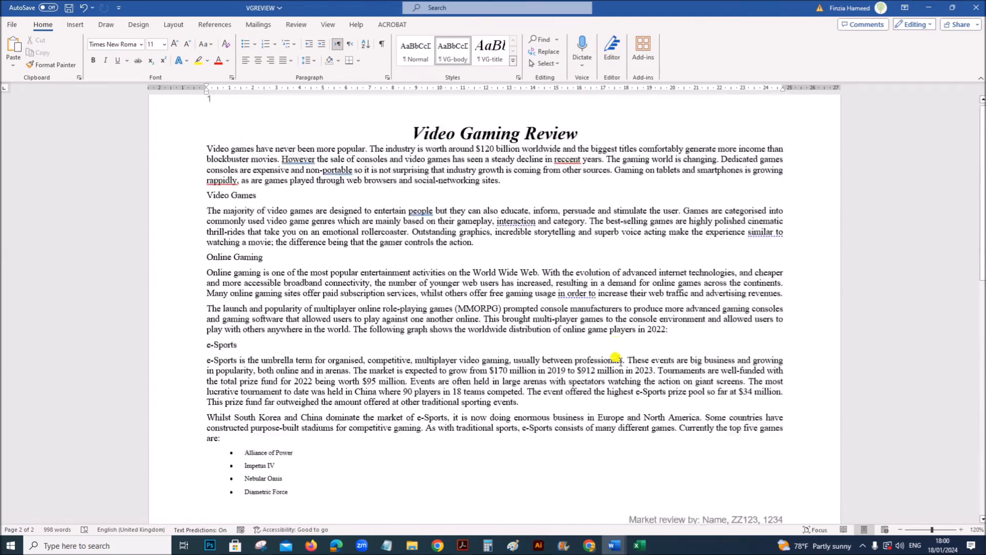
{"action": "scroll", "coordinate": [515, 447], "scroll_direction": "down", "scroll_amount": 5}
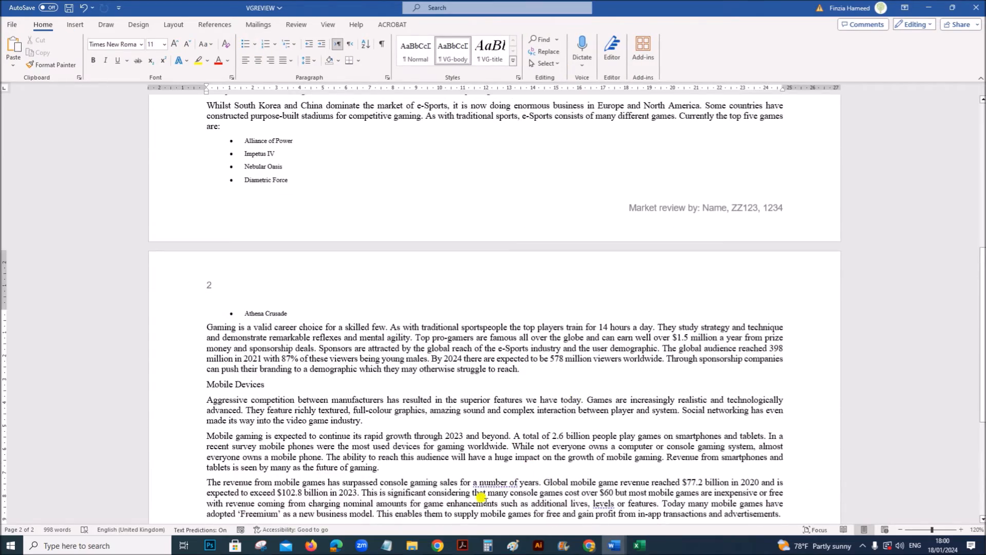
- Read question 4 of the exam paper for the text range and column layout requirements, and return to the start of VGREVIEW
{"action": "left_click", "coordinate": [463, 545]}
{"action": "scroll", "coordinate": [360, 386], "scroll_direction": "down", "scroll_amount": 2}
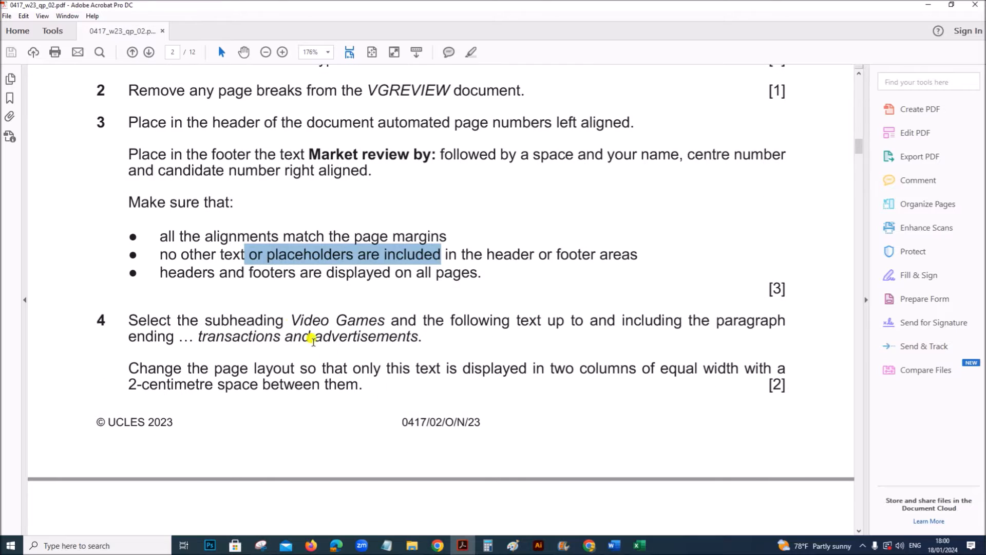
{"action": "left_click_drag", "start_coordinate": [290, 320], "coordinate": [761, 325]}
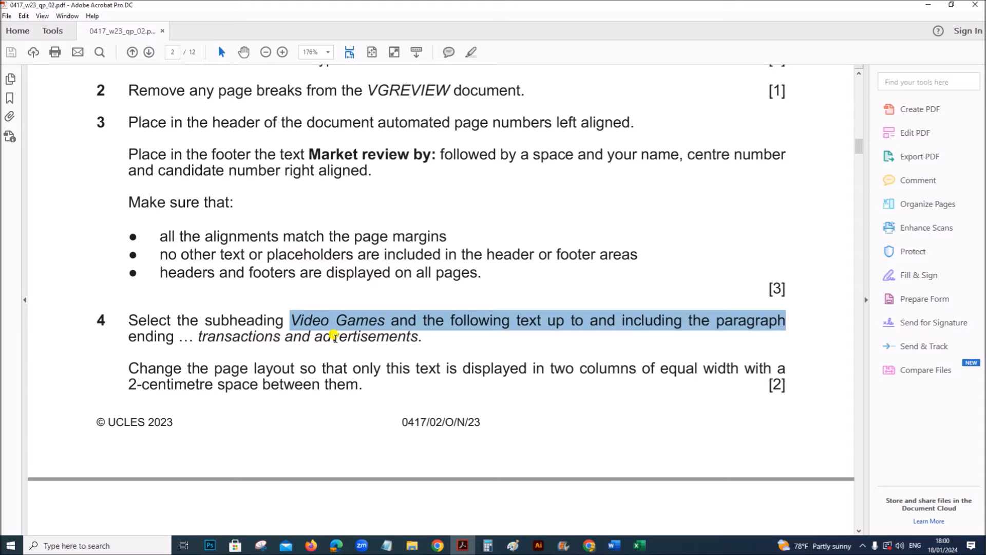
{"action": "left_click", "coordinate": [614, 545]}
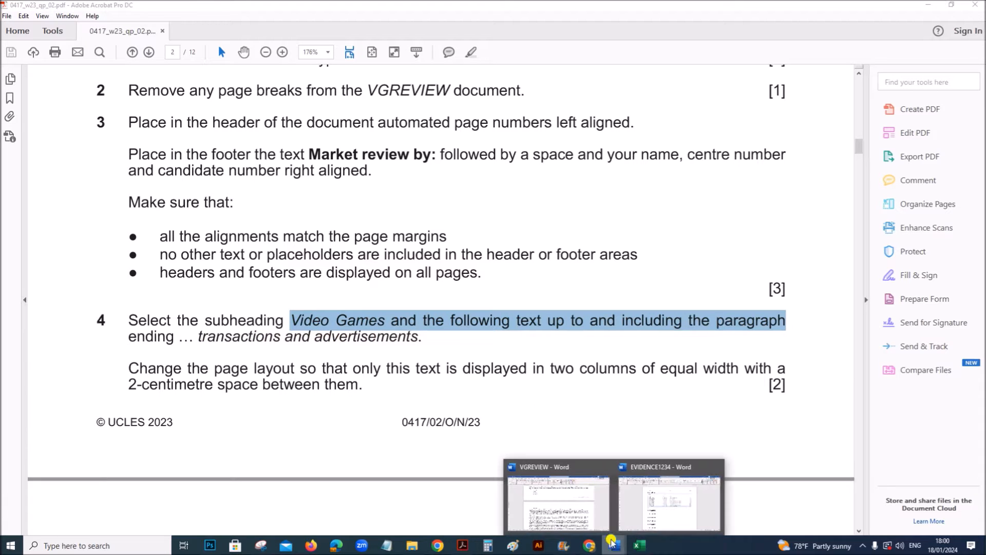
{"action": "left_click", "coordinate": [566, 508]}
{"action": "scroll", "coordinate": [548, 448], "scroll_direction": "up", "scroll_amount": 10}
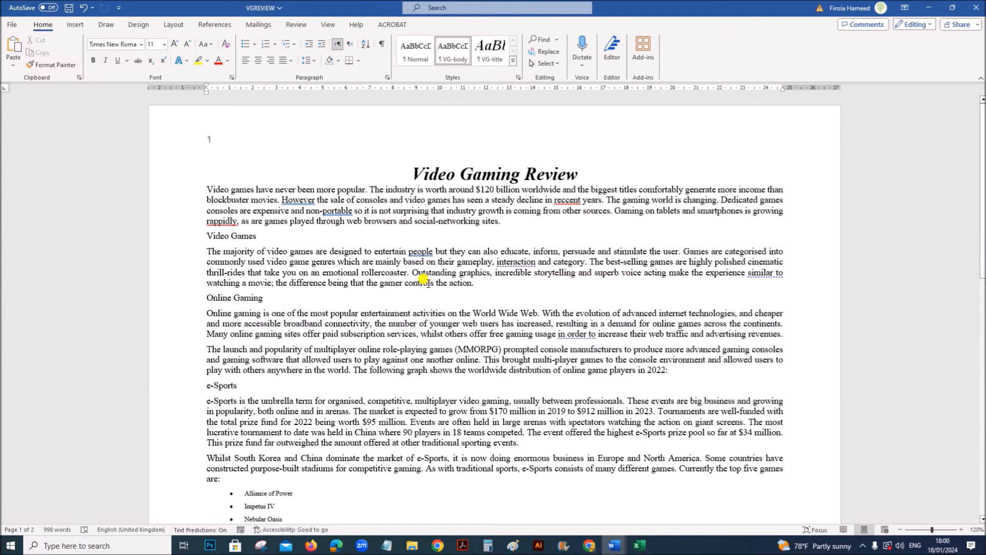
- Search VGREVIEW for "advertise" to locate the paragraph ending "transactions and advertisements", and close the search
{"action": "key", "text": "ctrl+f"}
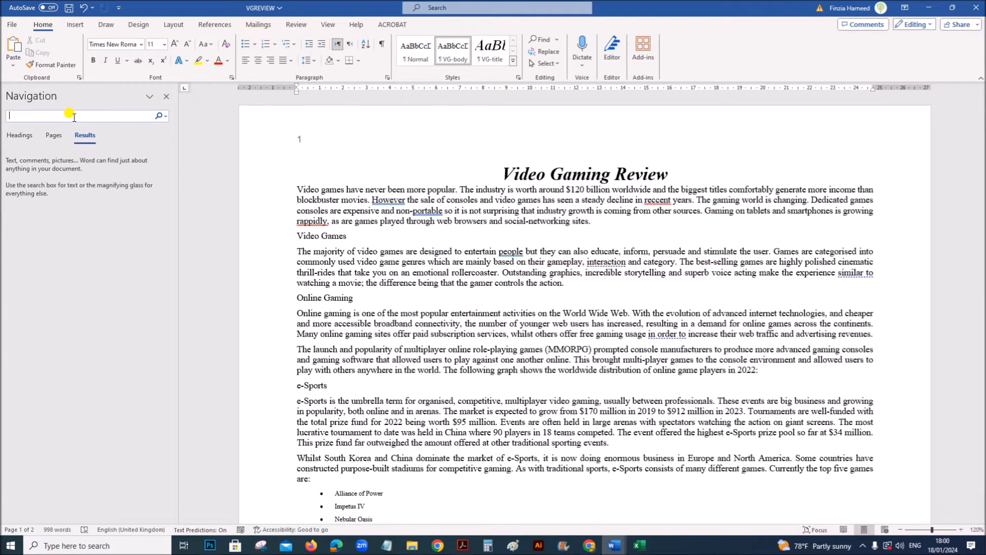
{"action": "type", "text": "adve"}
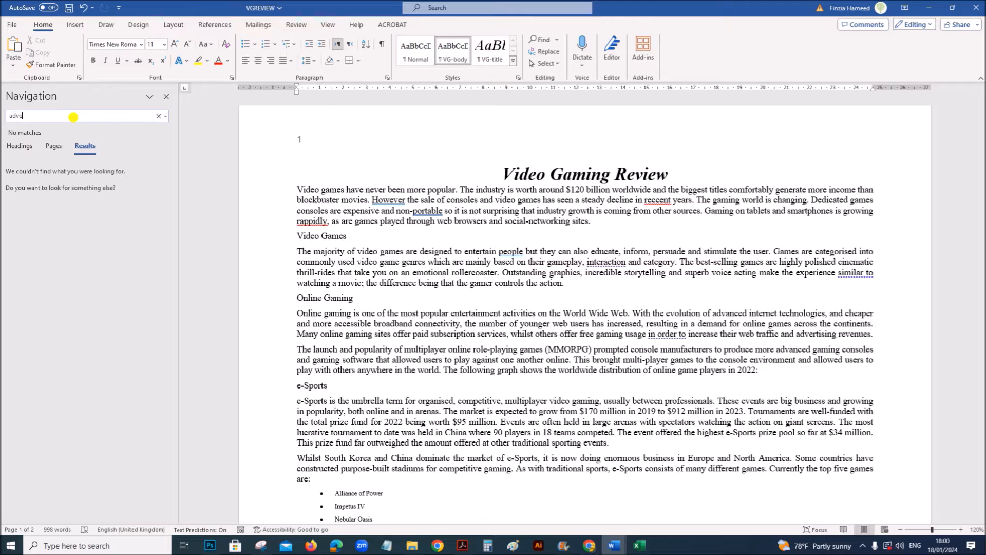
{"action": "type", "text": "rtise"}
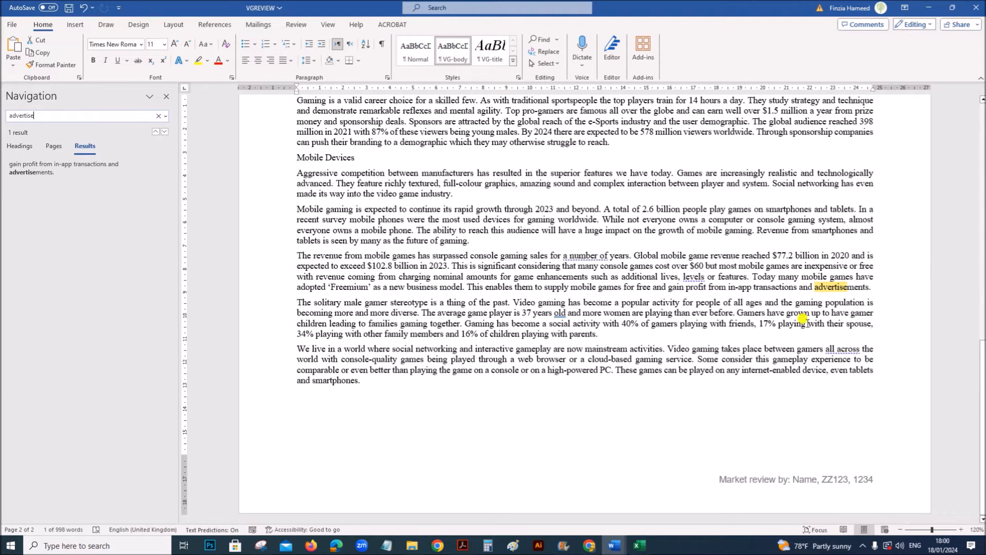
{"action": "left_click", "coordinate": [781, 287]}
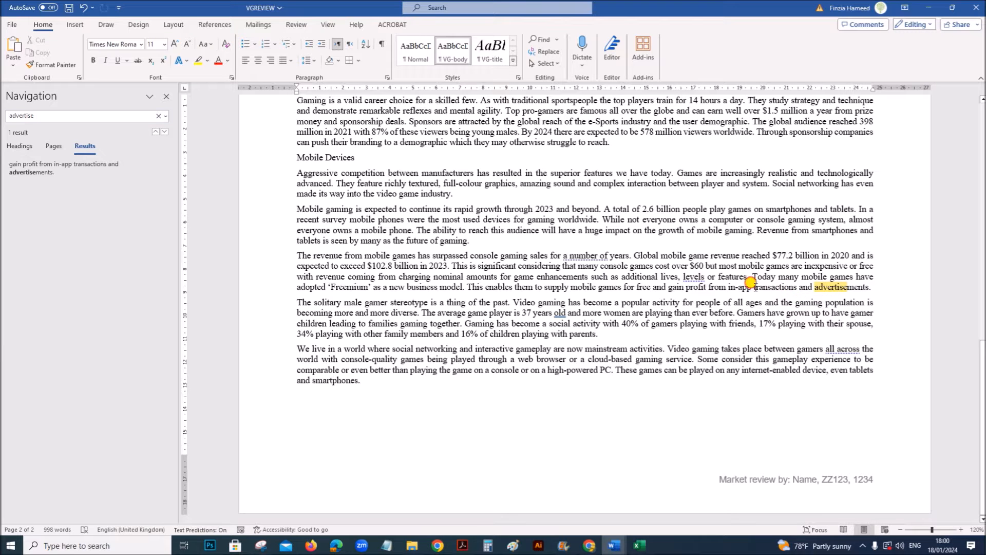
{"action": "left_click_drag", "start_coordinate": [751, 287], "coordinate": [871, 287]}
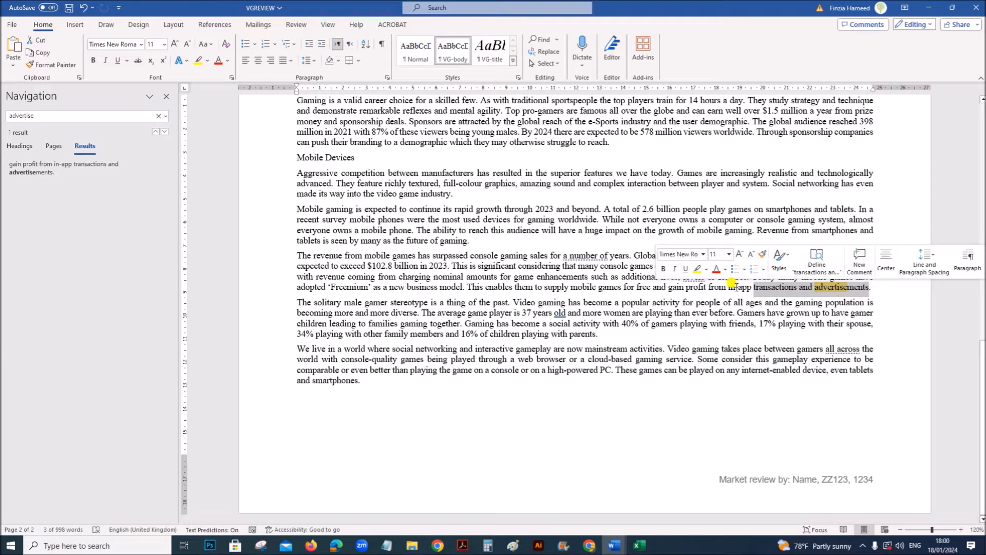
{"action": "left_click", "coordinate": [166, 97]}
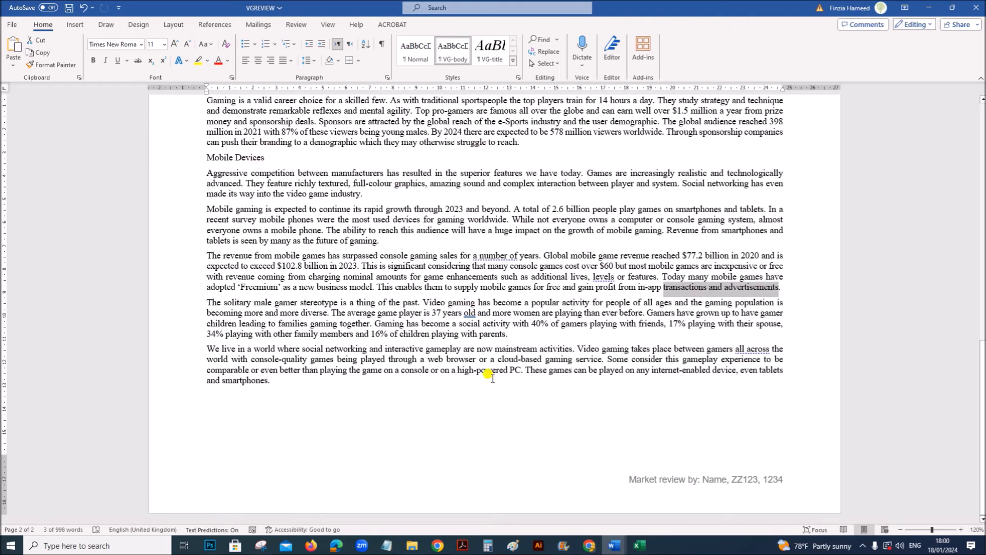
- Select the text from the Video Games subheading through the paragraph ending "transactions and advertisements"
{"action": "scroll", "coordinate": [496, 413], "scroll_direction": "up", "scroll_amount": 1}
{"action": "scroll", "coordinate": [498, 415], "scroll_direction": "up", "scroll_amount": 20}
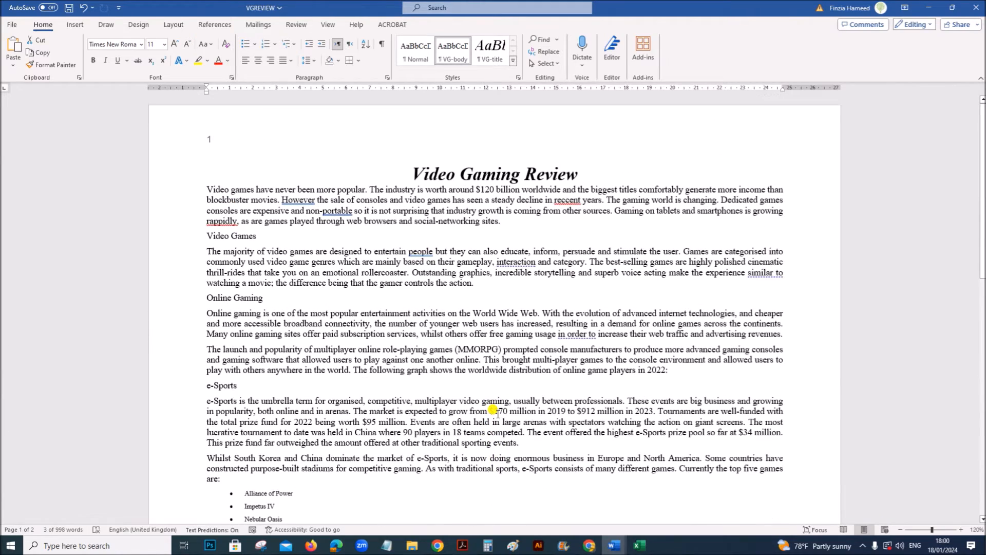
{"action": "left_click_drag", "start_coordinate": [193, 241], "coordinate": [204, 328]}
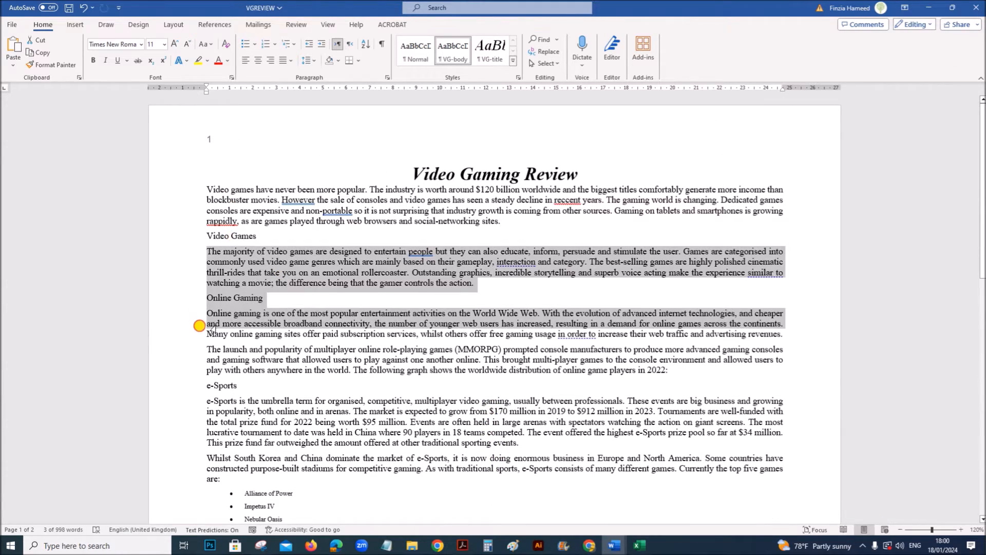
{"action": "left_click", "coordinate": [267, 253]}
{"action": "left_click_drag", "start_coordinate": [201, 228], "coordinate": [772, 435]}
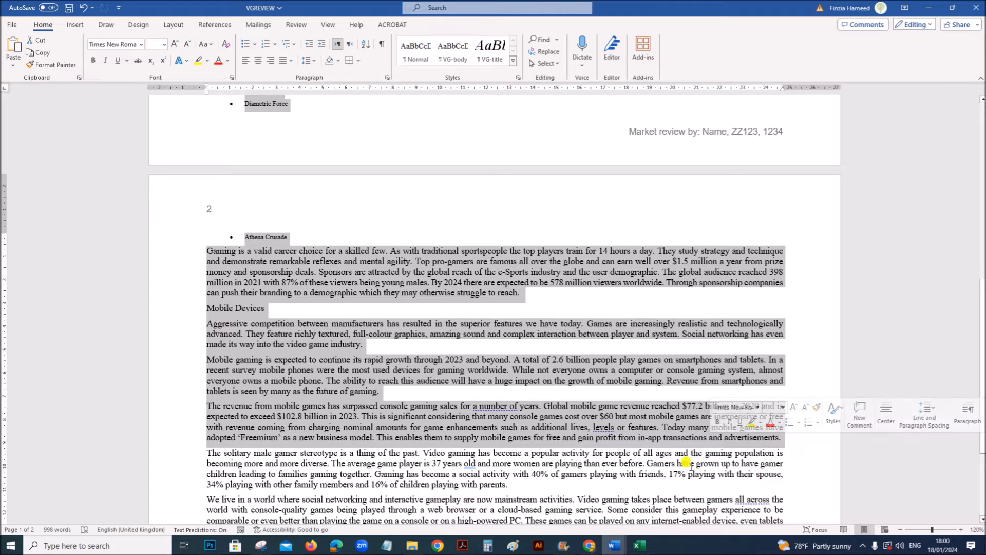
- Check question 4's column number, width and spacing requirements in the exam paper and return to VGREVIEW
{"action": "left_click", "coordinate": [462, 545]}
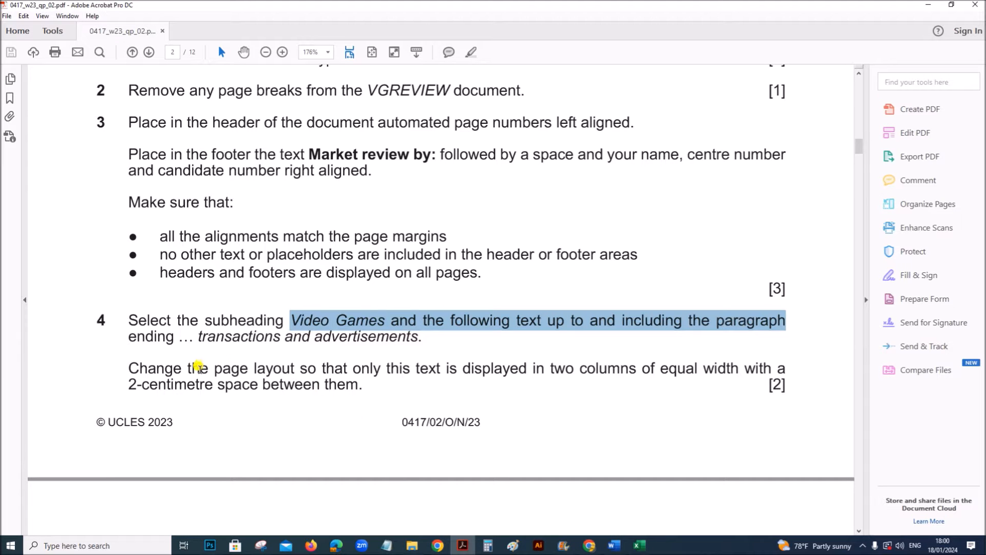
{"action": "left_click_drag", "start_coordinate": [314, 369], "coordinate": [739, 370]}
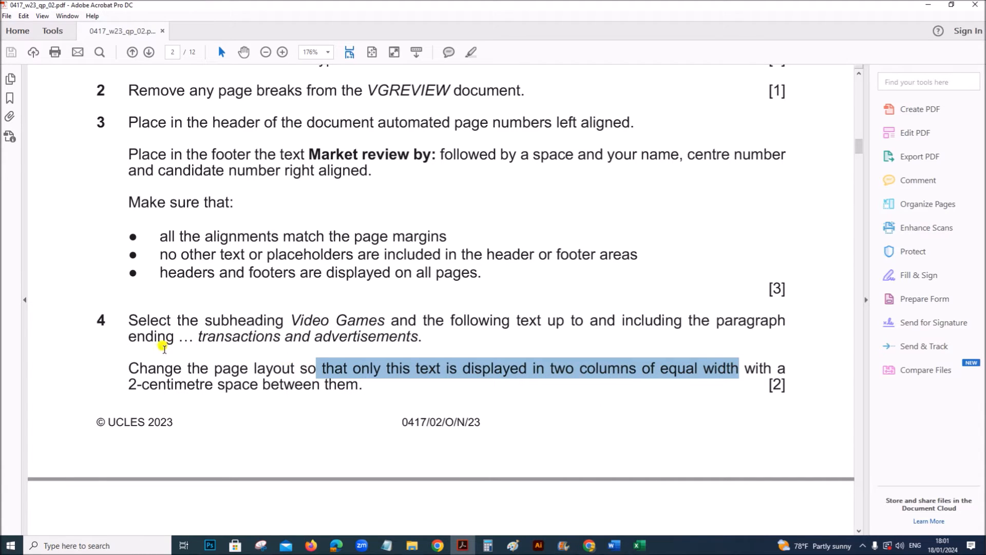
{"action": "mouse_move", "coordinate": [615, 543]}
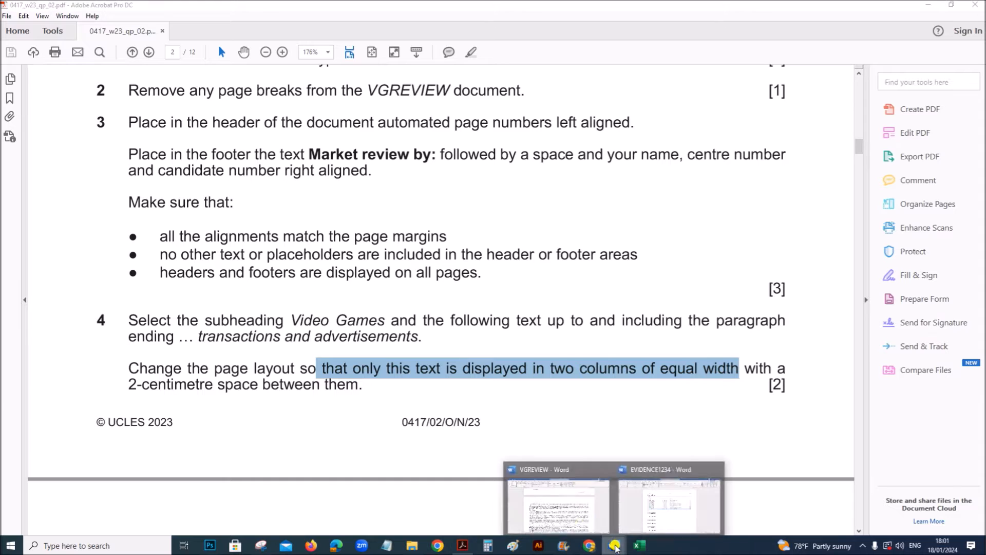
{"action": "left_click", "coordinate": [572, 517]}
- Lay out the selected text in two columns of equal width with 2 cm spacing between them
{"action": "left_click", "coordinate": [165, 27]}
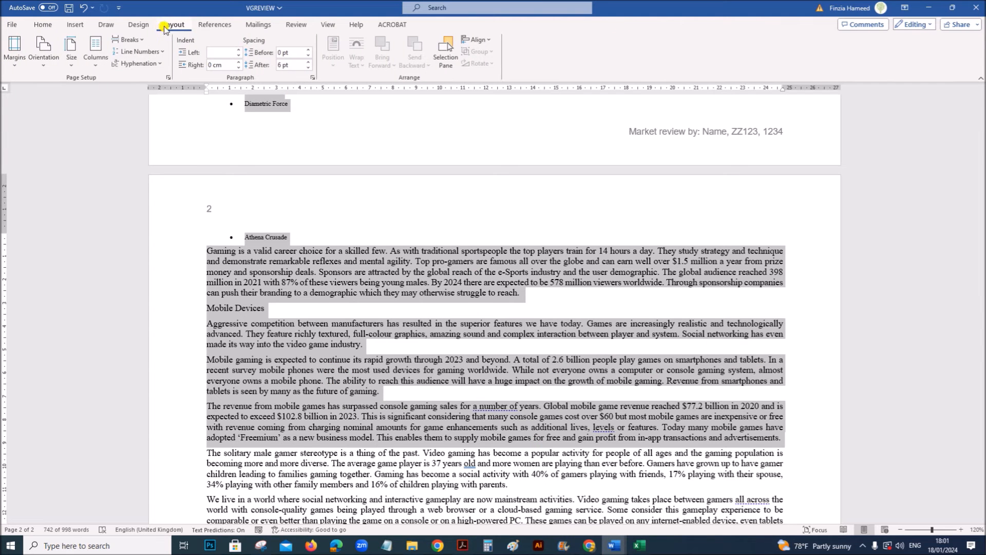
{"action": "left_click", "coordinate": [96, 61]}
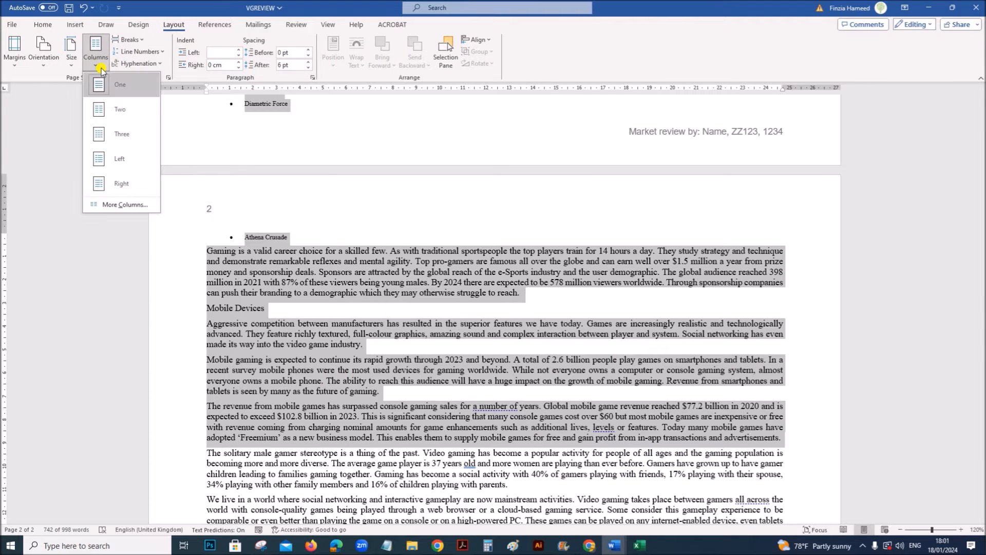
{"action": "left_click", "coordinate": [110, 203]}
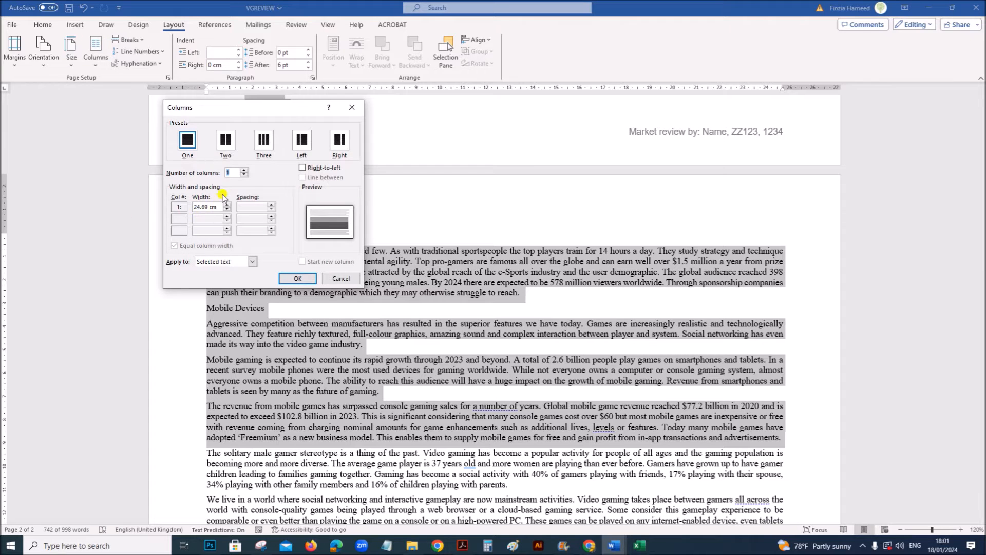
{"action": "left_click", "coordinate": [227, 147]}
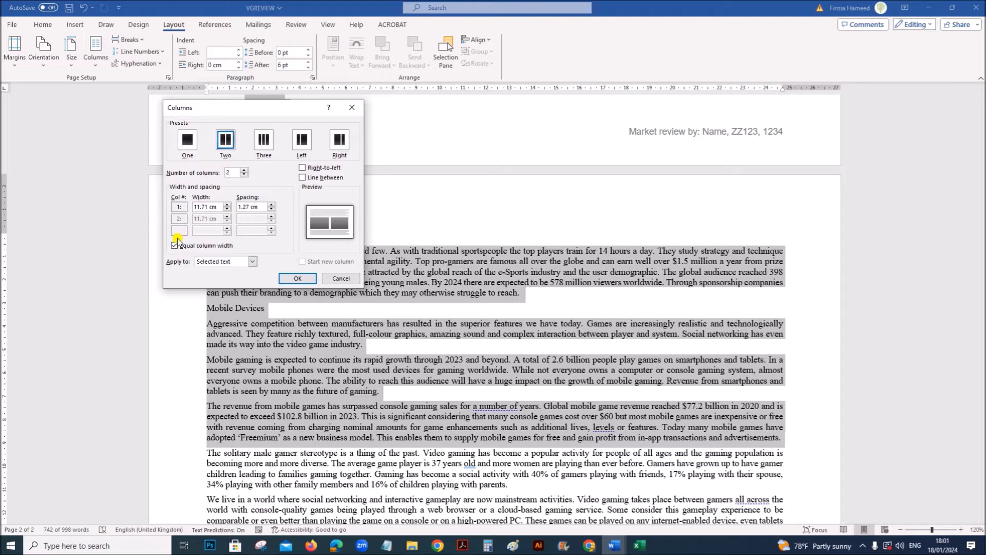
{"action": "double_click", "coordinate": [241, 206]}
{"action": "type", "text": "2"}
{"action": "left_click", "coordinate": [293, 278]}
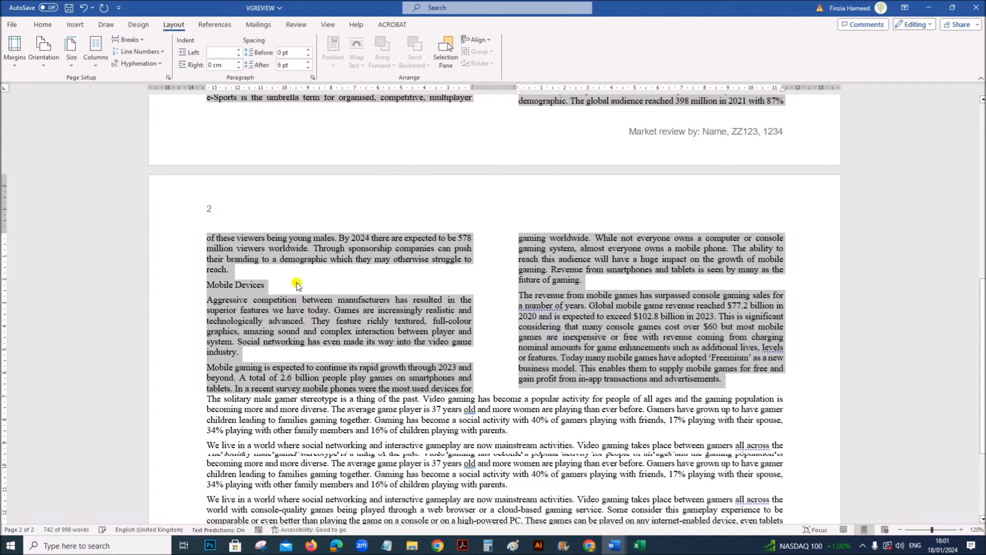
- Read question 5's style specification in the exam paper and review the two-column layout on VGREVIEW's first page
{"action": "left_click", "coordinate": [470, 546]}
{"action": "scroll", "coordinate": [464, 471], "scroll_direction": "down", "scroll_amount": 10}
{"action": "scroll", "coordinate": [452, 463], "scroll_direction": "up", "scroll_amount": 2}
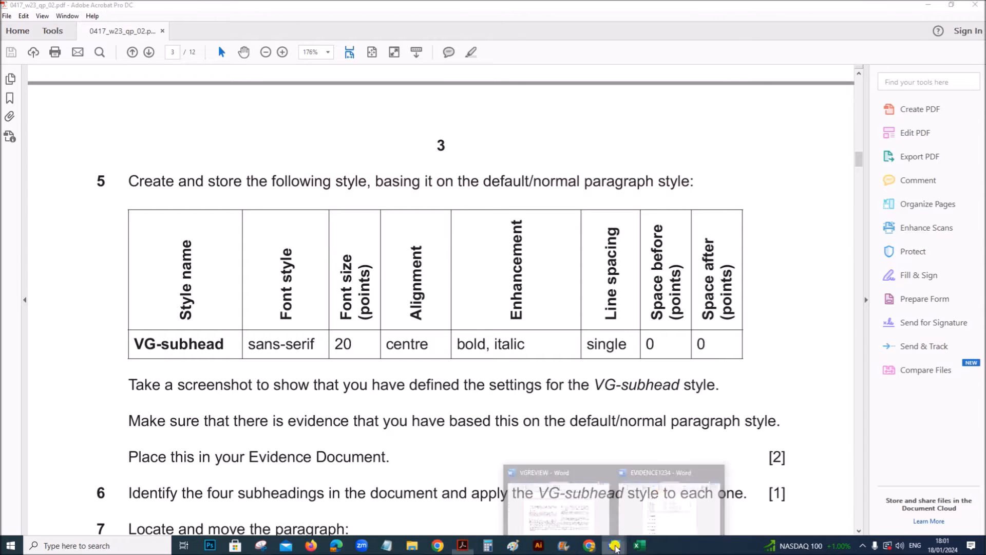
{"action": "left_click", "coordinate": [591, 514]}
{"action": "scroll", "coordinate": [534, 452], "scroll_direction": "up", "scroll_amount": 12}
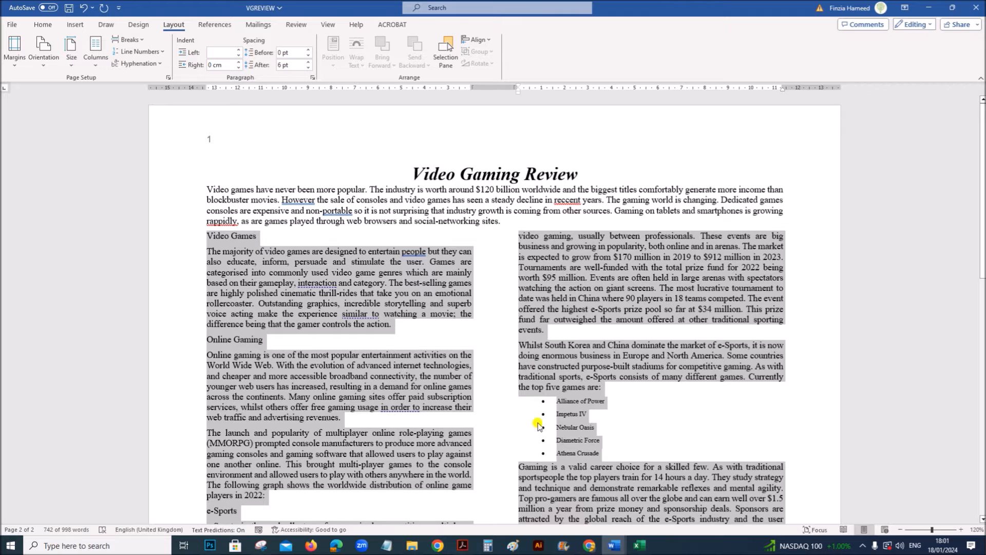
{"action": "left_click", "coordinate": [363, 299]}
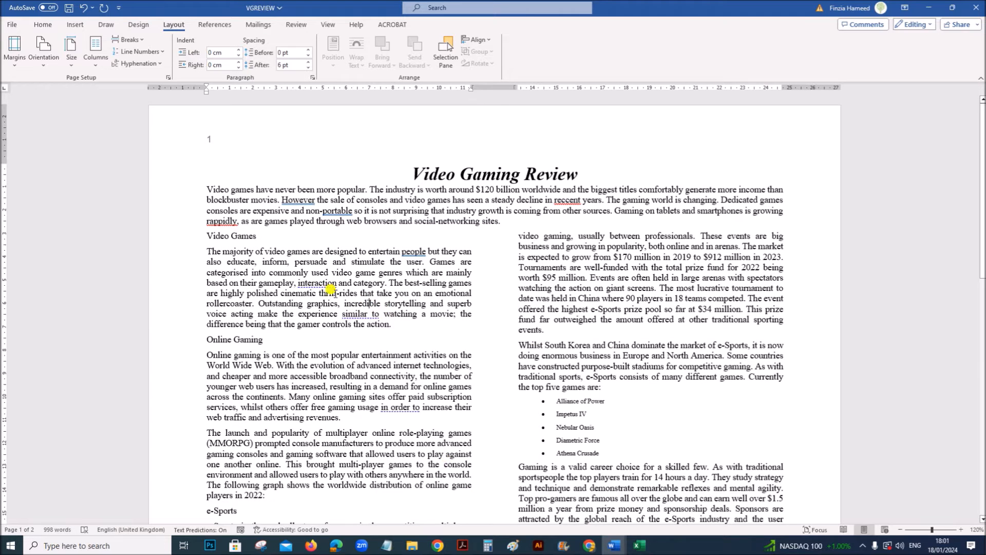
{"action": "left_click", "coordinate": [43, 24]}
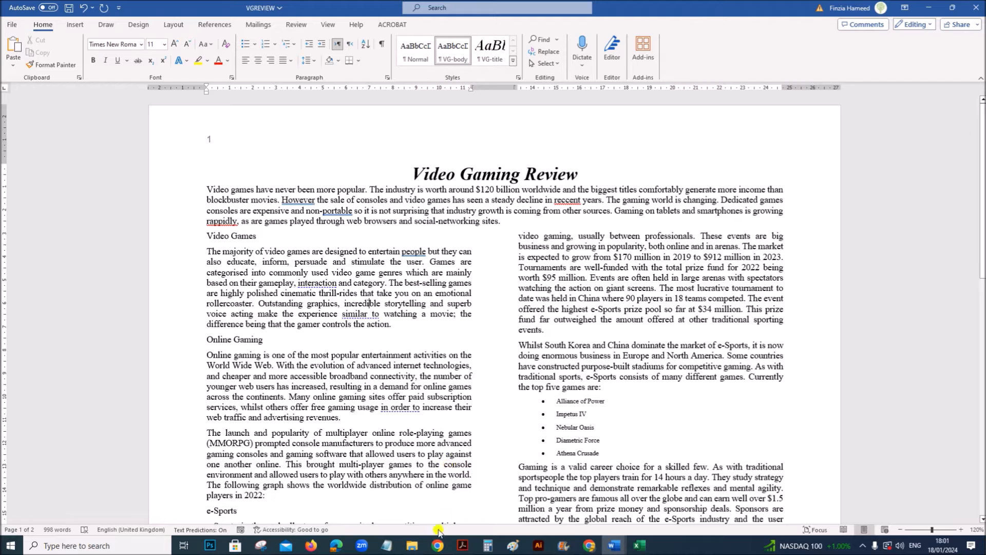
{"action": "left_click", "coordinate": [462, 545]}
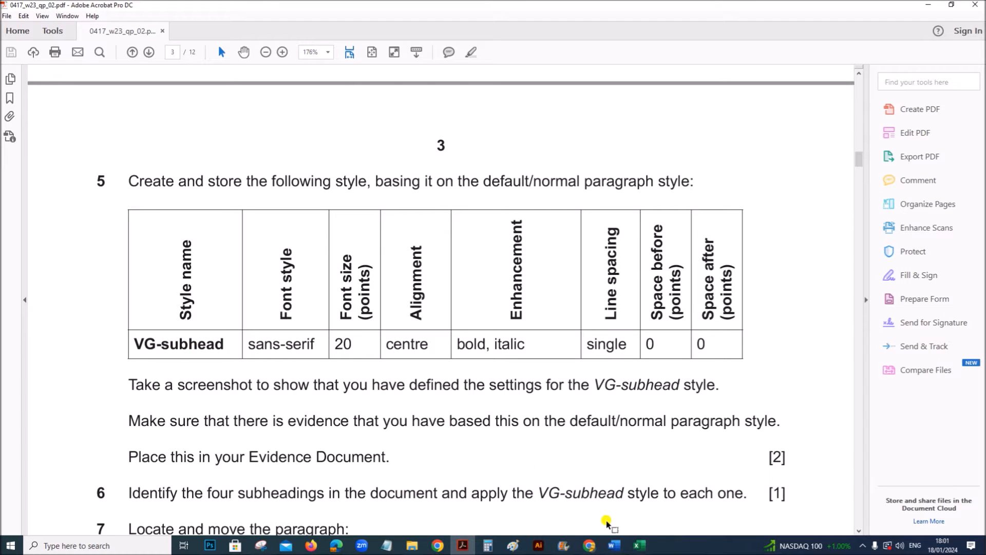
{"action": "mouse_move", "coordinate": [613, 543]}
{"action": "left_click", "coordinate": [540, 499]}
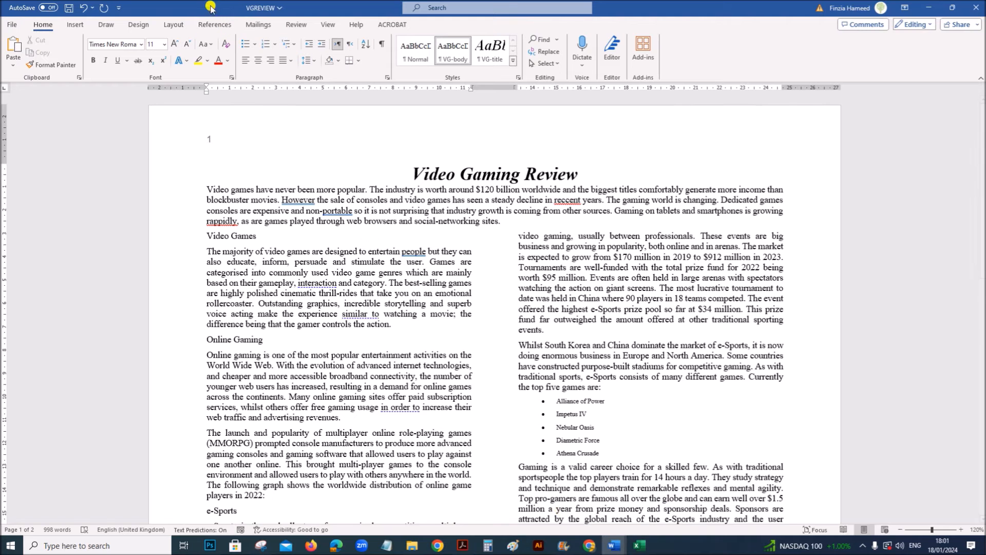
- Start a new style named VG-subhead and open its full formatting settings
{"action": "left_click", "coordinate": [438, 55]}
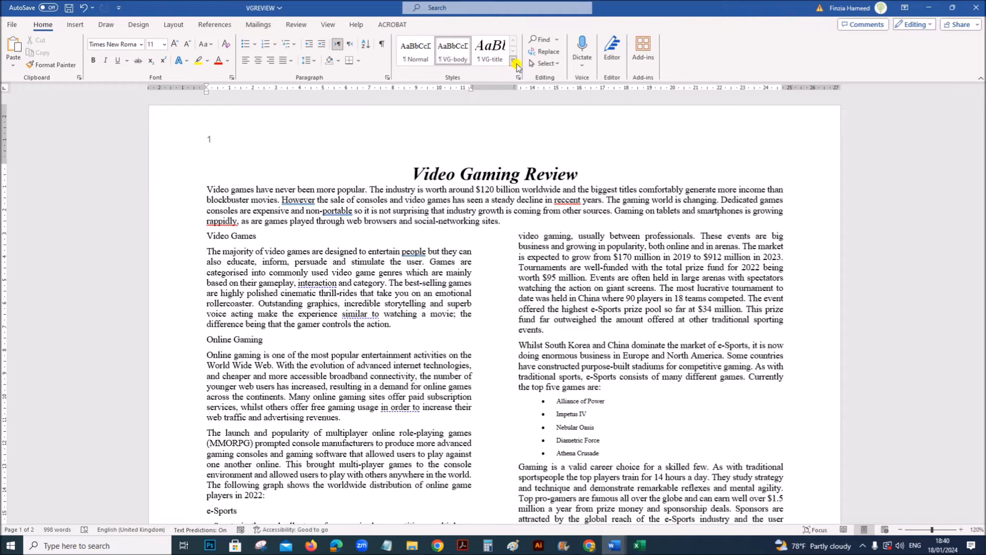
{"action": "left_click", "coordinate": [514, 62]}
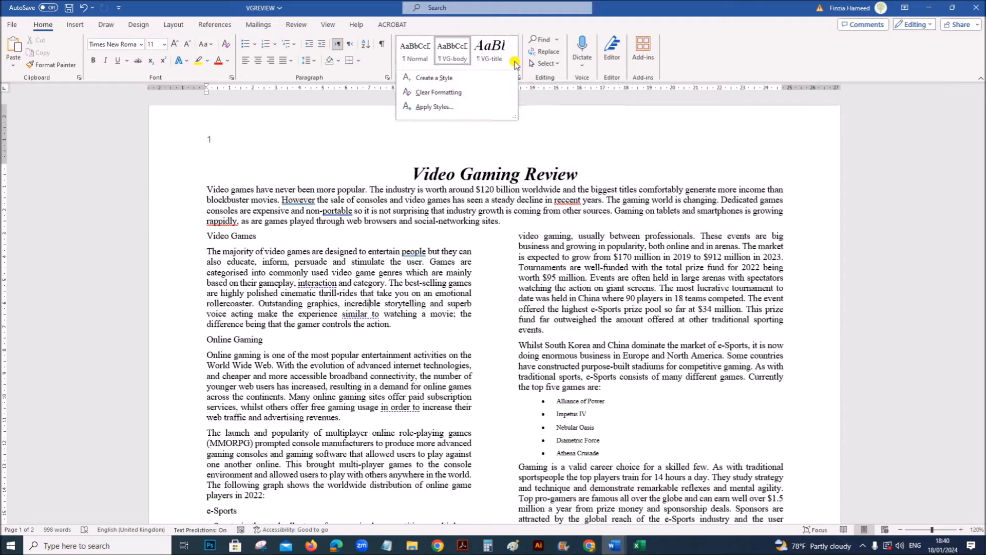
{"action": "left_click", "coordinate": [428, 79]}
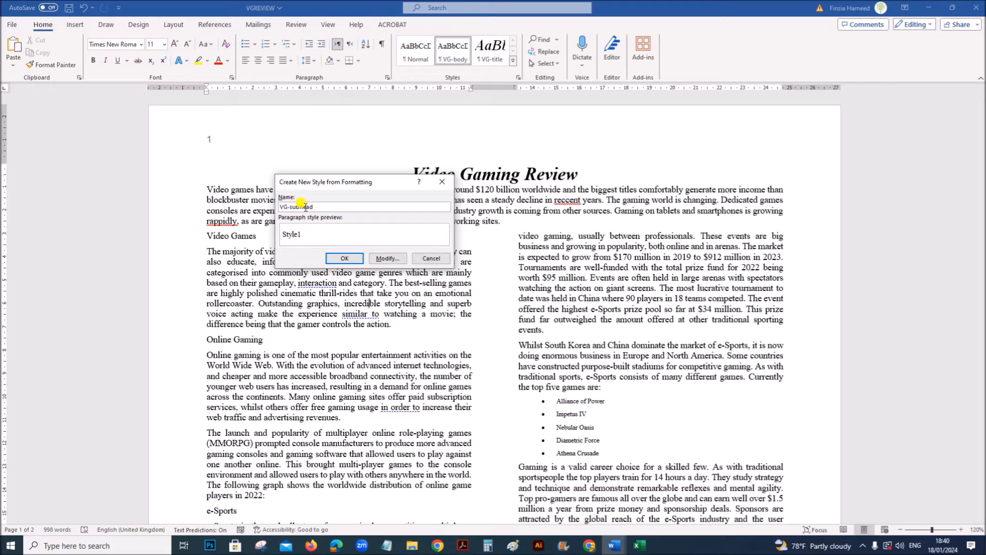
{"action": "left_click", "coordinate": [387, 258]}
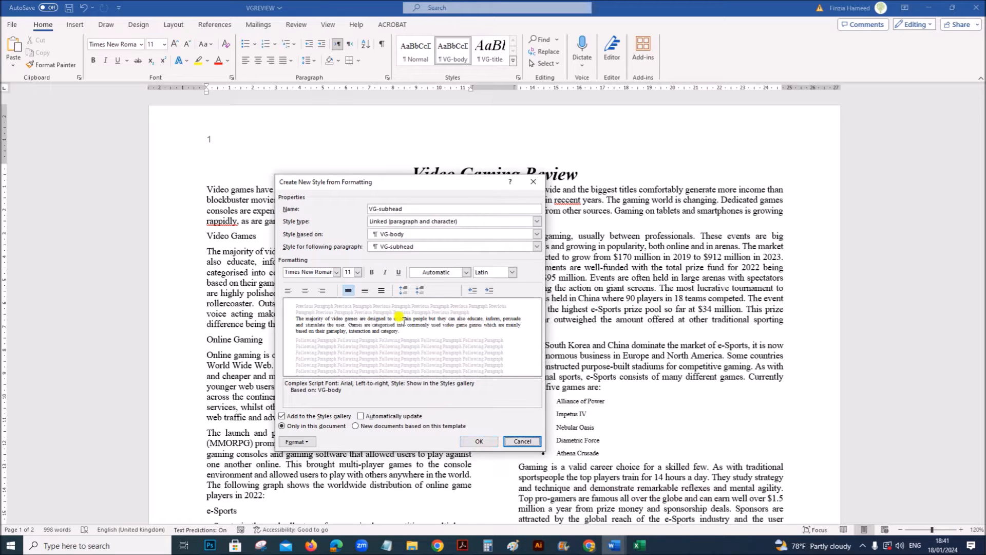
- Check question 5's base style requirement in the exam paper and base the VG-subhead style on Normal
{"action": "left_click", "coordinate": [463, 545]}
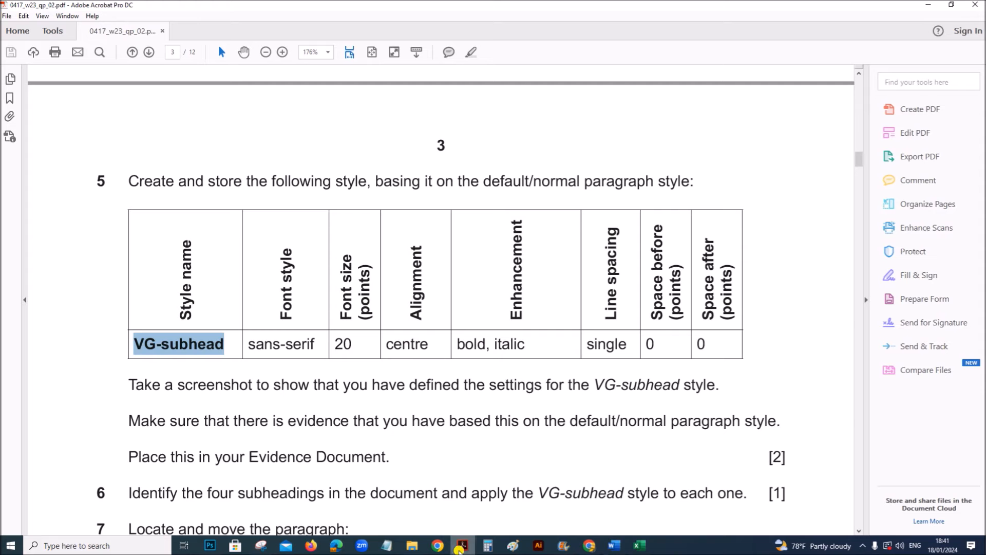
{"action": "left_click", "coordinate": [493, 184]}
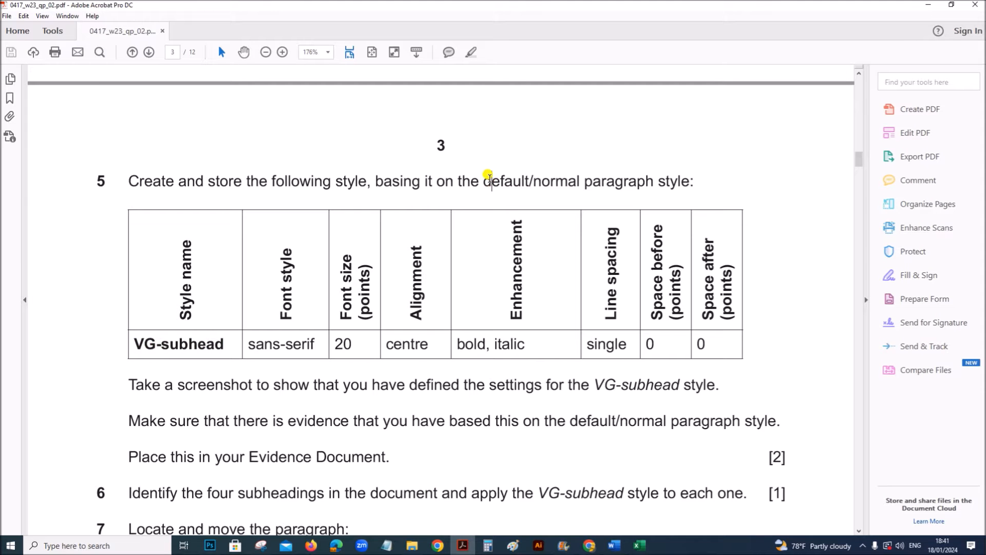
{"action": "left_click_drag", "start_coordinate": [490, 177], "coordinate": [678, 168]}
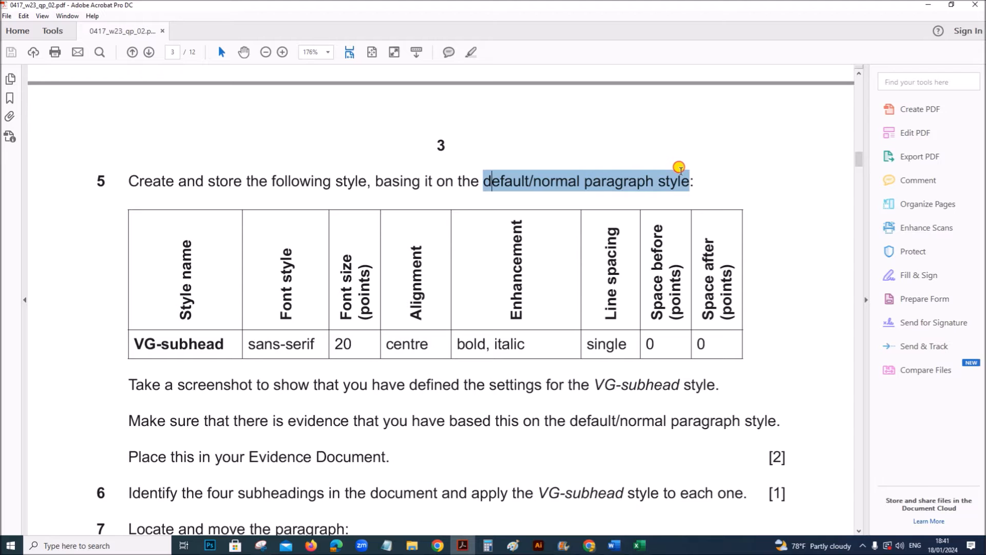
{"action": "mouse_move", "coordinate": [614, 546]}
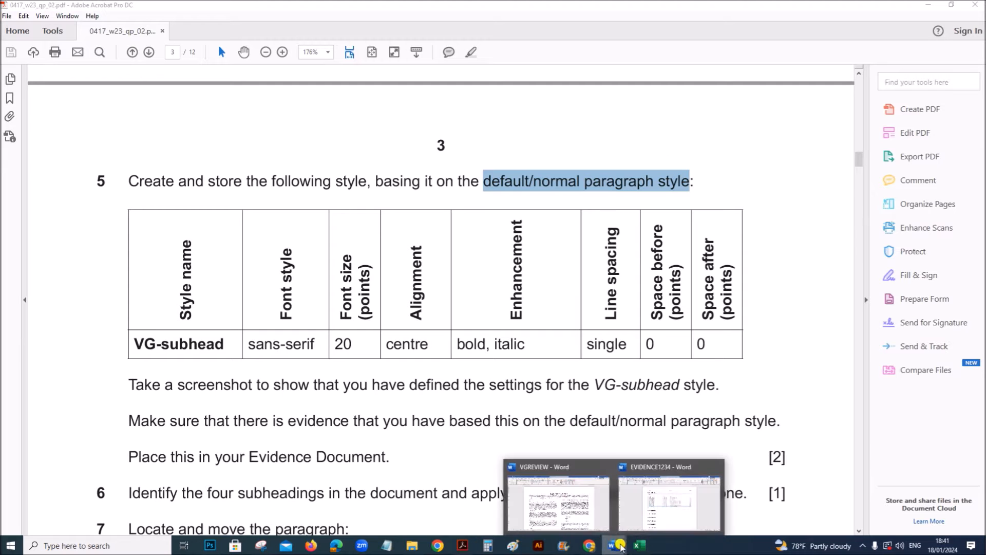
{"action": "left_click", "coordinate": [580, 513]}
{"action": "left_click", "coordinate": [393, 235]}
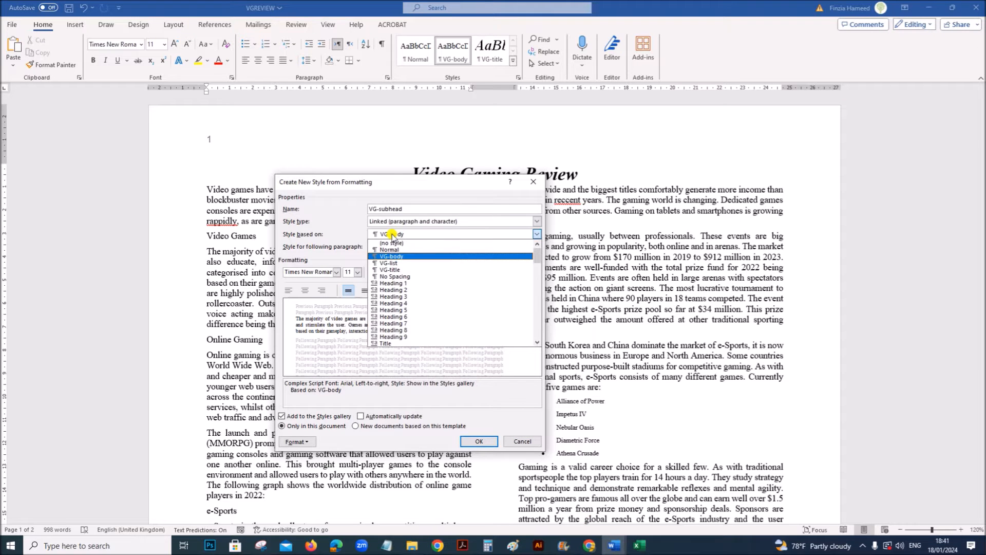
{"action": "left_click", "coordinate": [393, 251]}
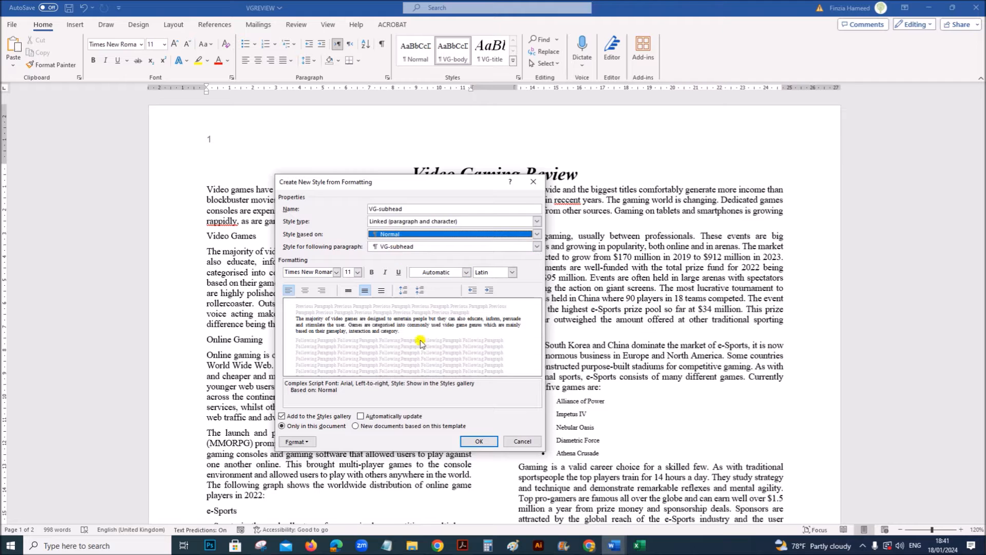
- Check the font style, size and alignment specified in question 5 and set the VG-subhead font to Arial
{"action": "left_click", "coordinate": [463, 545]}
{"action": "left_click_drag", "start_coordinate": [251, 342], "coordinate": [429, 344]}
{"action": "mouse_move", "coordinate": [615, 545]}
{"action": "left_click", "coordinate": [555, 496]}
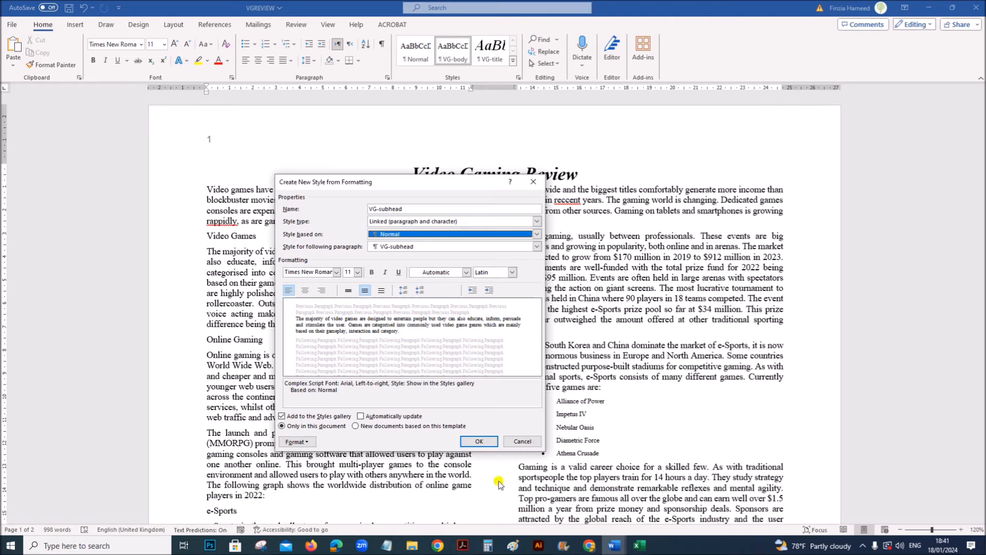
{"action": "left_click", "coordinate": [319, 269]}
{"action": "type", "text": "Arial"}
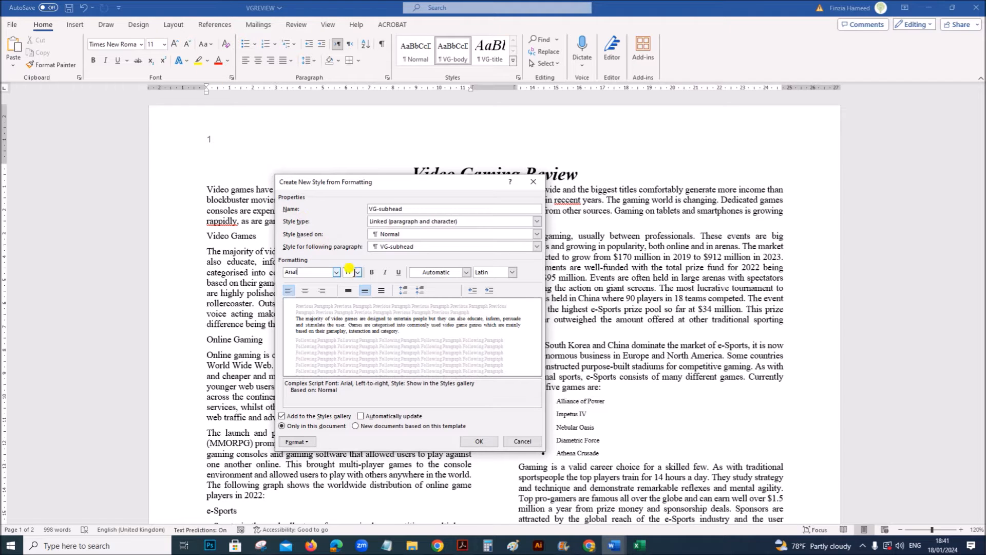
- Set the VG-subhead font size to 20 points and centre its alignment
{"action": "left_click", "coordinate": [357, 272]}
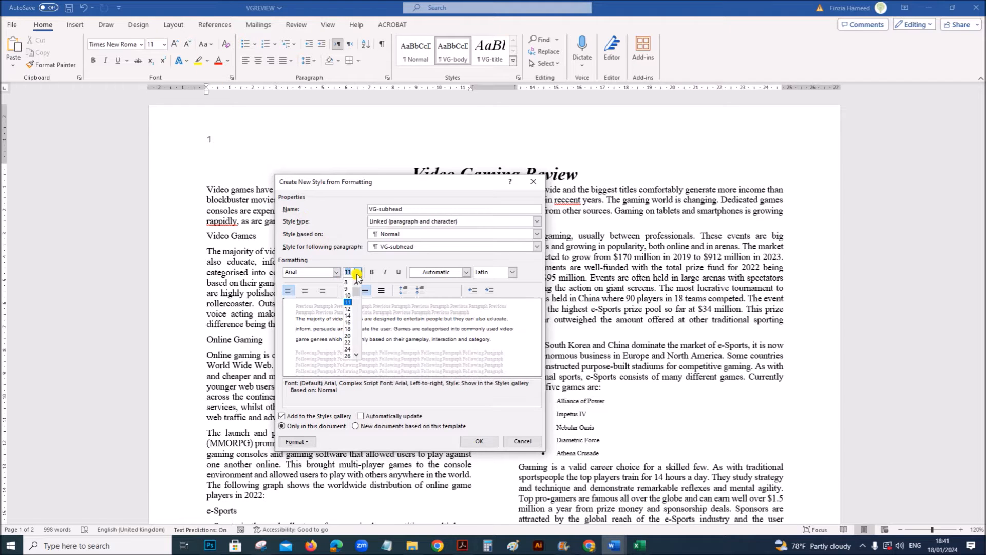
{"action": "left_click", "coordinate": [347, 336]}
{"action": "left_click", "coordinate": [305, 290]}
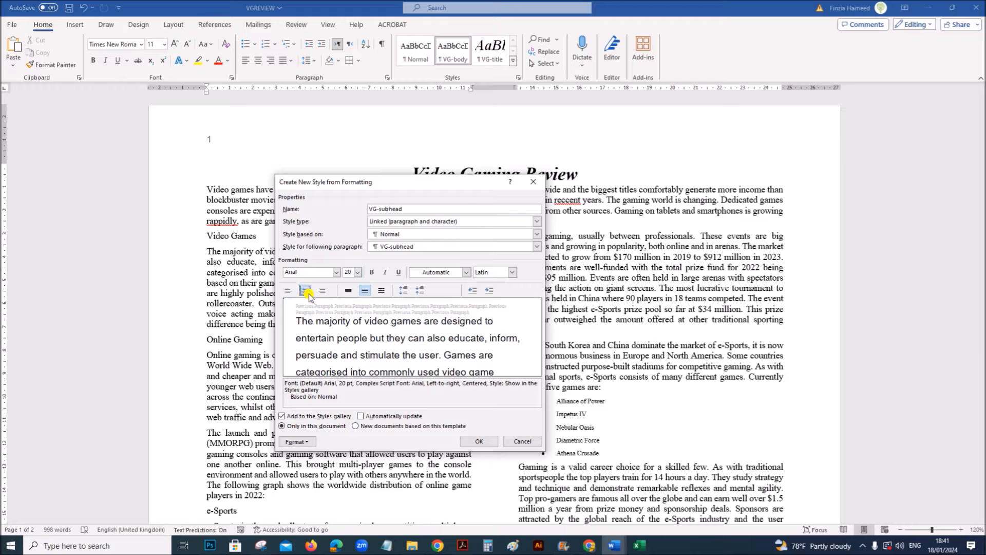
- Check the enhancements specified in question 5 and make the VG-subhead style bold and italic
{"action": "left_click", "coordinate": [463, 546]}
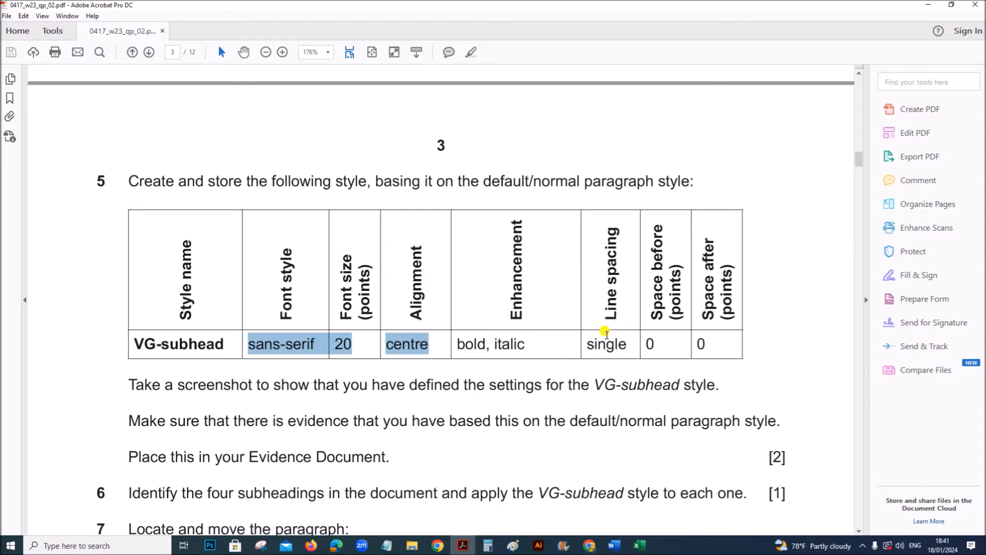
{"action": "mouse_move", "coordinate": [614, 546]}
{"action": "left_click", "coordinate": [569, 519]}
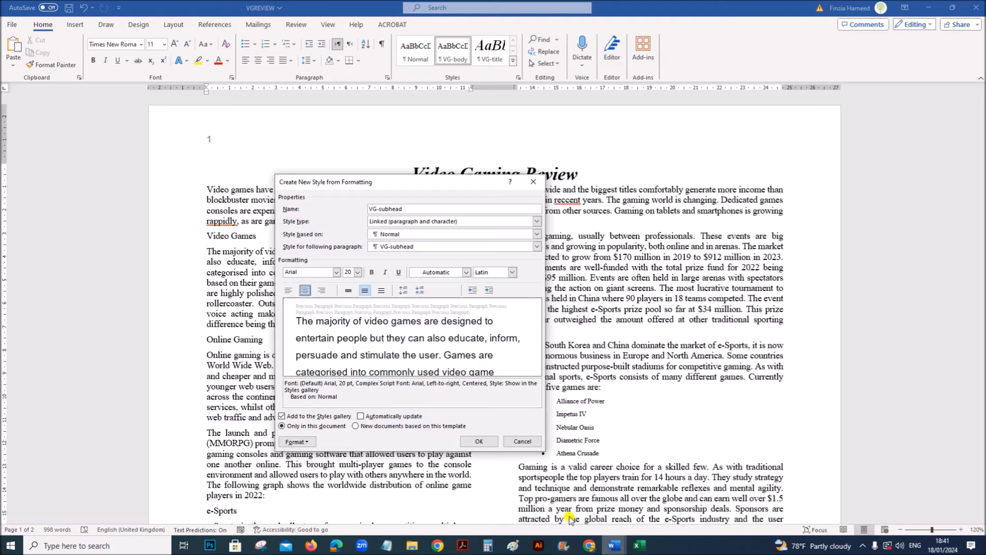
{"action": "left_click", "coordinate": [373, 273]}
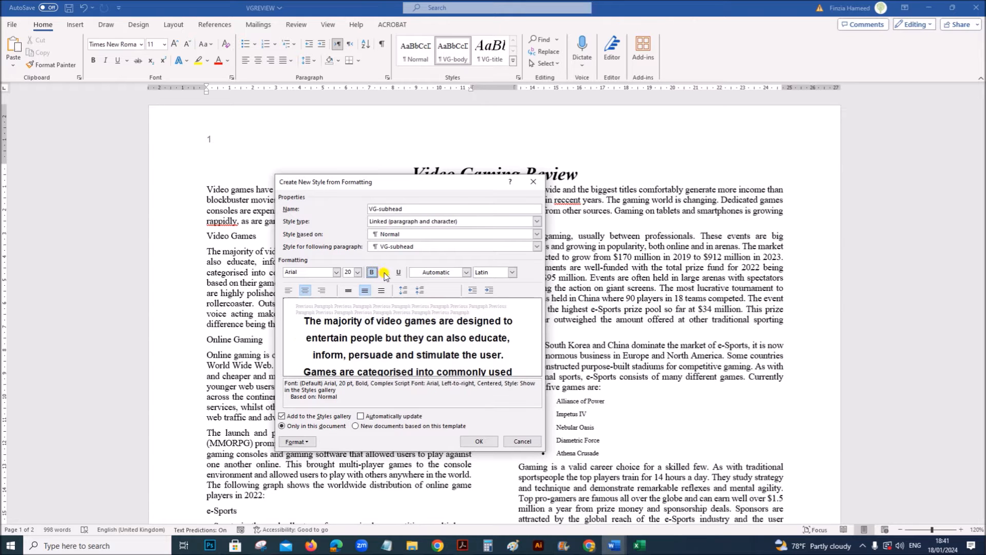
{"action": "left_click", "coordinate": [385, 273]}
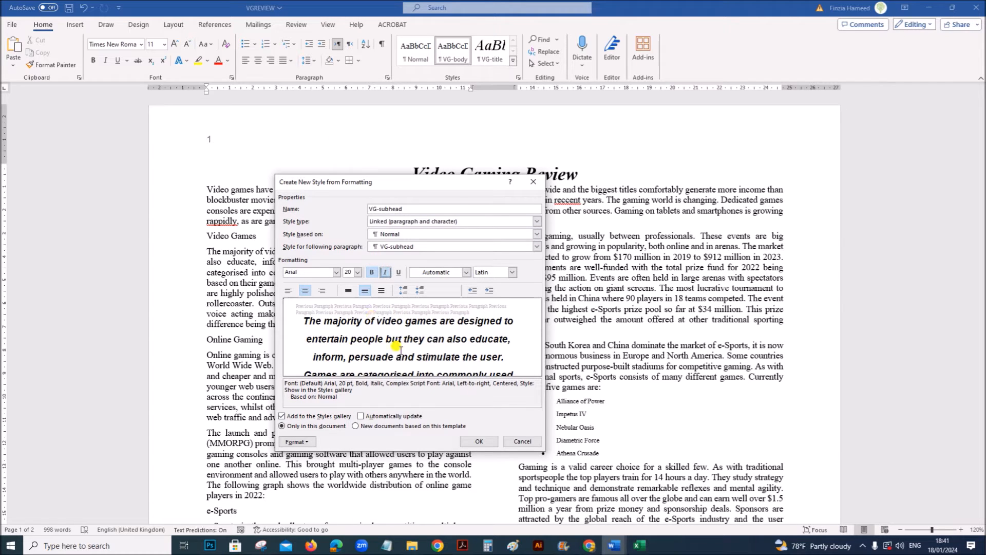
- Set VG-subhead's paragraph formatting to single line spacing with 0 pt space after
{"action": "left_click", "coordinate": [306, 443]}
{"action": "left_click", "coordinate": [302, 350]}
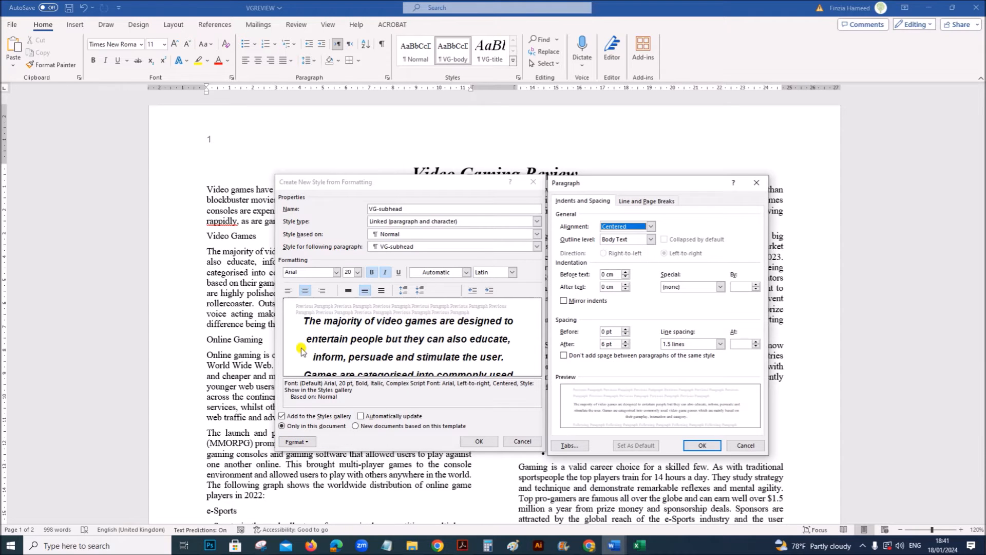
{"action": "left_click", "coordinate": [703, 345]}
{"action": "left_click", "coordinate": [694, 354]}
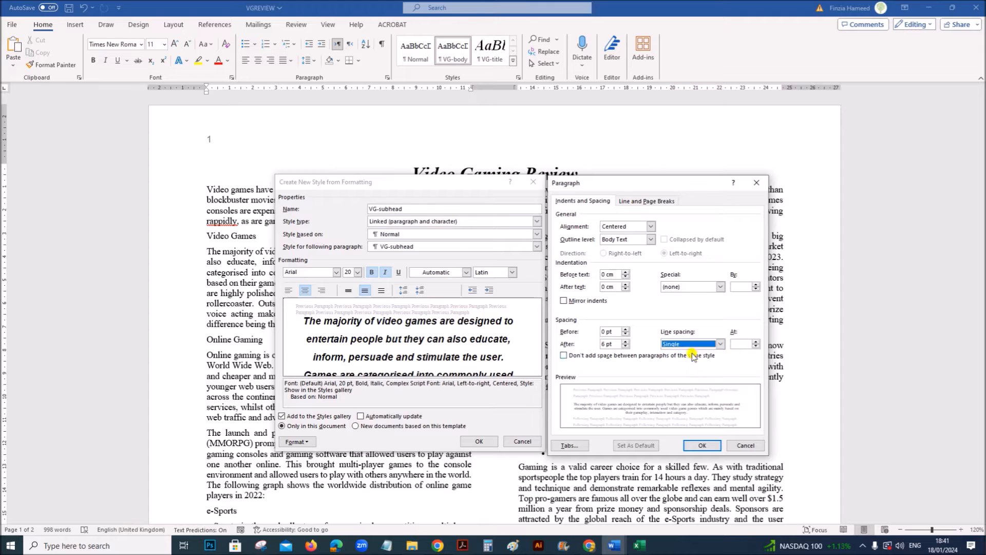
{"action": "double_click", "coordinate": [605, 343]}
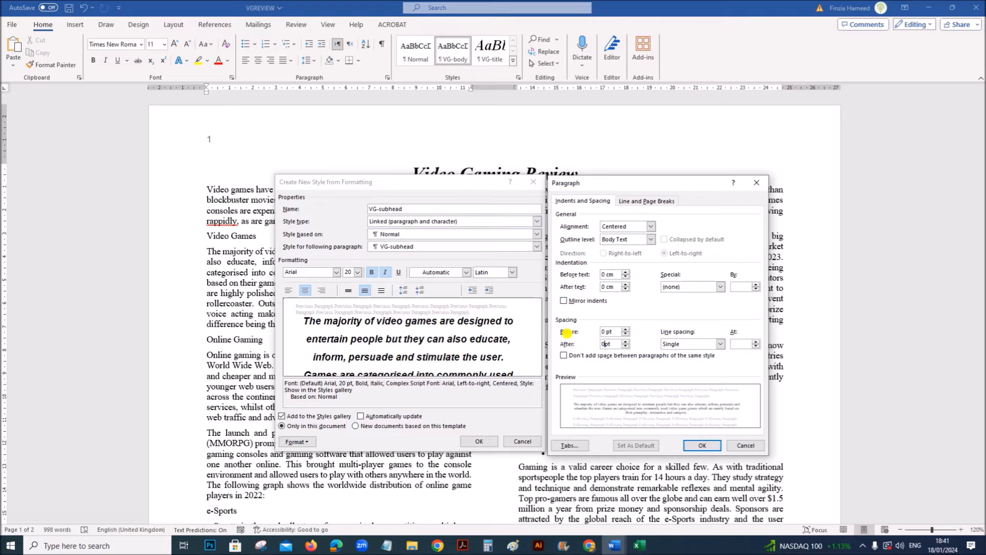
{"action": "type", "text": "0"}
- Check question 5's evidence requirement and capture a snip covering both the VG-subhead style settings and its paragraph settings
{"action": "left_click", "coordinate": [462, 545]}
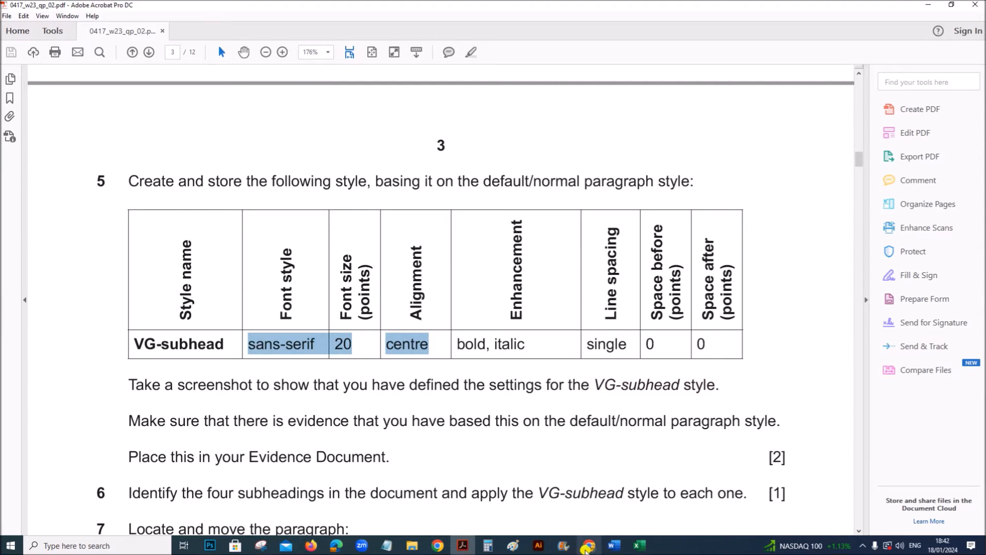
{"action": "left_click", "coordinate": [610, 547]}
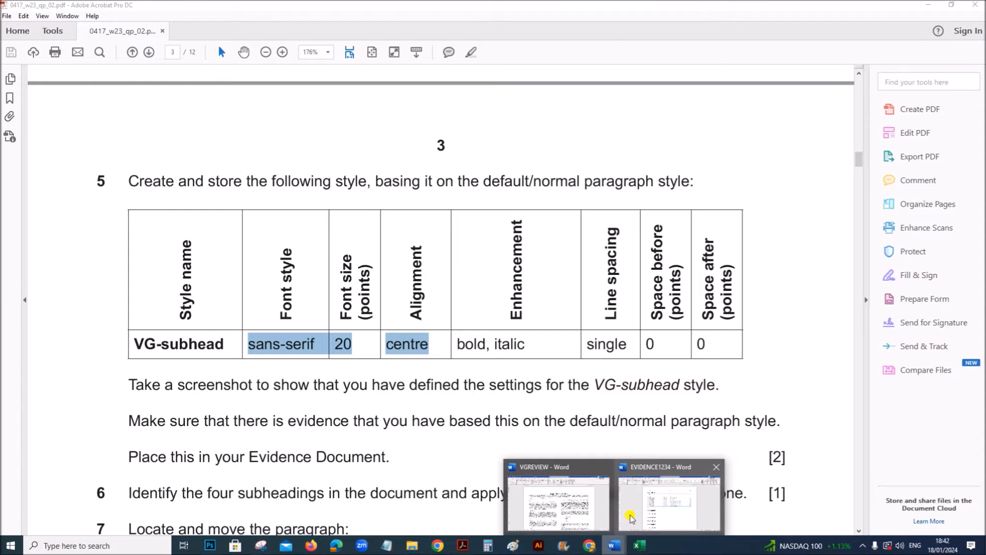
{"action": "left_click", "coordinate": [586, 520]}
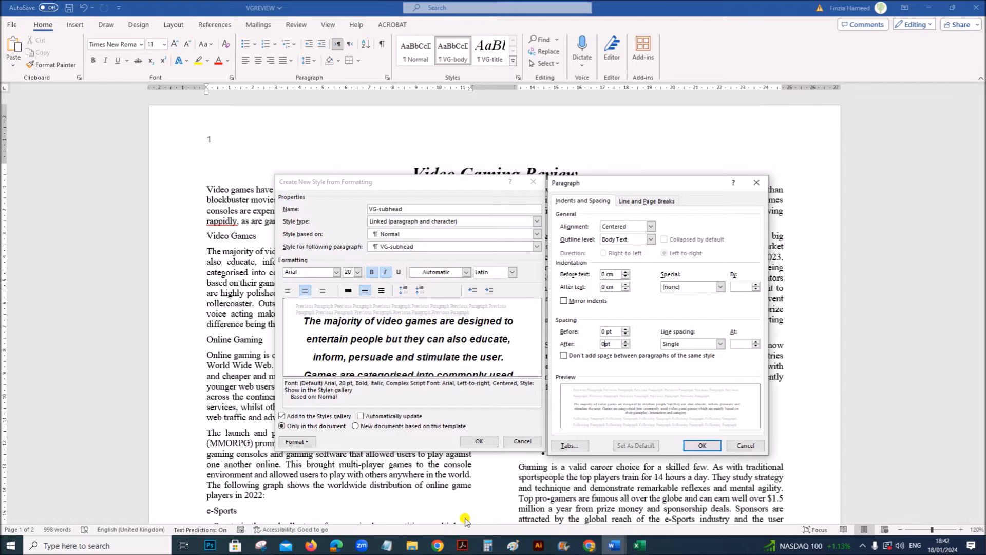
{"action": "left_click", "coordinate": [261, 546]}
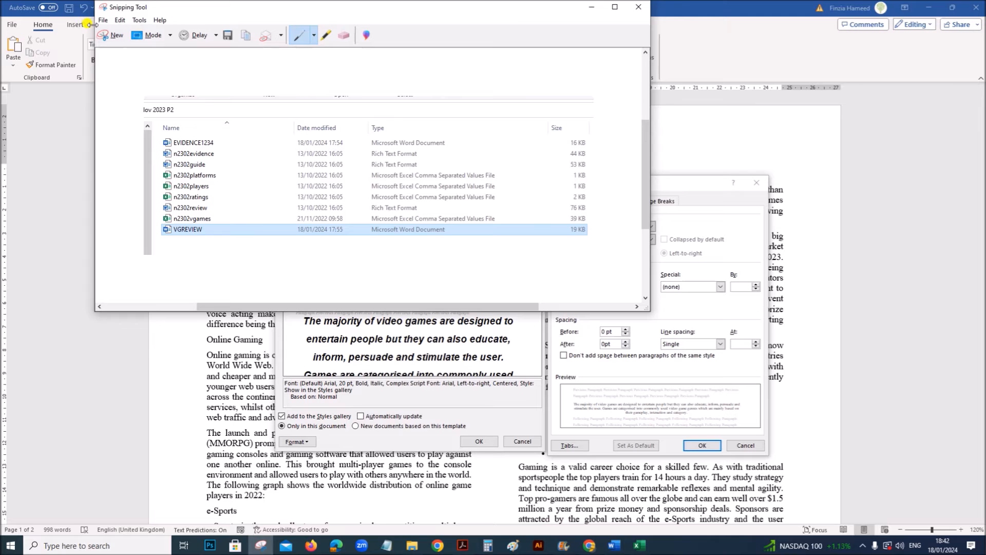
{"action": "left_click", "coordinate": [112, 35]}
{"action": "left_click_drag", "start_coordinate": [273, 172], "coordinate": [770, 461]}
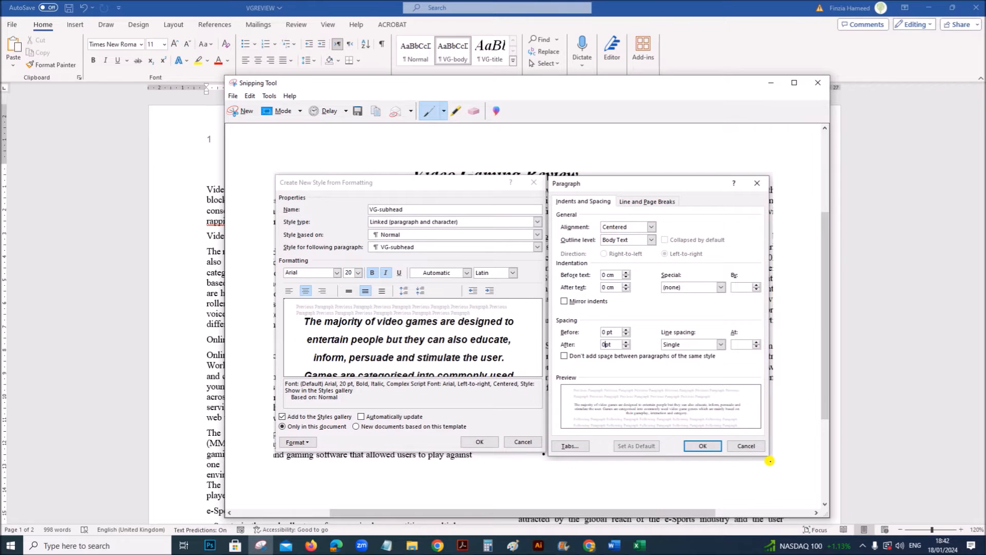
{"action": "left_click", "coordinate": [883, 299]}
- Save the VG-subhead style and reapply VG-body to the current body paragraph
{"action": "left_click", "coordinate": [716, 445]}
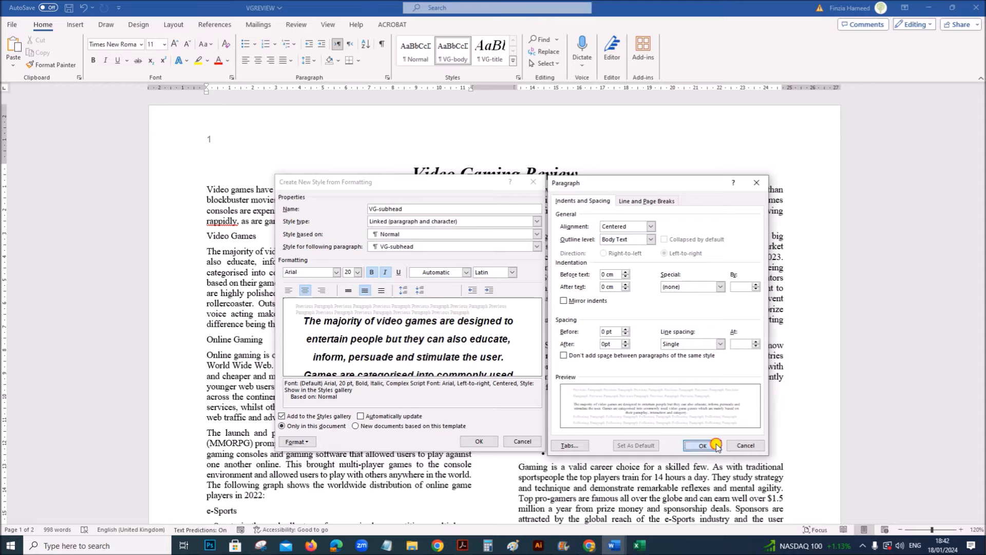
{"action": "left_click", "coordinate": [477, 440]}
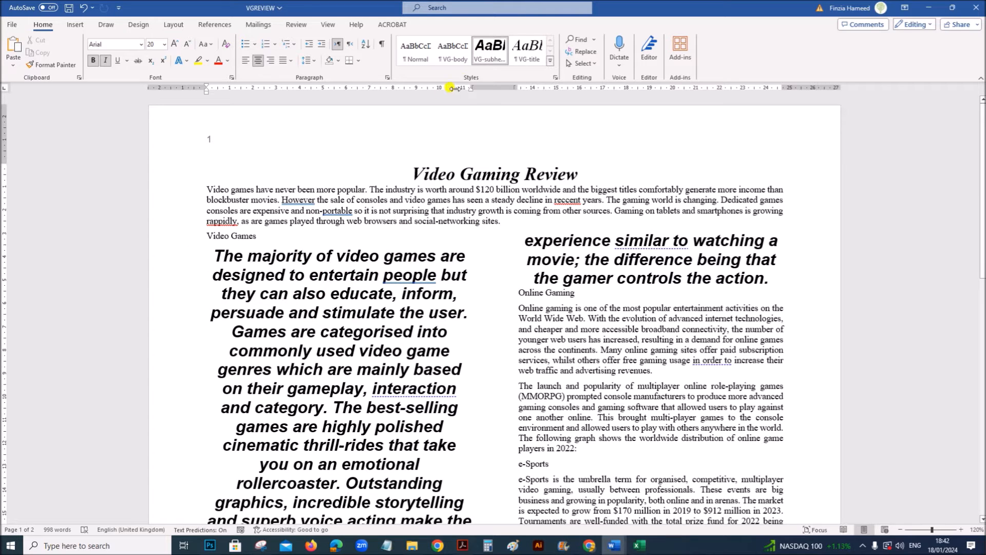
{"action": "left_click", "coordinate": [451, 51]}
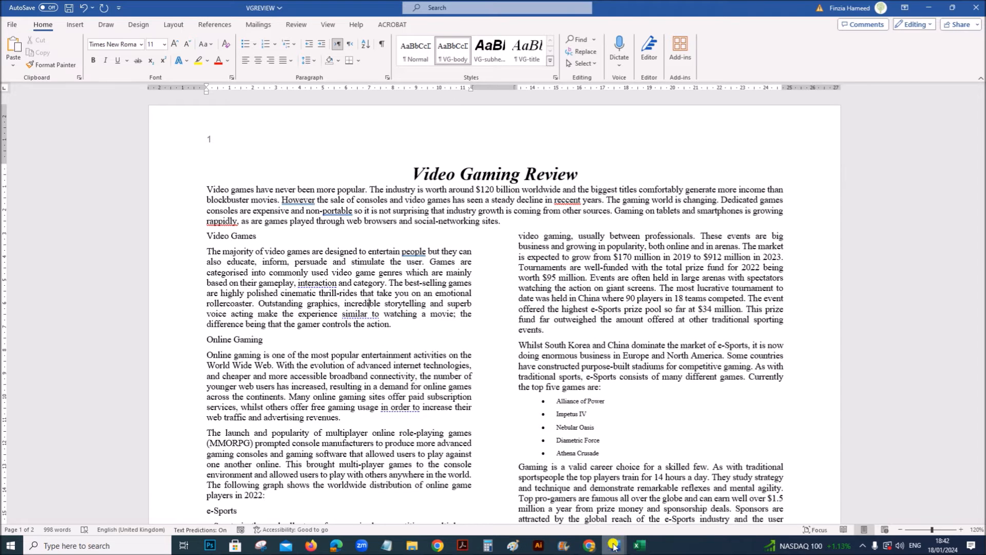
- Paste the style settings screenshot under the Step 5 evidence heading in EVIDENCE1234
{"action": "mouse_move", "coordinate": [613, 547]}
{"action": "left_click", "coordinate": [637, 491]}
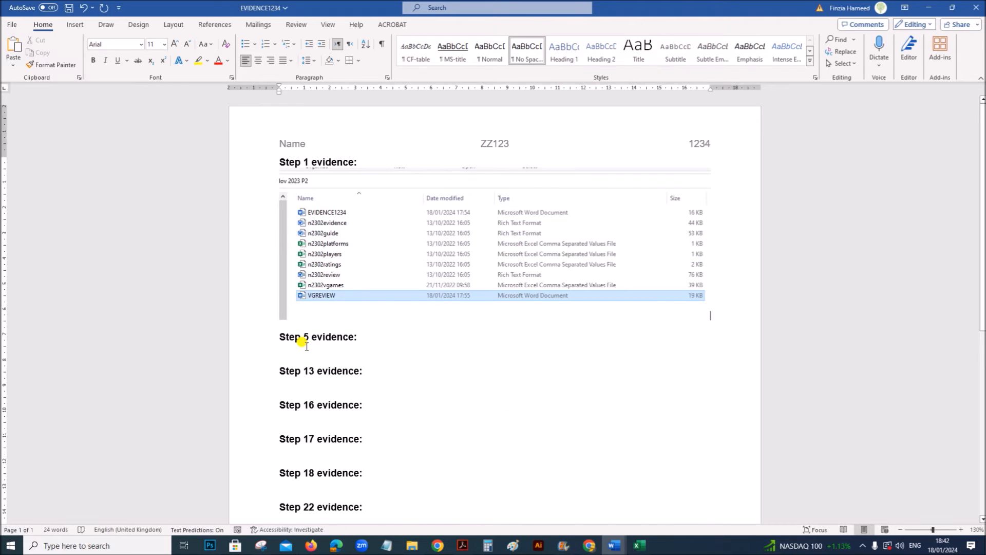
{"action": "left_click", "coordinate": [349, 358]}
{"action": "key", "text": "ctrl+v"}
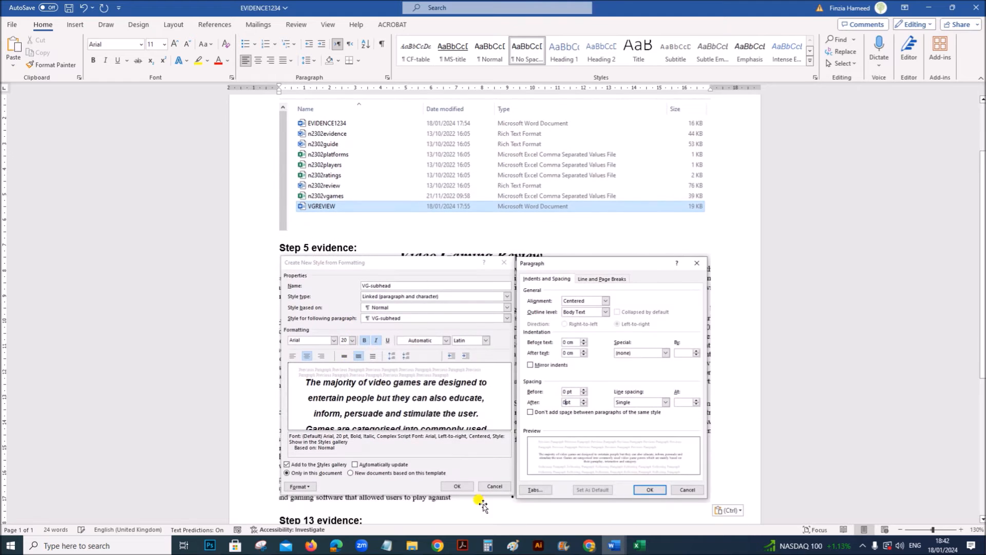
{"action": "scroll", "coordinate": [619, 477], "scroll_direction": "down", "scroll_amount": 3}
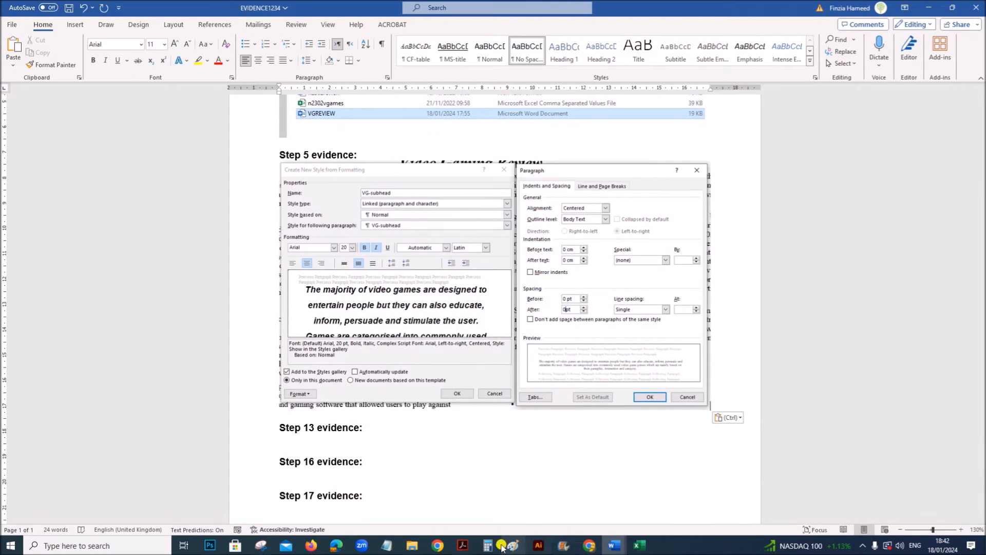
- Read question 6's instruction about the document's subheadings in the exam paper
{"action": "left_click", "coordinate": [463, 545]}
{"action": "scroll", "coordinate": [436, 482], "scroll_direction": "down", "scroll_amount": 4}
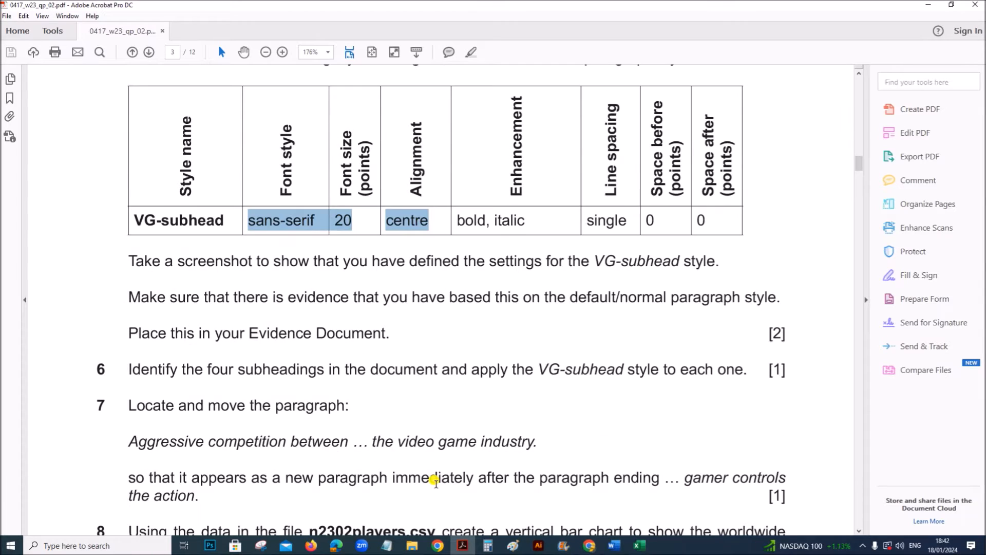
{"action": "scroll", "coordinate": [403, 418], "scroll_direction": "down", "scroll_amount": 3}
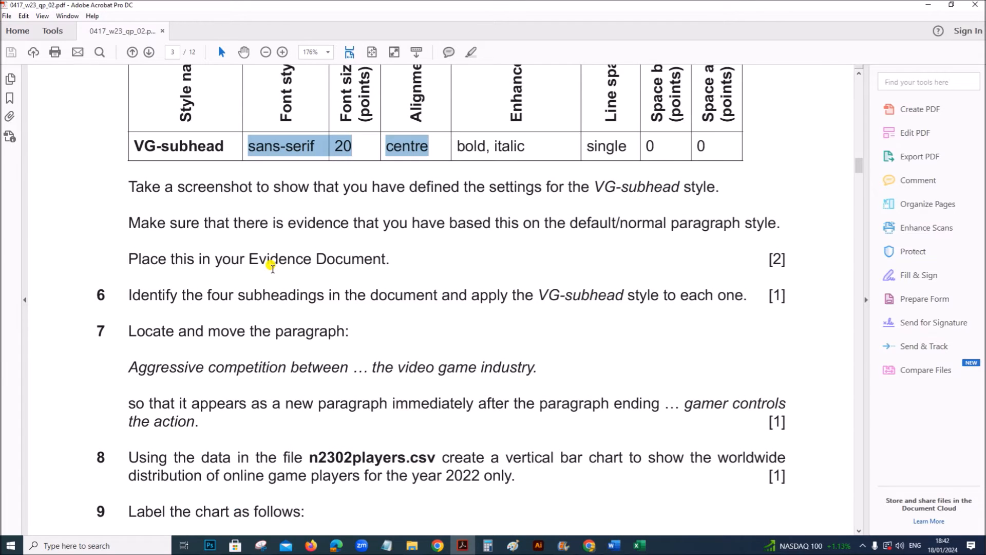
{"action": "scroll", "coordinate": [259, 267], "scroll_direction": "down", "scroll_amount": 2}
{"action": "left_click_drag", "start_coordinate": [128, 245], "coordinate": [623, 242]}
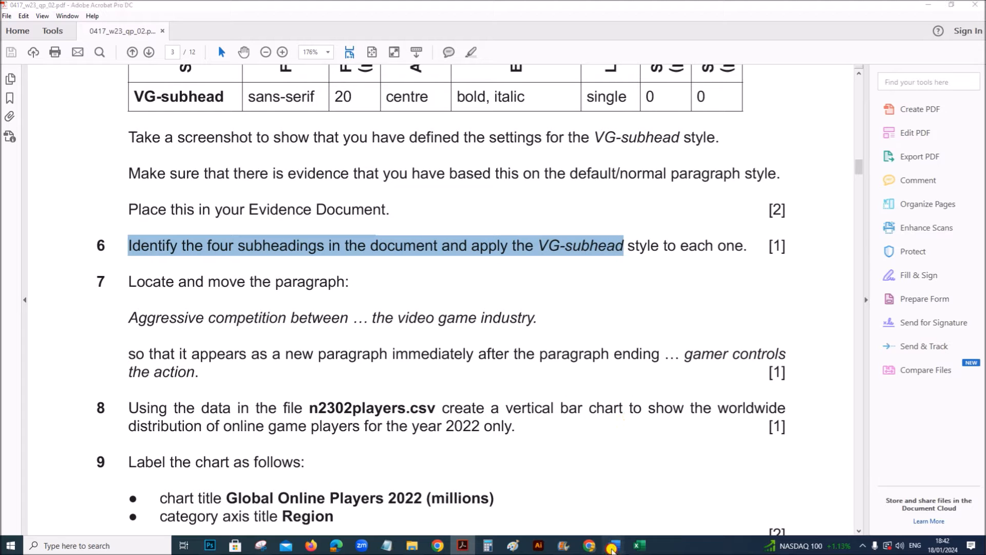
- Apply the VG-subhead style to the Video Games, Online Gaming, e-Sports and Mobile Devices subheadings in VGREVIEW
{"action": "left_click", "coordinate": [613, 548]}
{"action": "left_click", "coordinate": [558, 501]}
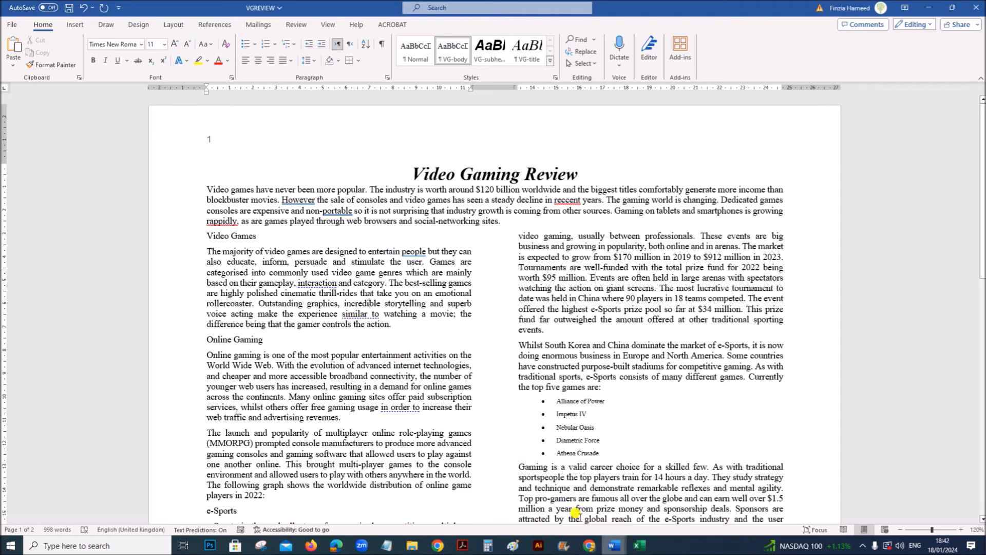
{"action": "left_click", "coordinate": [177, 241]}
{"action": "left_click", "coordinate": [176, 344], "text": "ctrl"}
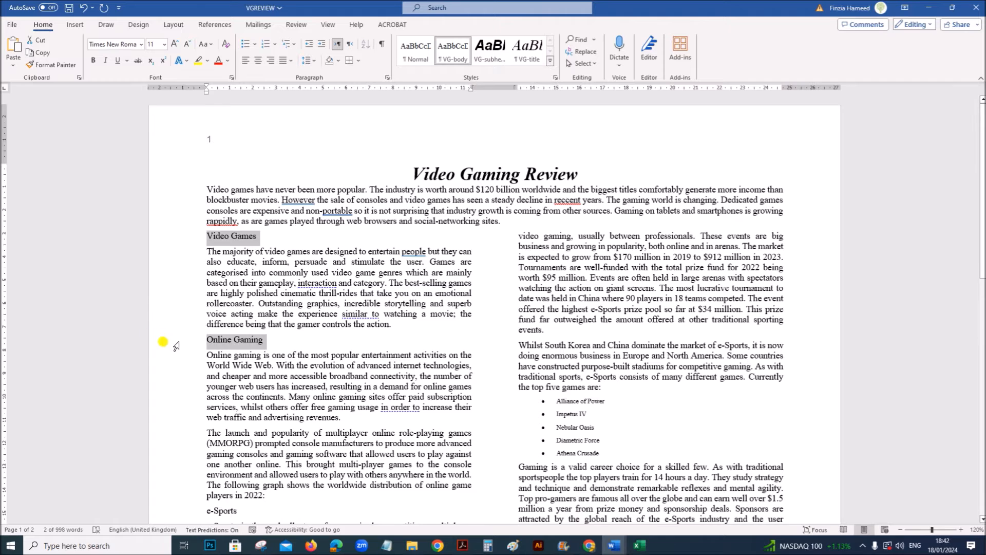
{"action": "scroll", "coordinate": [172, 380], "scroll_direction": "down", "scroll_amount": 3}
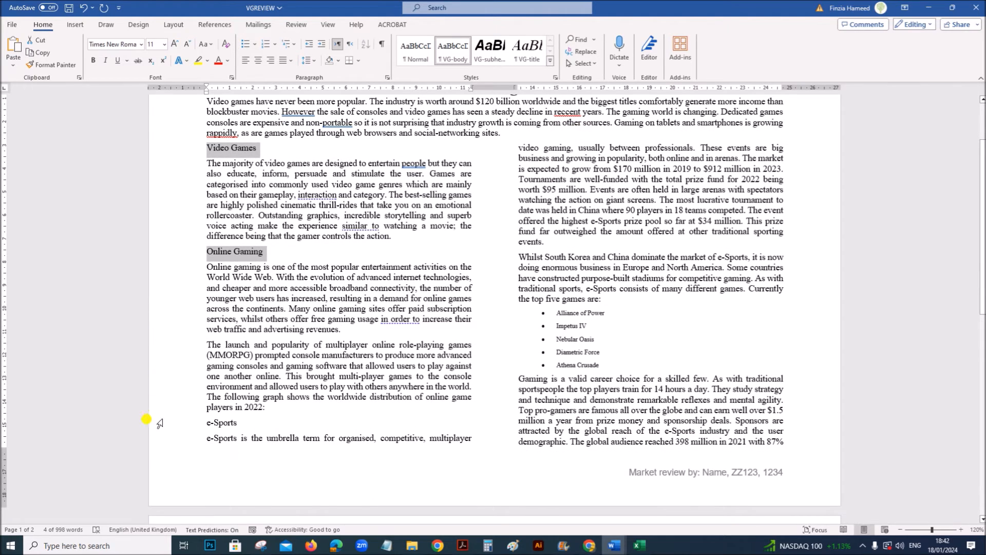
{"action": "left_click", "coordinate": [179, 424], "text": "ctrl"}
{"action": "scroll", "coordinate": [486, 388], "scroll_direction": "up", "scroll_amount": 2}
{"action": "scroll", "coordinate": [487, 390], "scroll_direction": "down", "scroll_amount": 4}
{"action": "scroll", "coordinate": [487, 391], "scroll_direction": "down", "scroll_amount": 8}
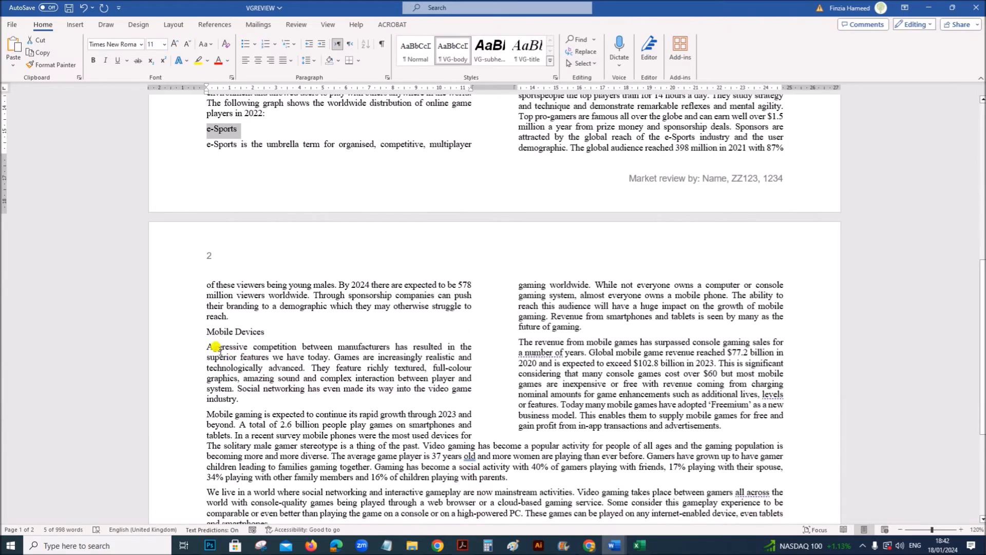
{"action": "left_click", "coordinate": [176, 332], "text": "ctrl"}
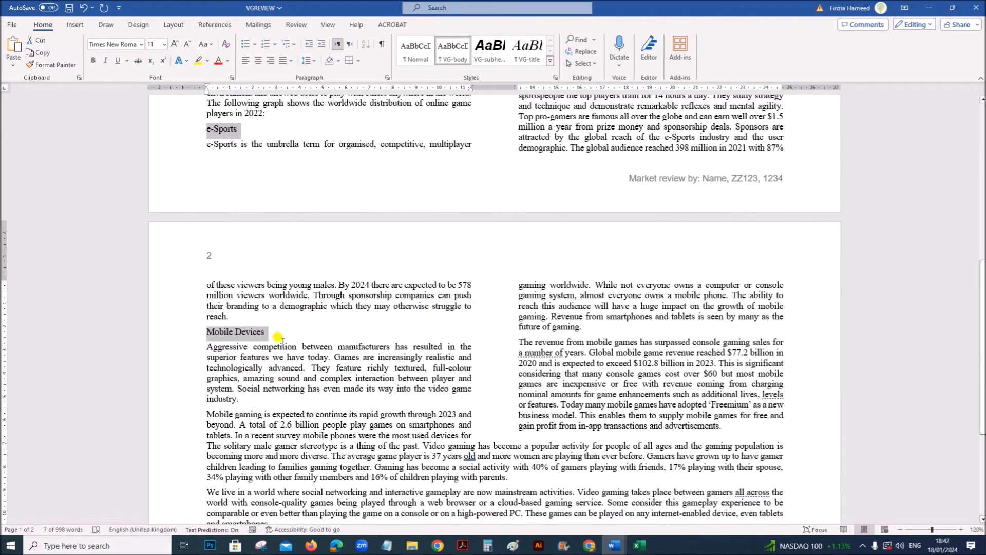
{"action": "scroll", "coordinate": [278, 338], "scroll_direction": "up", "scroll_amount": 12}
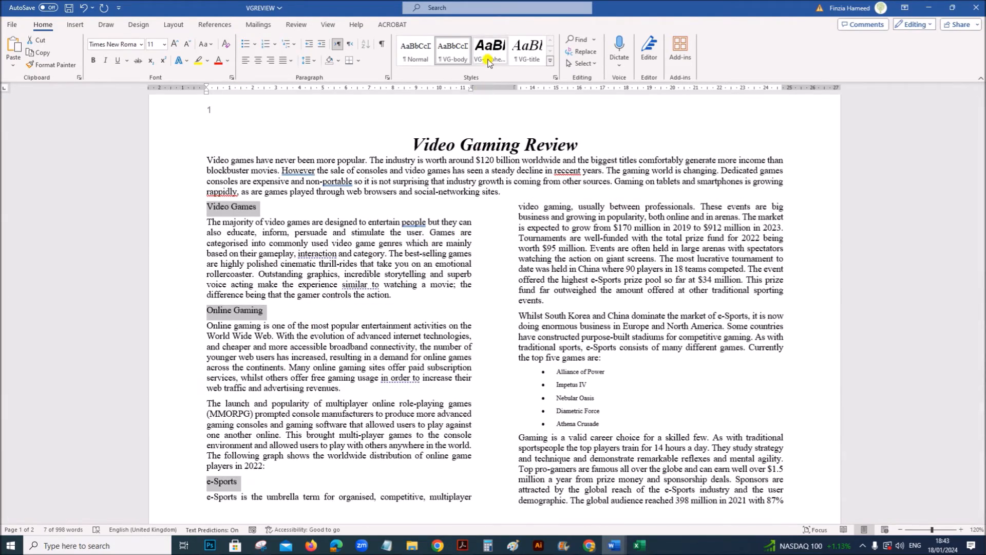
{"action": "left_click", "coordinate": [488, 60]}
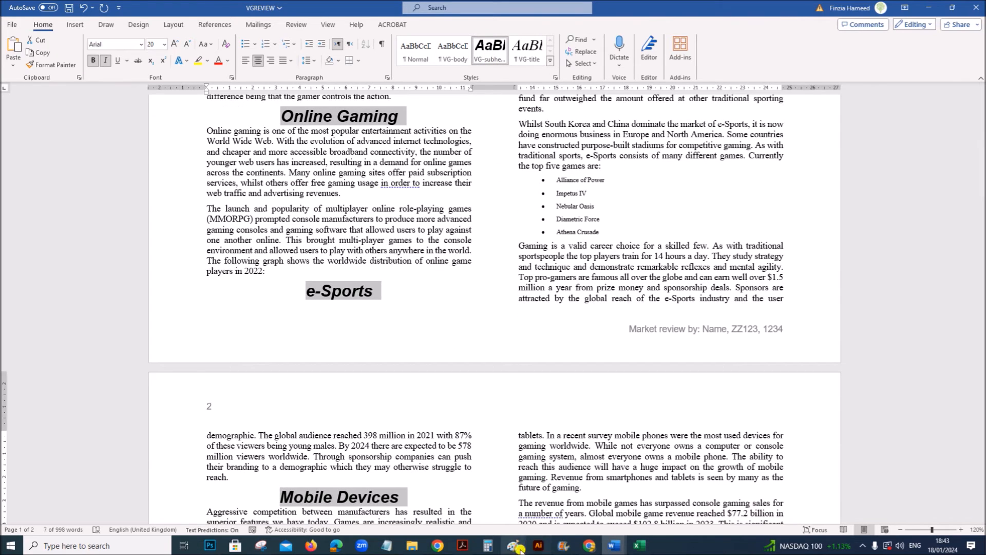
- Read in question 7 which paragraph has to be moved and where it must appear
{"action": "left_click", "coordinate": [463, 545]}
{"action": "left_click", "coordinate": [391, 380]}
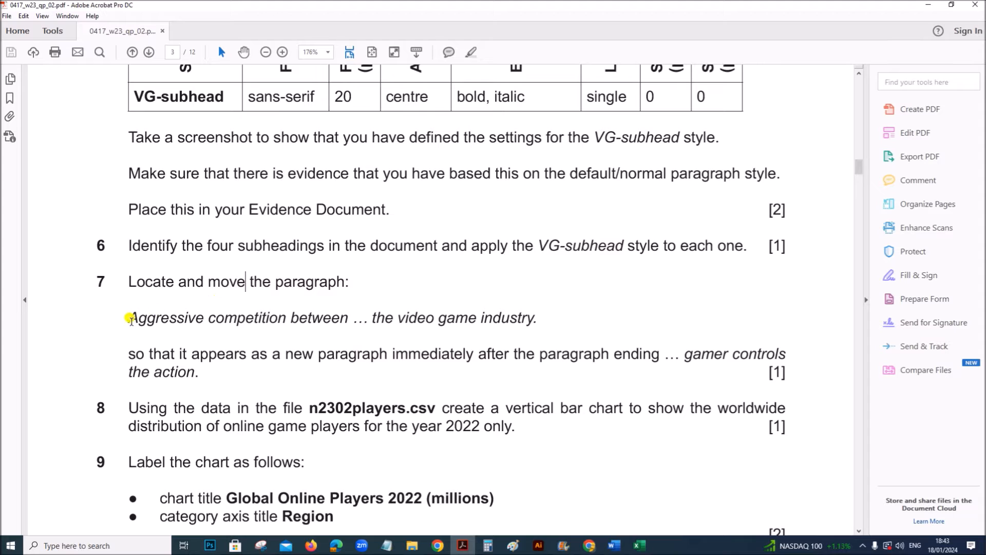
{"action": "left_click_drag", "start_coordinate": [129, 318], "coordinate": [253, 318]}
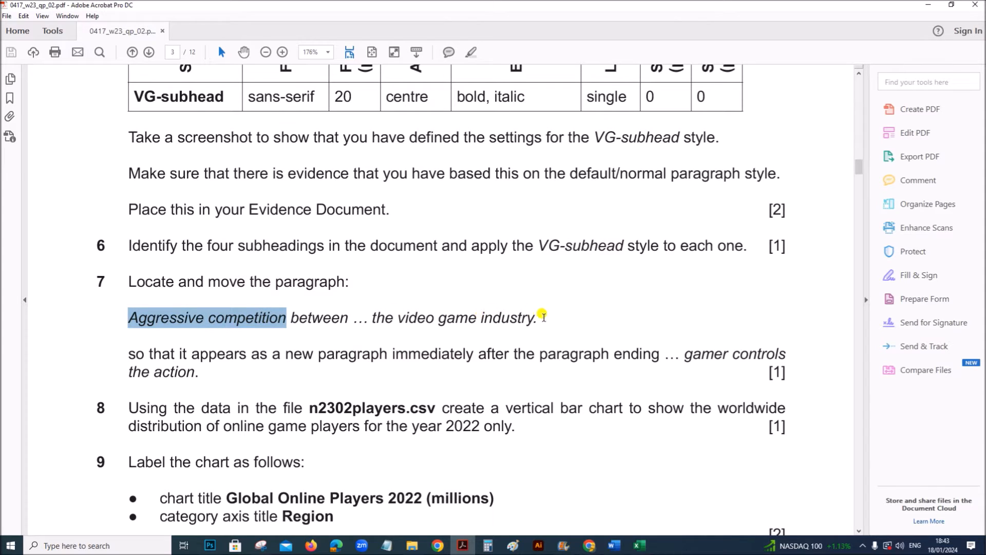
{"action": "left_click_drag", "start_coordinate": [287, 355], "coordinate": [387, 356]}
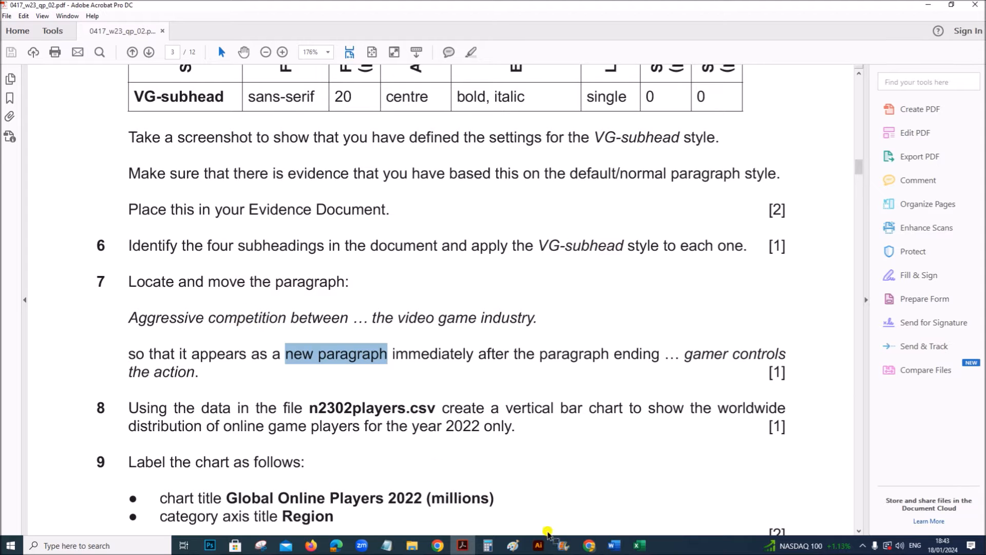
- Switch to VGREVIEW in Word, search for "aggress" and select the paragraph starting "Aggressive competition between" under Mobile Devices
{"action": "mouse_move", "coordinate": [614, 545]}
{"action": "left_click", "coordinate": [545, 488]}
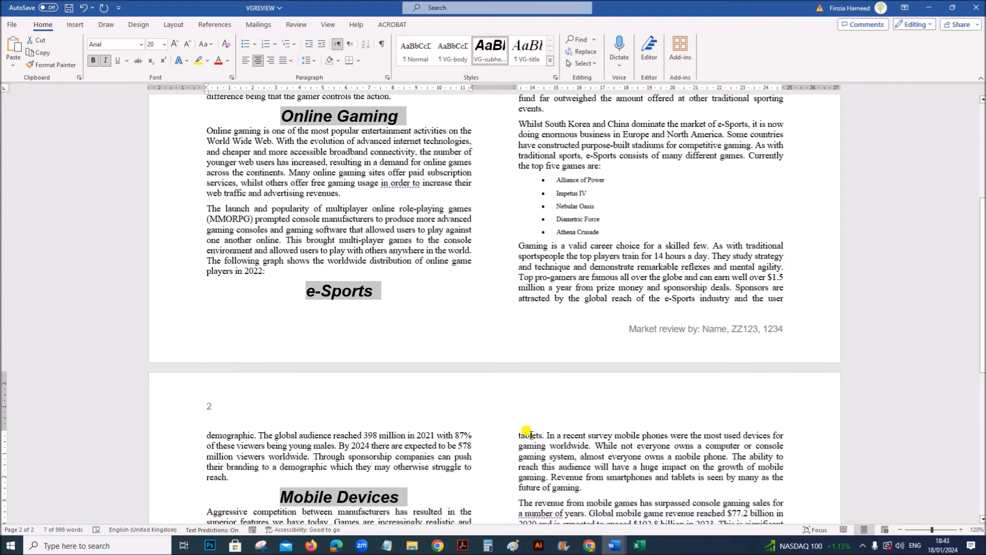
{"action": "left_click", "coordinate": [617, 443]}
{"action": "key", "text": "ctrl+f"}
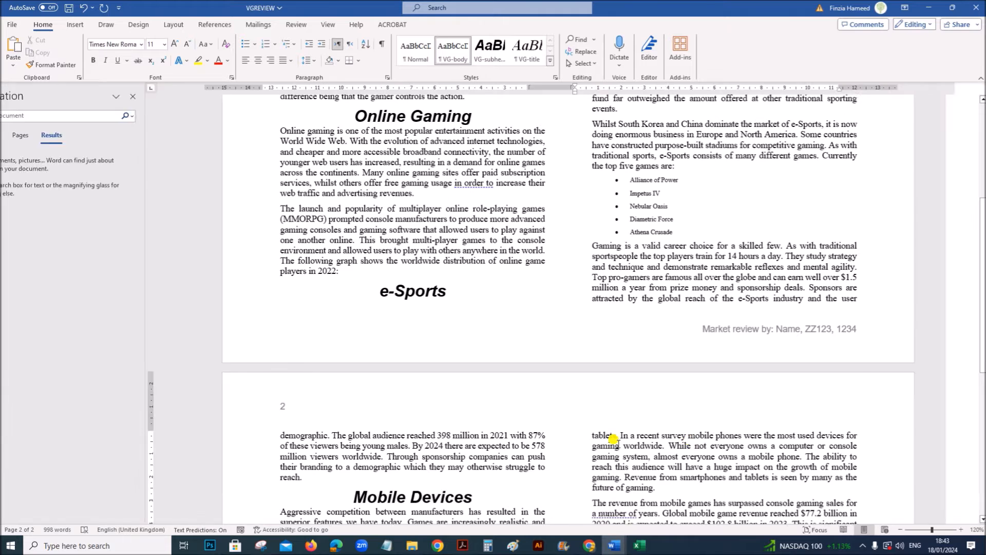
{"action": "type", "text": "aggress"}
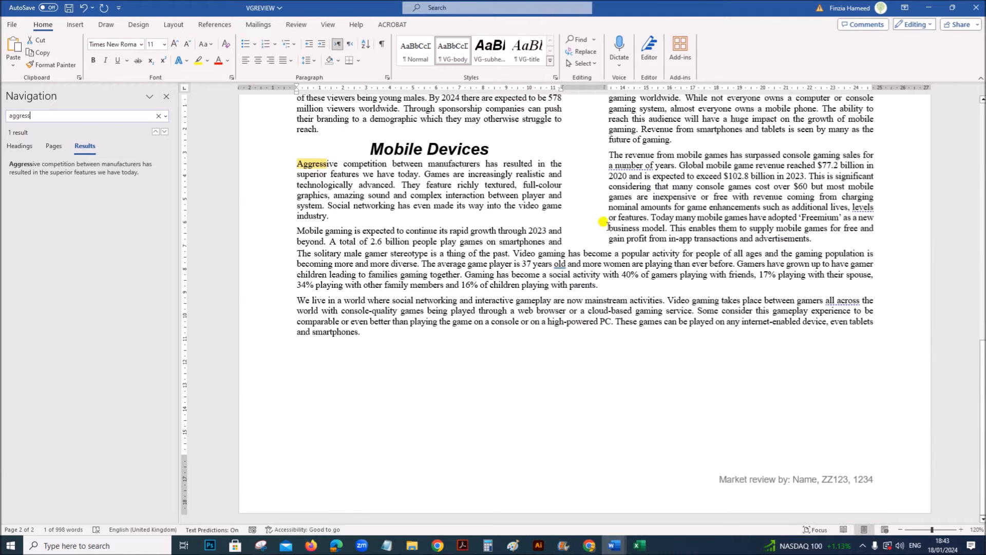
{"action": "left_click", "coordinate": [333, 194]}
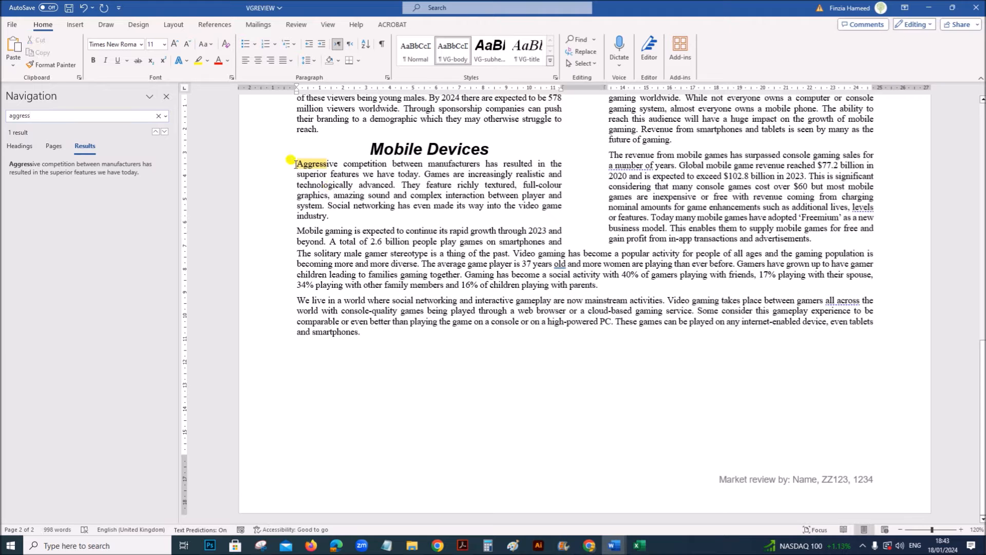
{"action": "left_click_drag", "start_coordinate": [296, 164], "coordinate": [330, 217]}
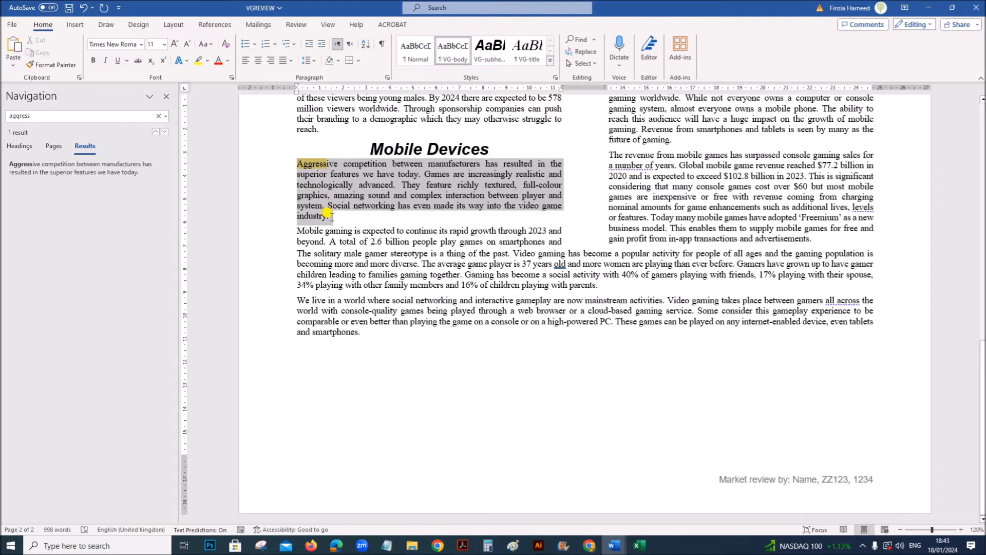
{"action": "left_click", "coordinate": [166, 96]}
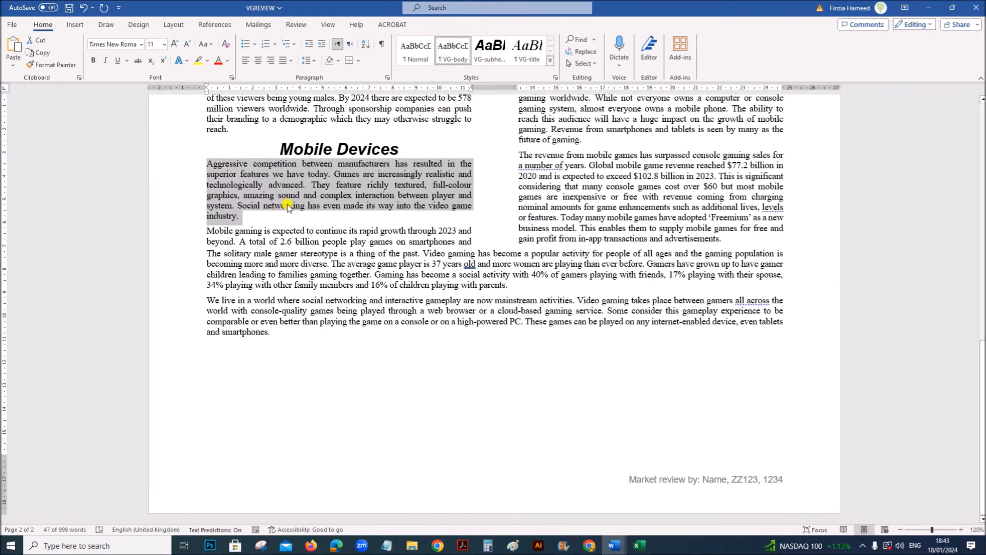
- Recheck question 7's destination in the exam paper and find "gamer control" in VGREVIEW to locate the paragraph's new position
{"action": "left_click", "coordinate": [465, 546]}
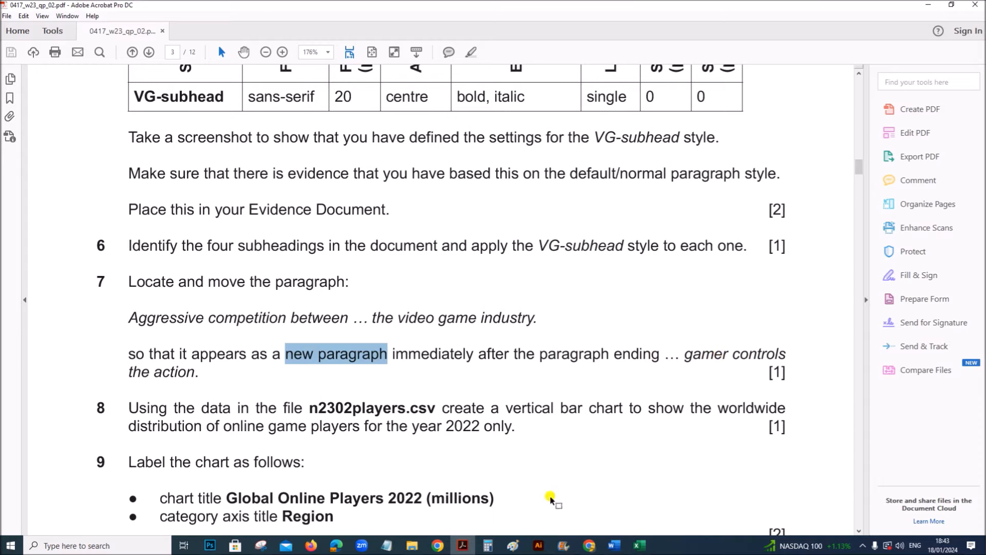
{"action": "mouse_move", "coordinate": [616, 543]}
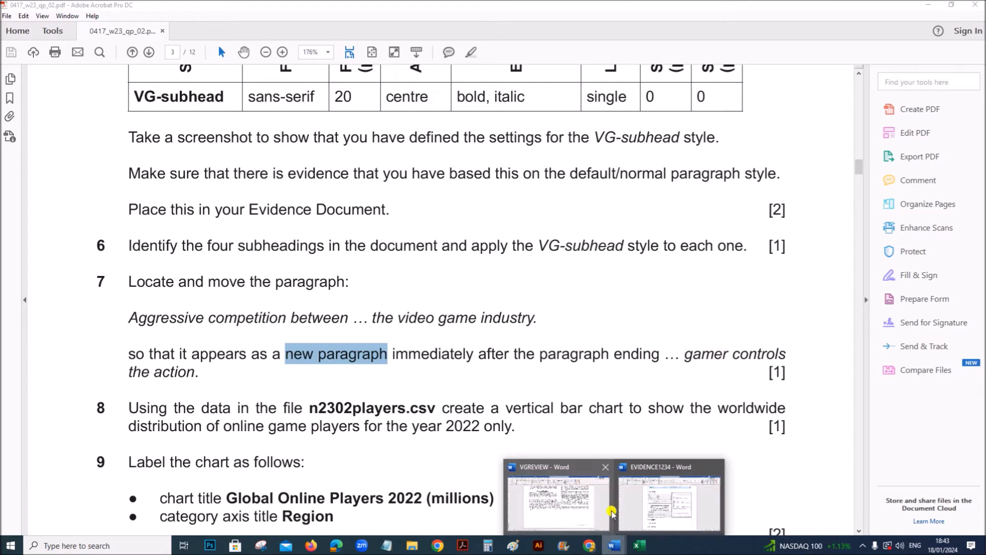
{"action": "left_click", "coordinate": [577, 506]}
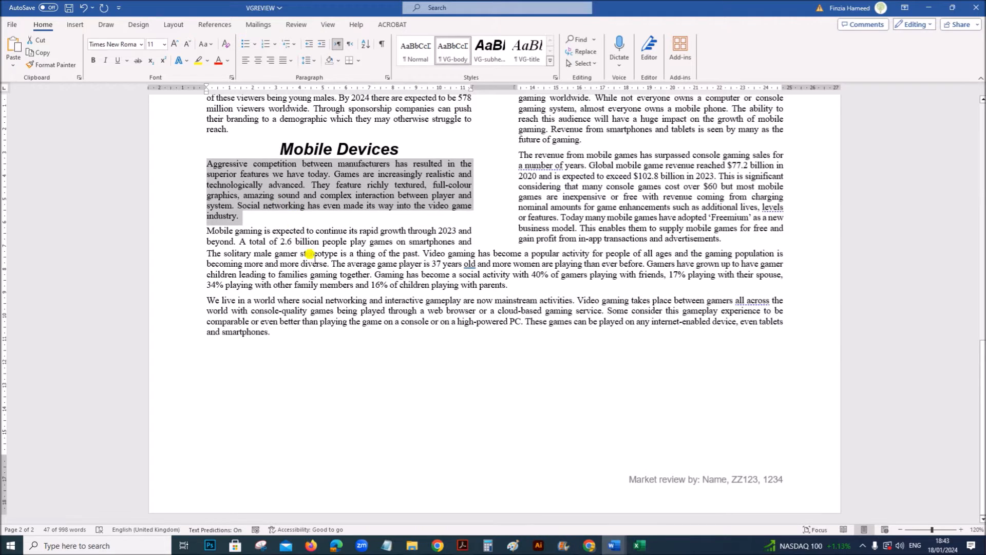
{"action": "scroll", "coordinate": [308, 253], "scroll_direction": "up", "scroll_amount": 3}
{"action": "left_click", "coordinate": [380, 347]}
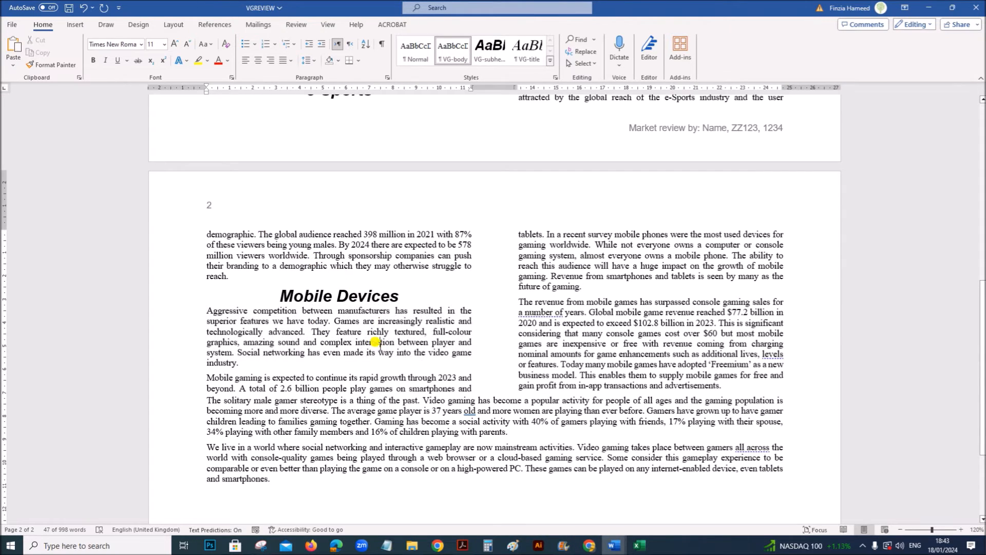
{"action": "key", "text": "ctrl+f"}
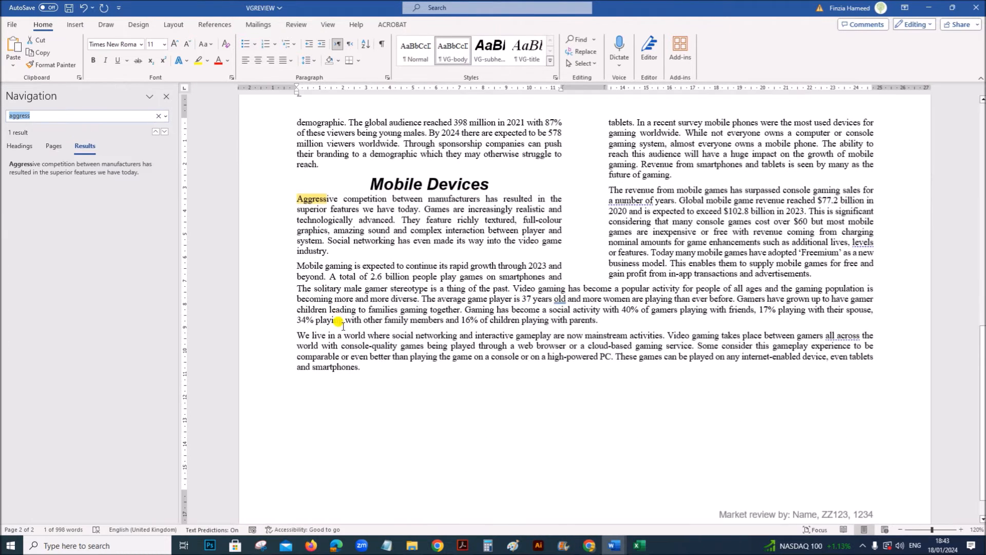
{"action": "type", "text": "gamer control"}
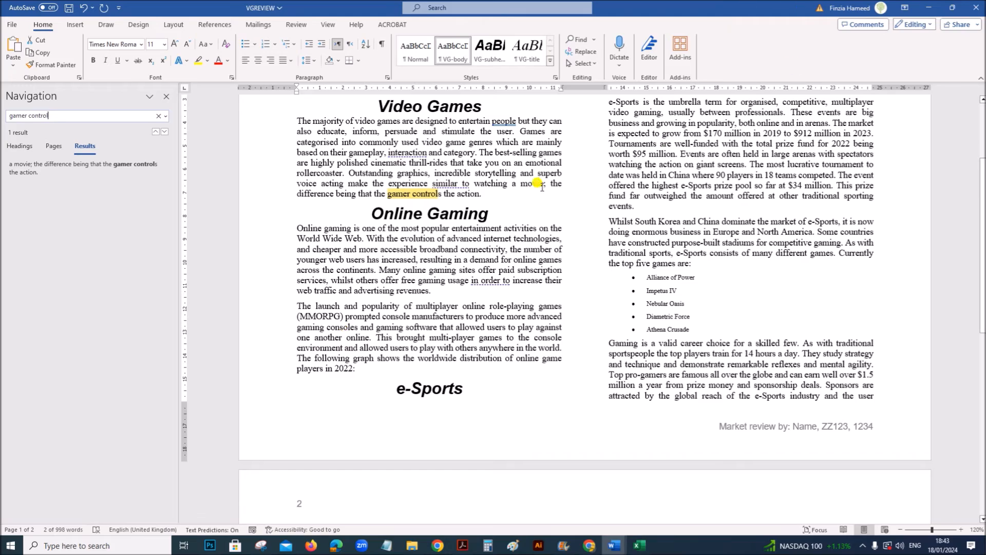
{"action": "left_click", "coordinate": [484, 195]}
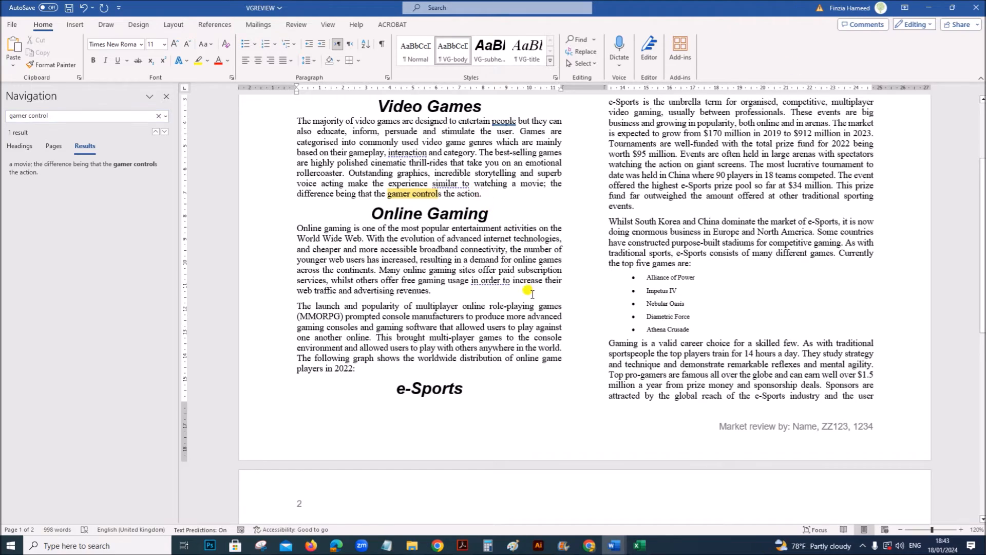
- Cut the whole "Aggressive competition between" paragraph from below the Mobile Devices subheading
{"action": "scroll", "coordinate": [526, 290], "scroll_direction": "down", "scroll_amount": 10}
{"action": "scroll", "coordinate": [484, 329], "scroll_direction": "up", "scroll_amount": 10}
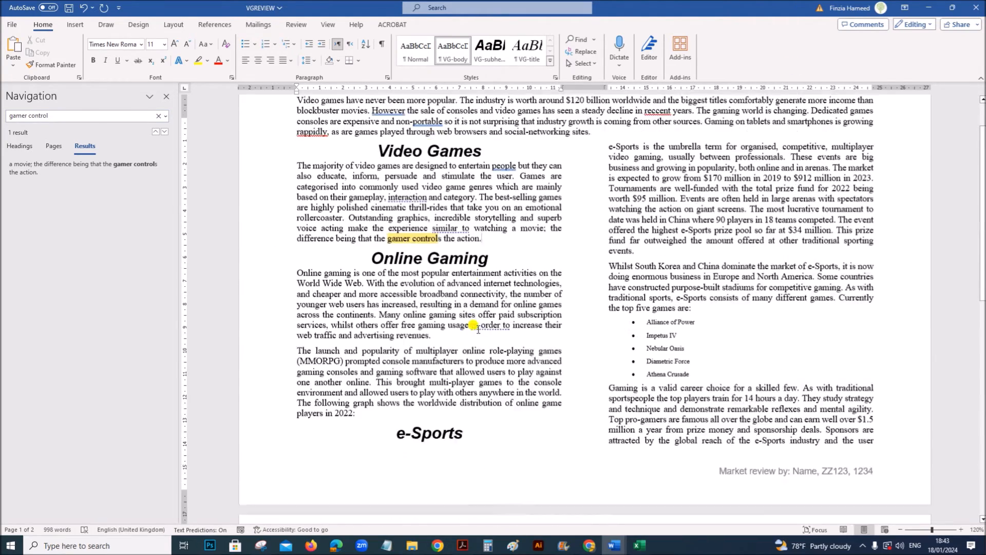
{"action": "scroll", "coordinate": [478, 329], "scroll_direction": "down", "scroll_amount": 6}
{"action": "scroll", "coordinate": [473, 326], "scroll_direction": "down", "scroll_amount": 5}
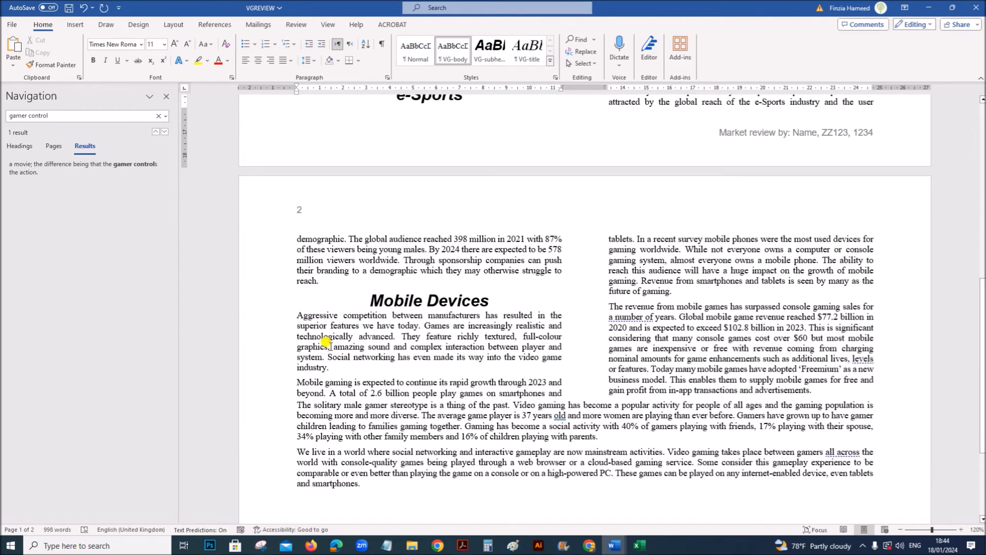
{"action": "left_click_drag", "start_coordinate": [293, 311], "coordinate": [338, 371]}
{"action": "key", "text": "ctrl+x"}
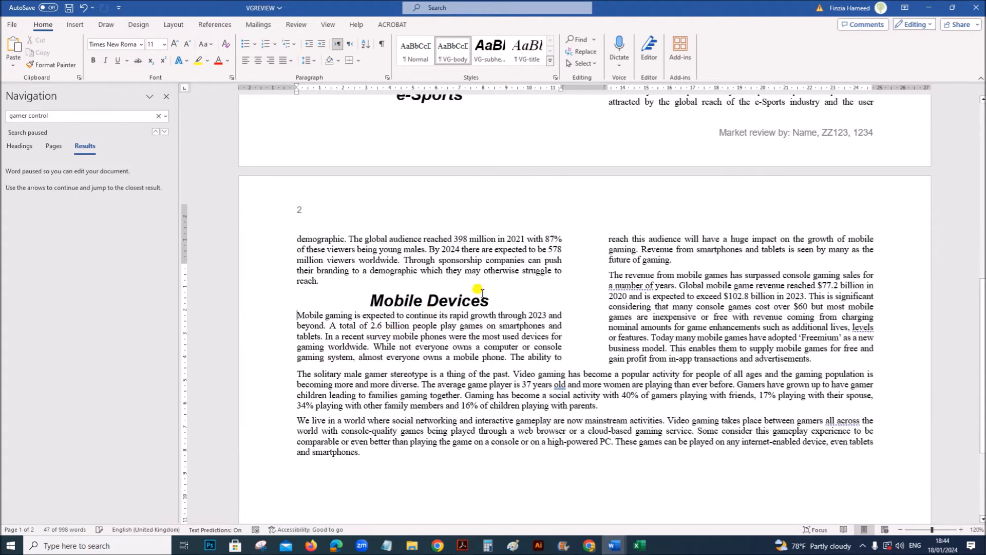
- Paste the cut text as a new paragraph after "gamer controls the action." and remove its leading space
{"action": "scroll", "coordinate": [483, 293], "scroll_direction": "up", "scroll_amount": 8}
{"action": "left_click", "coordinate": [505, 313]}
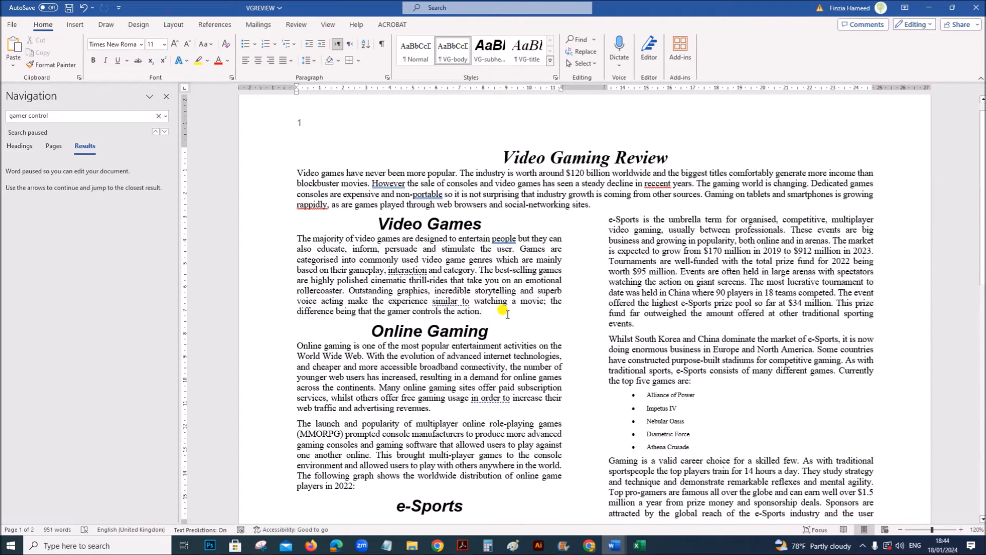
{"action": "key", "text": "ctrl+v"}
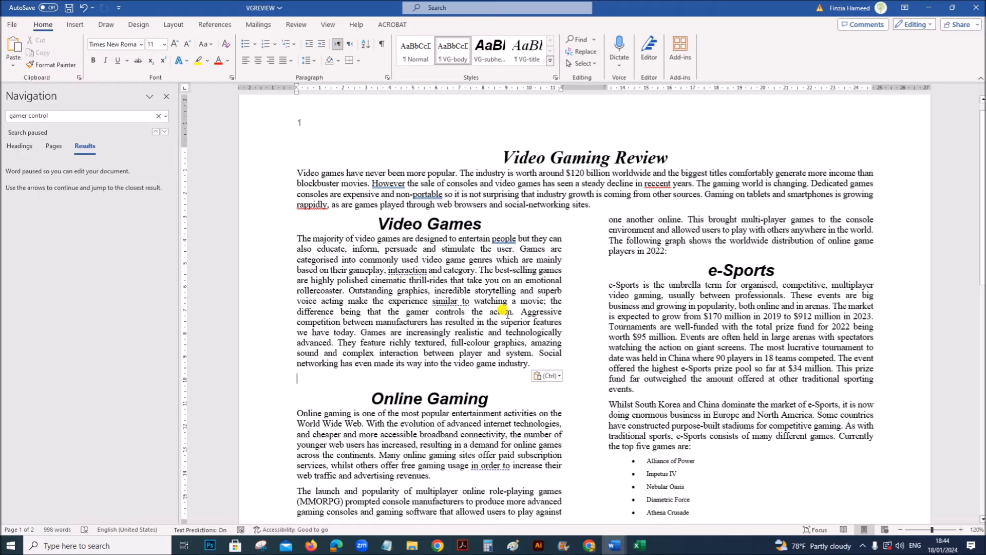
{"action": "left_click", "coordinate": [512, 309]}
{"action": "key", "text": "Return"}
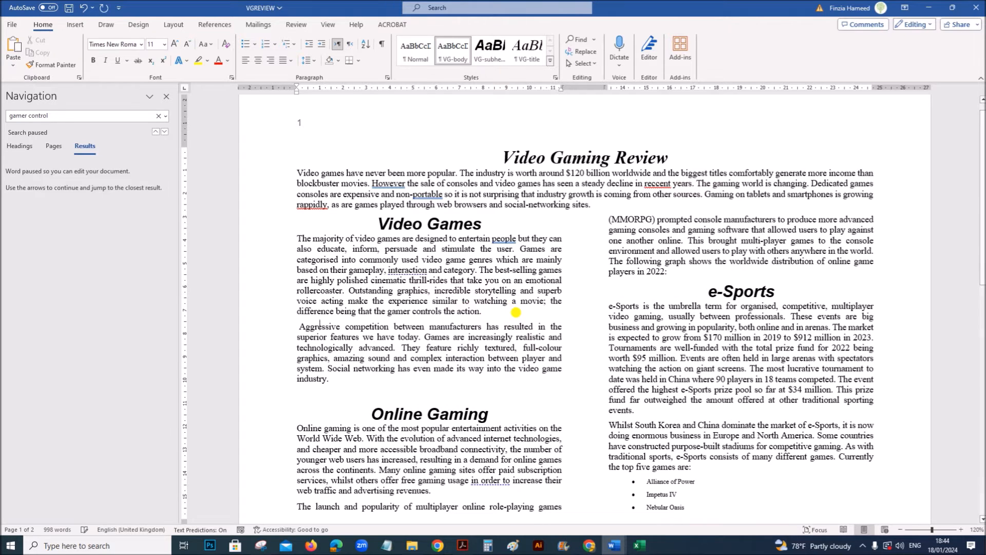
{"action": "key", "text": "Delete"}
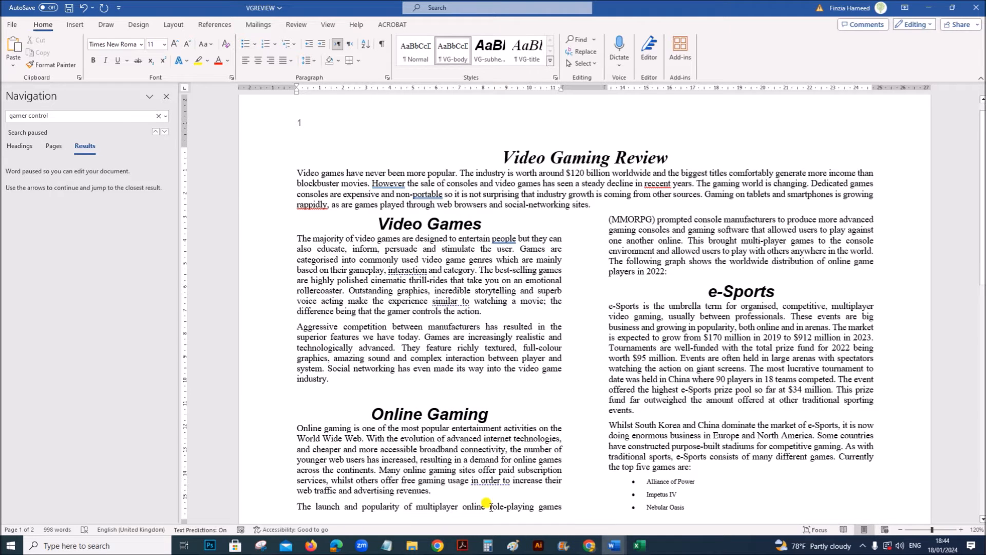
- Switch to the exam paper in Acrobat and read question 8's file name and chart requirements
{"action": "left_click", "coordinate": [463, 545]}
{"action": "scroll", "coordinate": [321, 343], "scroll_direction": "down", "scroll_amount": 3}
{"action": "scroll", "coordinate": [321, 343], "scroll_direction": "down", "scroll_amount": 2}
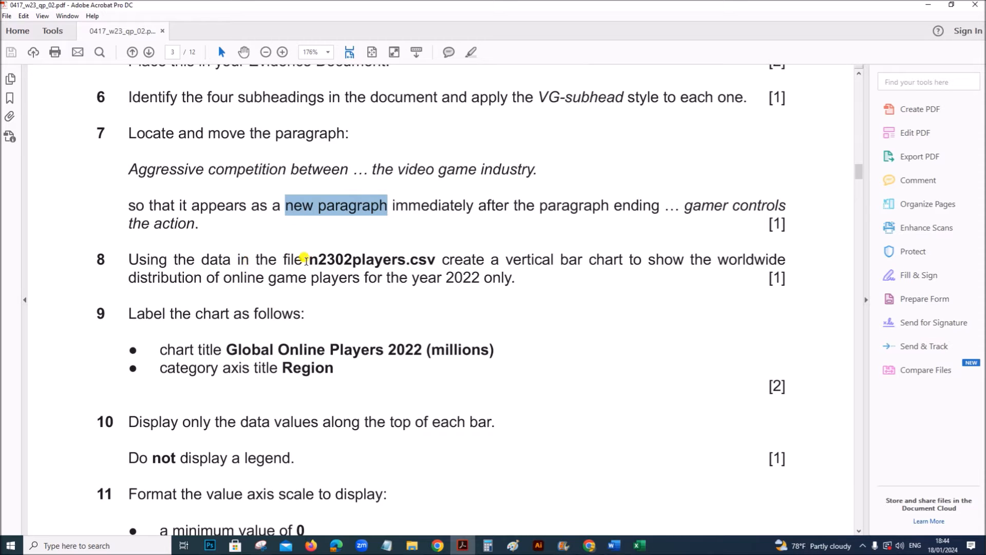
{"action": "left_click_drag", "start_coordinate": [352, 257], "coordinate": [411, 257]}
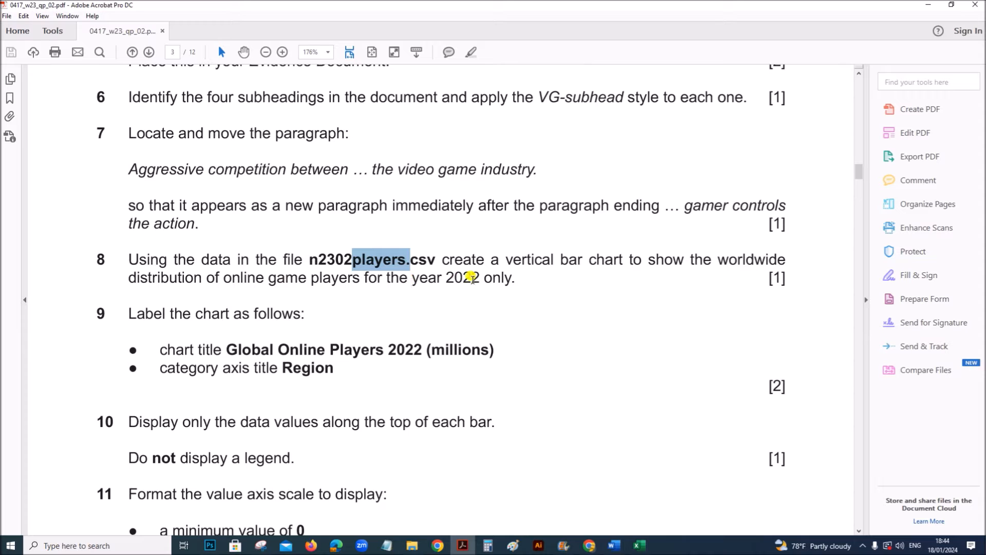
- Switch to the n2302players workbook in Excel and autofit all column widths to their contents
{"action": "left_click", "coordinate": [637, 541]}
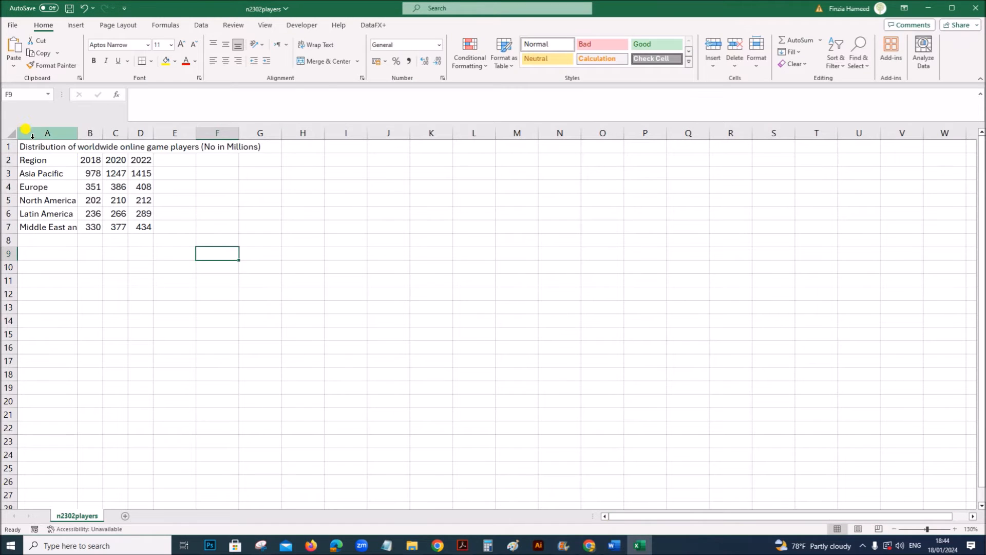
{"action": "left_click", "coordinate": [11, 132]}
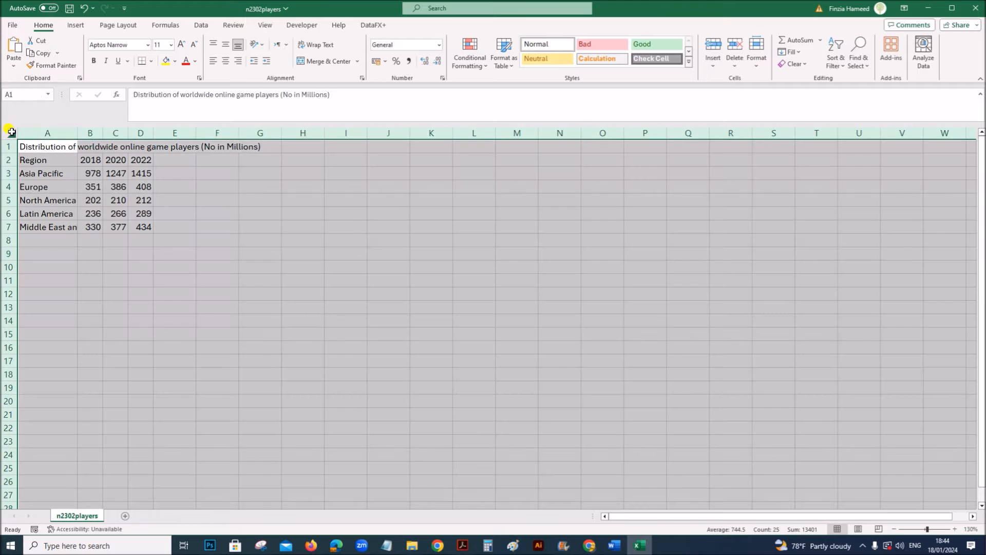
{"action": "double_click", "coordinate": [77, 133]}
{"action": "left_click", "coordinate": [211, 293]}
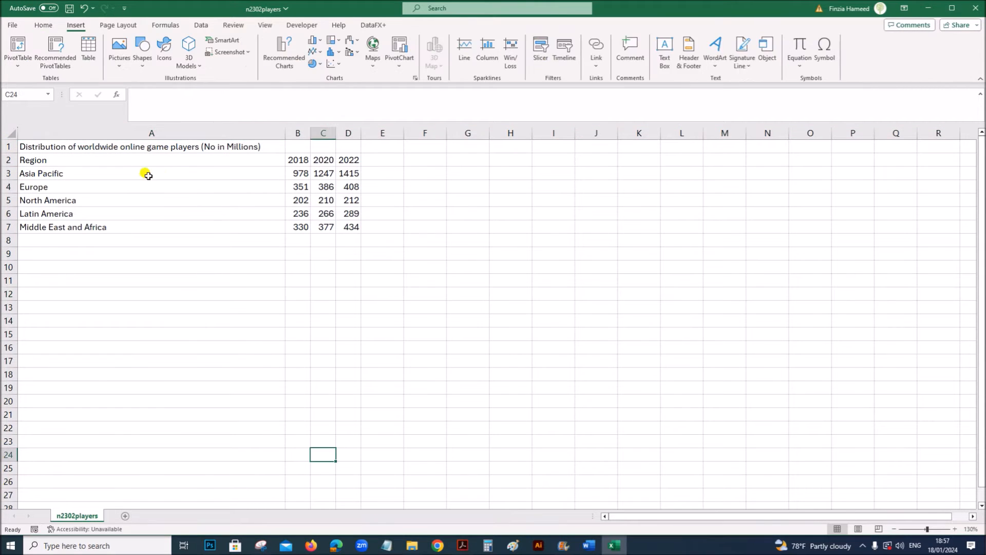
- Insert a 2-D clustered column chart from the region names in A3:A7 and the 2022 values in D3:D7
{"action": "left_click_drag", "start_coordinate": [144, 172], "coordinate": [149, 225]}
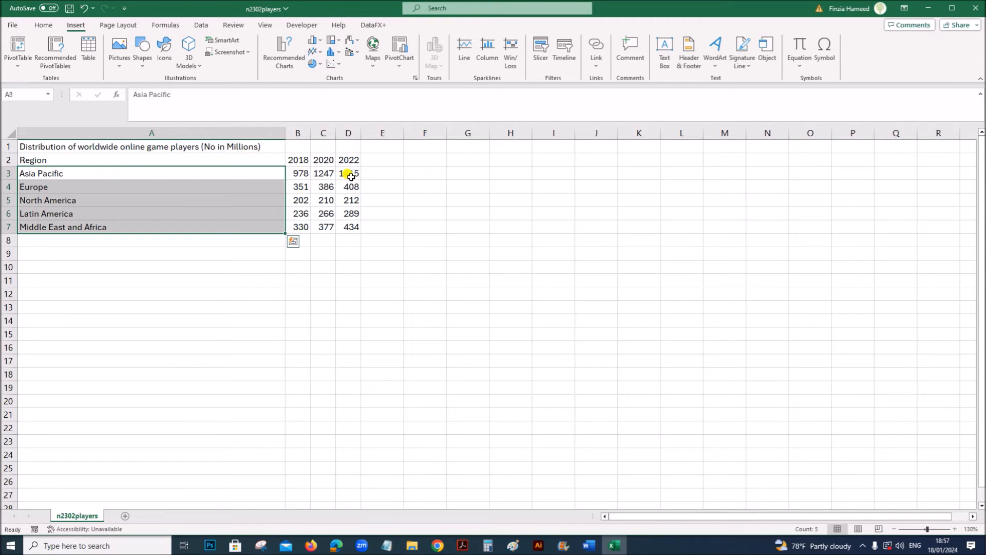
{"action": "left_click_drag", "start_coordinate": [351, 174], "coordinate": [347, 227]}
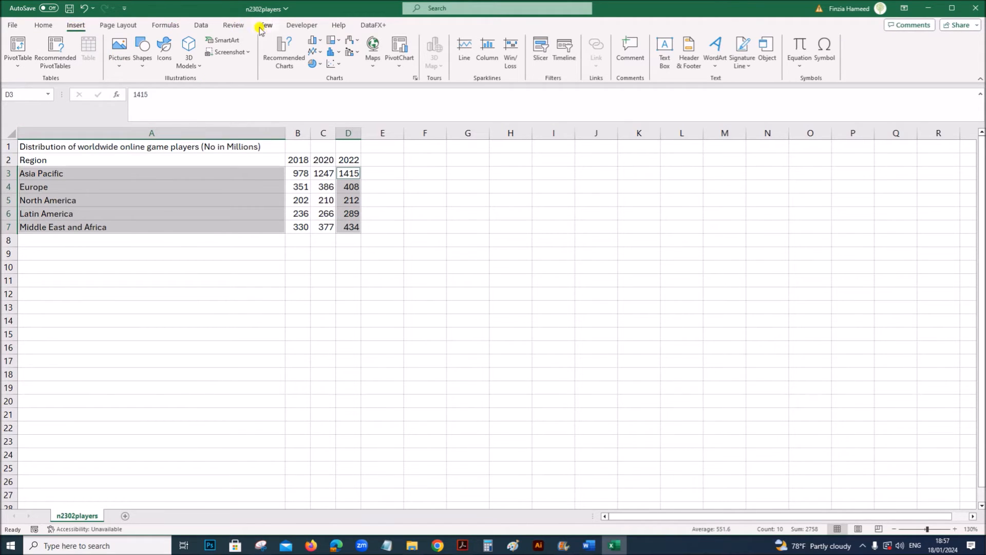
{"action": "left_click", "coordinate": [313, 40]}
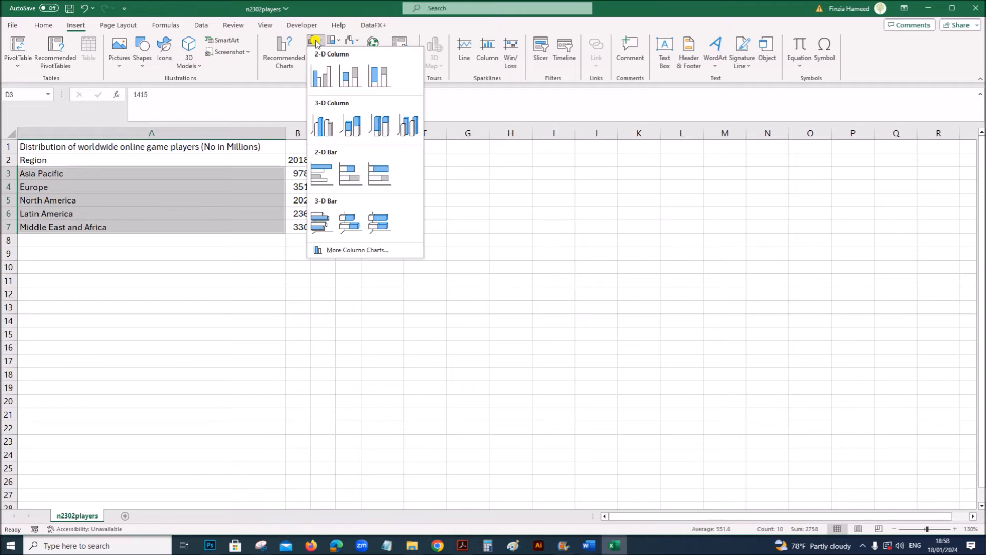
{"action": "left_click", "coordinate": [322, 75]}
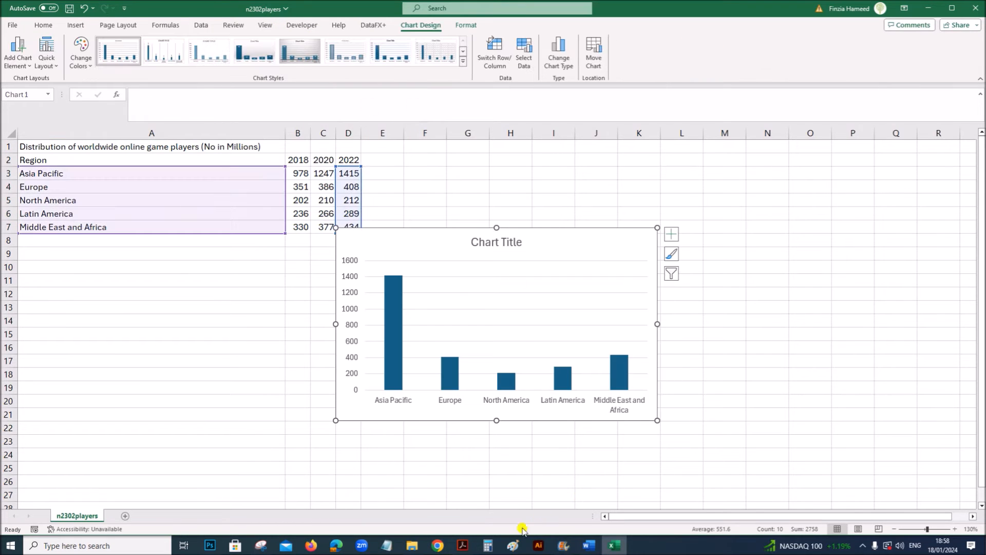
- Read question 9 in the exam paper and highlight the required chart title "Global Online Players 2022 (millions)"
{"action": "left_click", "coordinate": [462, 545]}
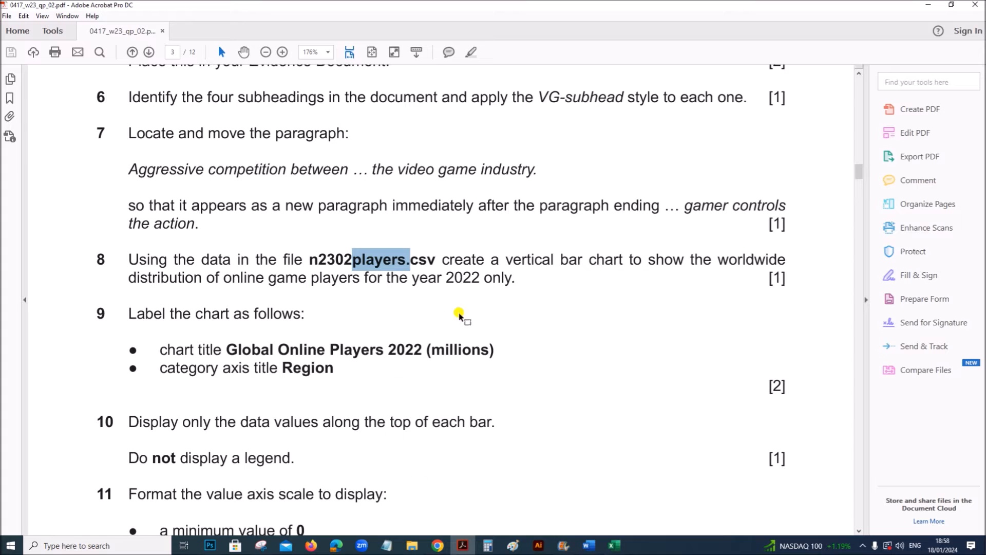
{"action": "left_click", "coordinate": [463, 277]}
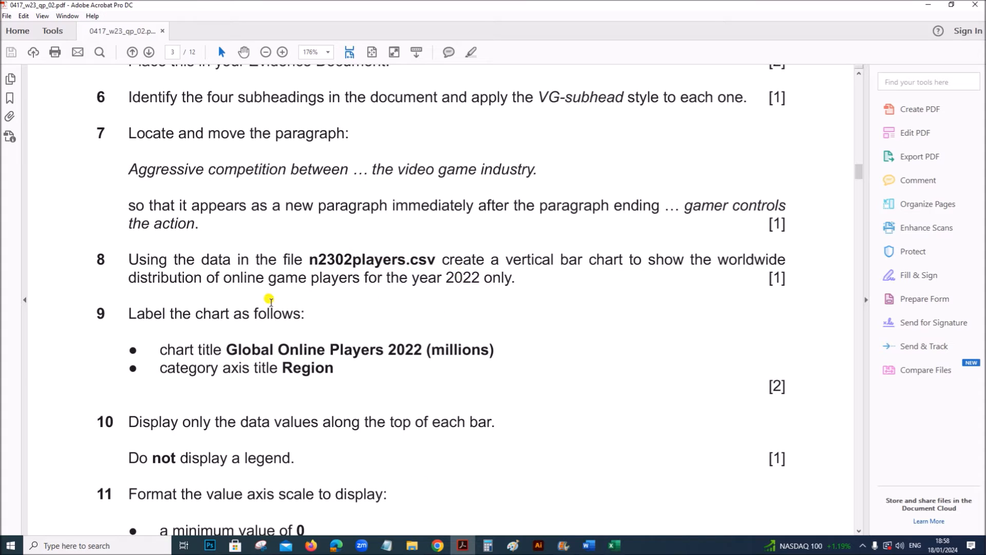
{"action": "left_click_drag", "start_coordinate": [228, 348], "coordinate": [506, 358]}
{"action": "key", "text": "ctrl+c"}
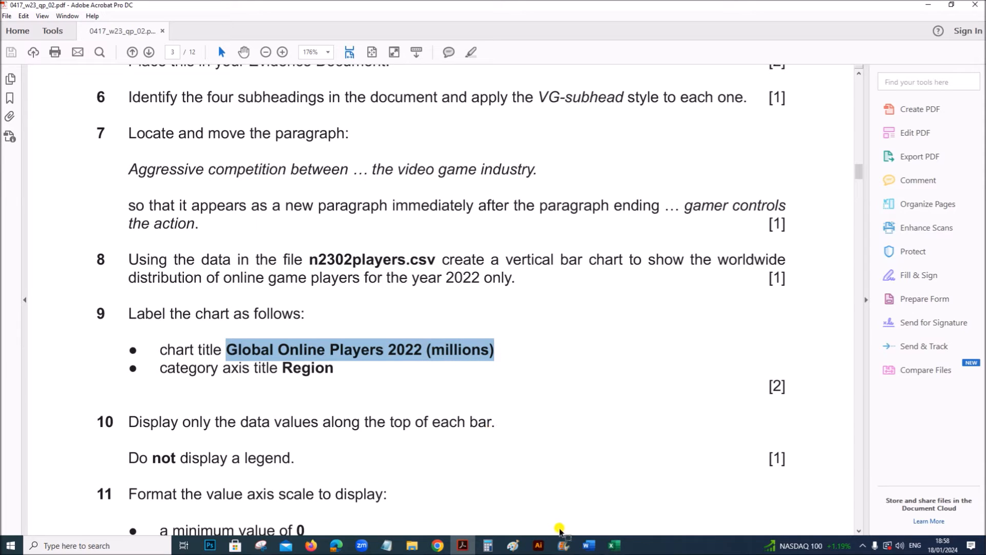
- Switch to the n2302players workbook in Excel and set the chart title to "Global Online Players 2022 (millions)"
{"action": "left_click", "coordinate": [588, 547]}
{"action": "left_click", "coordinate": [611, 544]}
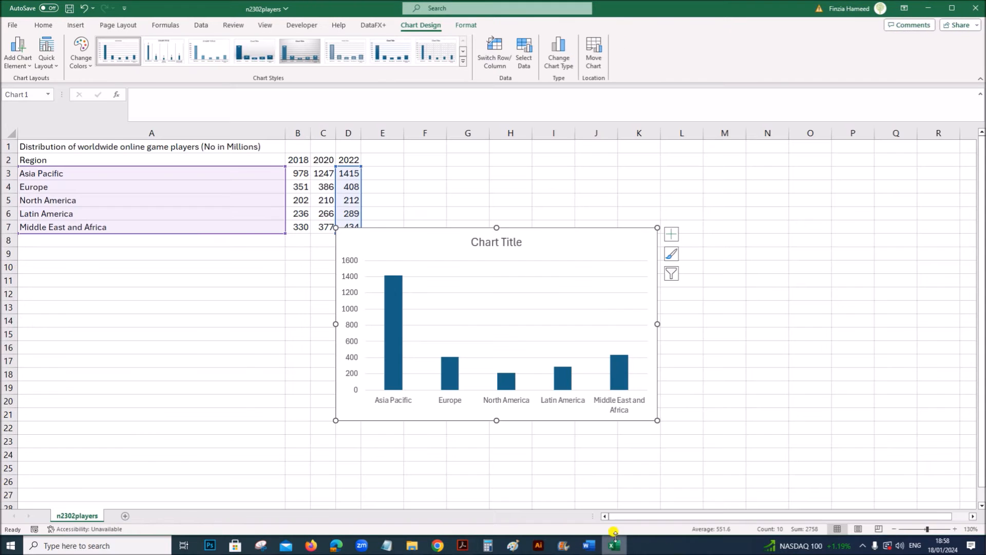
{"action": "left_click", "coordinate": [672, 234]}
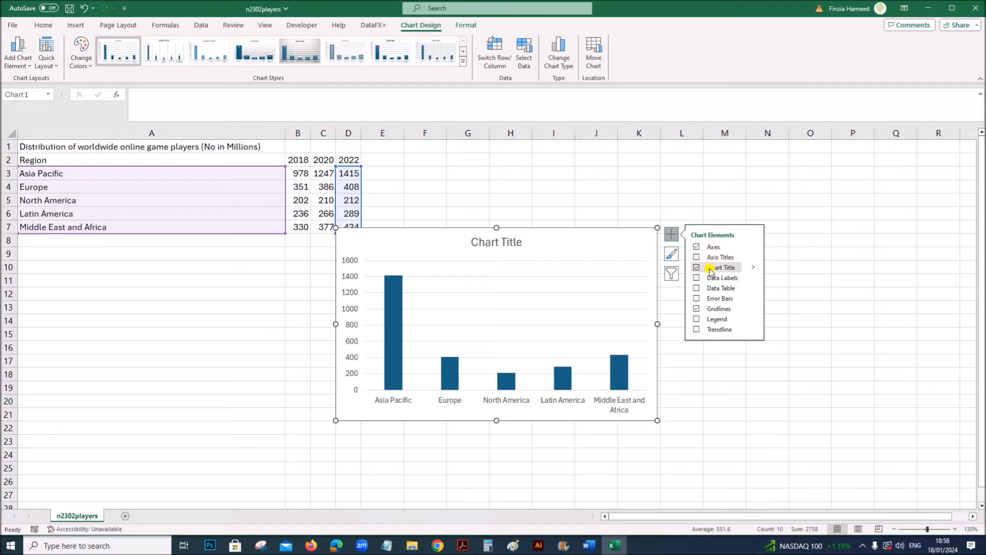
{"action": "left_click", "coordinate": [505, 242]}
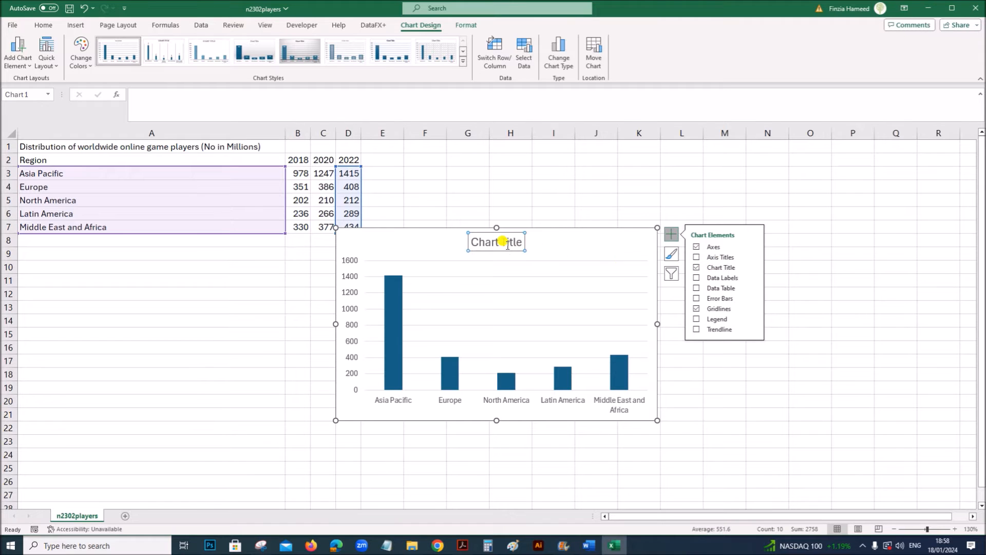
{"action": "left_click", "coordinate": [391, 98]}
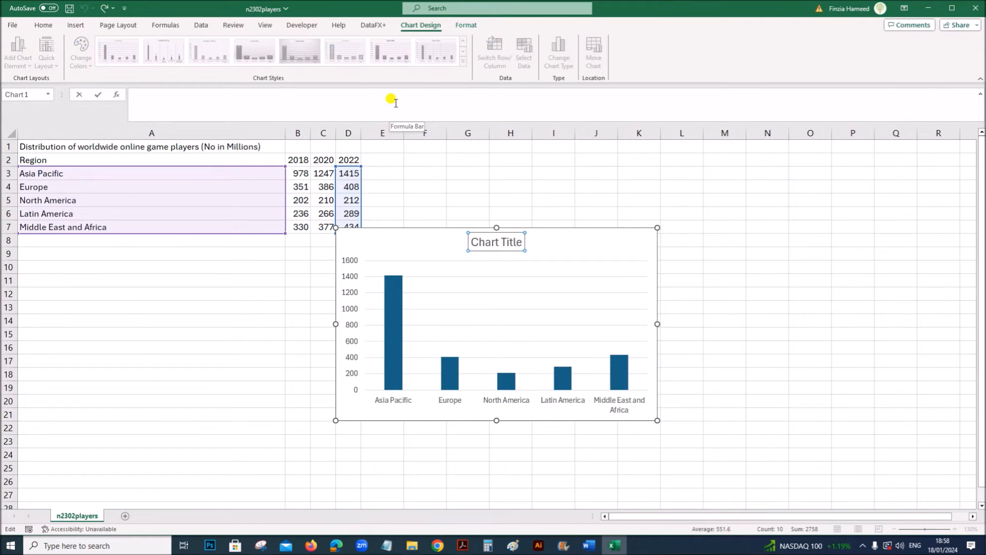
{"action": "key", "text": "ctrl+v"}
{"action": "key", "text": "Return"}
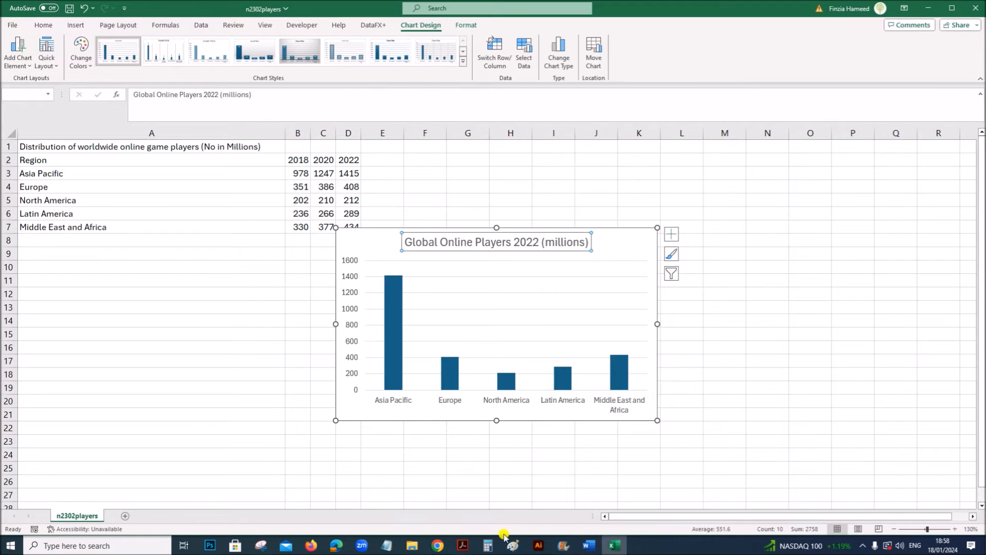
- Check question 9's category axis title in the Acrobat exam paper and return to the Excel workbook
{"action": "left_click", "coordinate": [463, 544]}
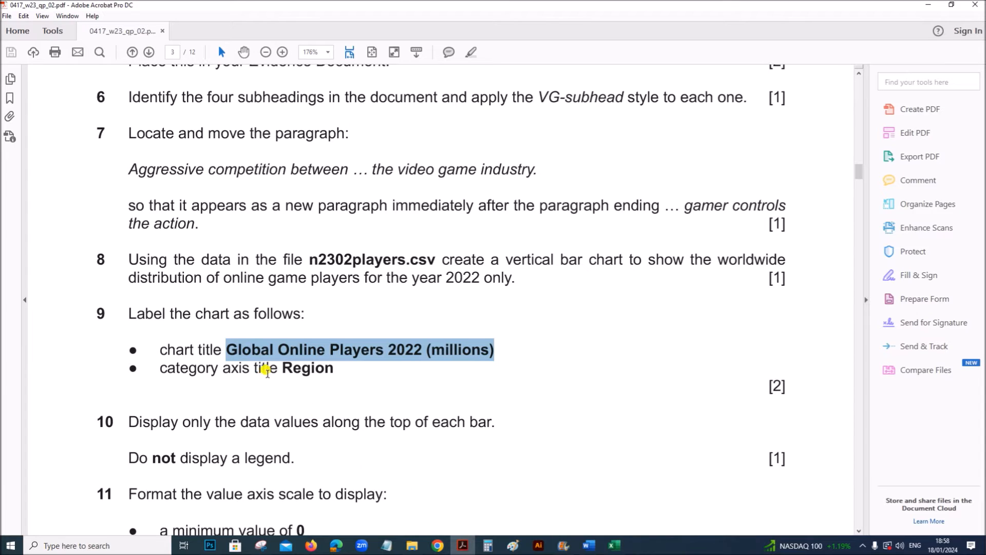
{"action": "left_click_drag", "start_coordinate": [284, 367], "coordinate": [339, 368]}
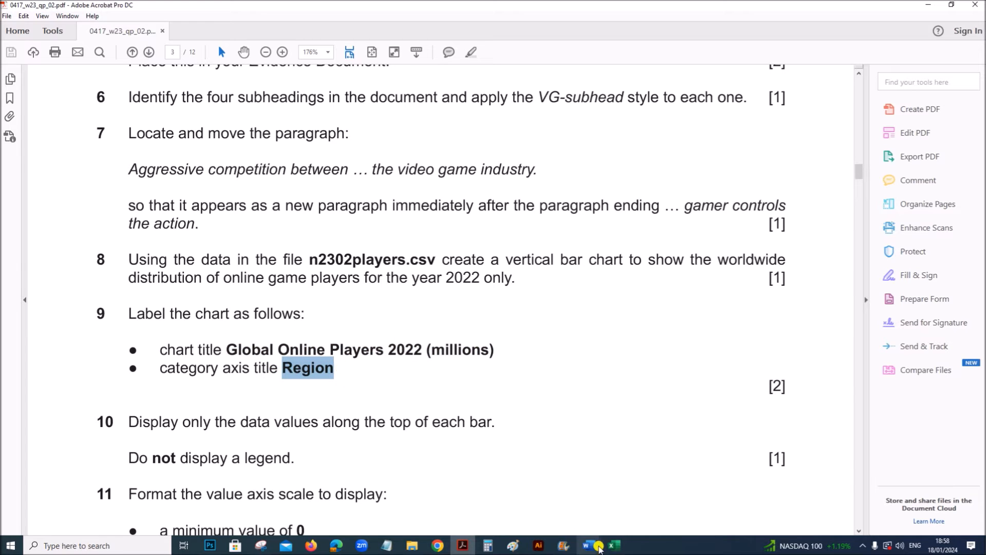
{"action": "left_click", "coordinate": [614, 545]}
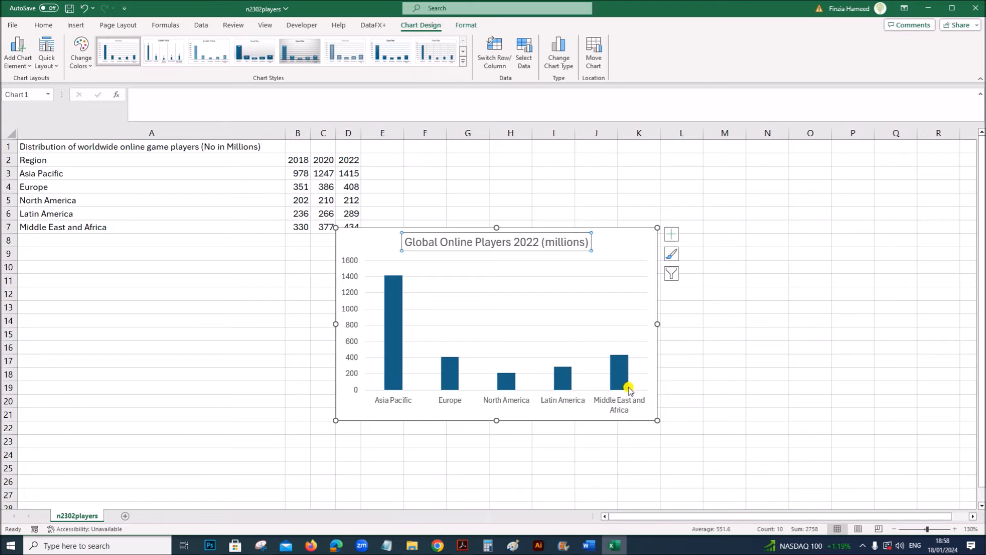
- Add axis titles to the chart, set the category axis title to "Region" and delete the value axis title
{"action": "left_click", "coordinate": [671, 234]}
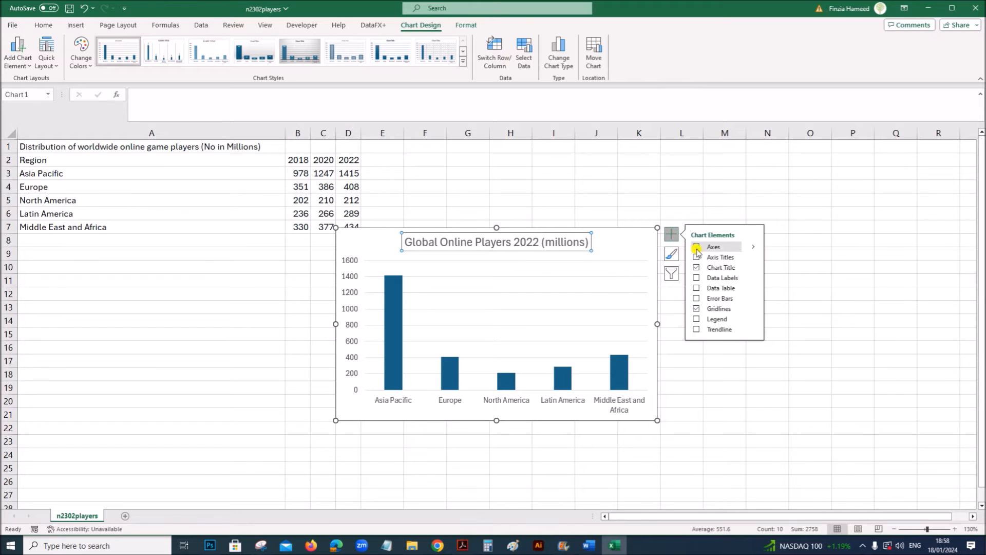
{"action": "left_click", "coordinate": [698, 257]}
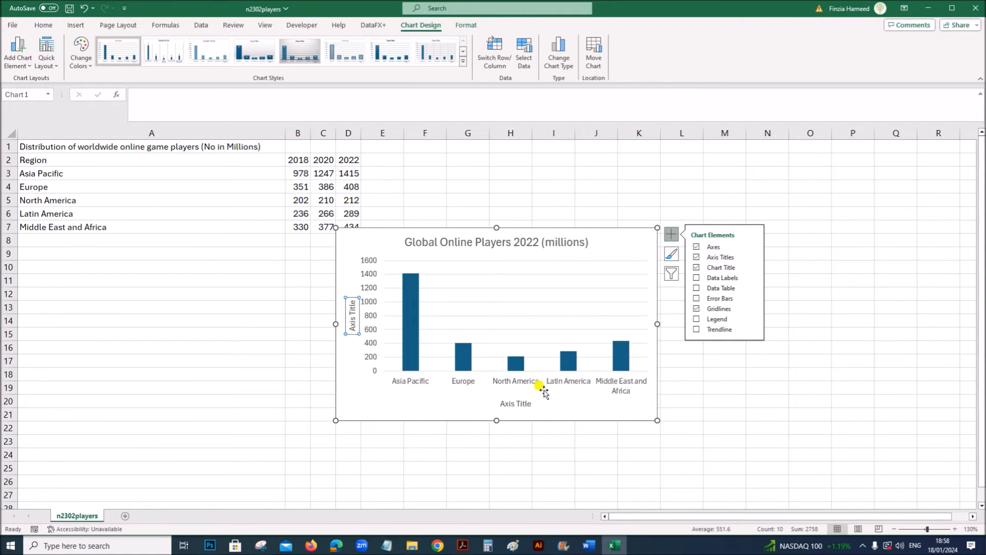
{"action": "left_click", "coordinate": [525, 405]}
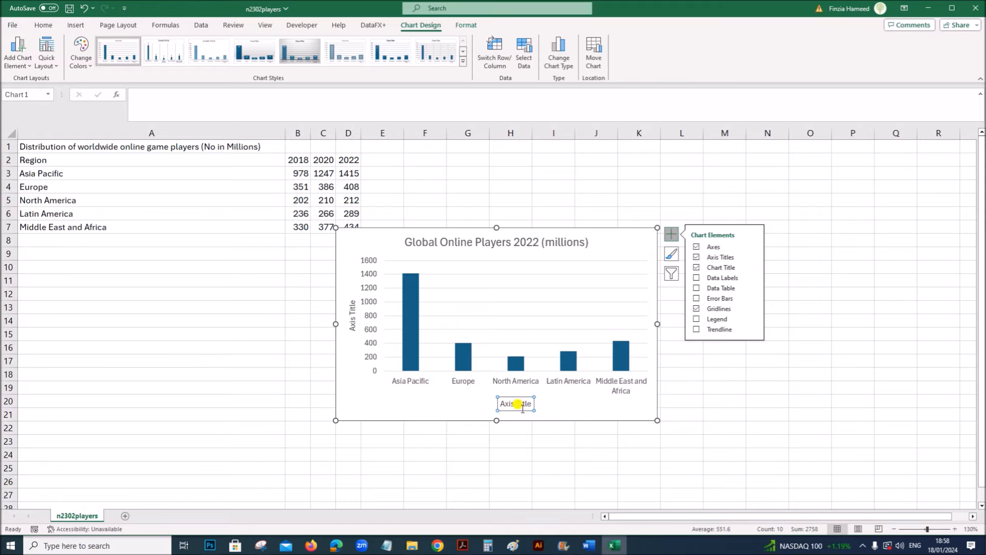
{"action": "left_click", "coordinate": [368, 95]}
{"action": "type", "text": "Region"}
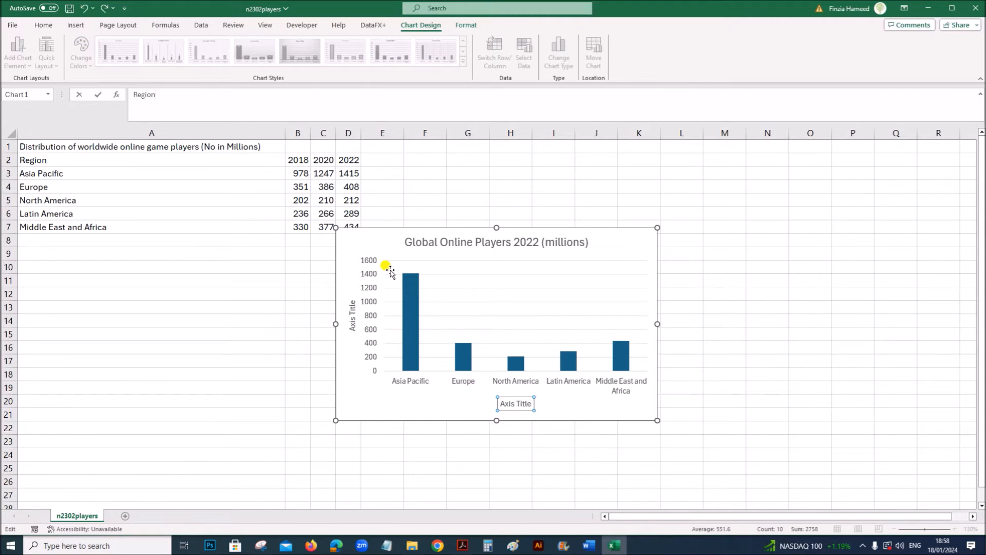
{"action": "key", "text": "Return"}
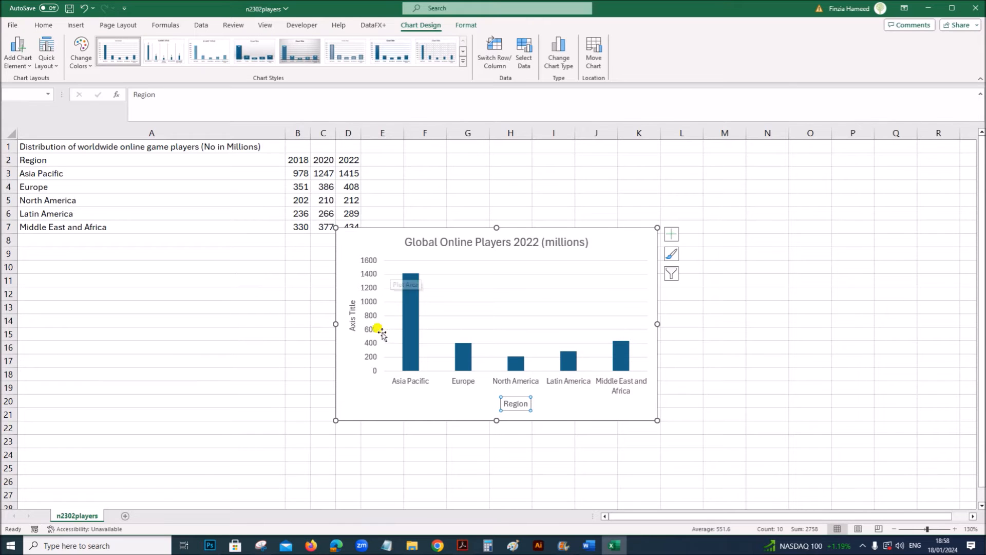
{"action": "left_click", "coordinate": [353, 322]}
{"action": "key", "text": "Delete"}
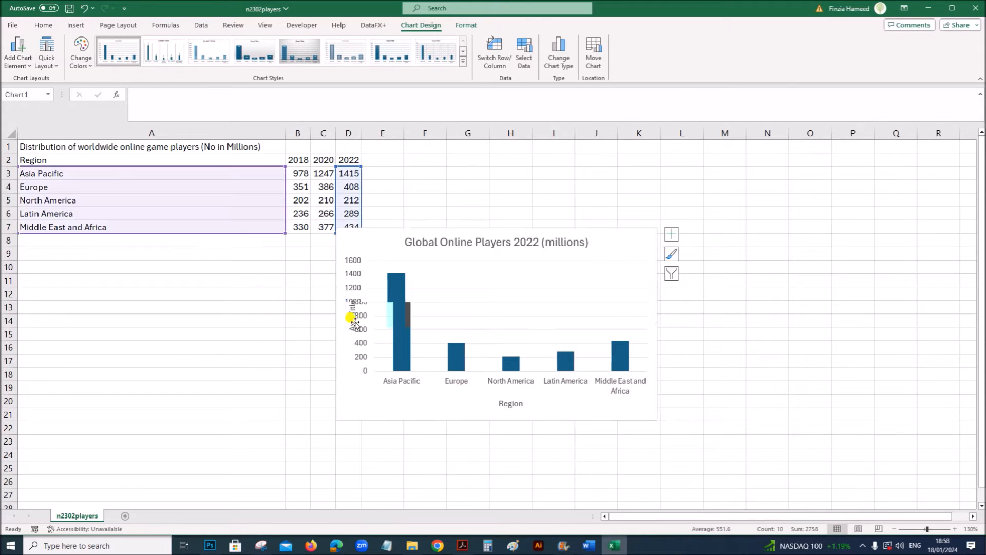
- Read the data value, legend and value axis requirements of questions 10 and 11 in Acrobat, and return to Excel
{"action": "left_click", "coordinate": [462, 545]}
{"action": "scroll", "coordinate": [307, 439], "scroll_direction": "down", "scroll_amount": 3}
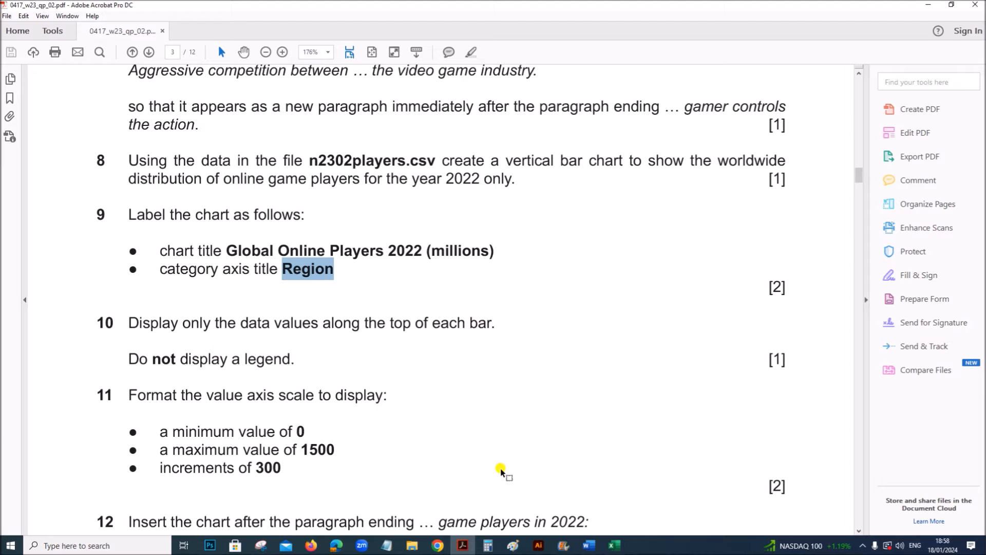
{"action": "left_click", "coordinate": [609, 546]}
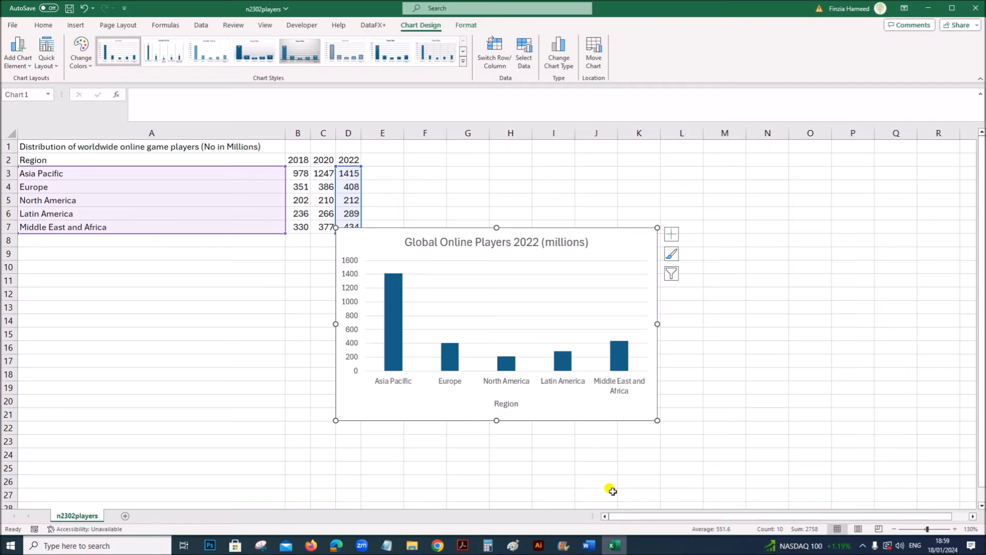
- Keep the chart's legend off, add data labels to the bars and open the data label position options
{"action": "left_click", "coordinate": [671, 235]}
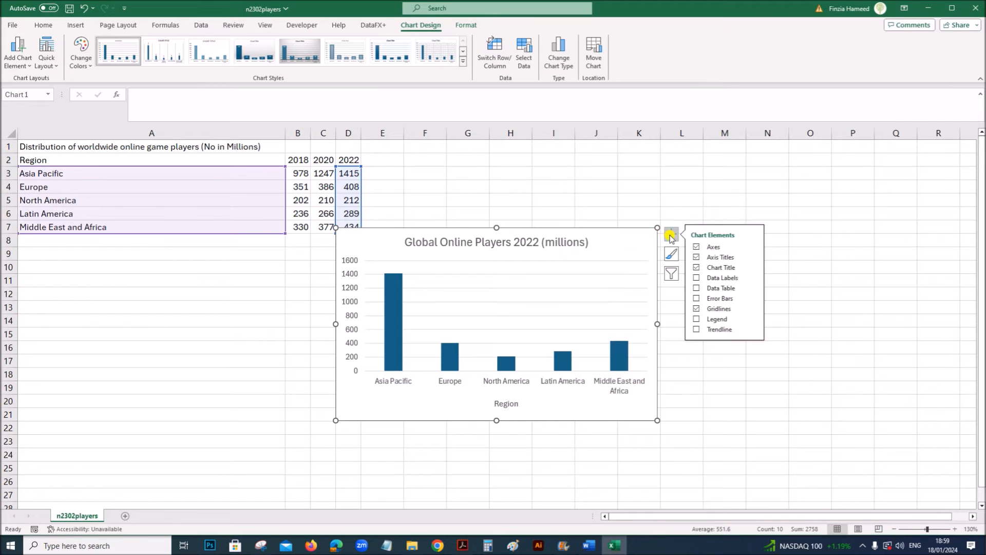
{"action": "left_click", "coordinate": [698, 321]}
{"action": "left_click", "coordinate": [696, 320]}
{"action": "left_click", "coordinate": [697, 278]}
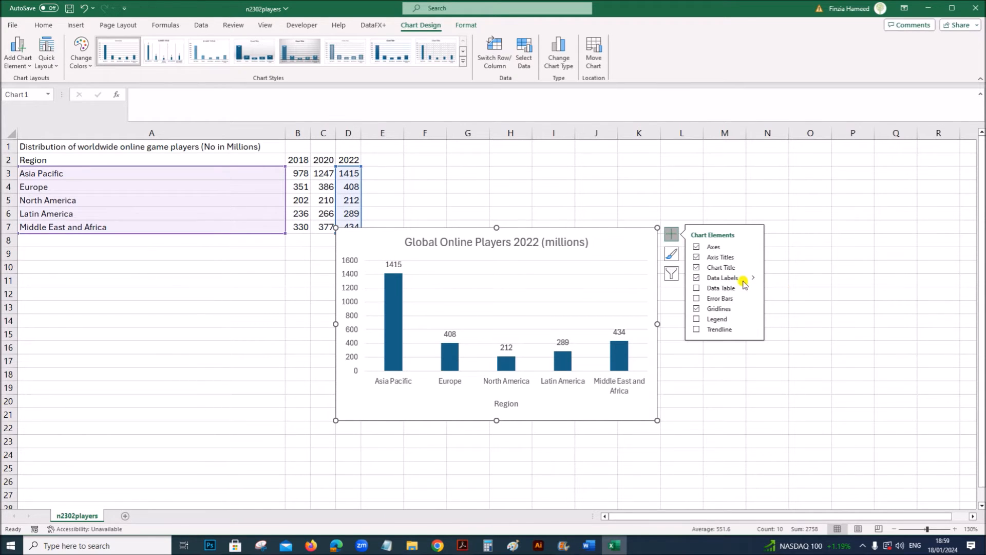
{"action": "left_click", "coordinate": [751, 278]}
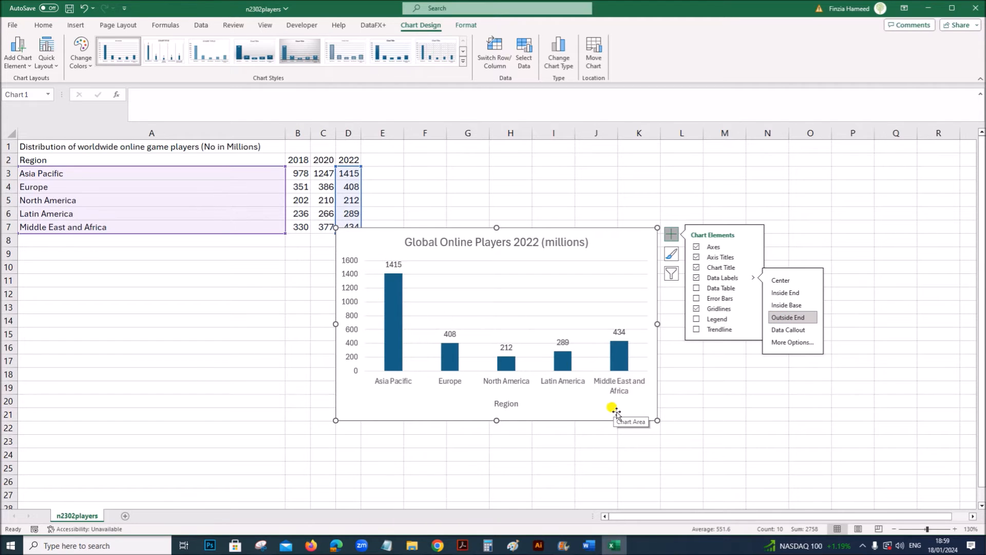
- Read question 11's value axis scale requirements in the Acrobat exam paper and return to the Excel workbook
{"action": "left_click", "coordinate": [470, 547]}
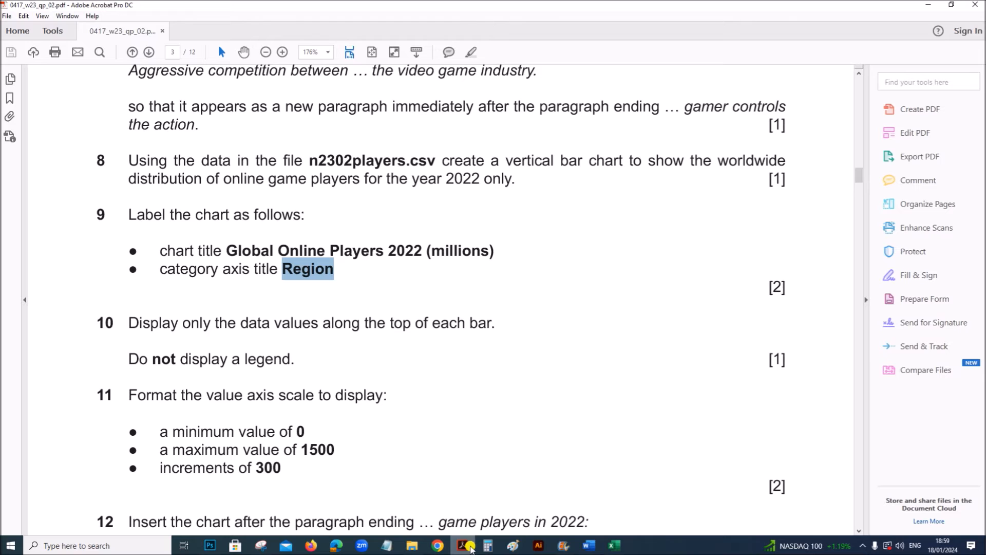
{"action": "scroll", "coordinate": [261, 432], "scroll_direction": "down", "scroll_amount": 1}
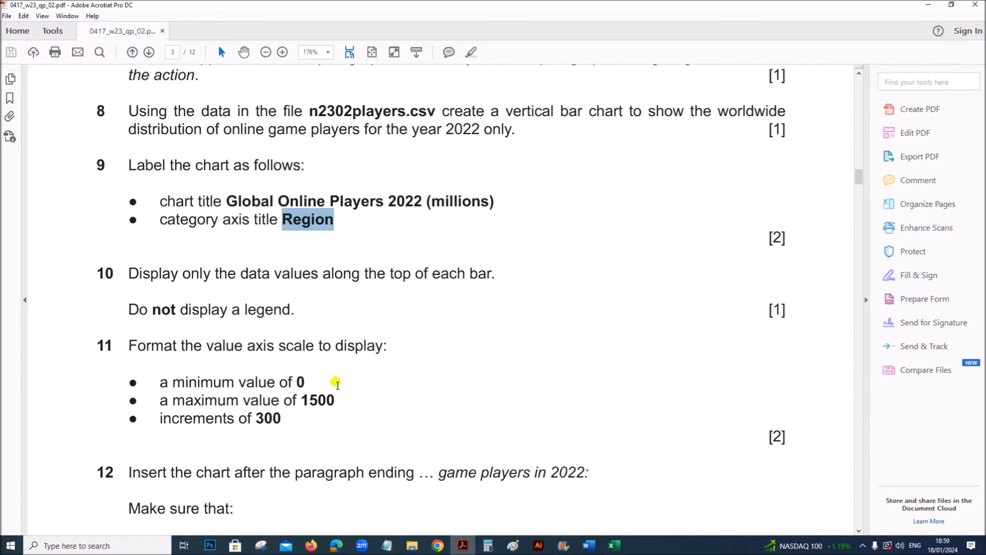
{"action": "scroll", "coordinate": [329, 393], "scroll_direction": "down", "scroll_amount": 1}
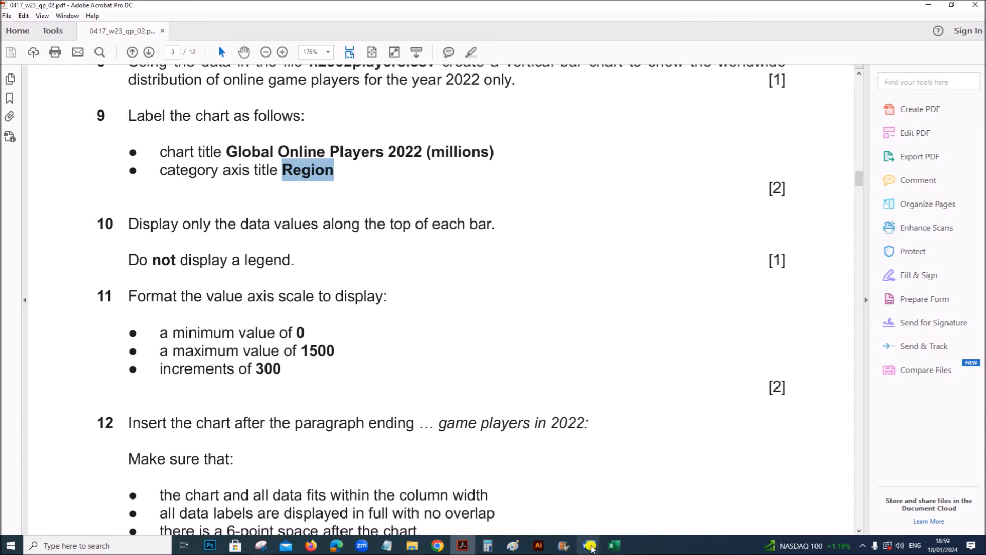
{"action": "left_click", "coordinate": [613, 545]}
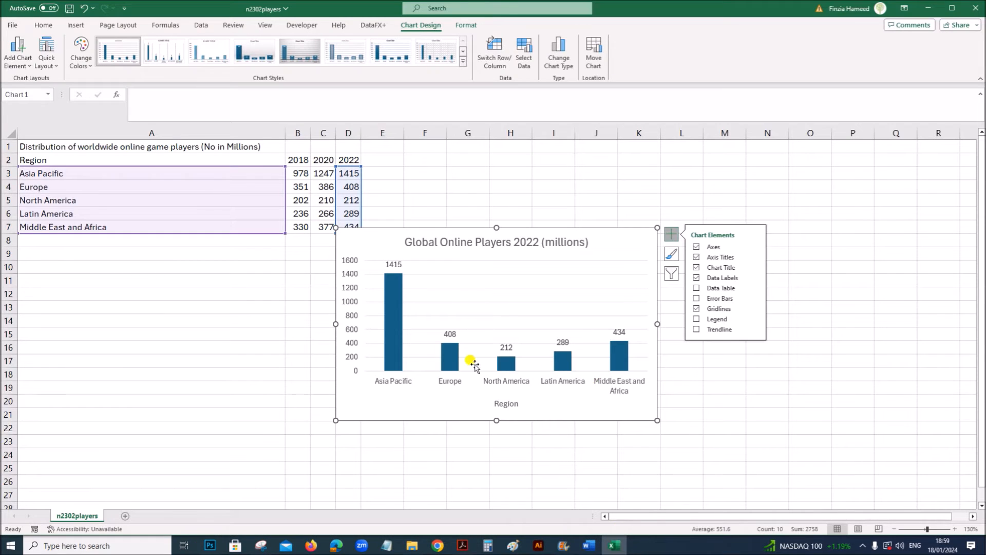
- Open the formatting options of the chart's value axis and set its maximum bound to 1500
{"action": "right_click", "coordinate": [348, 294]}
{"action": "left_click", "coordinate": [380, 421]}
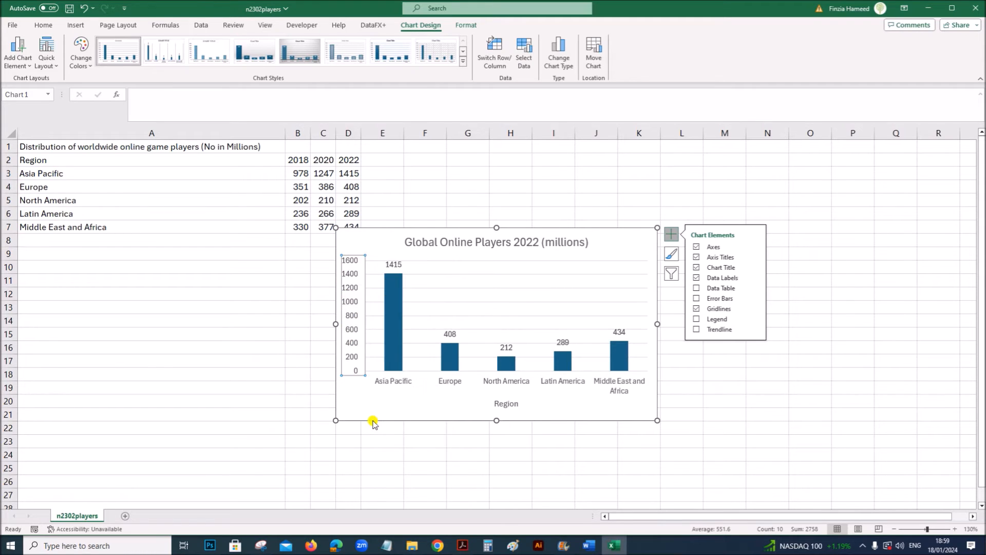
{"action": "left_click", "coordinate": [925, 223]}
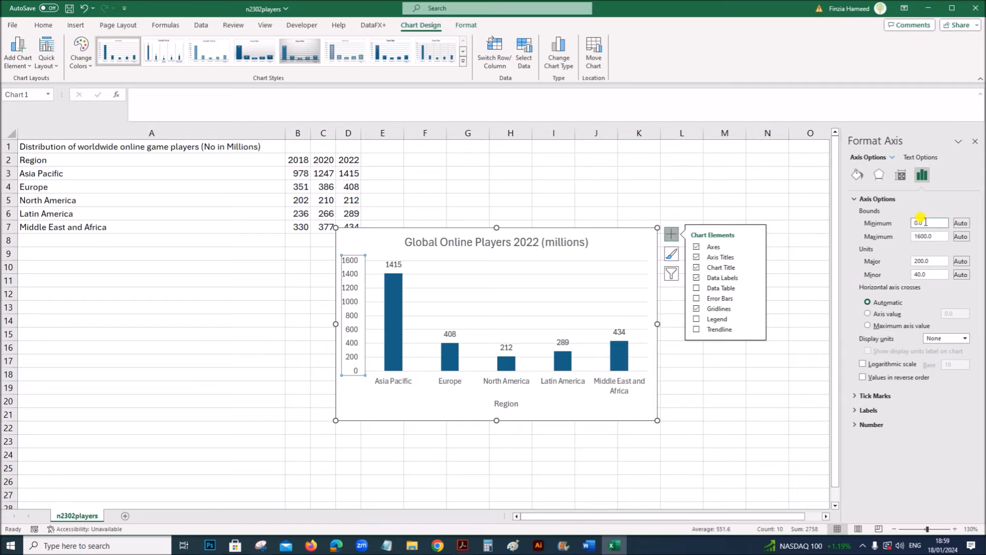
{"action": "left_click_drag", "start_coordinate": [931, 236], "coordinate": [897, 237]}
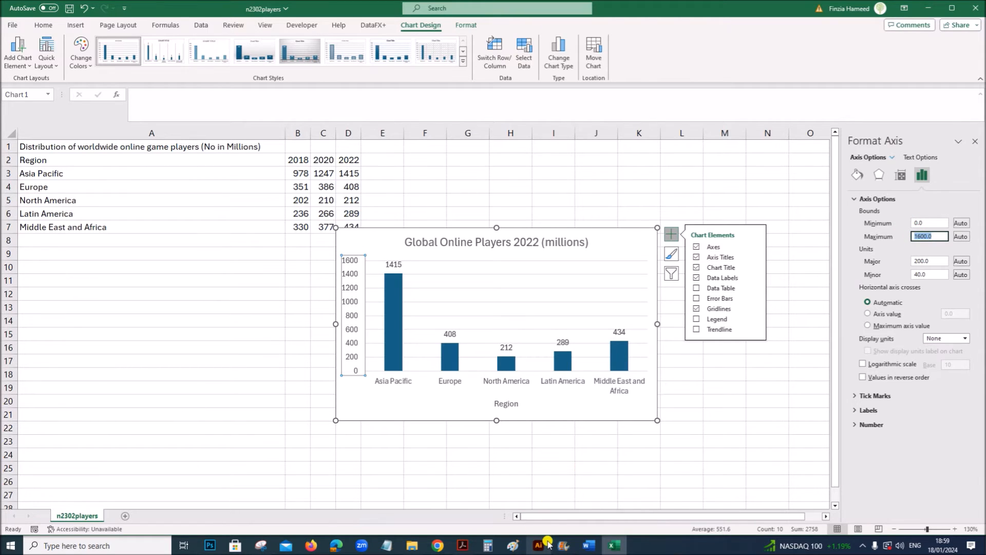
- Check the required increment in the Acrobat exam paper and set the value axis major unit to 300 in Excel
{"action": "left_click", "coordinate": [463, 545]}
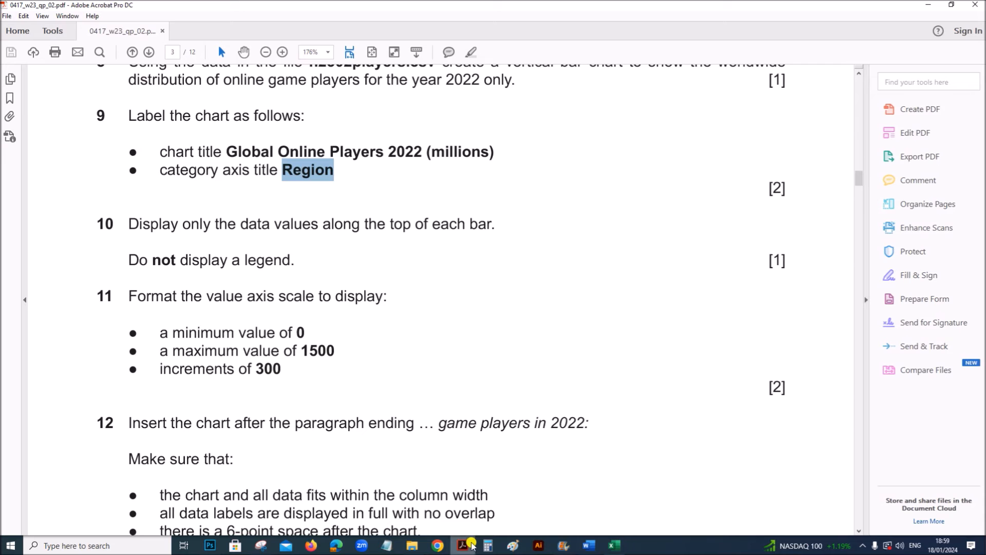
{"action": "double_click", "coordinate": [272, 369]}
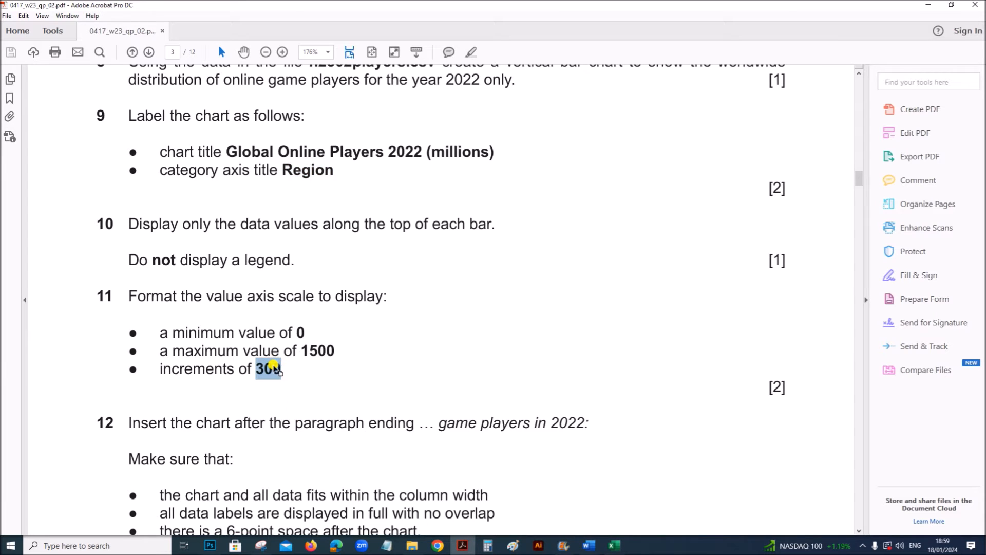
{"action": "left_click", "coordinate": [613, 544]}
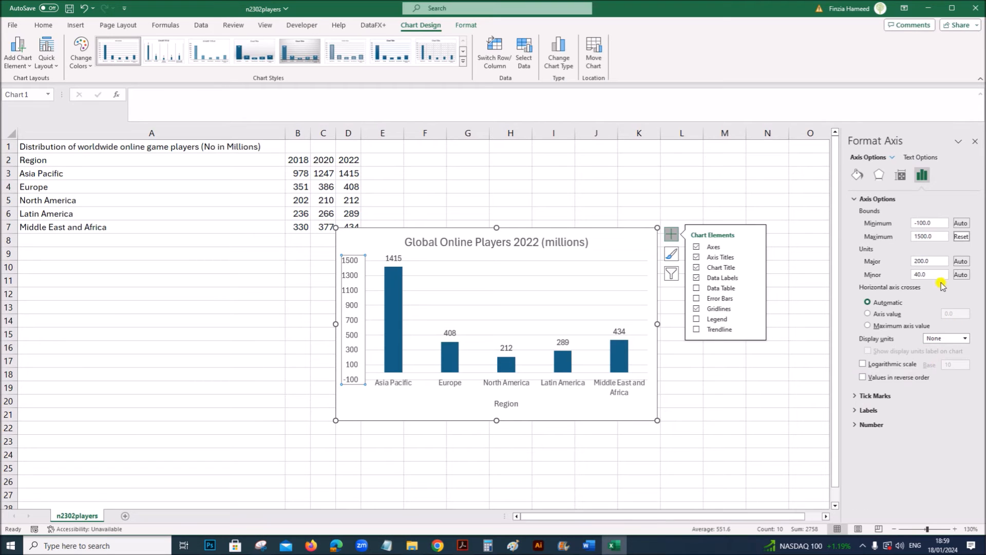
{"action": "left_click_drag", "start_coordinate": [944, 261], "coordinate": [877, 261]}
{"action": "key", "text": "Return"}
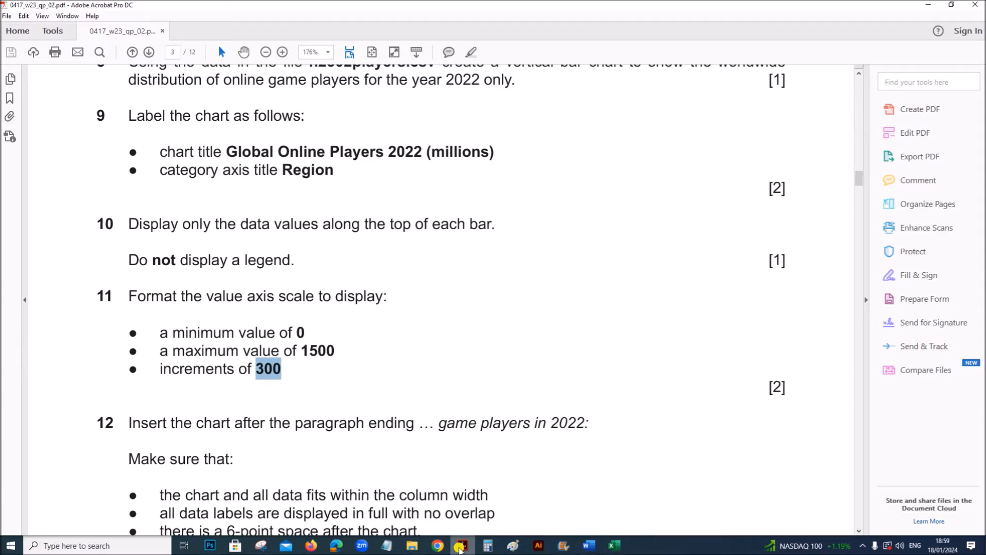
- Read in Acrobat where question 12 wants the chart inserted, and switch to the VGREVIEW document in Word
{"action": "left_click", "coordinate": [462, 545]}
{"action": "scroll", "coordinate": [478, 481], "scroll_direction": "down", "scroll_amount": 2}
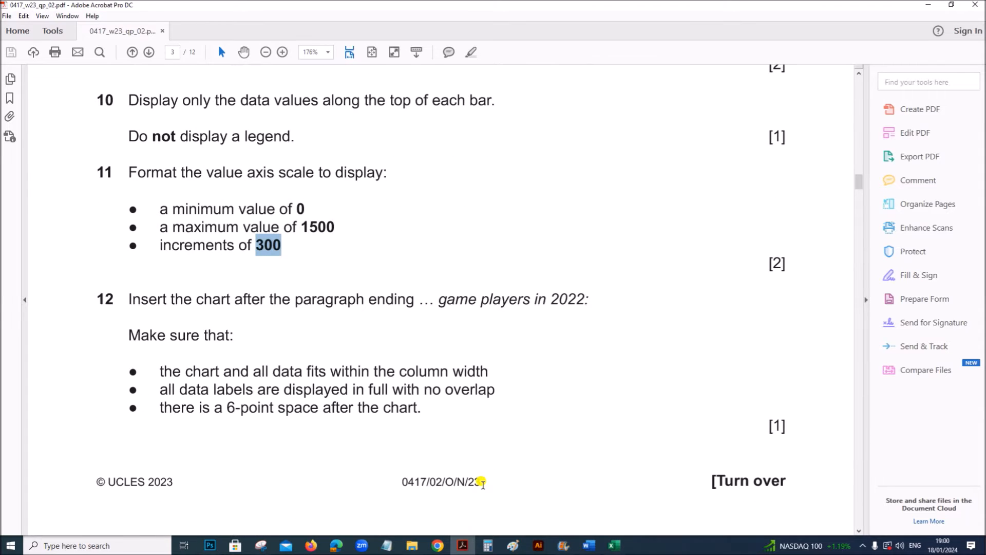
{"action": "left_click", "coordinate": [281, 299]}
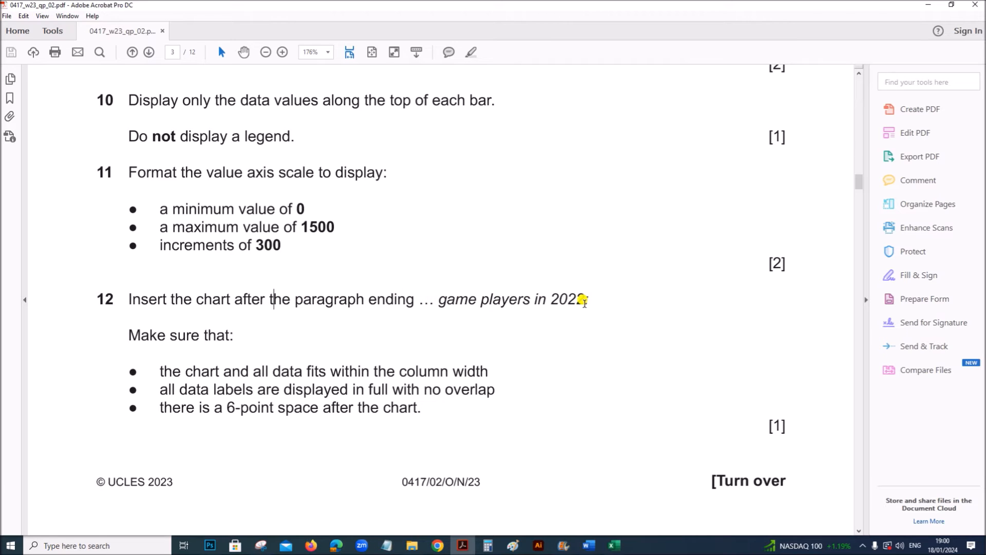
{"action": "mouse_move", "coordinate": [589, 545]}
{"action": "left_click", "coordinate": [534, 519]}
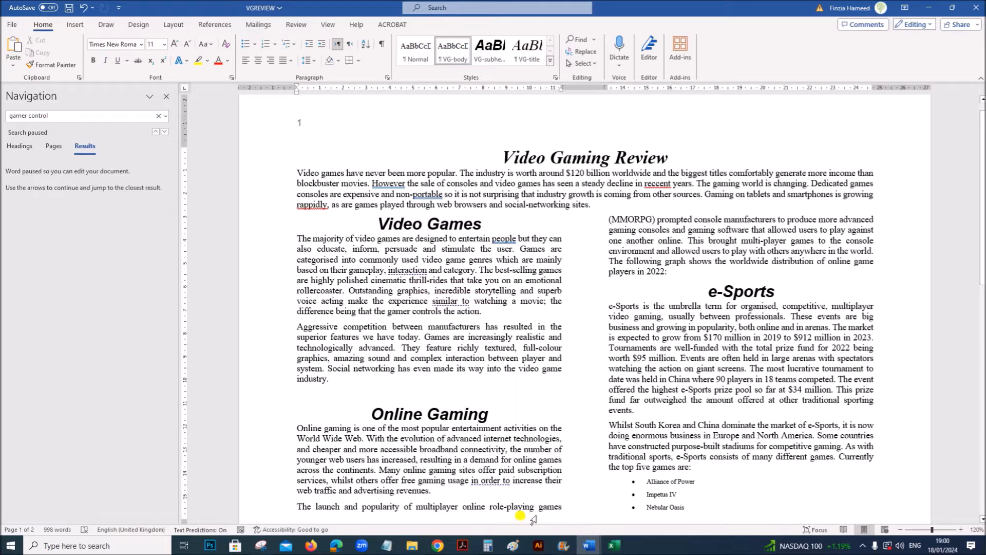
- Search the document for "in 2022" to locate the chart's insertion point, and close the search pane
{"action": "left_click_drag", "start_coordinate": [50, 117], "coordinate": [0, 116]}
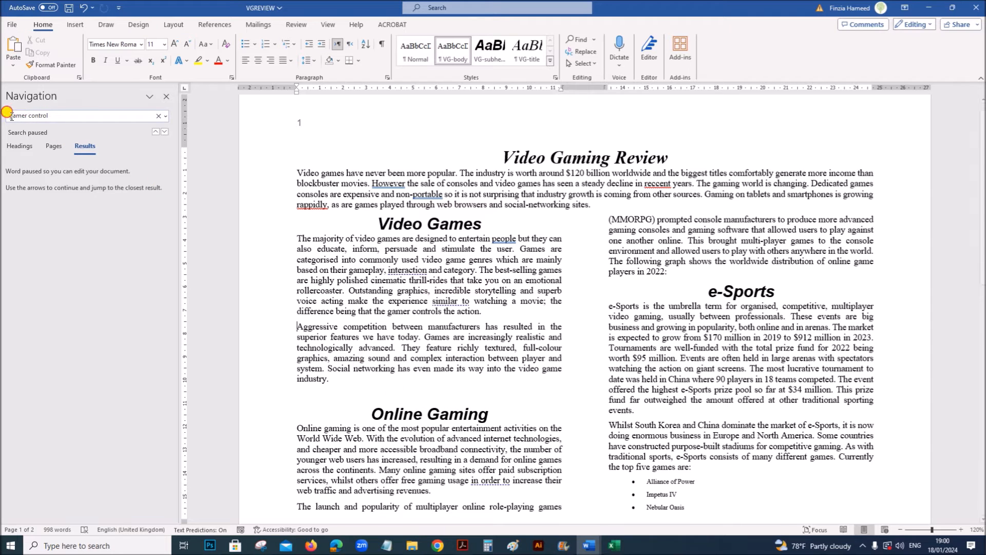
{"action": "triple_click", "coordinate": [71, 118]}
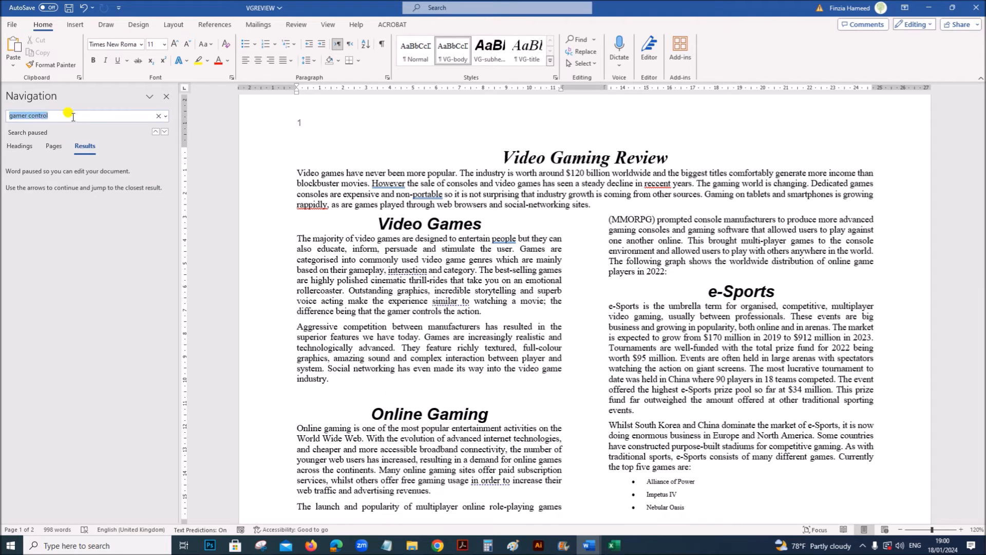
{"action": "type", "text": "in 2022"}
{"action": "key", "text": "Return"}
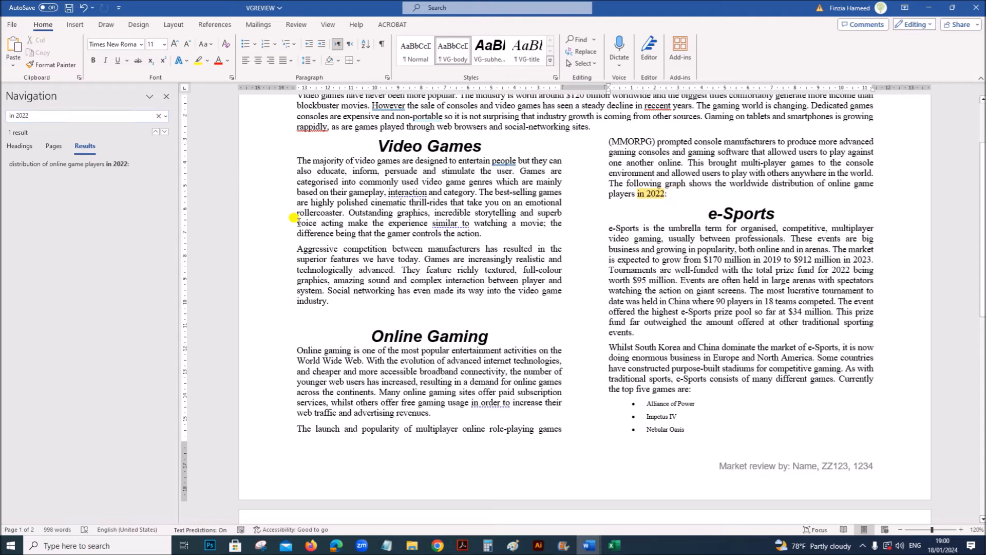
{"action": "left_click", "coordinate": [166, 97]}
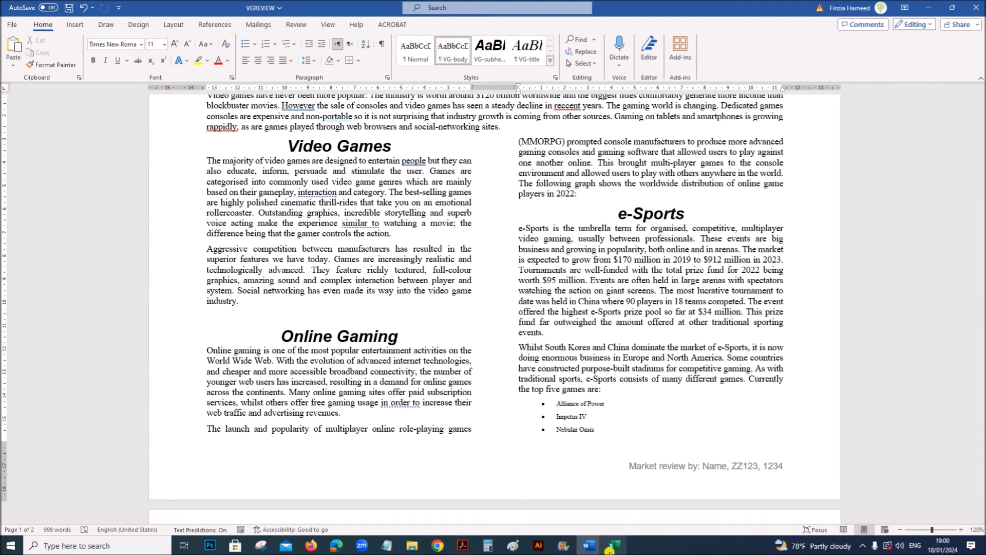
- Copy the finished chart from Excel and paste it into VGREVIEW after the paragraph ending "players in 2022:"
{"action": "left_click", "coordinate": [614, 545]}
{"action": "left_click", "coordinate": [563, 415]}
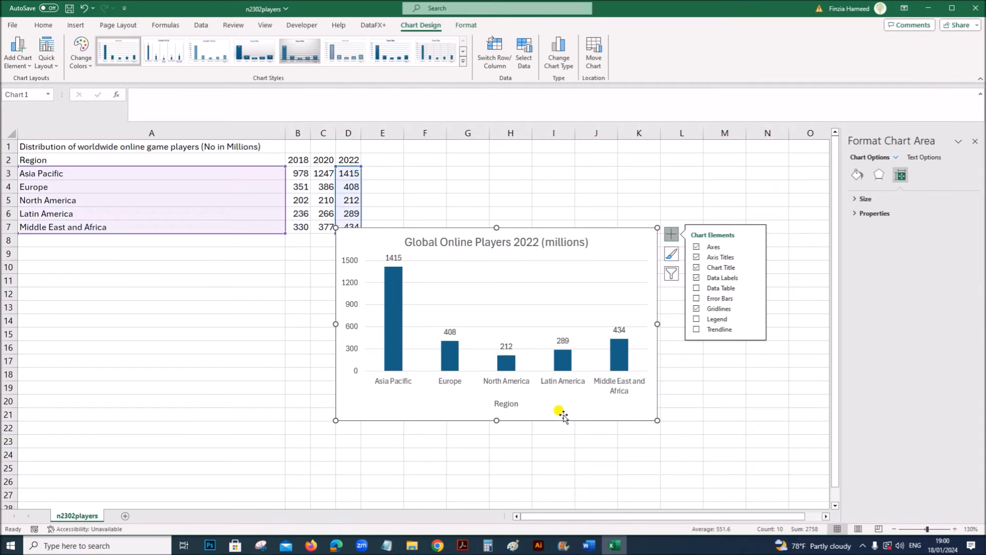
{"action": "mouse_move", "coordinate": [589, 544]}
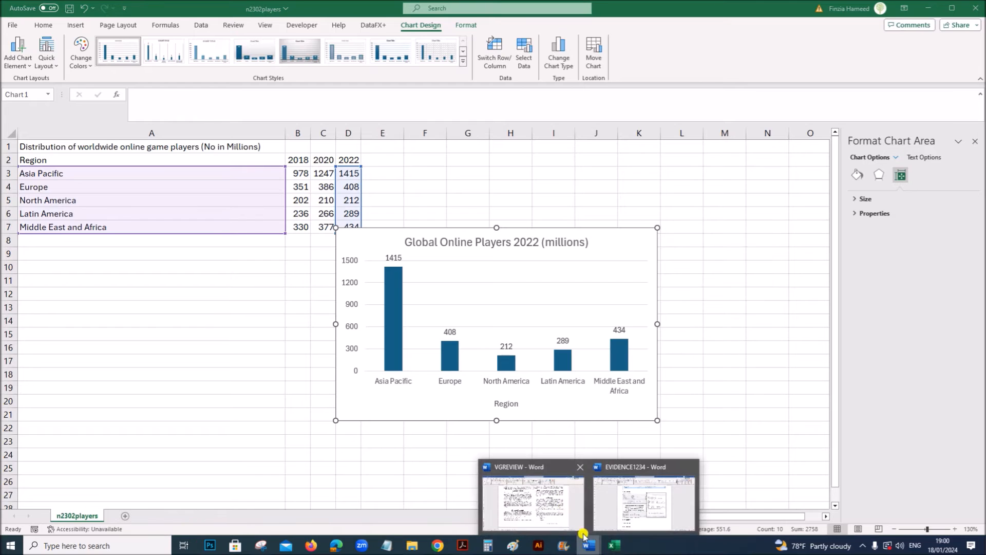
{"action": "left_click", "coordinate": [548, 501]}
{"action": "key", "text": "ctrl+v"}
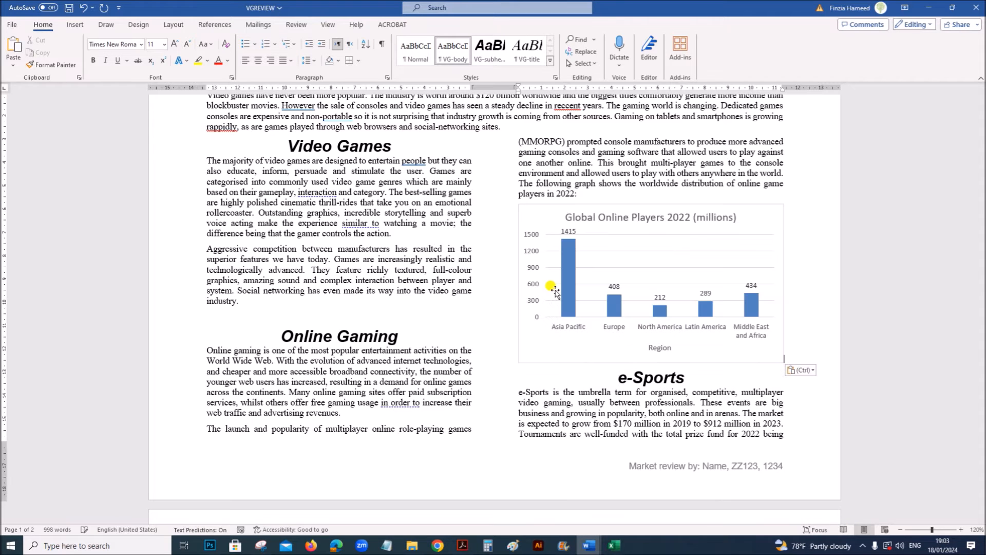
- Read question 12's column width, data label and spacing requirements in Acrobat, and return to the VGREVIEW document in Word
{"action": "left_click", "coordinate": [464, 547]}
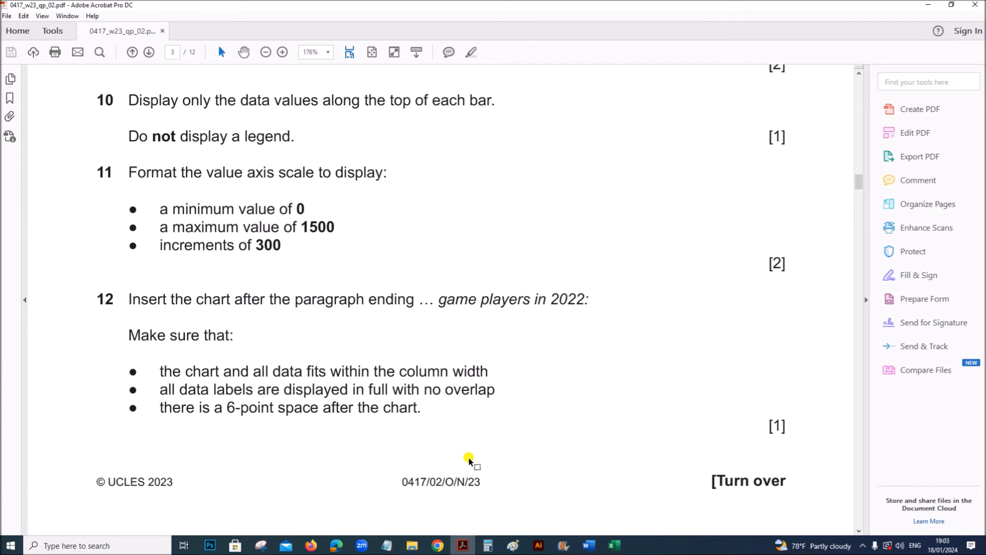
{"action": "scroll", "coordinate": [469, 457], "scroll_direction": "down", "scroll_amount": 2}
{"action": "scroll", "coordinate": [468, 457], "scroll_direction": "down", "scroll_amount": 3}
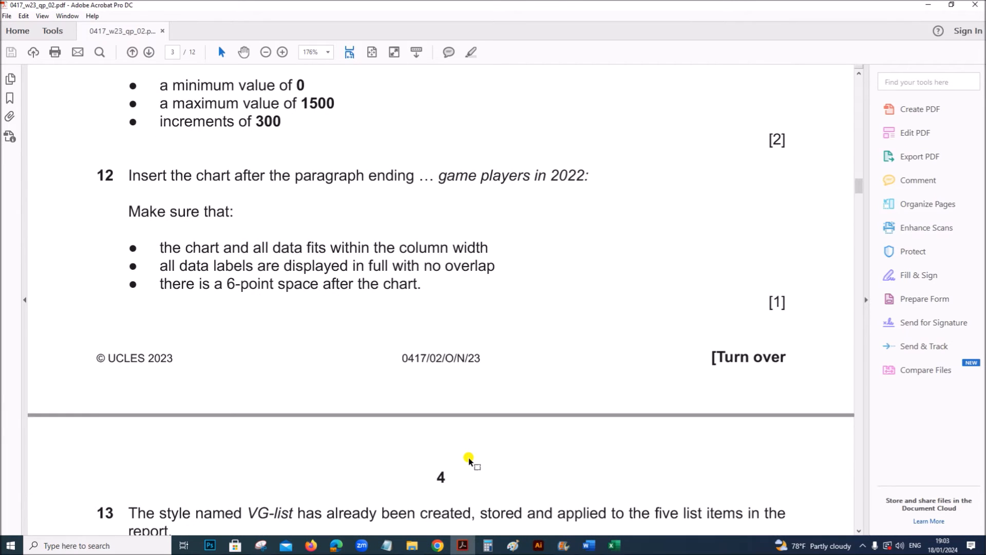
{"action": "scroll", "coordinate": [469, 457], "scroll_direction": "up", "scroll_amount": 1}
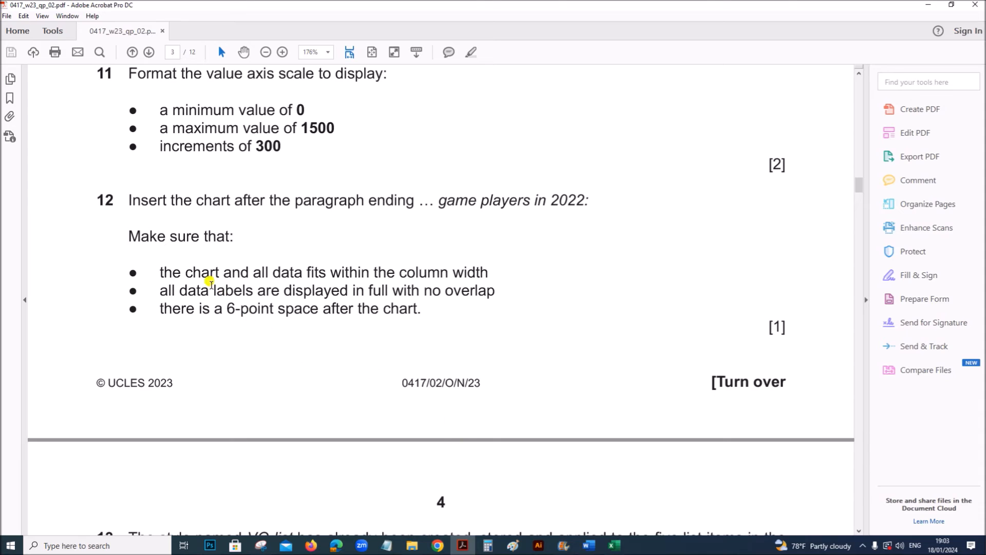
{"action": "left_click_drag", "start_coordinate": [202, 271], "coordinate": [477, 271]}
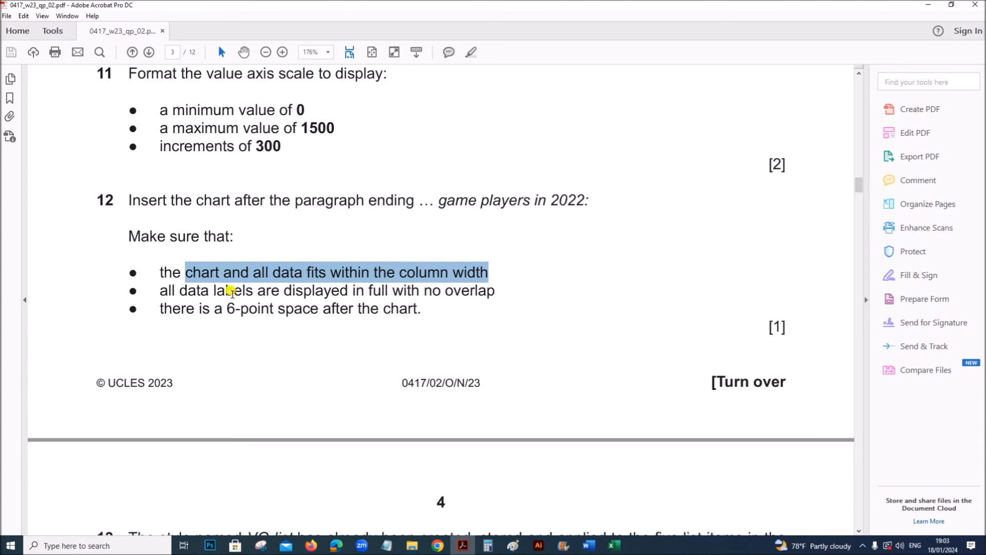
{"action": "left_click_drag", "start_coordinate": [208, 291], "coordinate": [419, 291]}
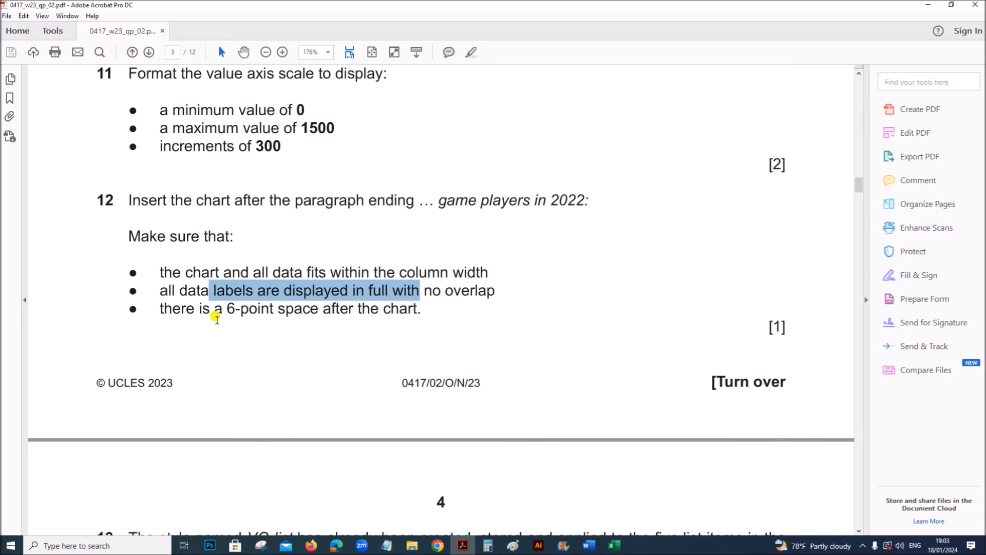
{"action": "left_click", "coordinate": [200, 310]}
{"action": "left_click_drag", "start_coordinate": [199, 311], "coordinate": [389, 309]}
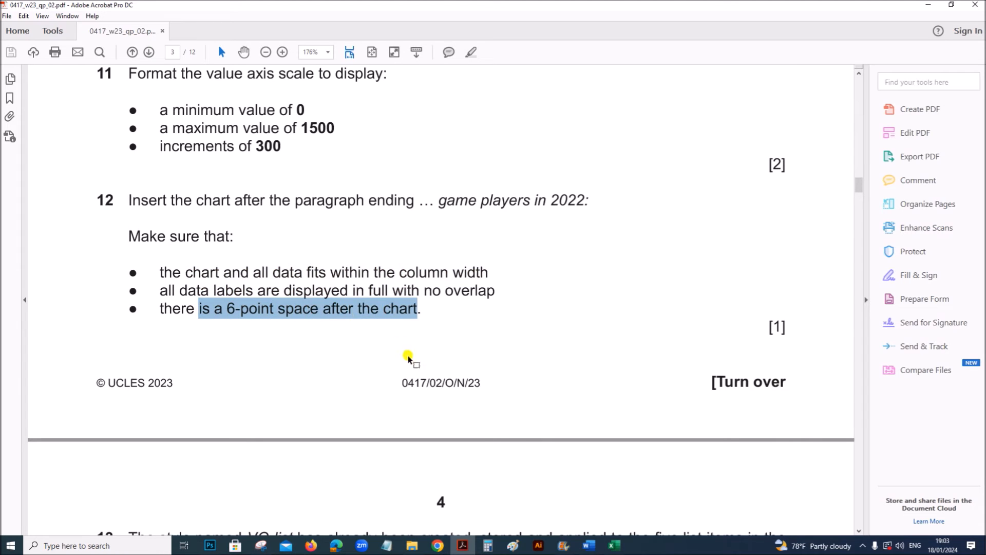
{"action": "mouse_move", "coordinate": [589, 544]}
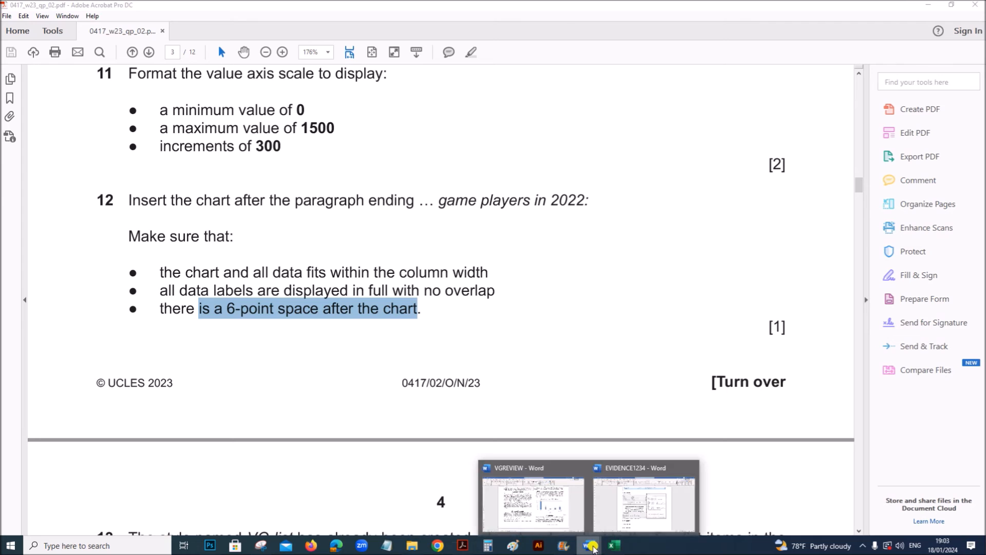
{"action": "left_click", "coordinate": [553, 521]}
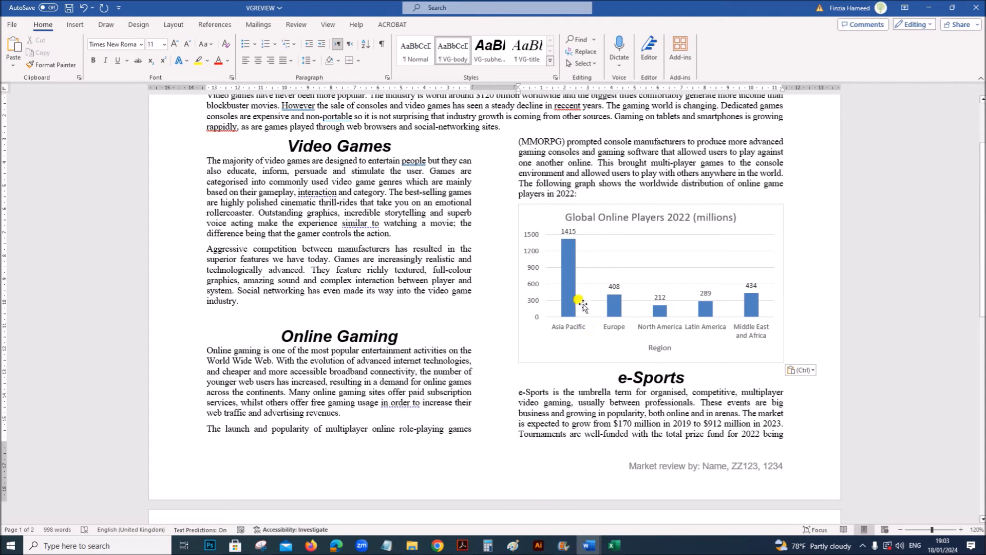
- Inspect the pasted chart's fit within the column and its data labels for overlap
{"action": "left_click", "coordinate": [622, 280]}
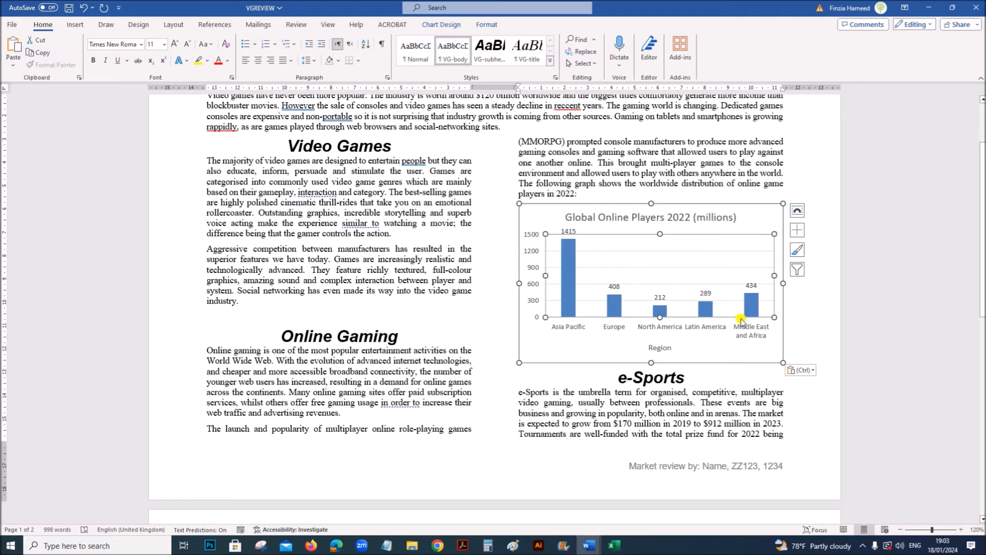
{"action": "left_click", "coordinate": [726, 350]}
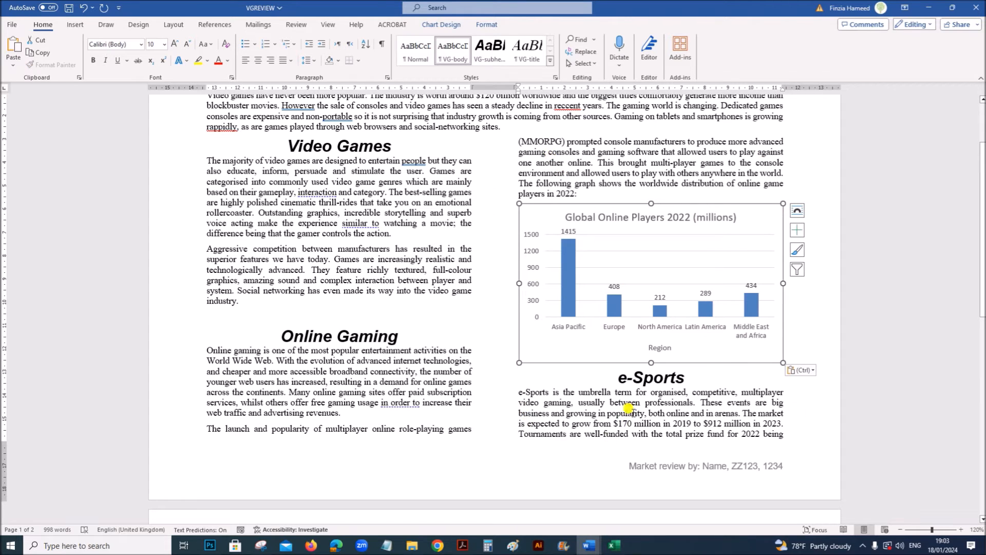
{"action": "left_click", "coordinate": [714, 411]}
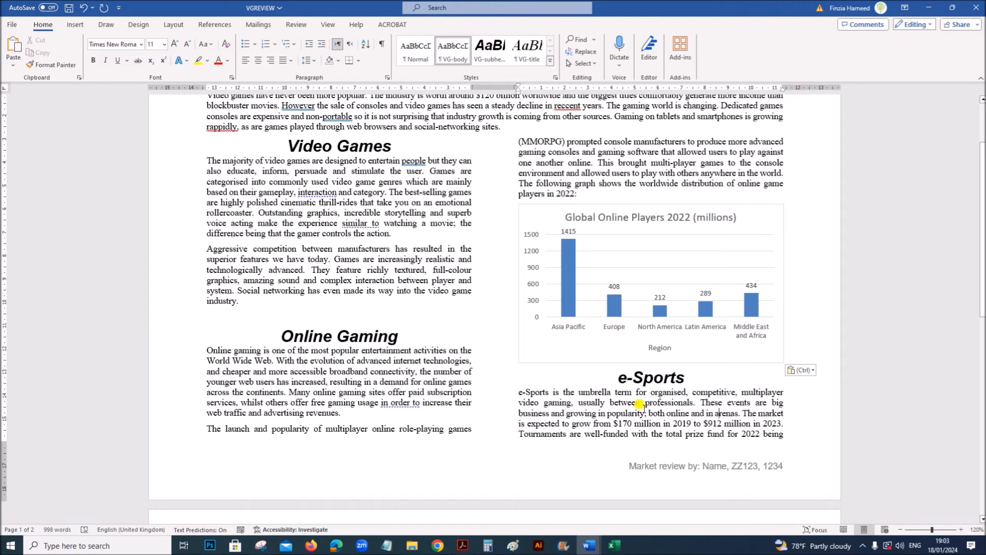
- Check question 12's spacing requirement in Acrobat, then set 6 pt paragraph spacing before the "e-Sports" heading below the chart in Word
{"action": "left_click", "coordinate": [462, 546]}
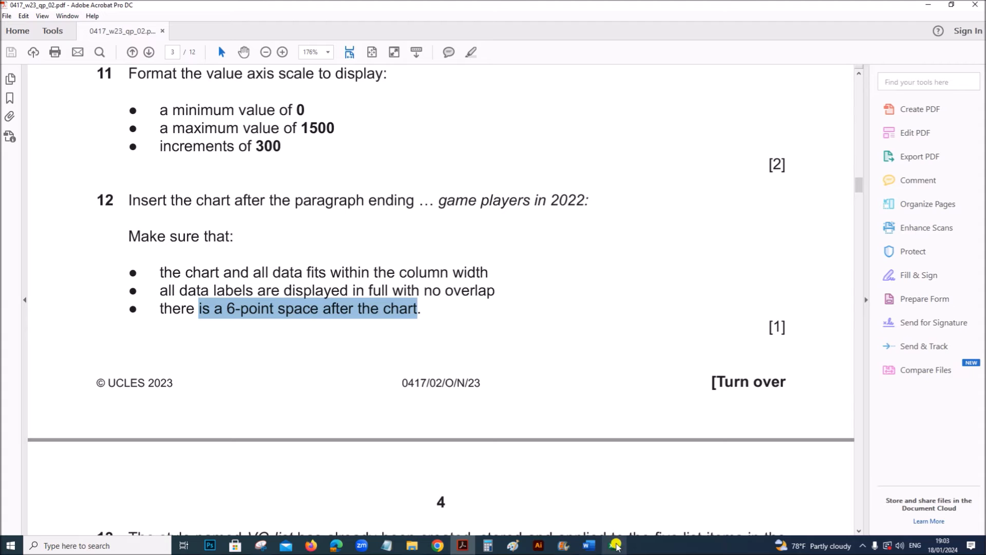
{"action": "mouse_move", "coordinate": [589, 549]}
{"action": "left_click", "coordinate": [561, 501]}
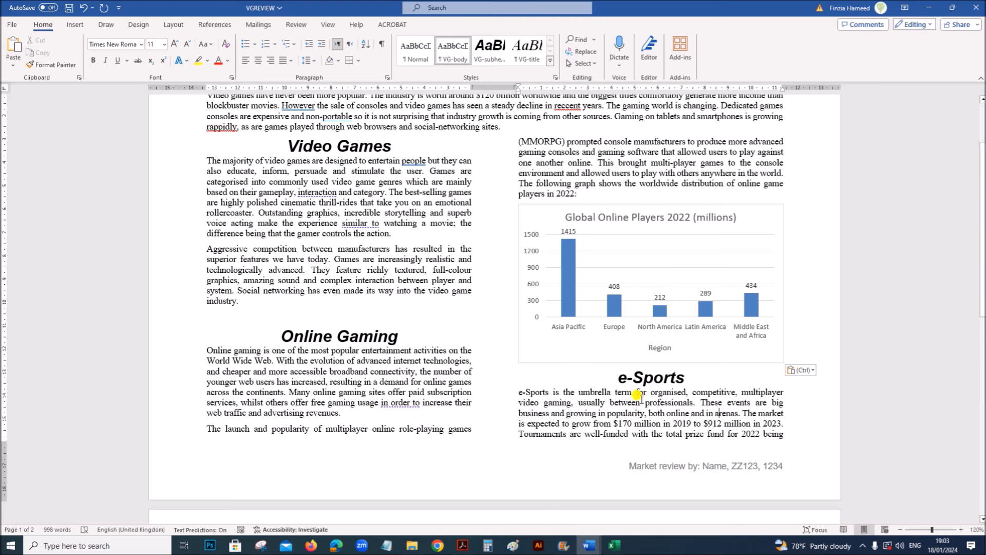
{"action": "left_click_drag", "start_coordinate": [617, 378], "coordinate": [693, 379]}
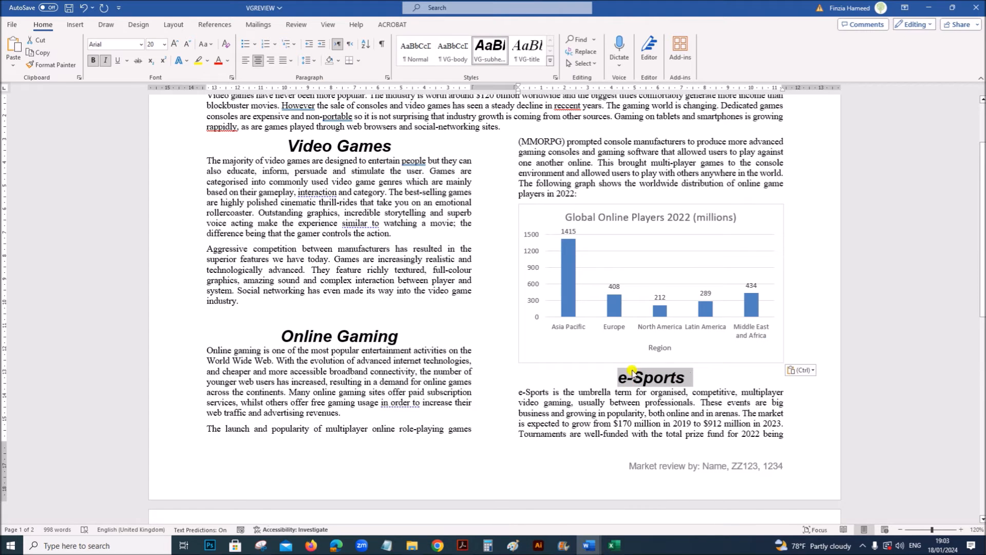
{"action": "right_click", "coordinate": [643, 380]}
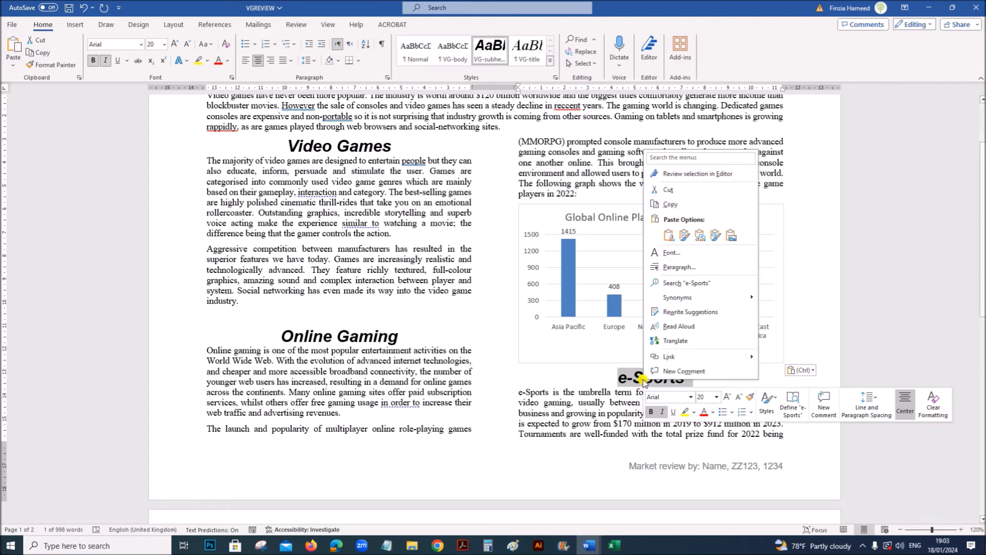
{"action": "left_click", "coordinate": [689, 272]}
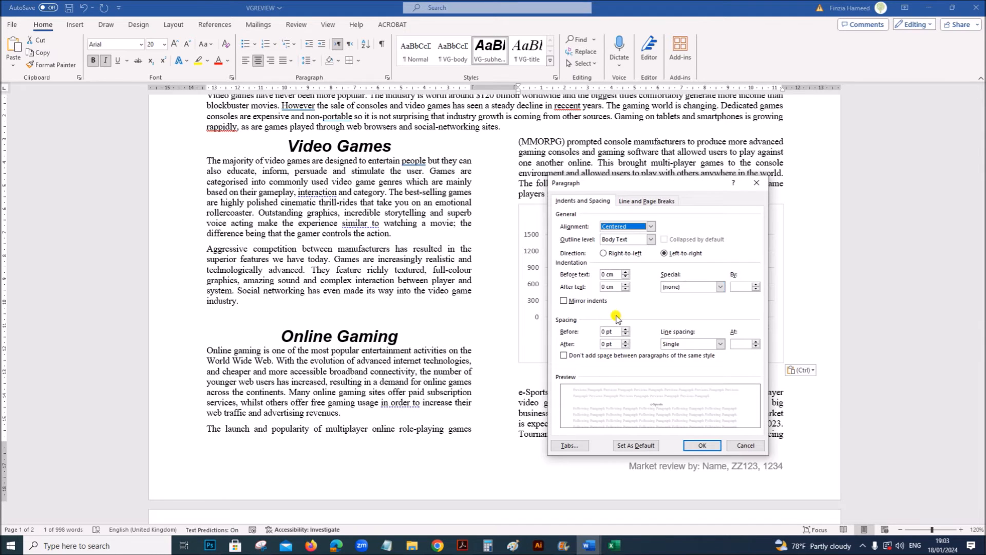
{"action": "double_click", "coordinate": [605, 332]}
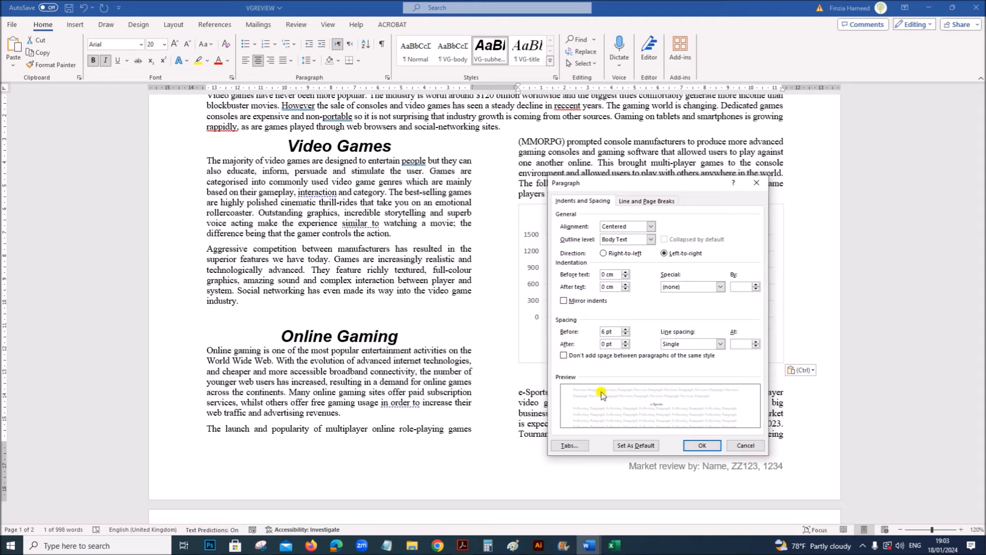
{"action": "left_click", "coordinate": [701, 445]}
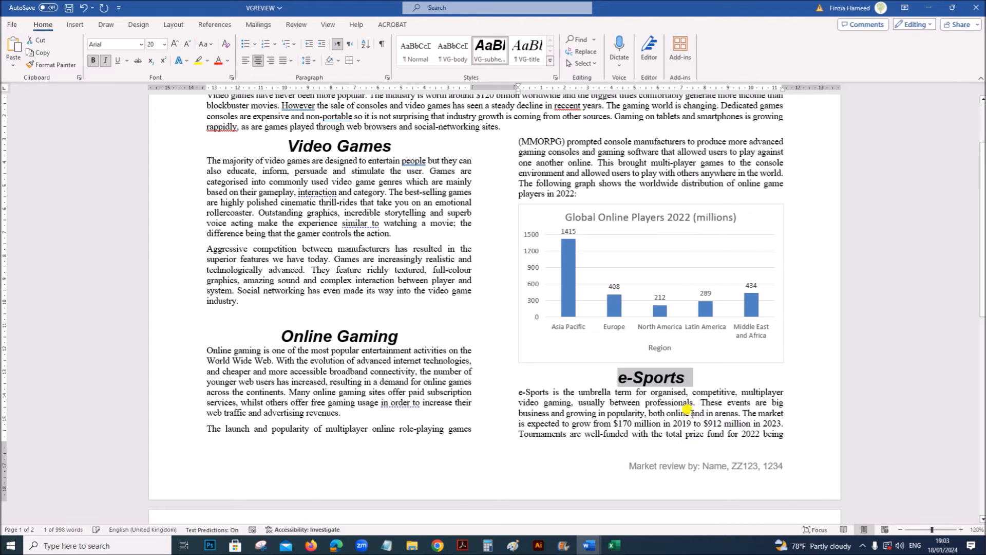
{"action": "left_click", "coordinate": [689, 431]}
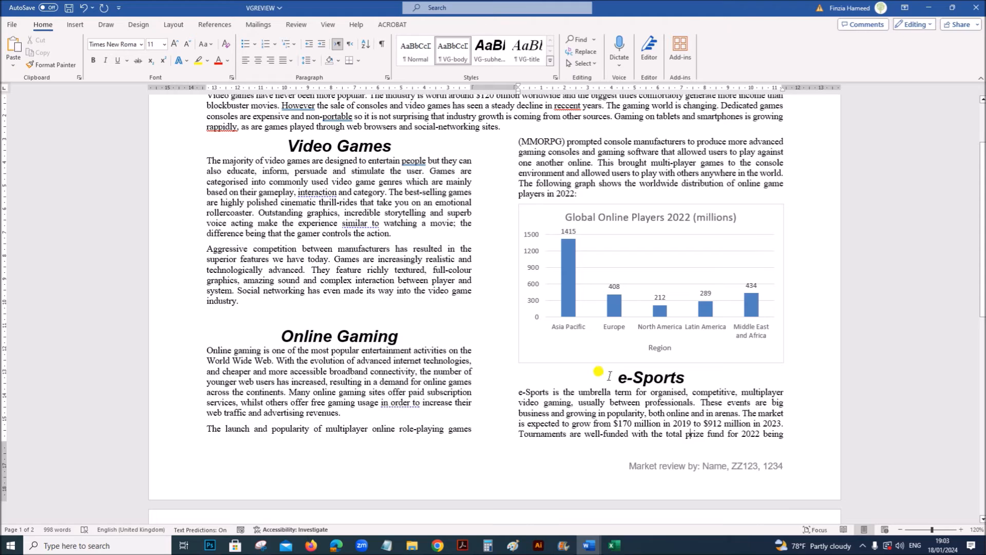
- Read question 13's instructions for modifying the VG-list style in Acrobat, and return to the VGREVIEW document in Word
{"action": "scroll", "coordinate": [627, 406], "scroll_direction": "down", "scroll_amount": 7}
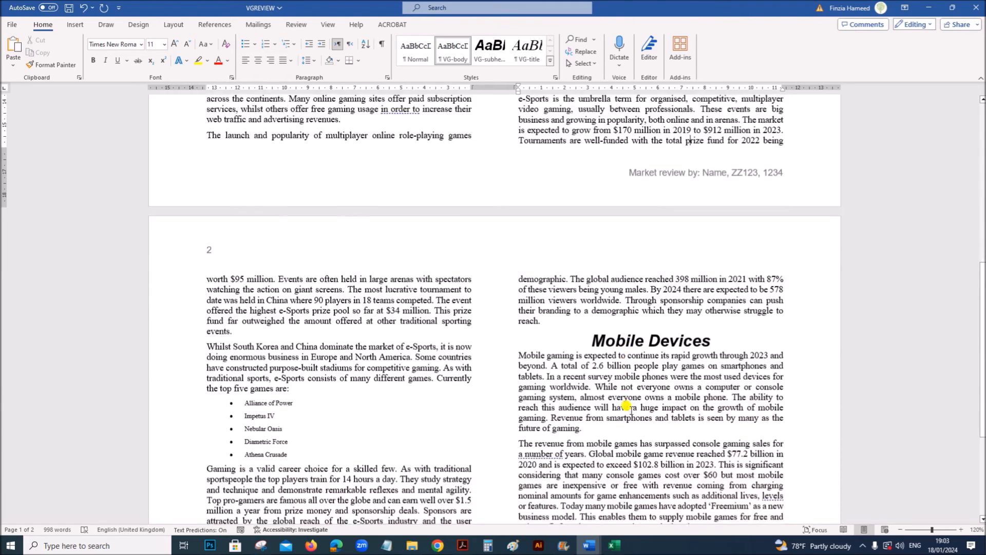
{"action": "left_click", "coordinate": [463, 545]}
{"action": "scroll", "coordinate": [436, 480], "scroll_direction": "down", "scroll_amount": 5}
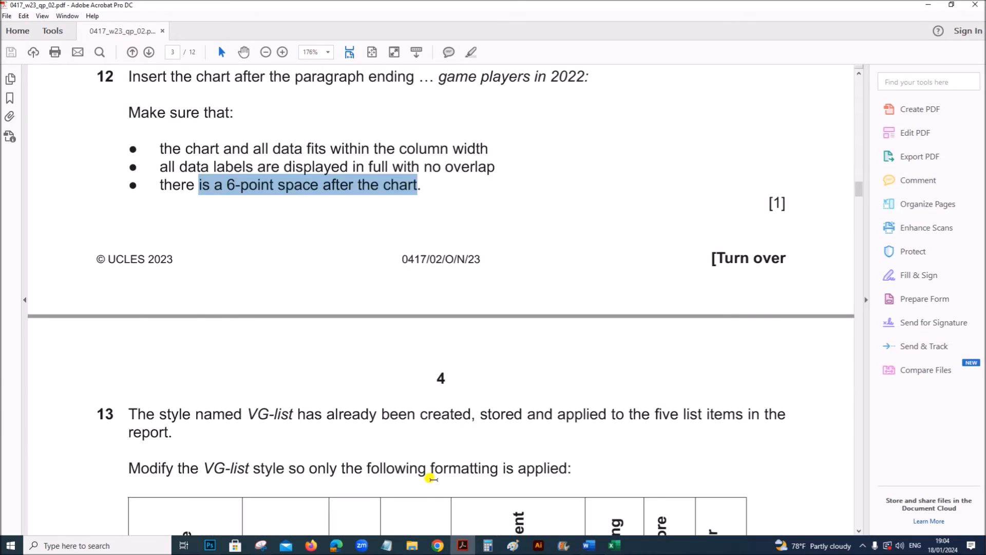
{"action": "scroll", "coordinate": [428, 477], "scroll_direction": "down", "scroll_amount": 2}
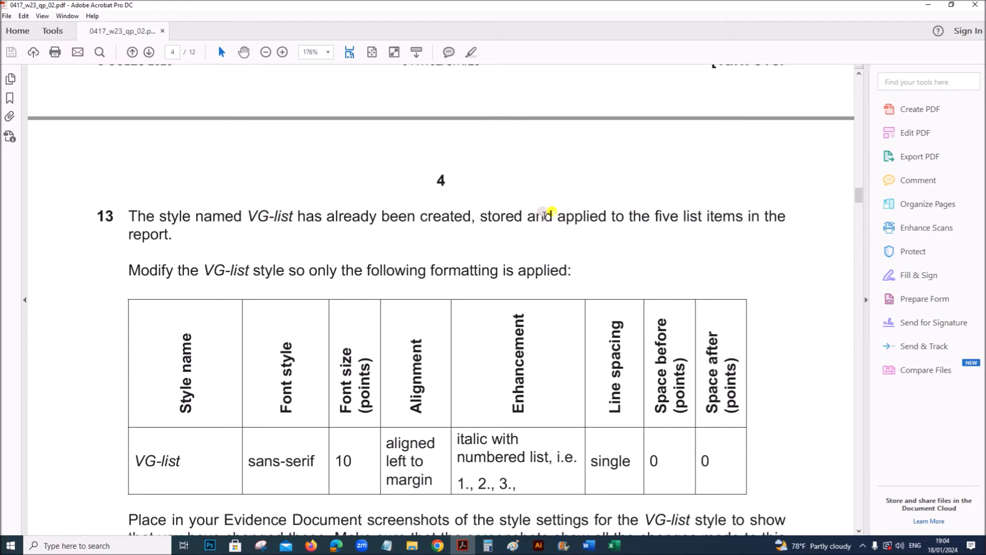
{"action": "left_click_drag", "start_coordinate": [204, 270], "coordinate": [550, 267]}
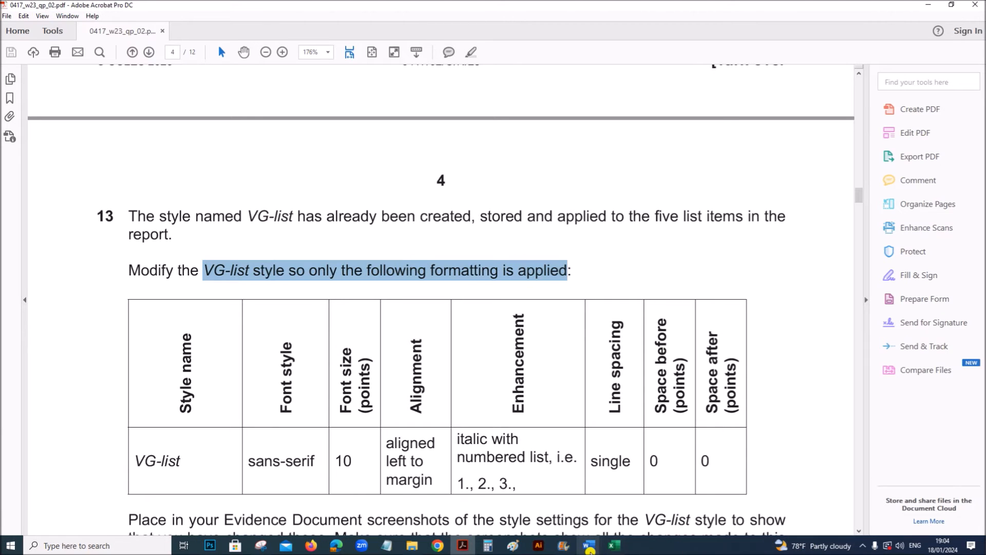
{"action": "mouse_move", "coordinate": [590, 550]}
{"action": "left_click", "coordinate": [550, 516]}
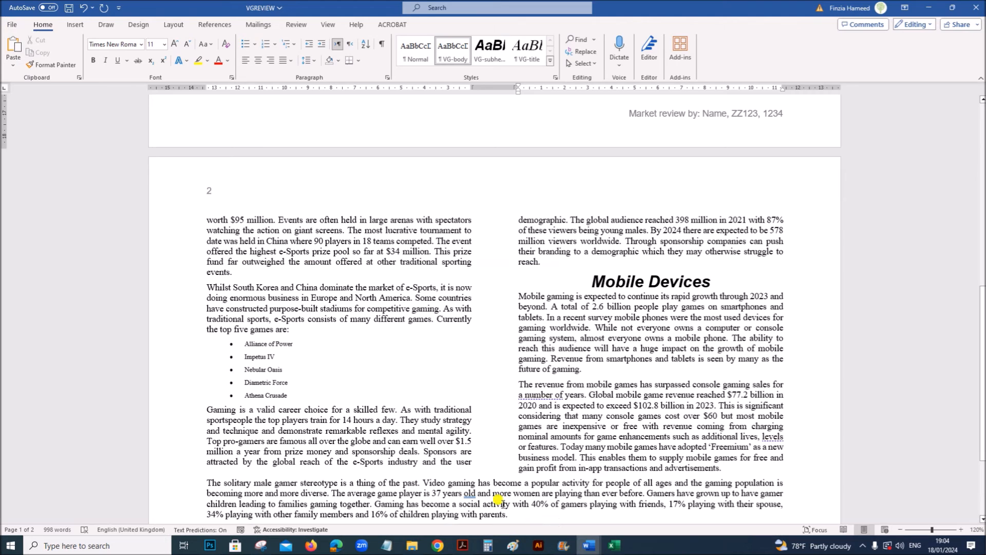
- Display the full list of document styles and open the VG-list style for modification
{"action": "left_click", "coordinate": [550, 62]}
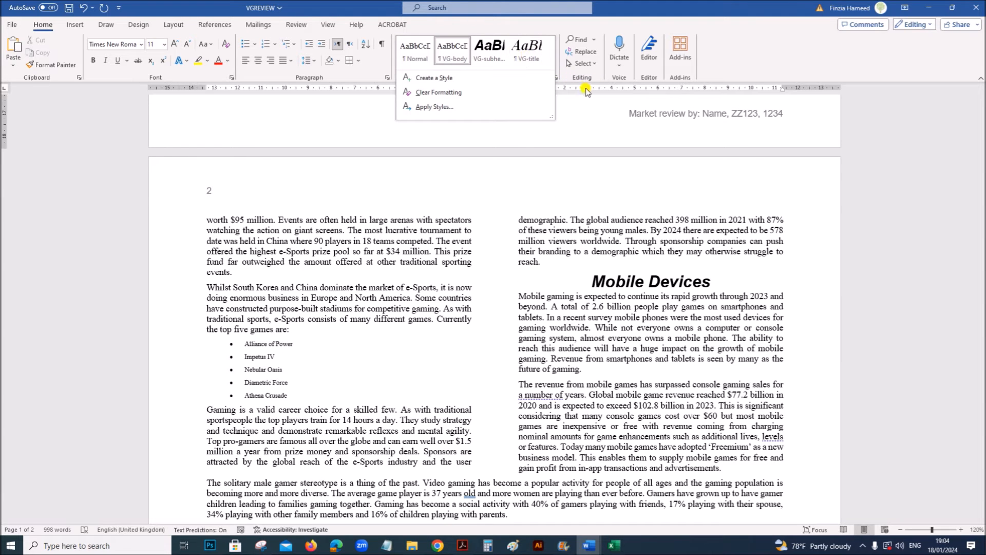
{"action": "left_click", "coordinate": [592, 119]}
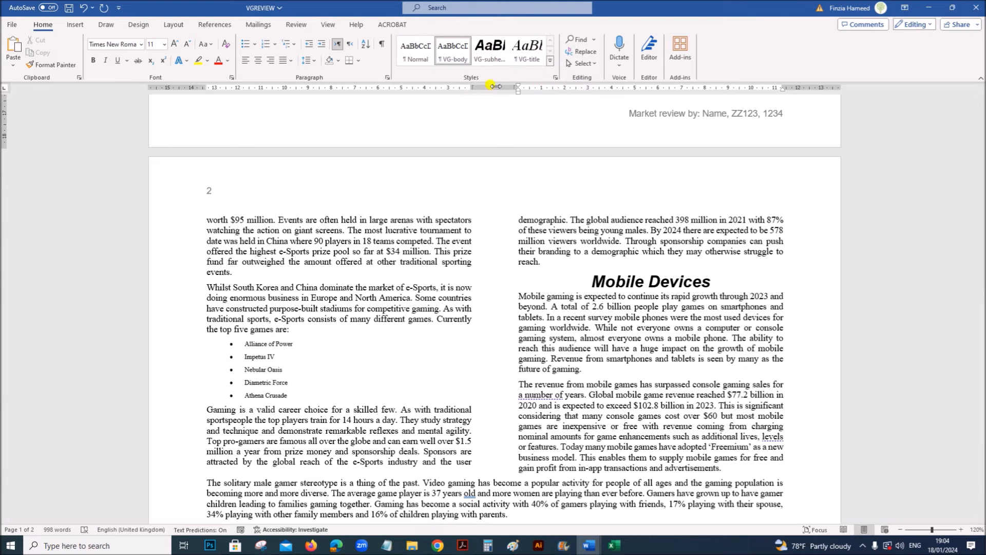
{"action": "left_click", "coordinate": [555, 78]}
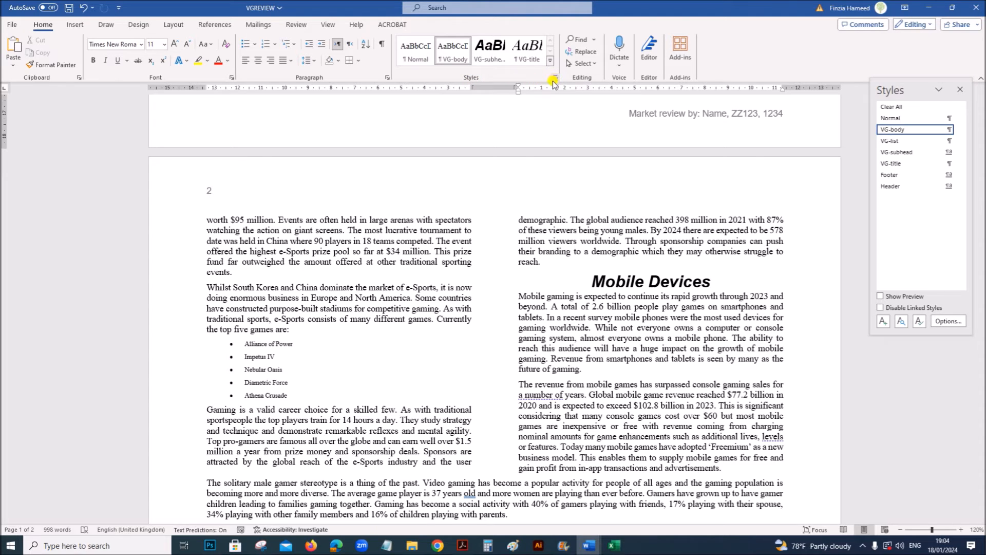
{"action": "mouse_move", "coordinate": [893, 143]}
{"action": "right_click", "coordinate": [893, 142]}
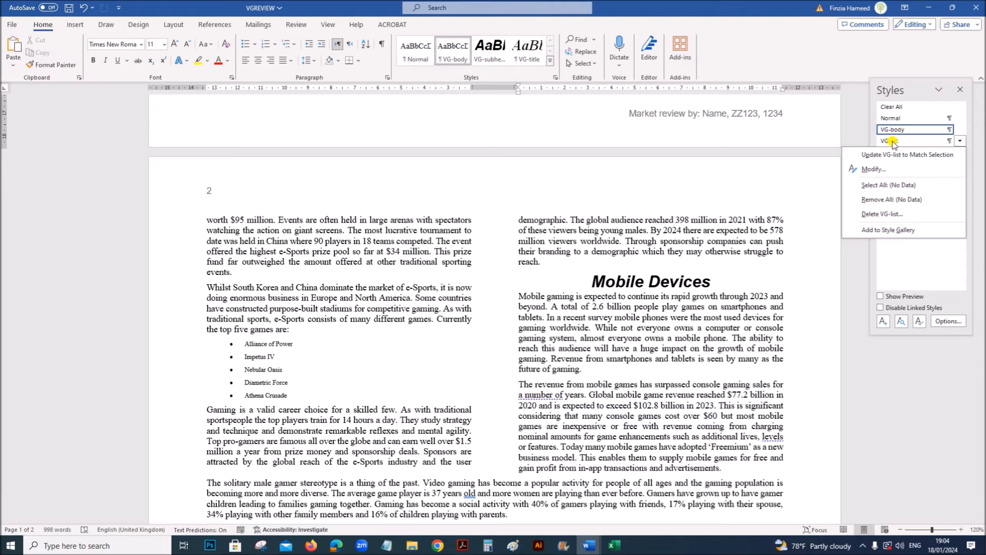
{"action": "left_click", "coordinate": [882, 169]}
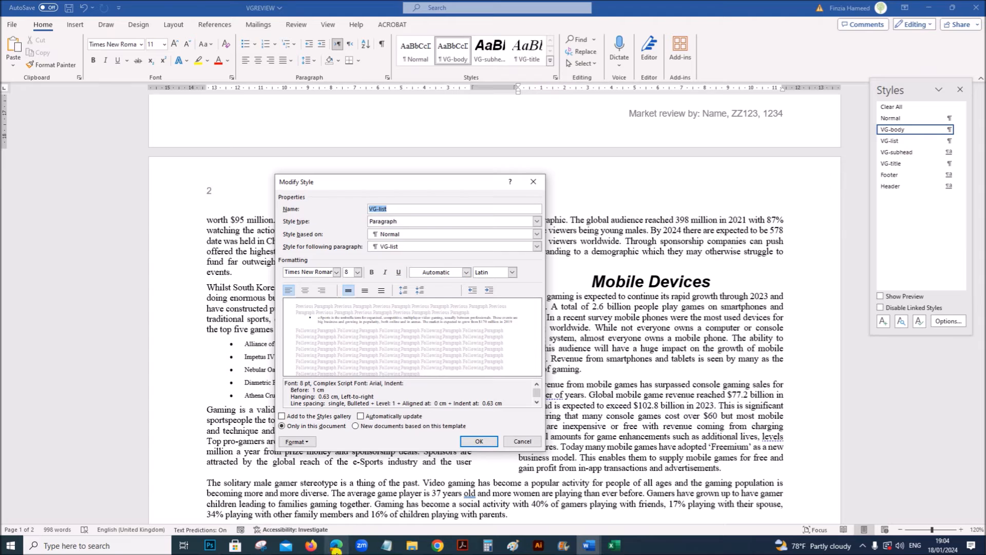
- Check question 13's formatting table in Acrobat, and set the VG-list style's font to Arial in Word
{"action": "left_click", "coordinate": [462, 545]}
{"action": "scroll", "coordinate": [344, 465], "scroll_direction": "down", "scroll_amount": 3}
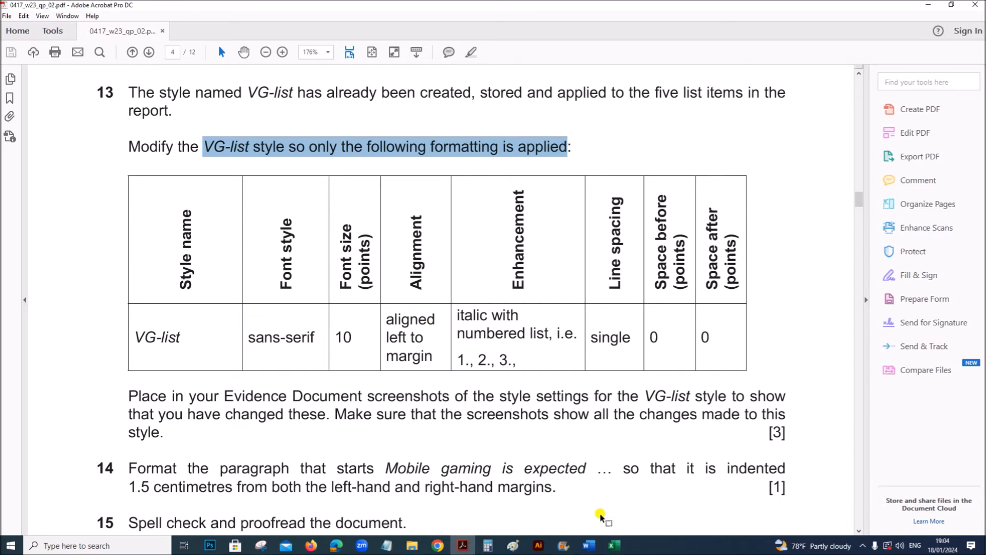
{"action": "mouse_move", "coordinate": [581, 545]}
{"action": "left_click", "coordinate": [538, 515]}
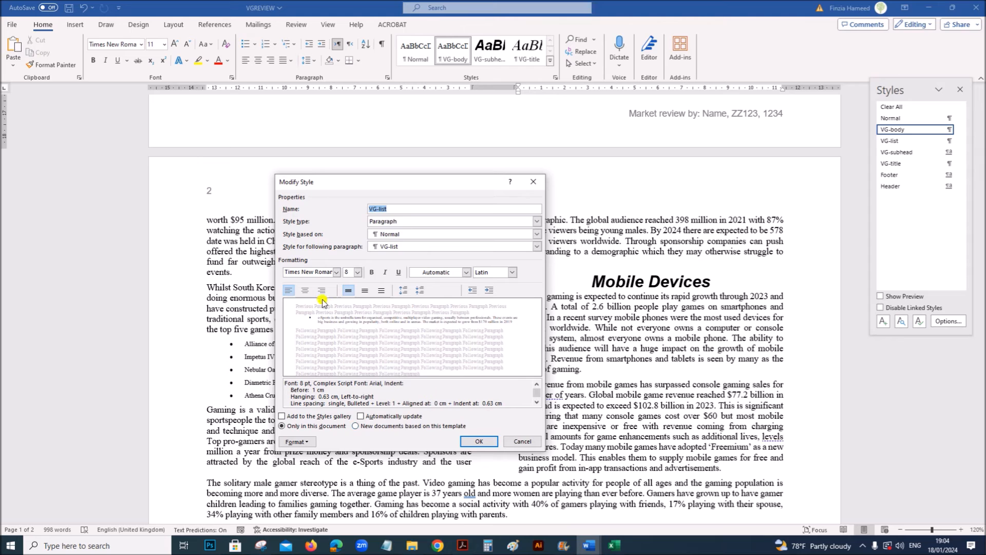
{"action": "left_click", "coordinate": [331, 272]}
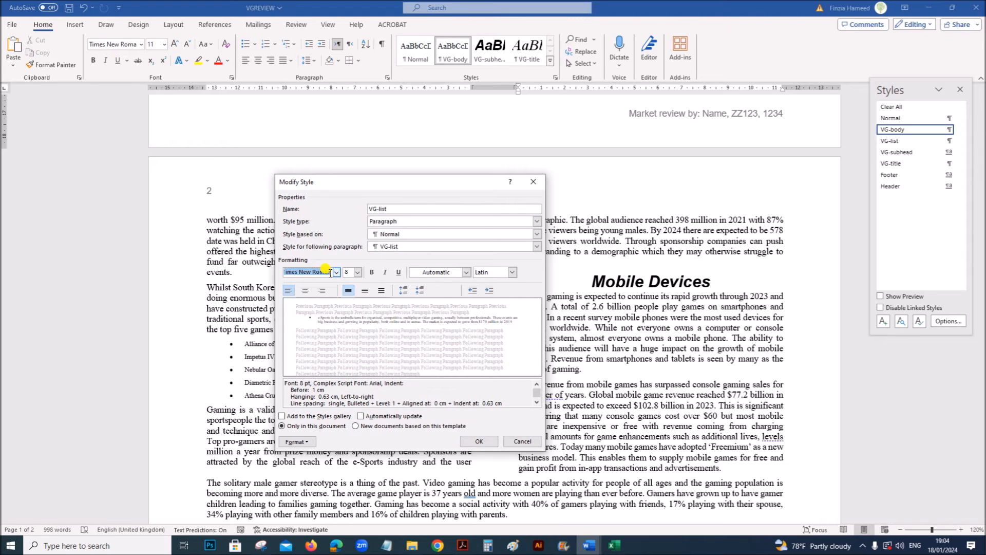
{"action": "type", "text": "Arial"}
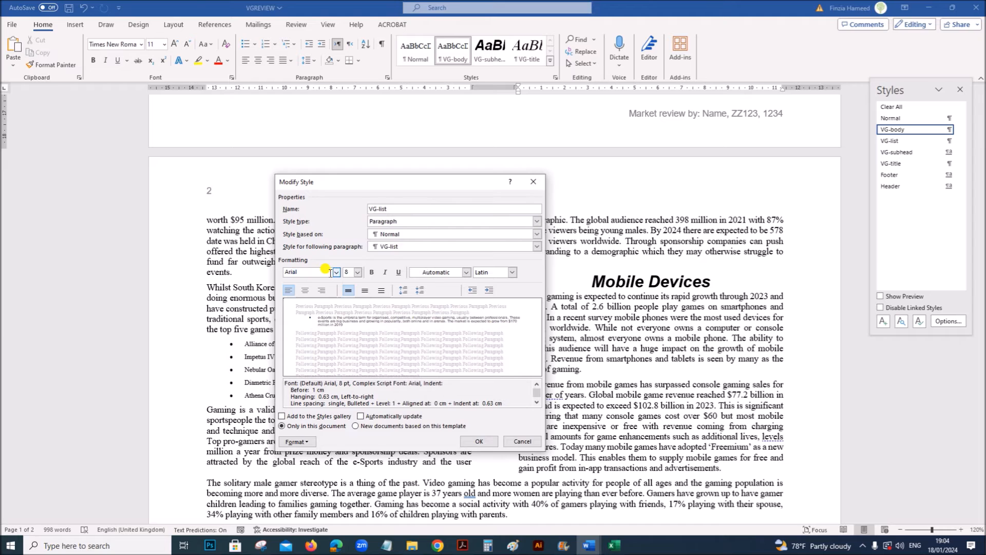
- Check the required font size in Acrobat, and set the VG-list style's font size to 10 points in Word
{"action": "left_click", "coordinate": [462, 545]}
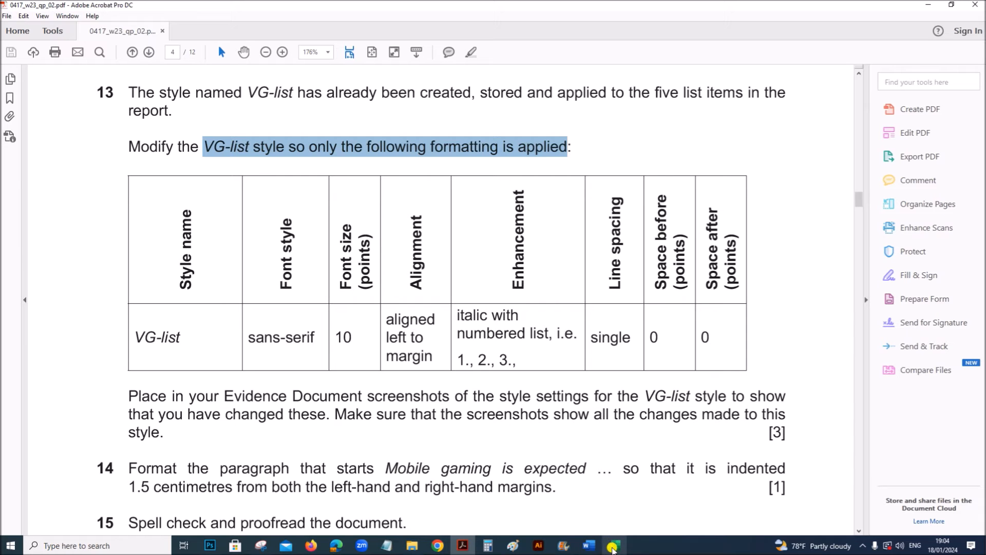
{"action": "mouse_move", "coordinate": [589, 545]}
{"action": "left_click", "coordinate": [493, 474]}
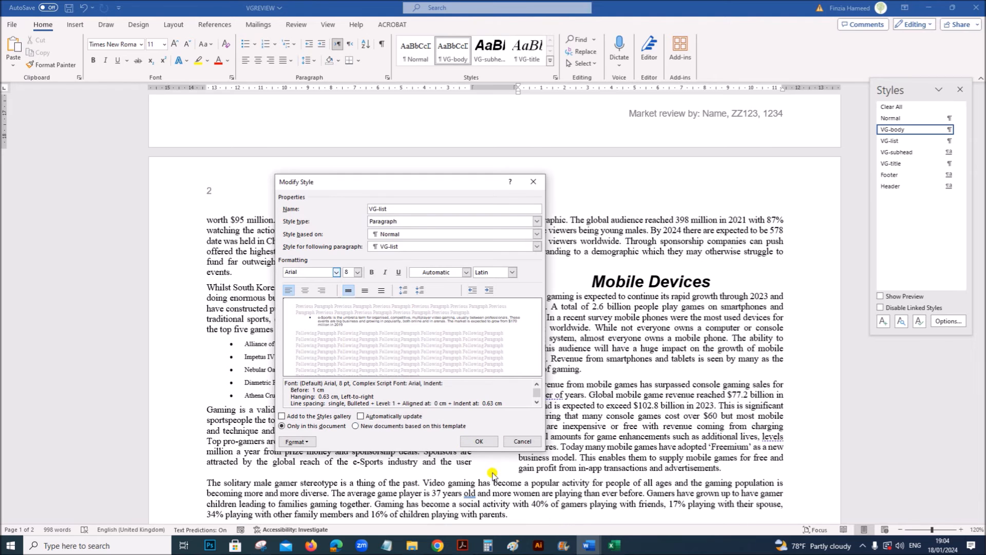
{"action": "left_click", "coordinate": [357, 272]}
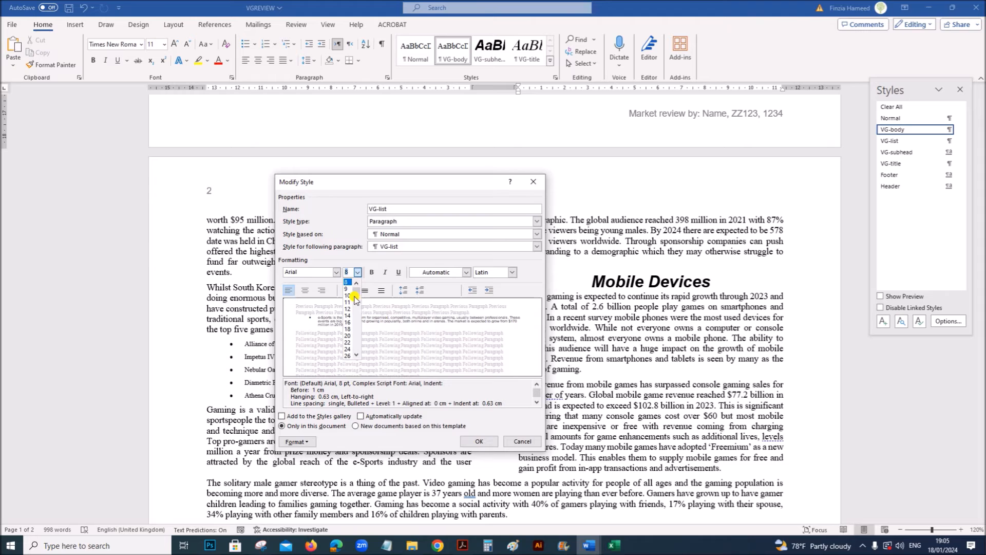
{"action": "left_click", "coordinate": [346, 295]}
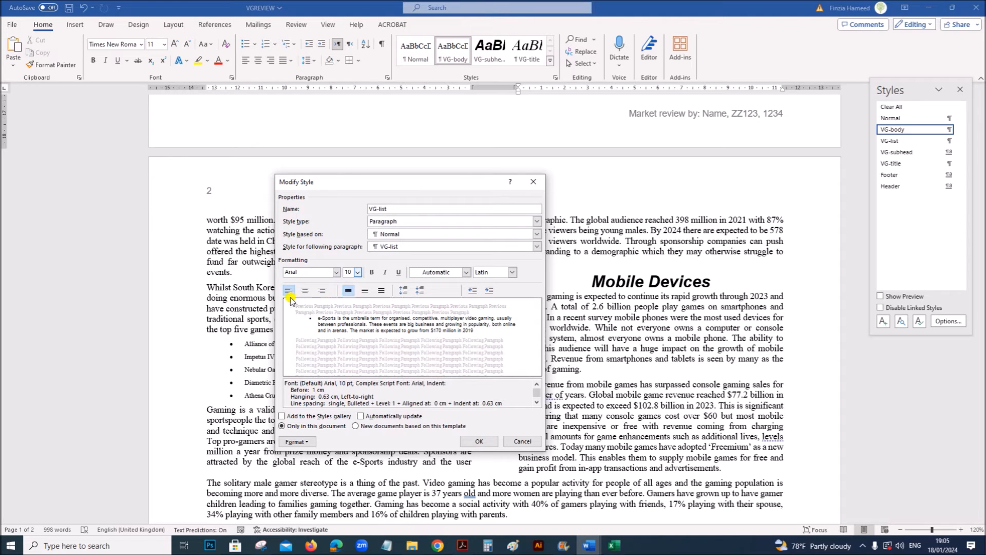
- Check the required enhancement in Acrobat, and apply the 1., 2., 3. numbering format to the VG-list style in Word
{"action": "left_click", "coordinate": [461, 546]}
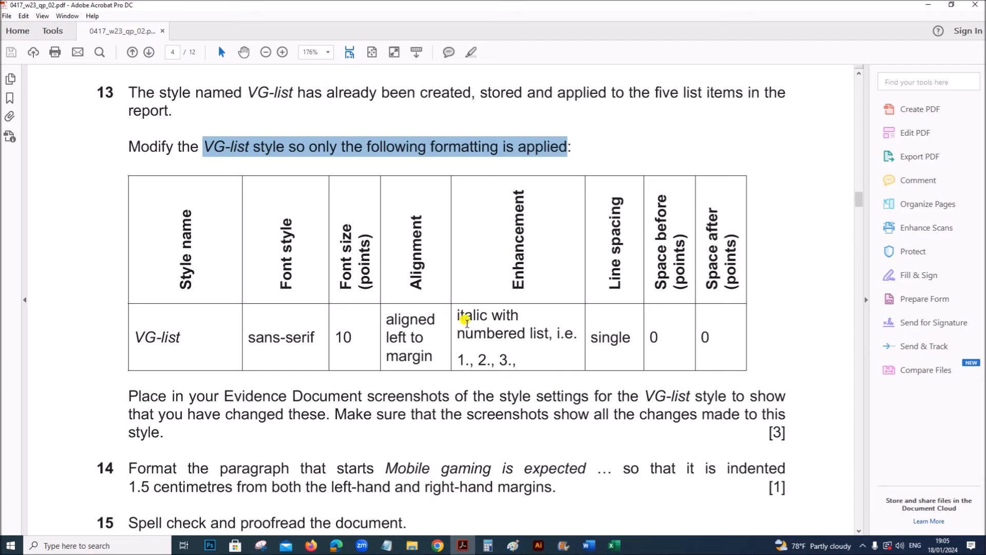
{"action": "left_click_drag", "start_coordinate": [461, 313], "coordinate": [519, 352]}
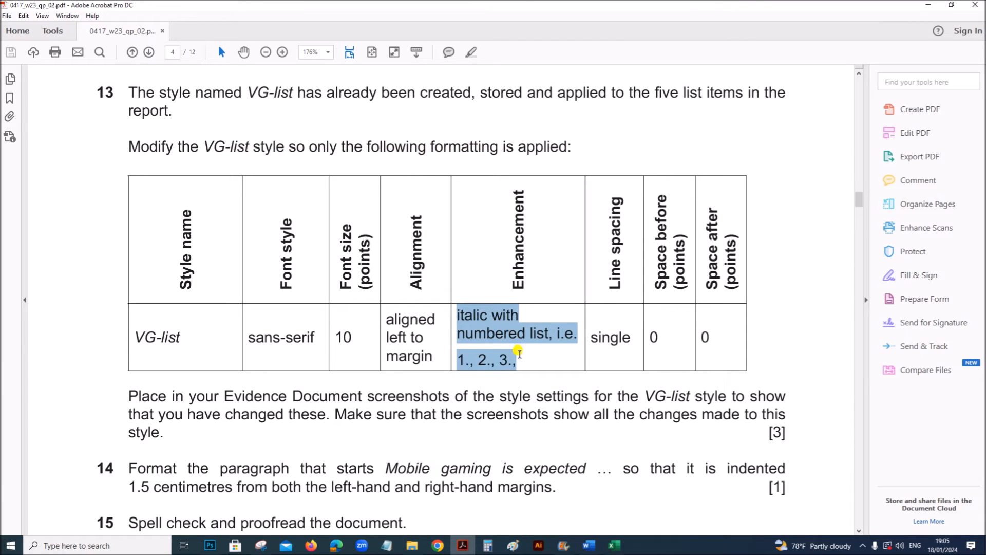
{"action": "left_click", "coordinate": [589, 546]}
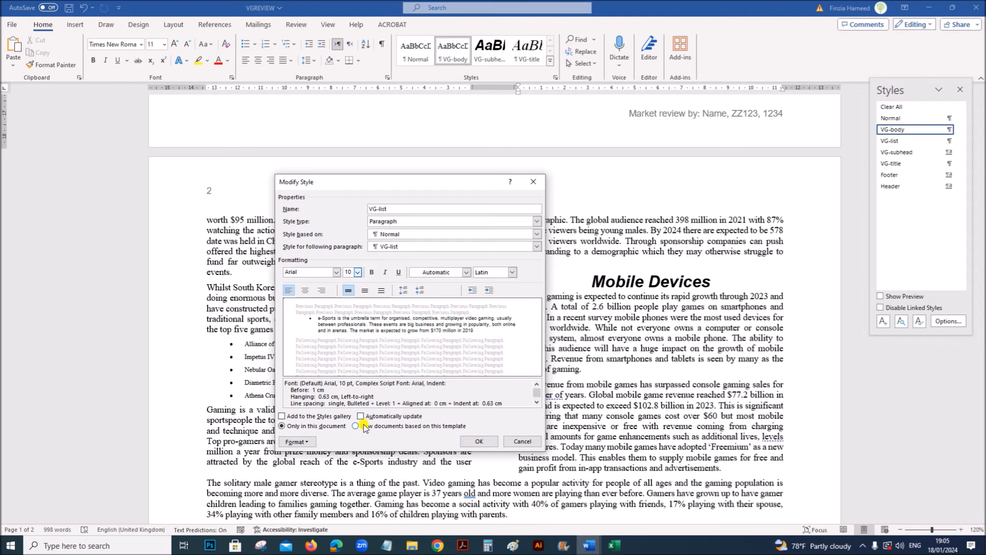
{"action": "left_click", "coordinate": [297, 442]}
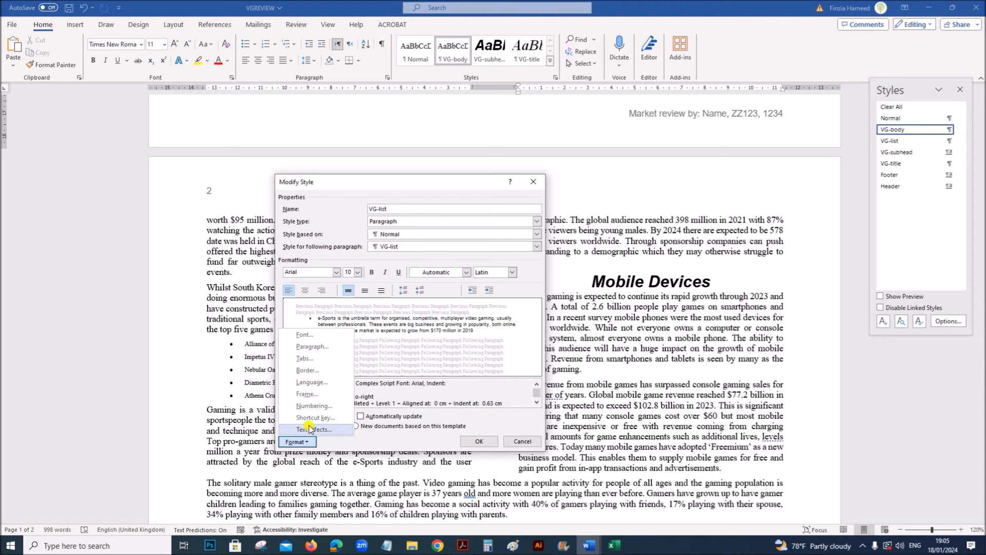
{"action": "left_click", "coordinate": [311, 406]}
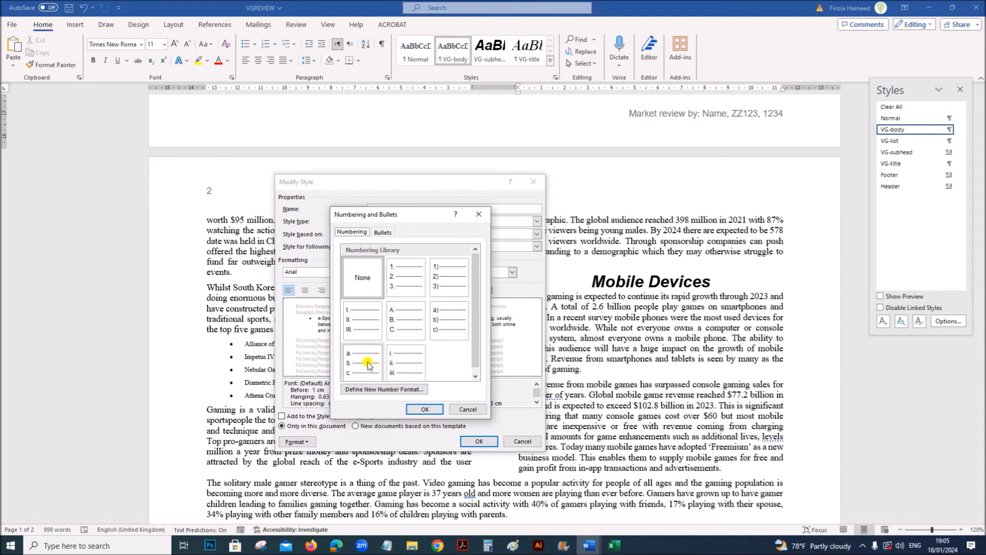
{"action": "left_click", "coordinate": [404, 271]}
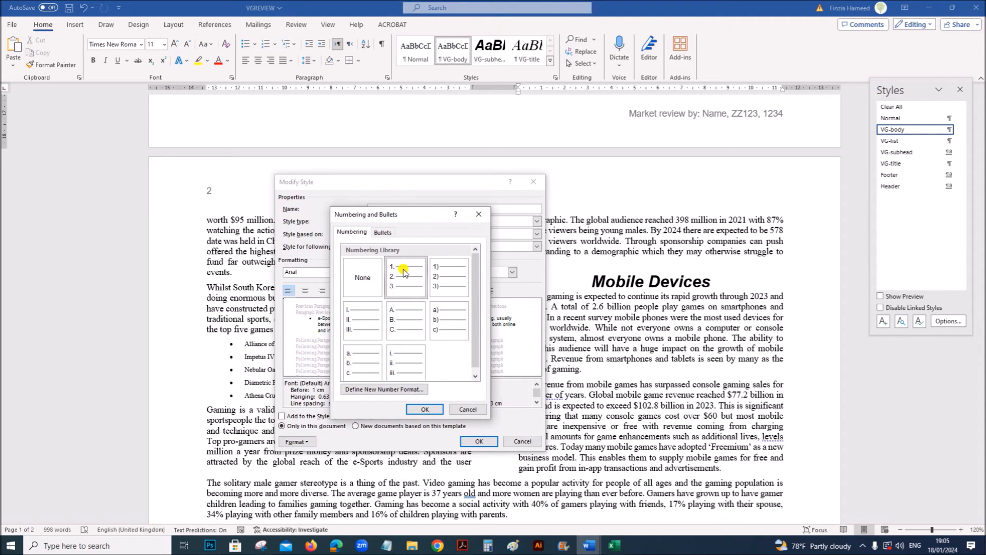
{"action": "left_click", "coordinate": [423, 408]}
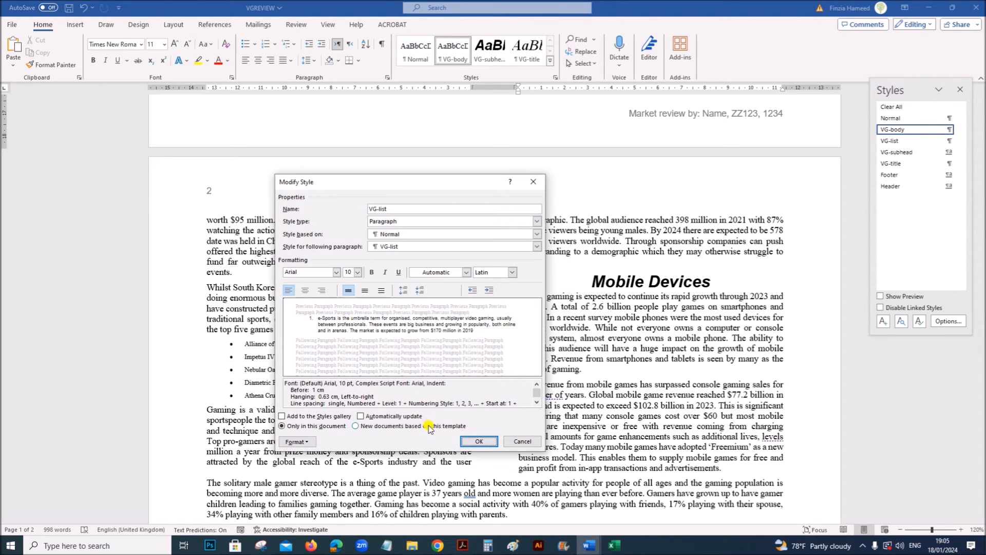
- Check the required spacing in Acrobat, and set the VG-list style to single line spacing with 0 pt after in Word
{"action": "left_click", "coordinate": [463, 546]}
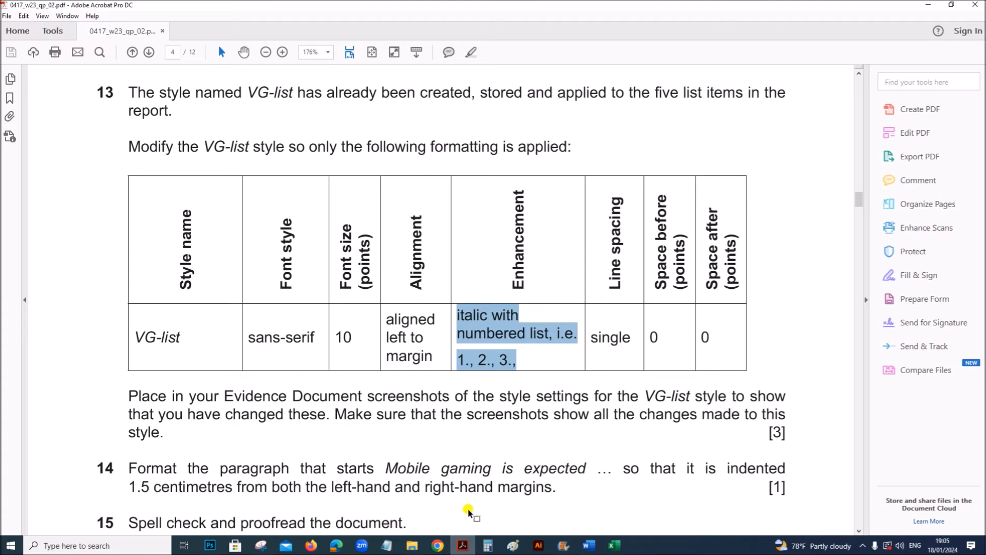
{"action": "left_click", "coordinate": [611, 337]}
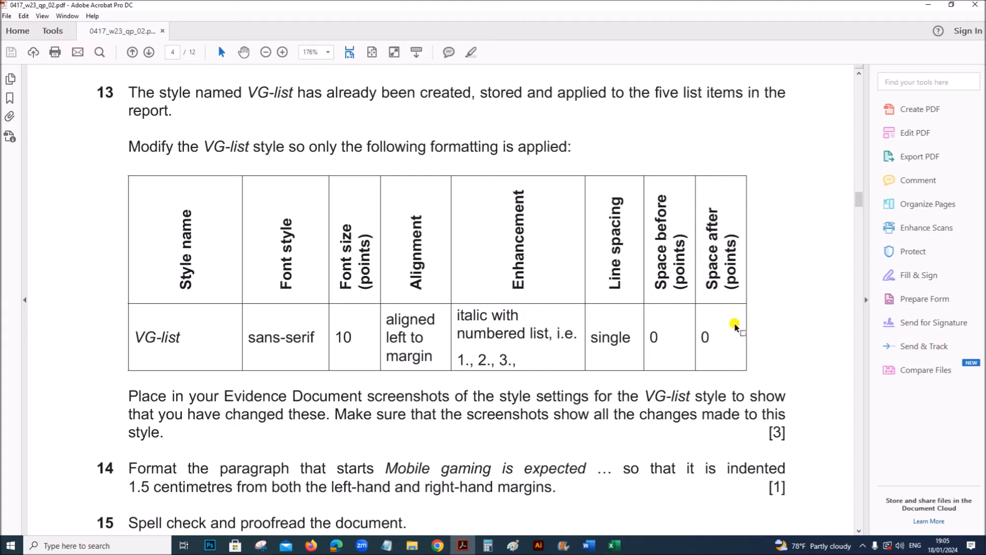
{"action": "mouse_move", "coordinate": [589, 548]}
{"action": "left_click", "coordinate": [549, 493]}
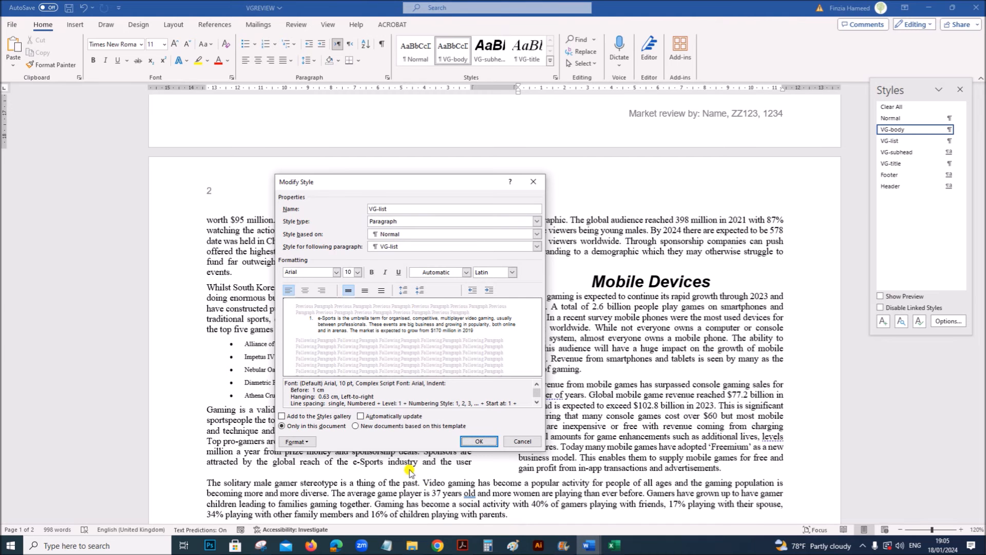
{"action": "left_click", "coordinate": [297, 442]}
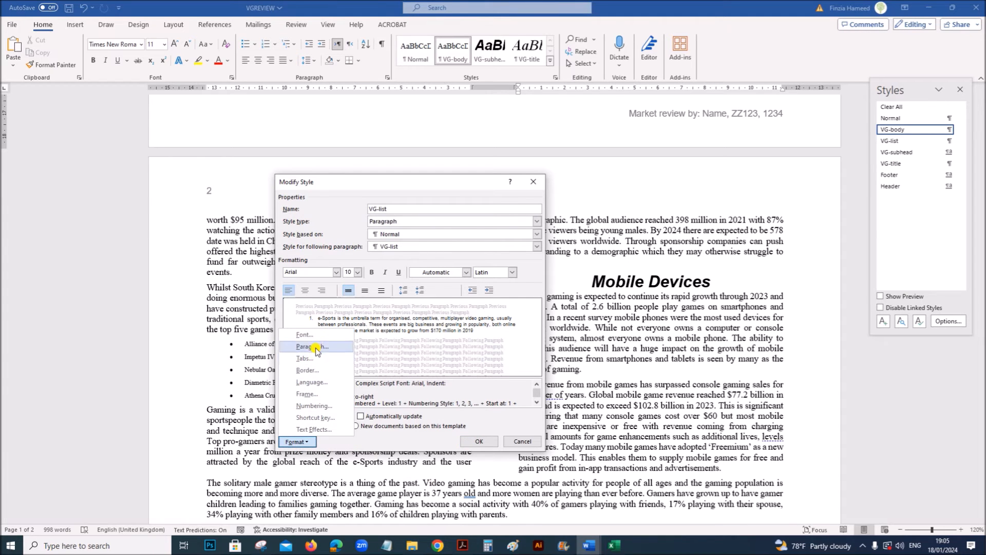
{"action": "left_click", "coordinate": [315, 347]}
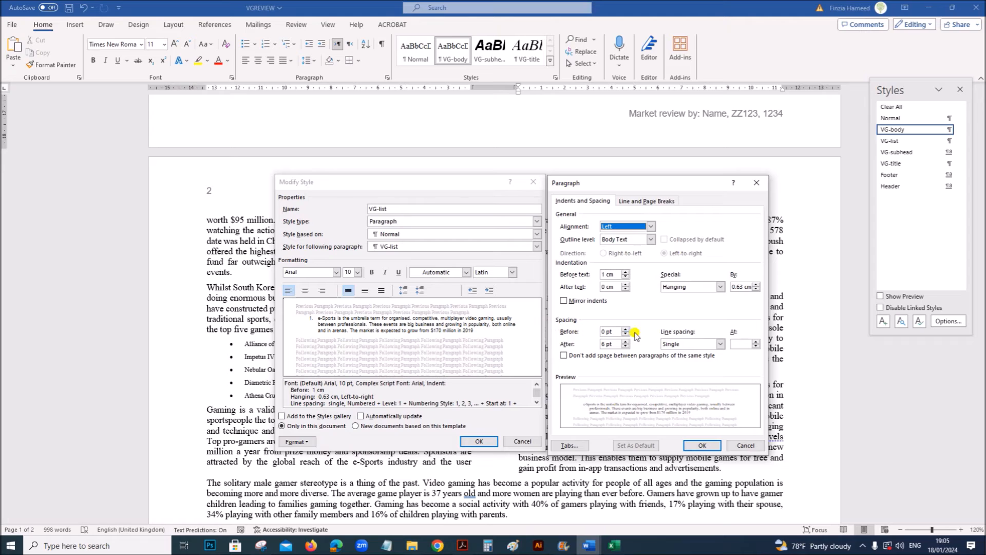
{"action": "left_click", "coordinate": [681, 345]}
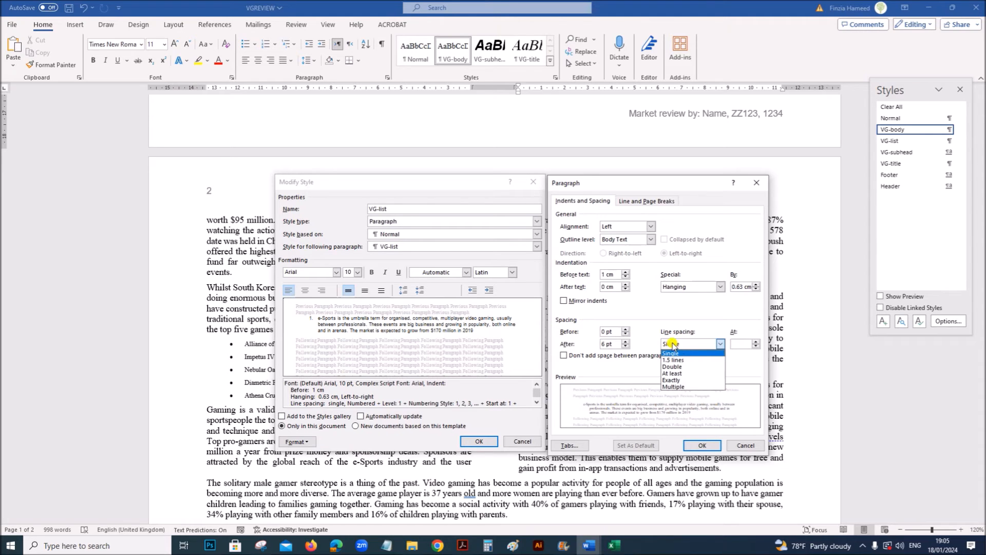
{"action": "double_click", "coordinate": [603, 343]}
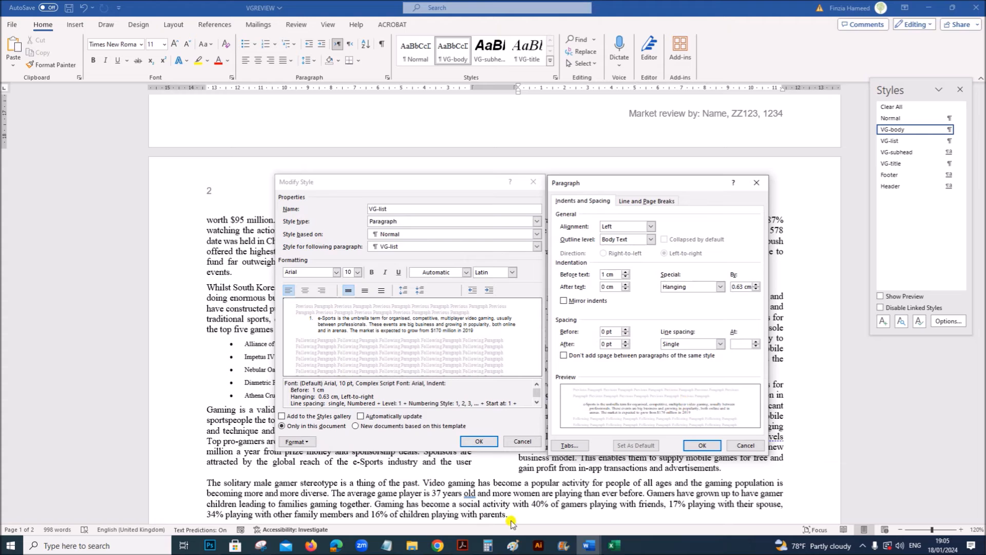
{"action": "mouse_move", "coordinate": [463, 549]}
{"action": "left_click", "coordinate": [702, 445]}
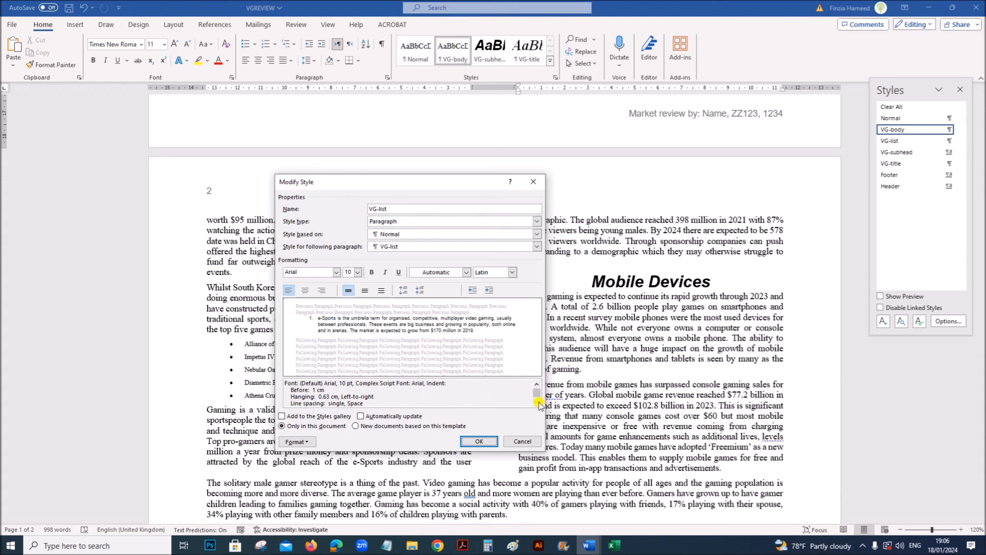
- Review the VG-list style's formatting summary and reopen its paragraph settings
{"action": "left_click", "coordinate": [538, 404]}
{"action": "left_click", "coordinate": [537, 403]}
{"action": "left_click", "coordinate": [538, 403]}
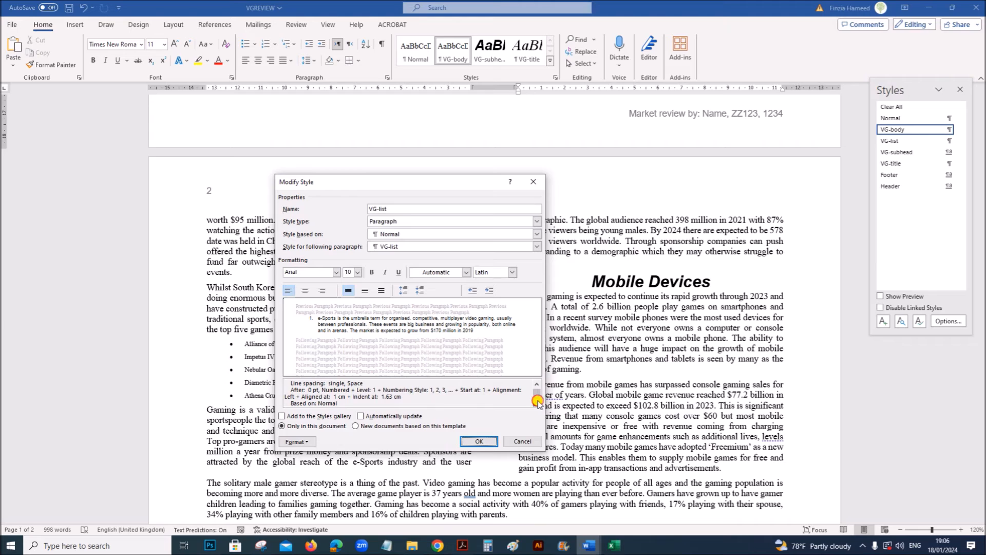
{"action": "left_click_drag", "start_coordinate": [536, 395], "coordinate": [535, 388]}
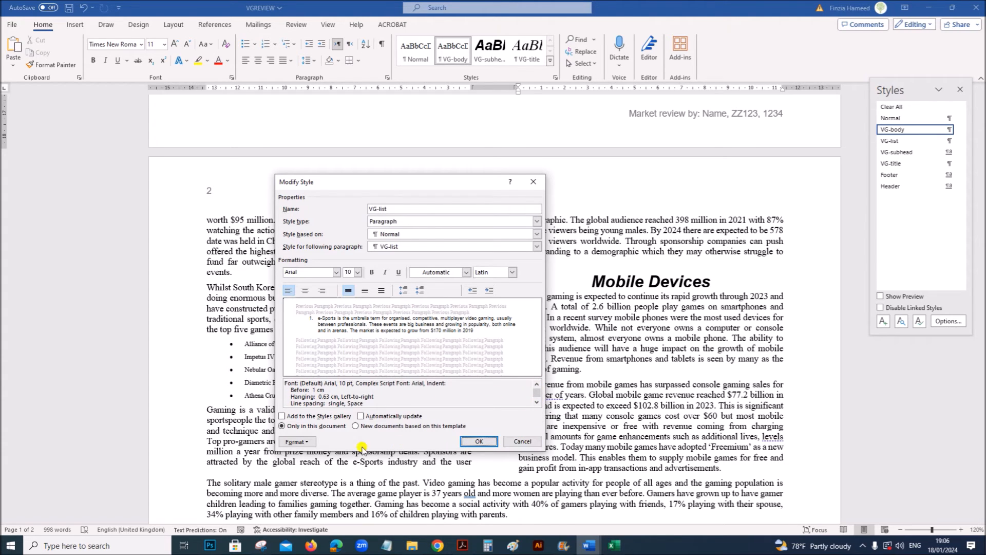
{"action": "left_click", "coordinate": [297, 442]}
{"action": "left_click", "coordinate": [309, 347]}
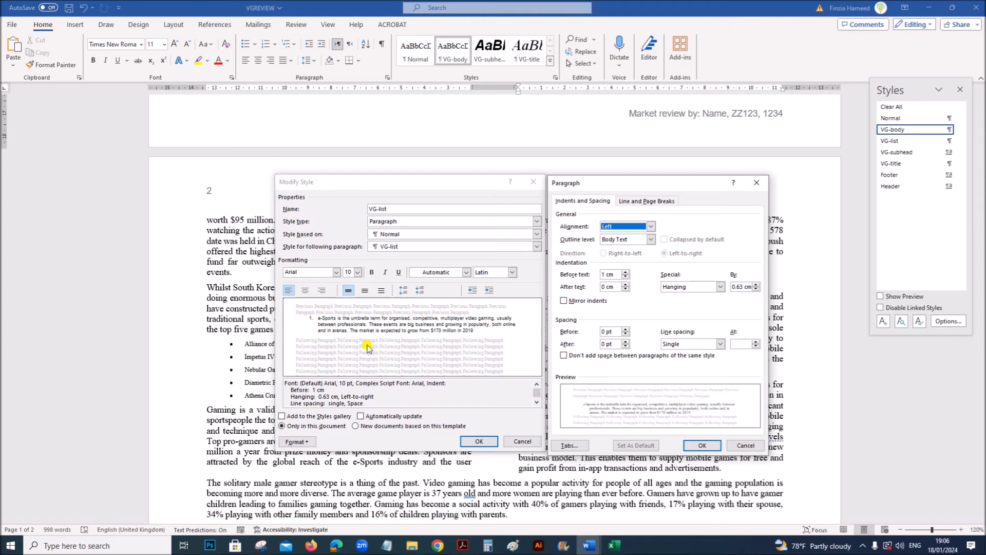
- Check question 13's evidence requirement in Acrobat, and capture Word's Modify Style and Paragraph dialogs together with Snipping Tool
{"action": "left_click", "coordinate": [460, 546]}
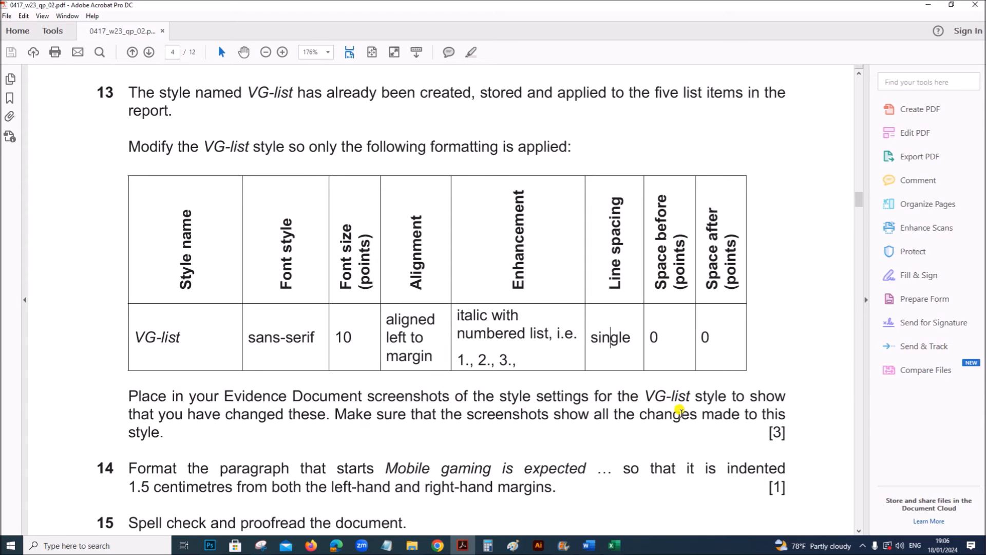
{"action": "mouse_move", "coordinate": [587, 544]}
{"action": "left_click", "coordinate": [531, 520]}
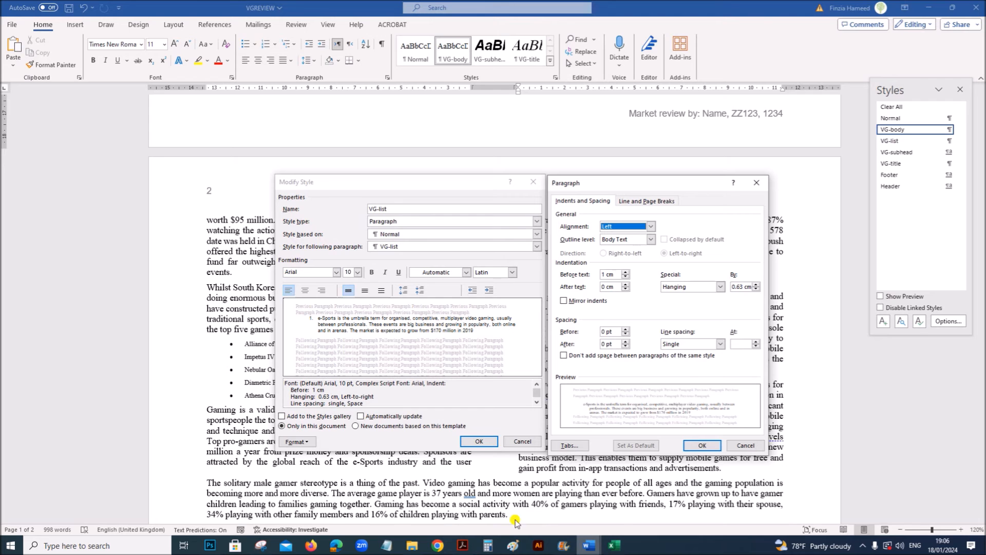
{"action": "left_click", "coordinate": [261, 545]}
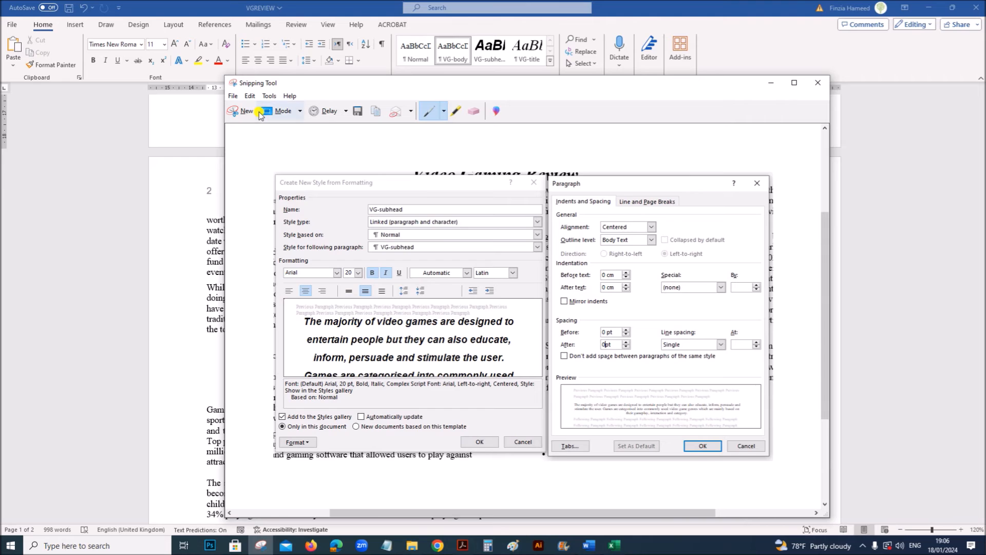
{"action": "left_click", "coordinate": [241, 111]}
{"action": "left_click_drag", "start_coordinate": [273, 171], "coordinate": [773, 457]}
- Return to VGREVIEW in Word, apply the VG-list style changes, and examine the list and page layout
{"action": "left_click", "coordinate": [589, 545]}
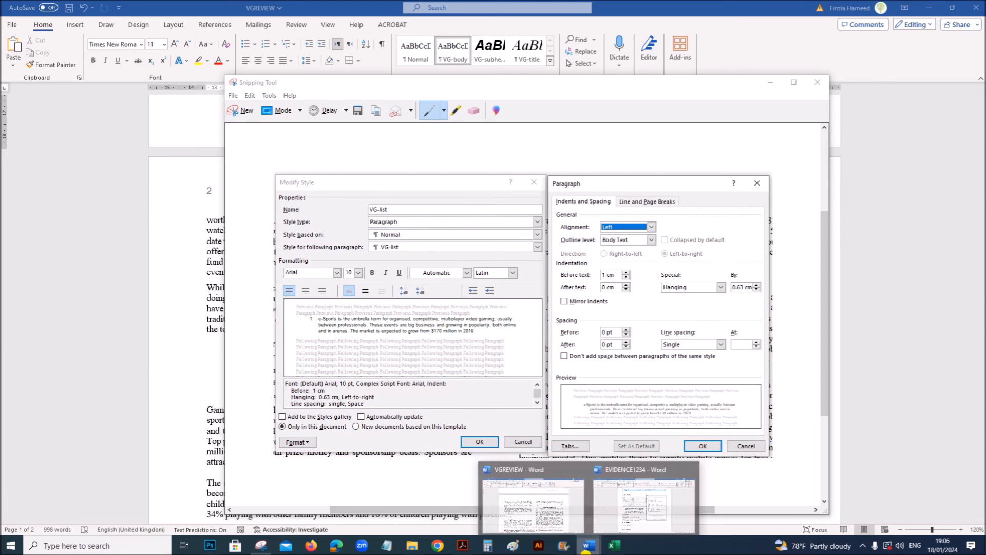
{"action": "left_click", "coordinate": [876, 420]}
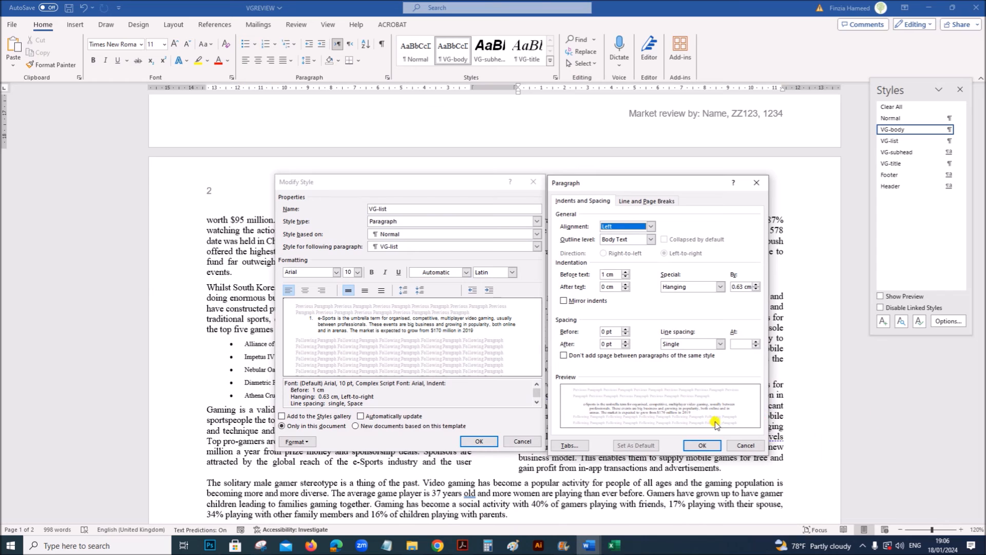
{"action": "left_click", "coordinate": [702, 445]}
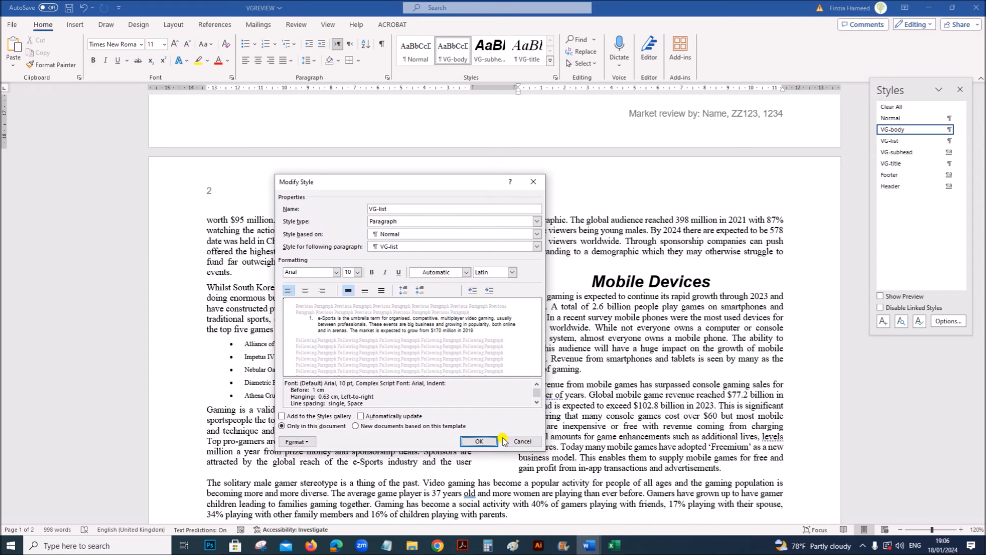
{"action": "left_click", "coordinate": [476, 441]}
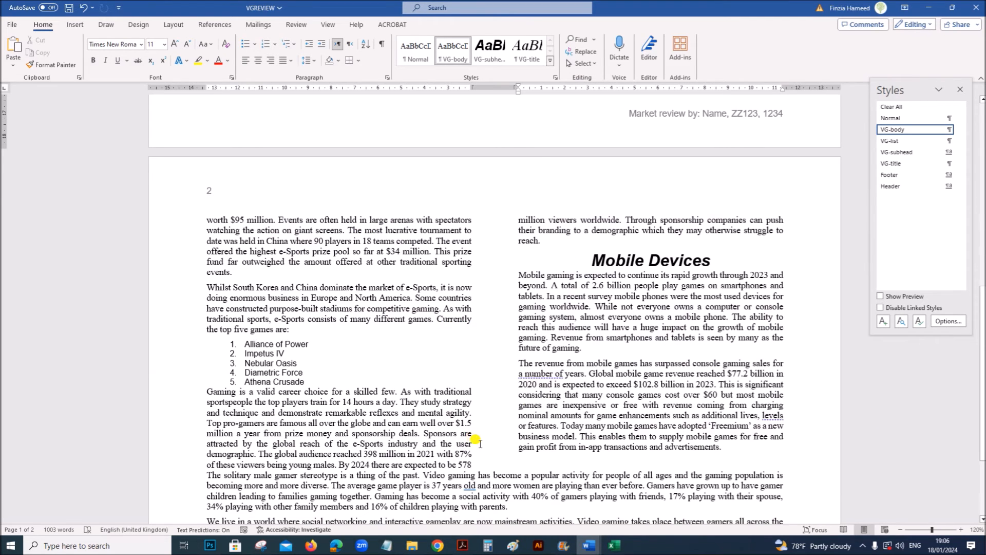
{"action": "scroll", "coordinate": [594, 463], "scroll_direction": "down", "scroll_amount": 3}
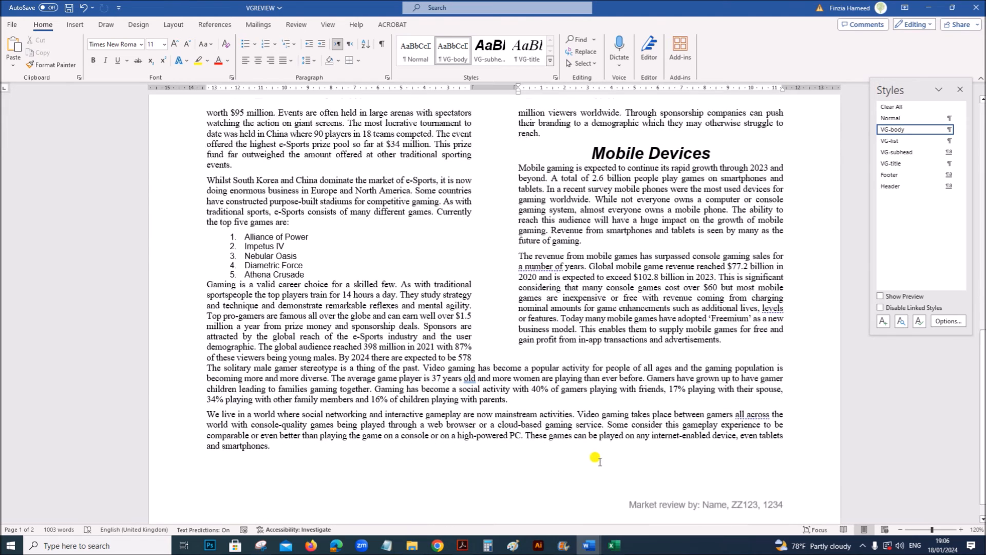
{"action": "scroll", "coordinate": [600, 461], "scroll_direction": "up", "scroll_amount": 3}
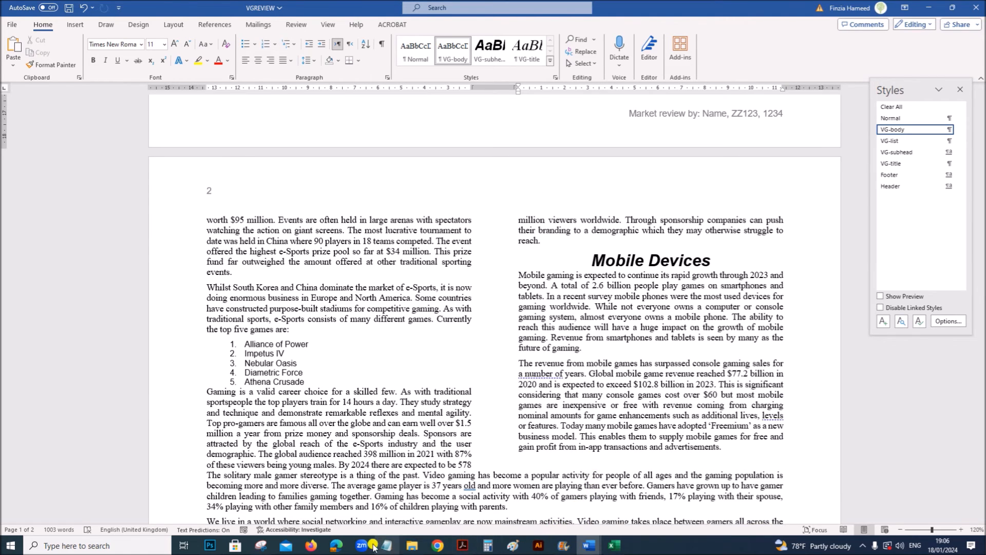
- Paste the captured style settings under "Step 13 evidence:" in the EVIDENCE1234 document
{"action": "mouse_move", "coordinate": [590, 545]}
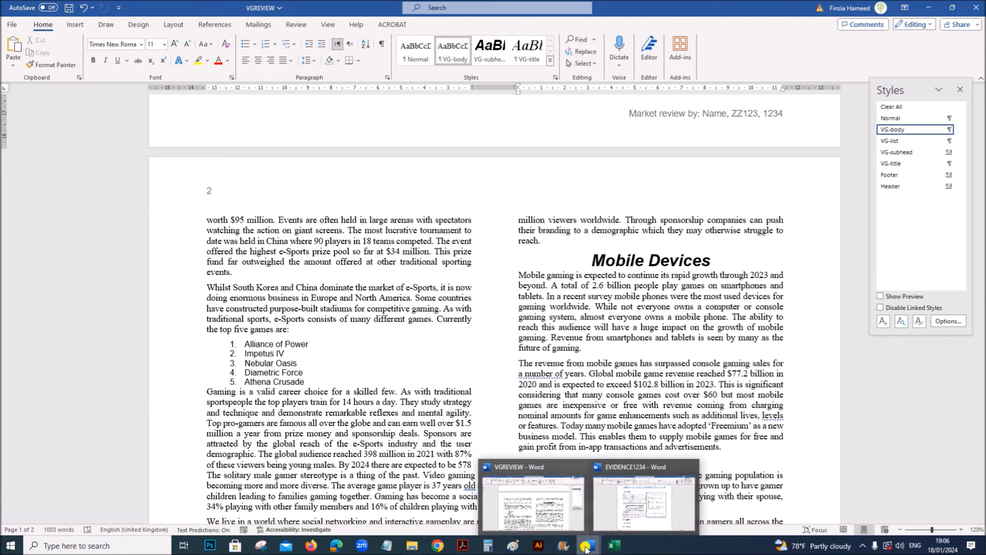
{"action": "left_click", "coordinate": [629, 521]}
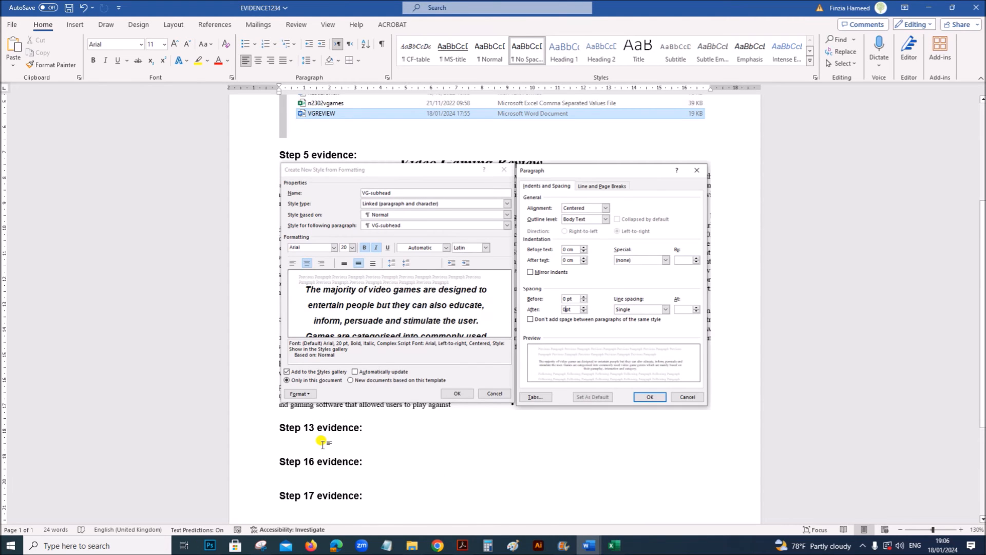
{"action": "key", "text": "ctrl+v"}
{"action": "scroll", "coordinate": [381, 445], "scroll_direction": "up", "scroll_amount": 5}
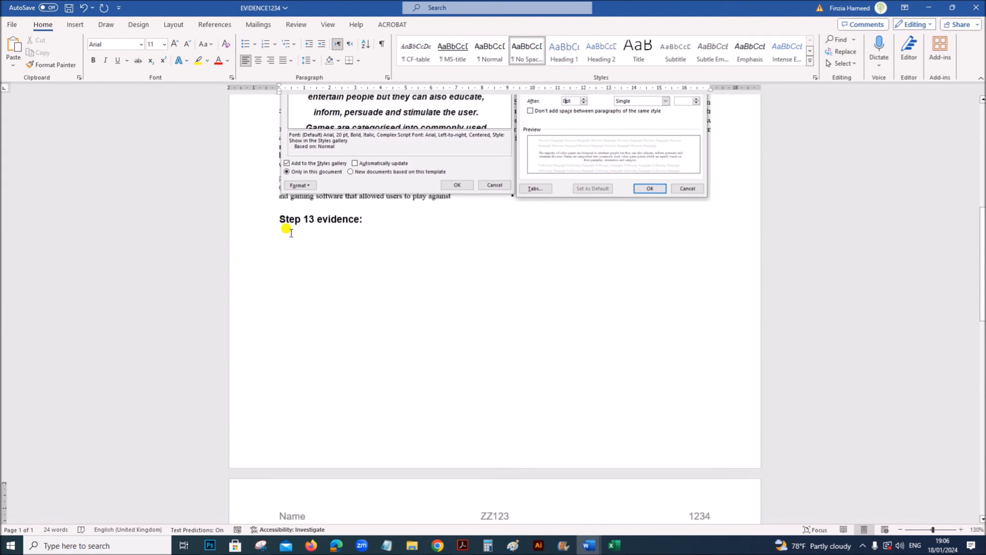
- Insert blank lines before the "Step 13 evidence:" heading to move it onto the next page with its screenshot
{"action": "left_click", "coordinate": [277, 223]}
{"action": "key", "text": "Return"}
{"action": "key", "text": "Return"}
{"action": "key", "text": "Return"}
{"action": "key", "text": "Return"}
{"action": "key", "text": "Return"}
{"action": "key", "text": "Return"}
{"action": "key", "text": "Return"}
{"action": "key", "text": "Return"}
{"action": "key", "text": "Return"}
{"action": "key", "text": "Return"}
{"action": "key", "text": "Return"}
{"action": "key", "text": "Return"}
{"action": "key", "text": "Return"}
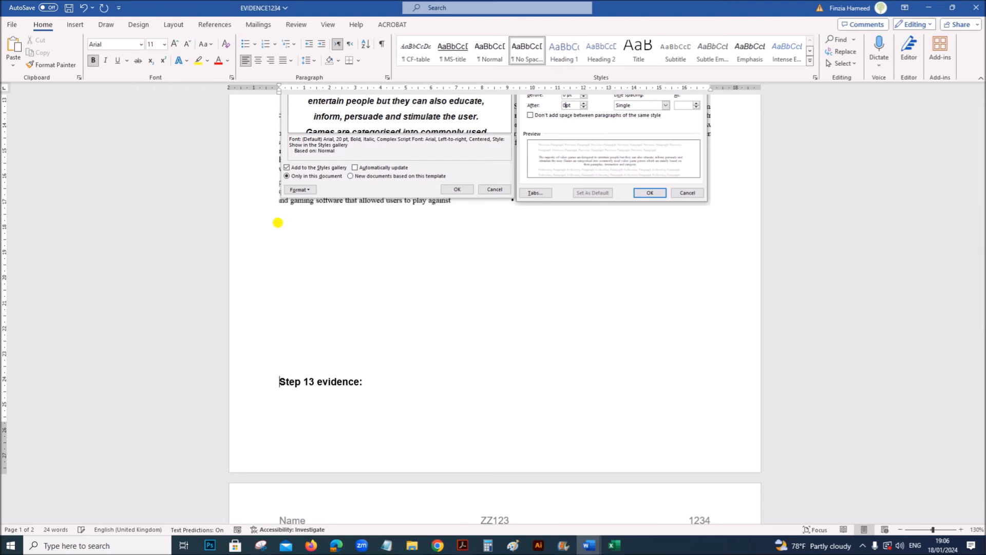
{"action": "key", "text": "Return"}
{"action": "key", "text": "Return"}
{"action": "key", "text": "Return"}
{"action": "key", "text": "Return"}
{"action": "key", "text": "Return"}
{"action": "key", "text": "Return"}
{"action": "key", "text": "Return"}
{"action": "key", "text": "Return"}
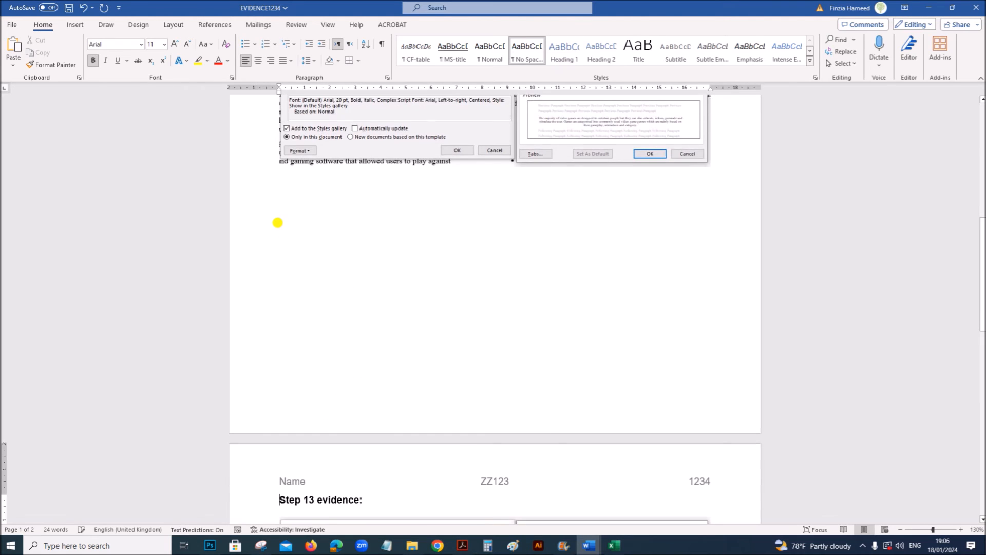
{"action": "scroll", "coordinate": [327, 365], "scroll_direction": "down", "scroll_amount": 2}
- Read questions 14 and 15 in Acrobat, and find "Mobile" in VGREVIEW in Word, closing the Styles and Navigation panes
{"action": "left_click", "coordinate": [462, 545]}
{"action": "scroll", "coordinate": [452, 457], "scroll_direction": "down", "scroll_amount": 2}
{"action": "scroll", "coordinate": [452, 457], "scroll_direction": "down", "scroll_amount": 3}
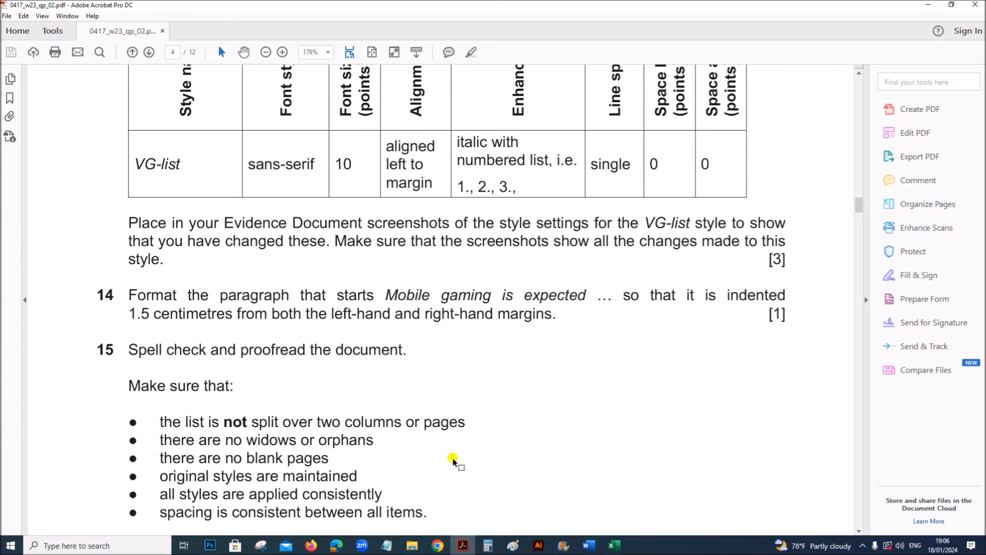
{"action": "scroll", "coordinate": [452, 458], "scroll_direction": "down", "scroll_amount": 2}
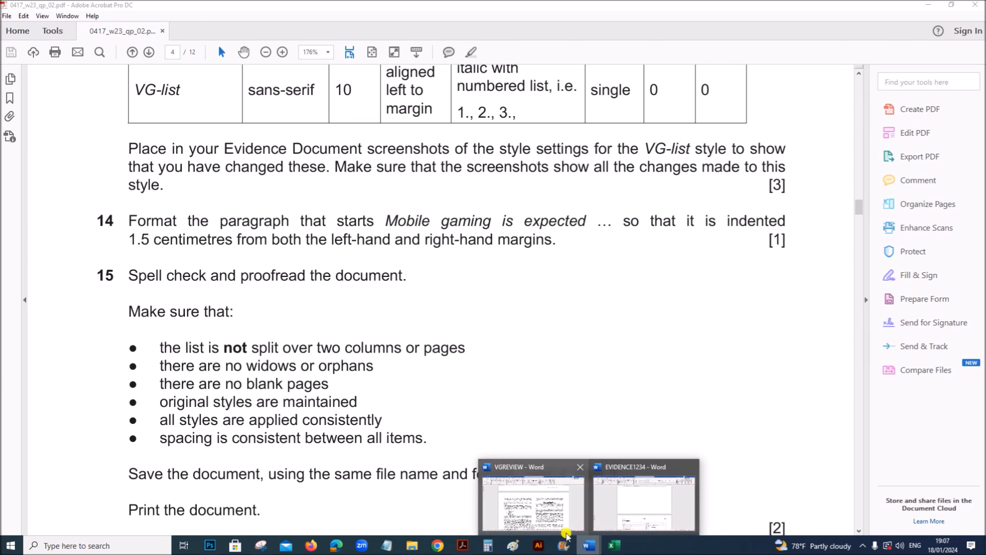
{"action": "left_click", "coordinate": [545, 523]}
{"action": "key", "text": "ctrl+f"}
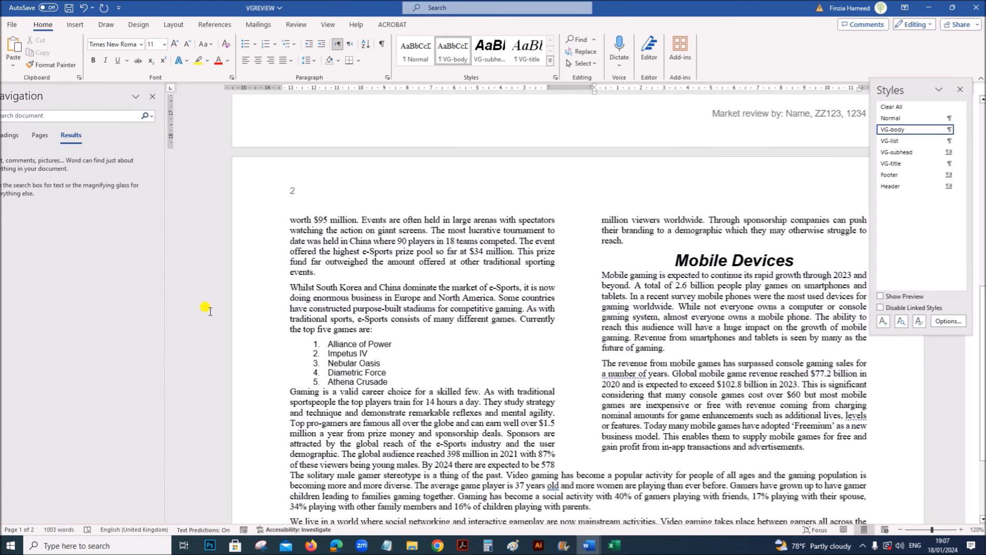
{"action": "type", "text": "Mobile"}
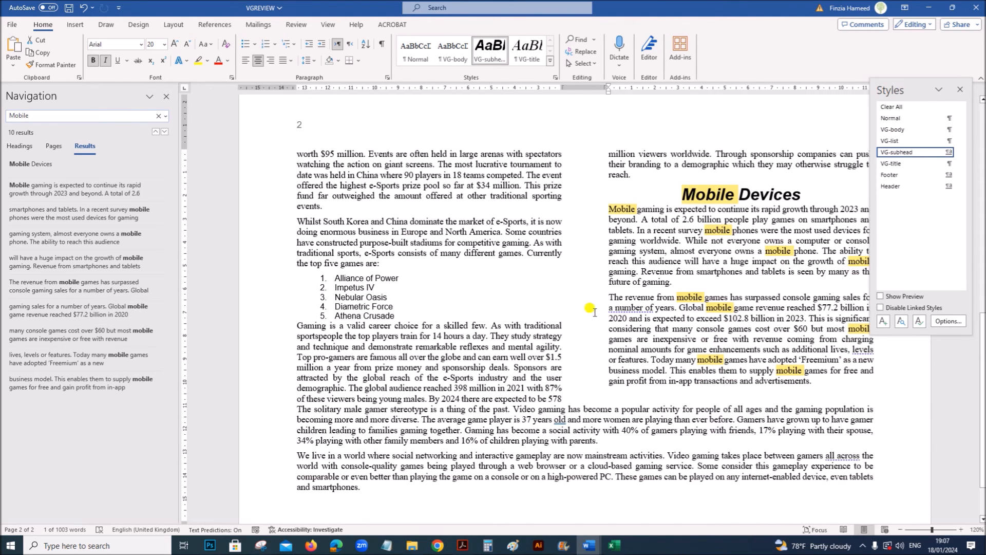
{"action": "left_click", "coordinate": [687, 264]}
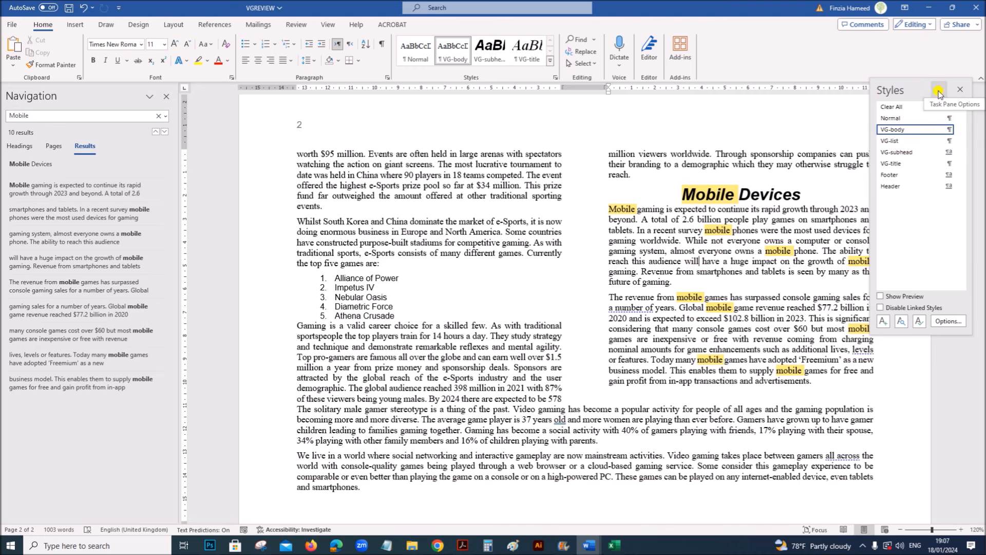
{"action": "left_click", "coordinate": [960, 89]}
{"action": "left_click", "coordinate": [168, 97]}
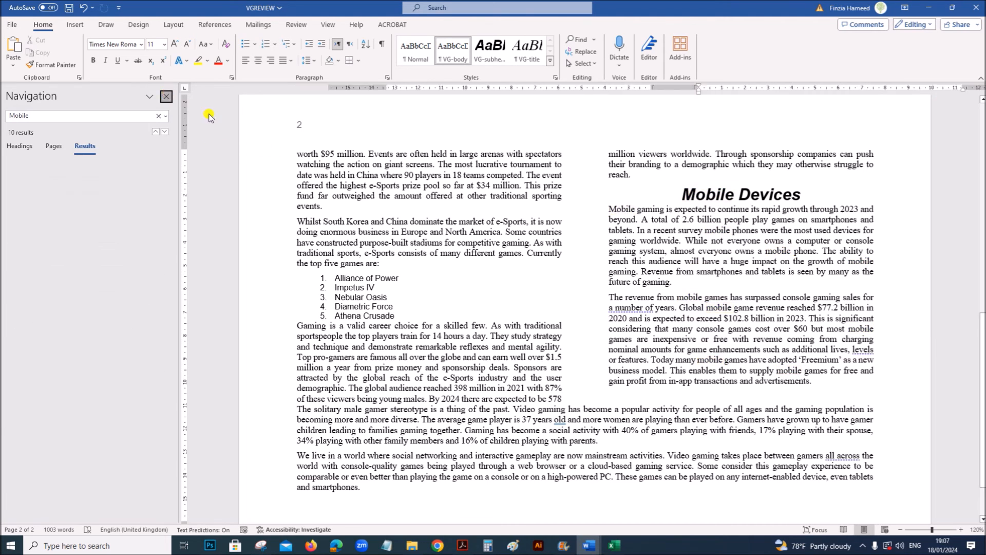
- Indent the paragraph starting "Mobile gaming is expected" by 1.5 cm before and after the text
{"action": "left_click_drag", "start_coordinate": [518, 206], "coordinate": [583, 280]}
{"action": "right_click", "coordinate": [577, 258]}
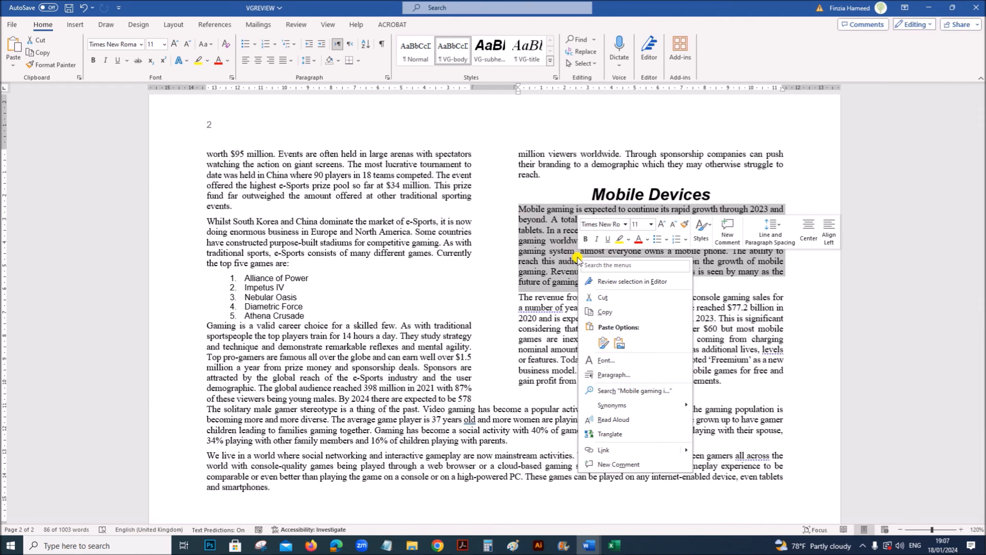
{"action": "left_click", "coordinate": [616, 366]}
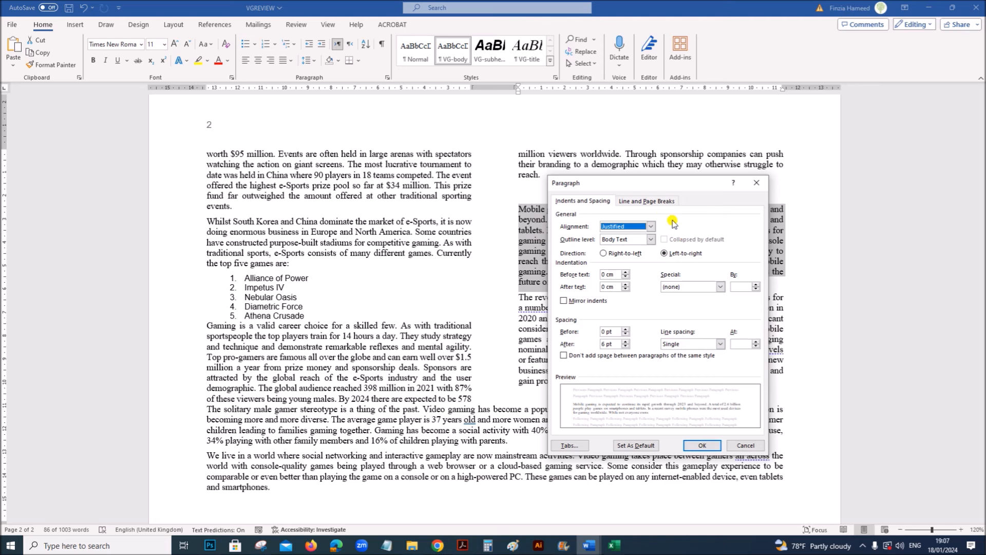
{"action": "left_click_drag", "start_coordinate": [637, 183], "coordinate": [536, 156]}
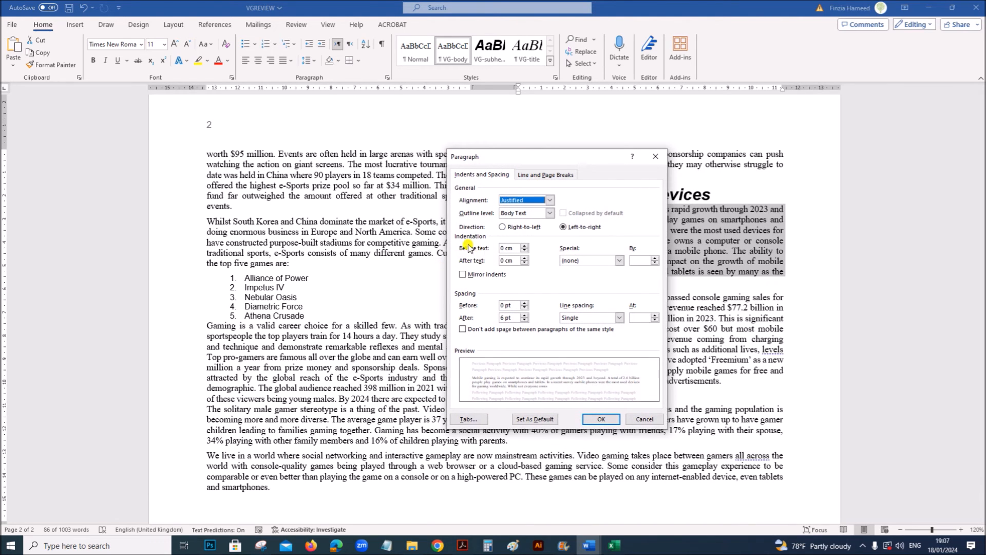
{"action": "left_click_drag", "start_coordinate": [504, 250], "coordinate": [472, 251]}
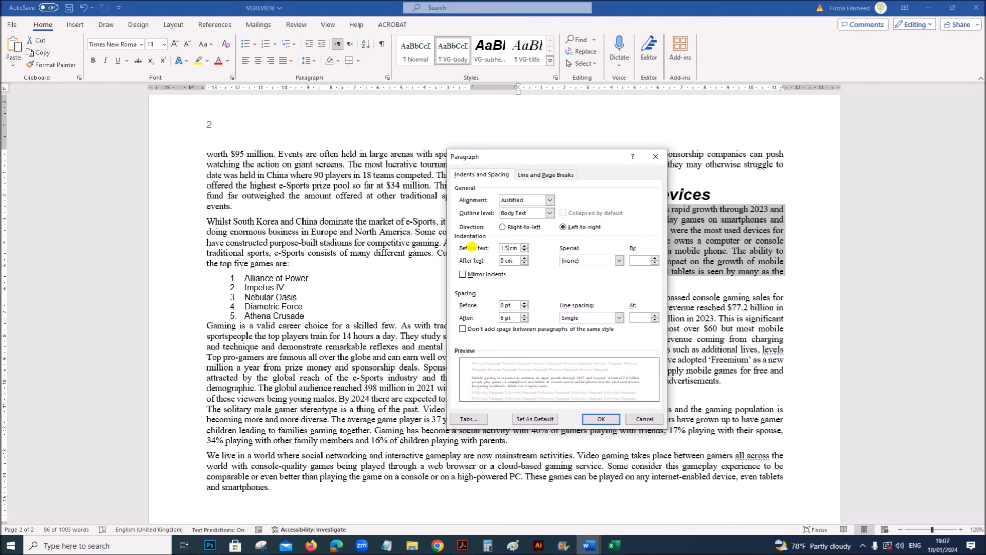
{"action": "left_click_drag", "start_coordinate": [506, 263], "coordinate": [457, 259]}
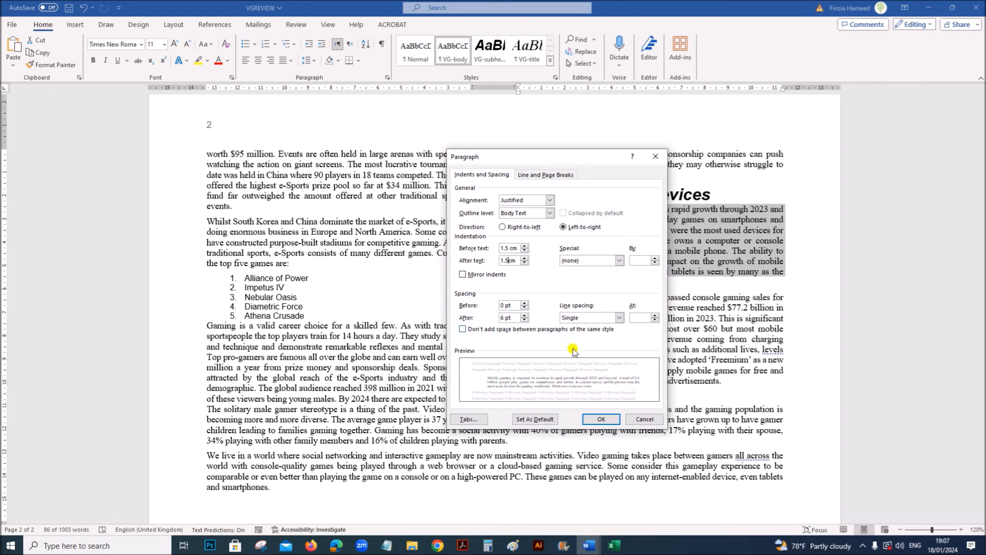
{"action": "left_click", "coordinate": [599, 420]}
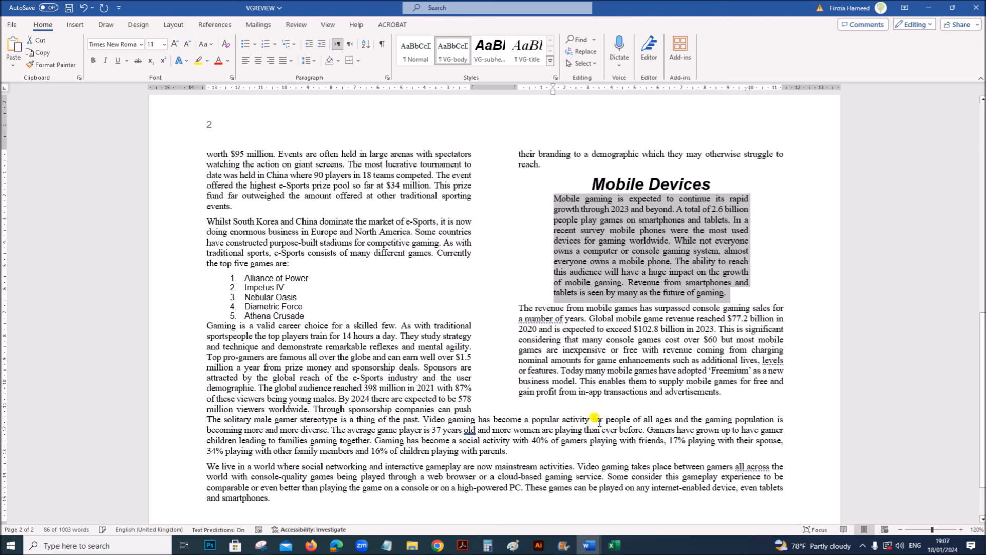
- Highlight the spell check and proofread instruction of question 15 in Acrobat, and return to the start of VGREVIEW in Word
{"action": "left_click_drag", "start_coordinate": [129, 202], "coordinate": [406, 202]}
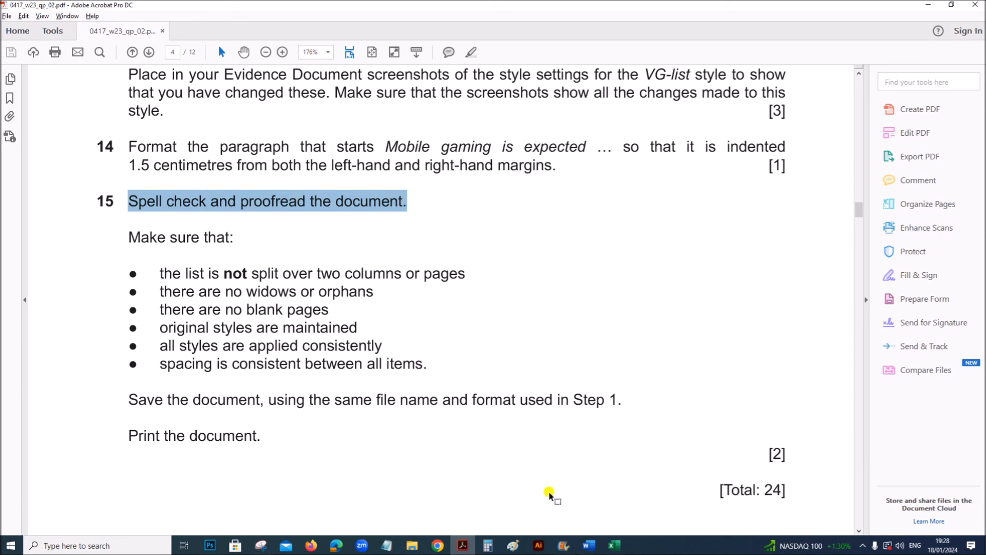
{"action": "mouse_move", "coordinate": [589, 546]}
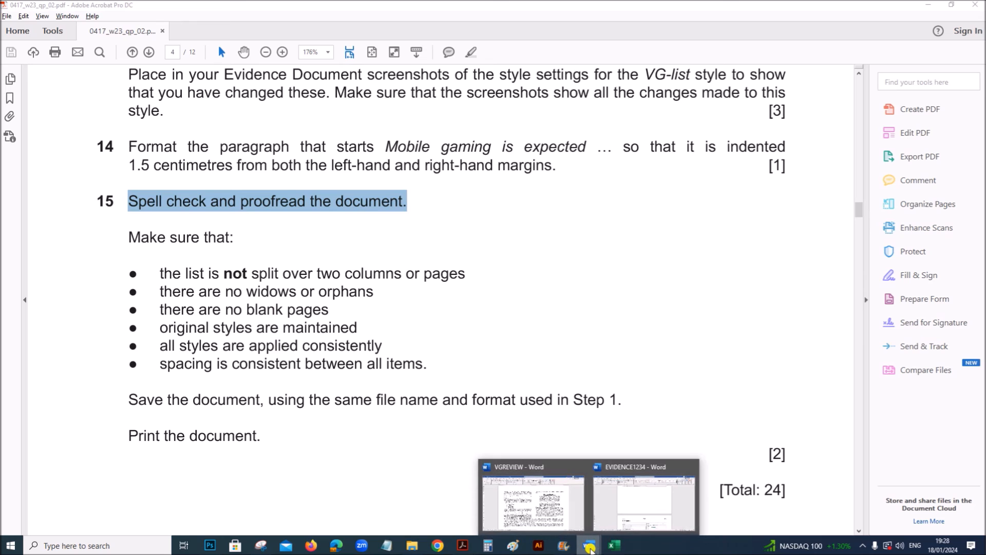
{"action": "left_click", "coordinate": [528, 504]}
{"action": "scroll", "coordinate": [528, 505], "scroll_direction": "up", "scroll_amount": 15}
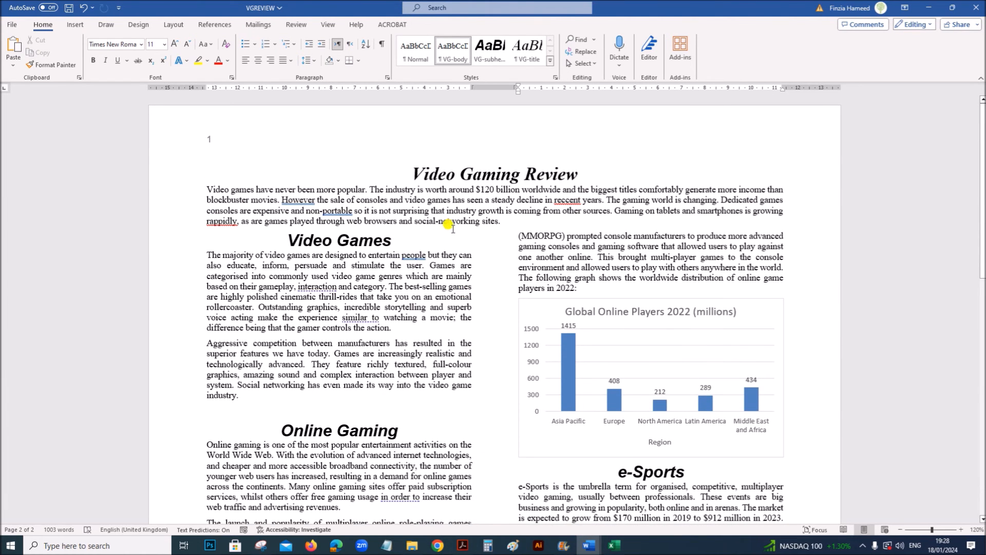
- Run the spelling check from the document title, replacing "reccent" with "recent" and "rappidly" with "rapidly"
{"action": "left_click", "coordinate": [405, 169]}
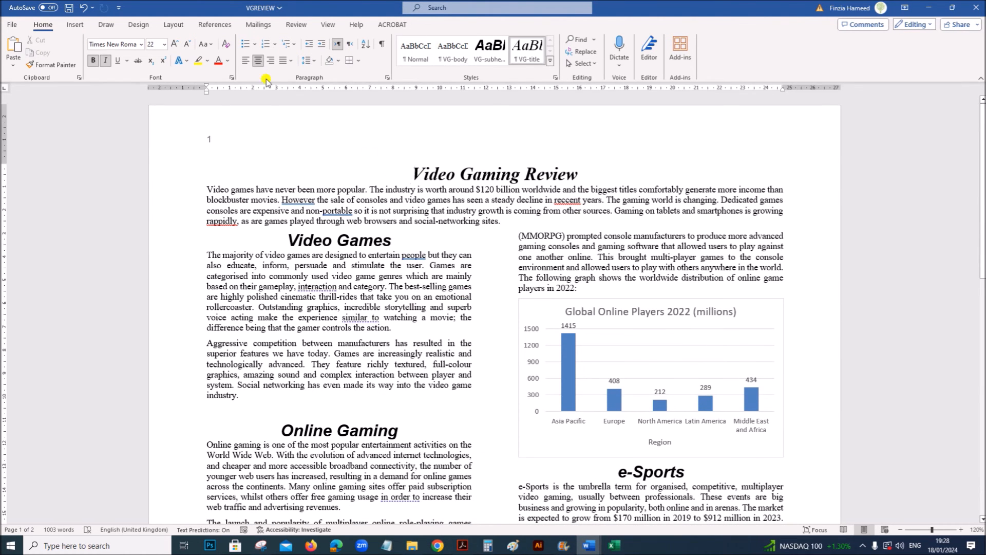
{"action": "left_click", "coordinate": [291, 25]}
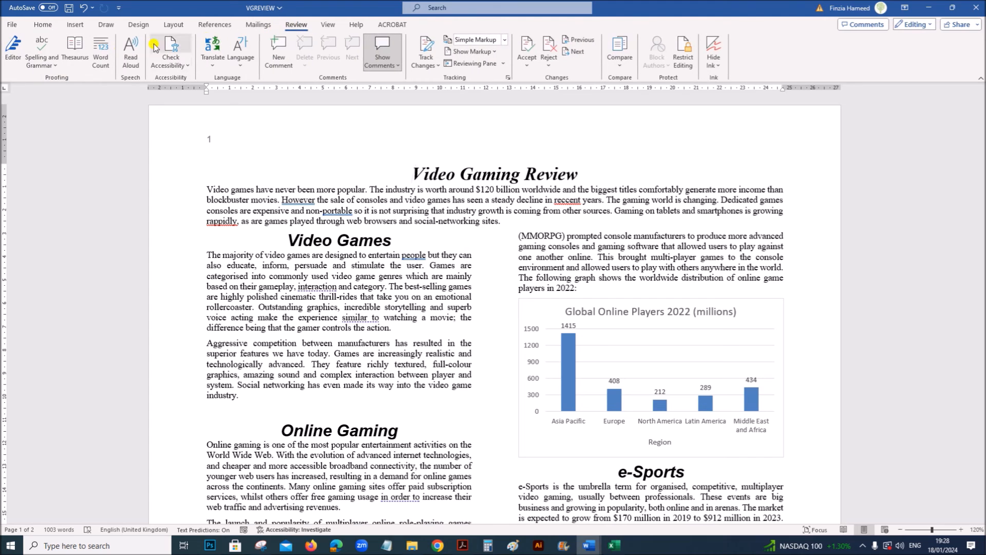
{"action": "left_click", "coordinate": [40, 55]}
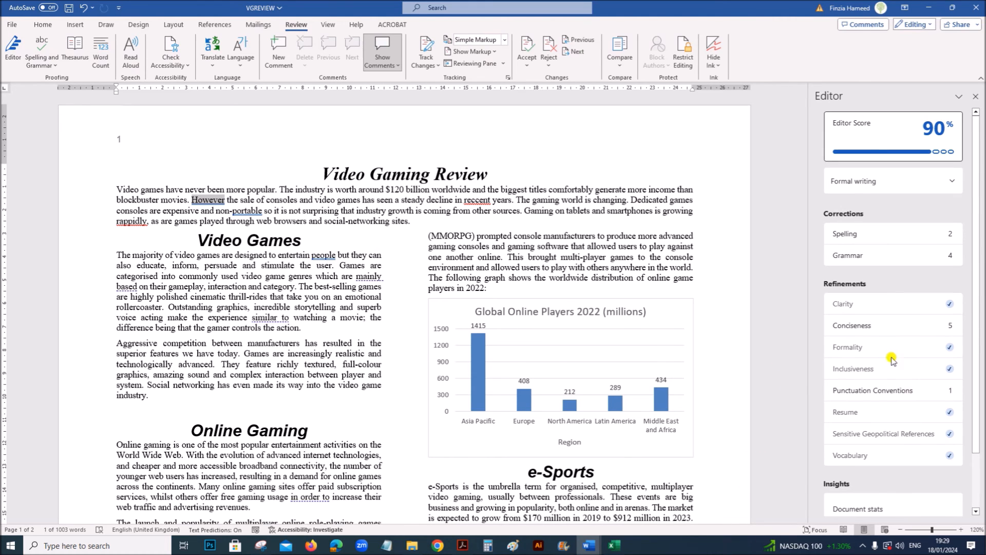
{"action": "left_click", "coordinate": [865, 240]}
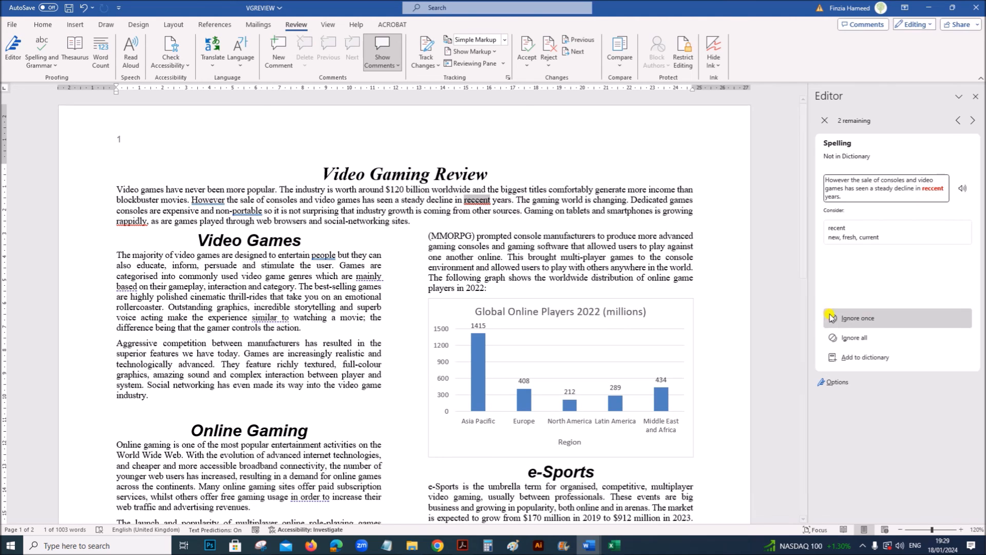
{"action": "left_click", "coordinate": [851, 239]}
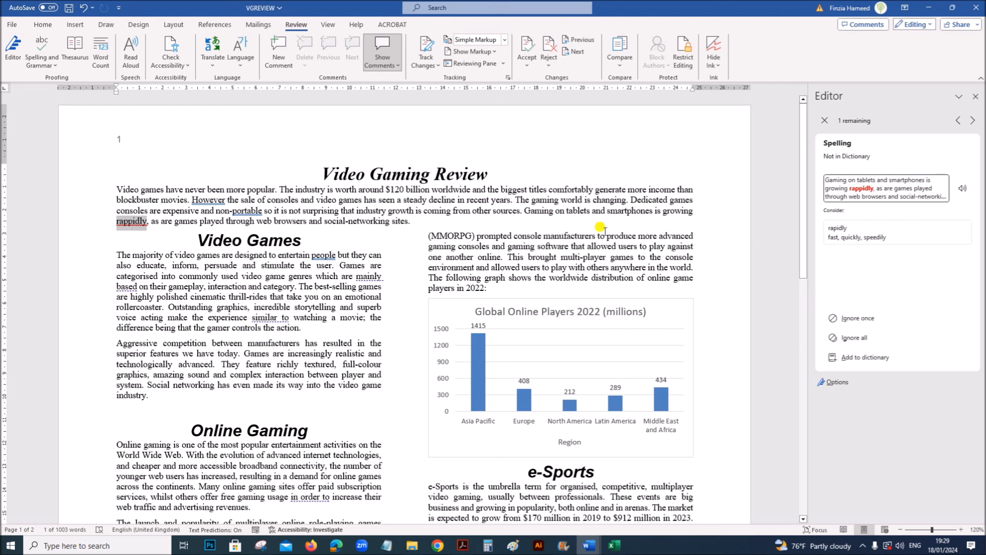
{"action": "left_click", "coordinate": [853, 232]}
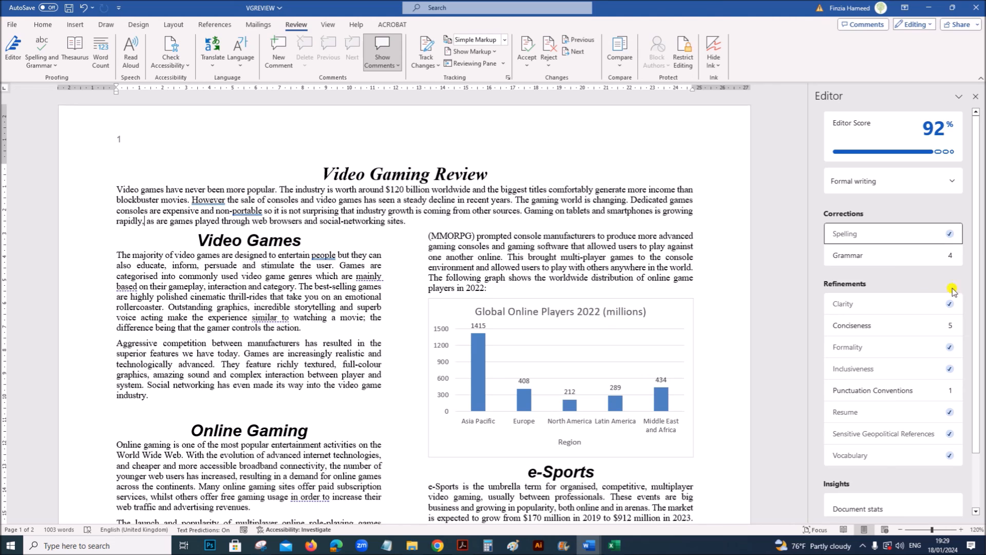
- Review the grammar suggestions, ignore each one once, and close the Editor
{"action": "left_click", "coordinate": [887, 257]}
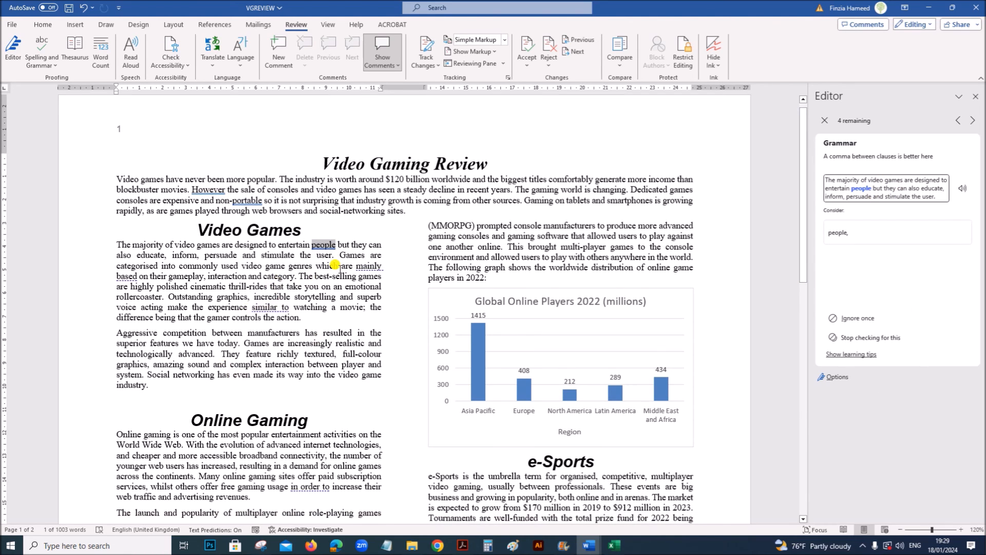
{"action": "left_click", "coordinate": [857, 319]}
{"action": "left_click", "coordinate": [858, 320]}
{"action": "left_click", "coordinate": [858, 318]}
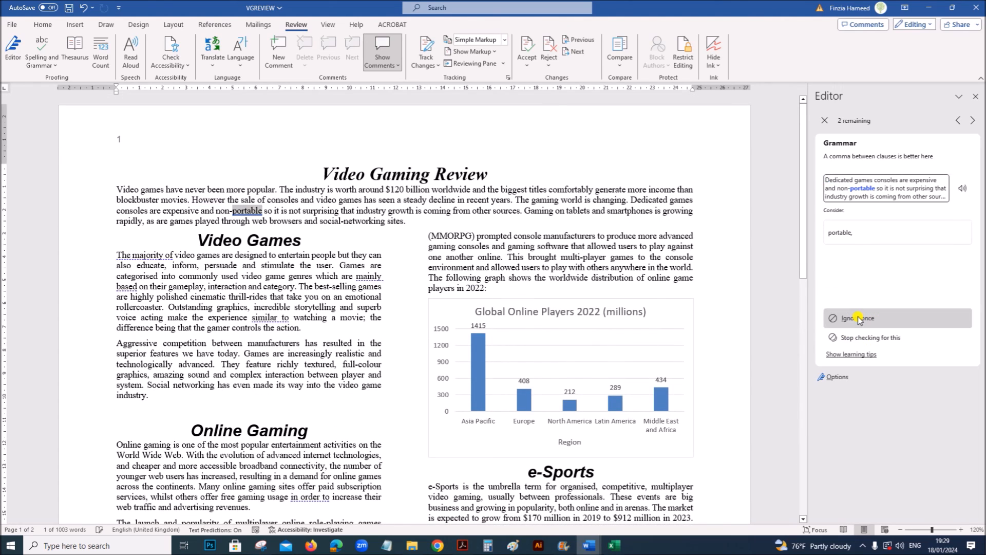
{"action": "left_click", "coordinate": [859, 318]}
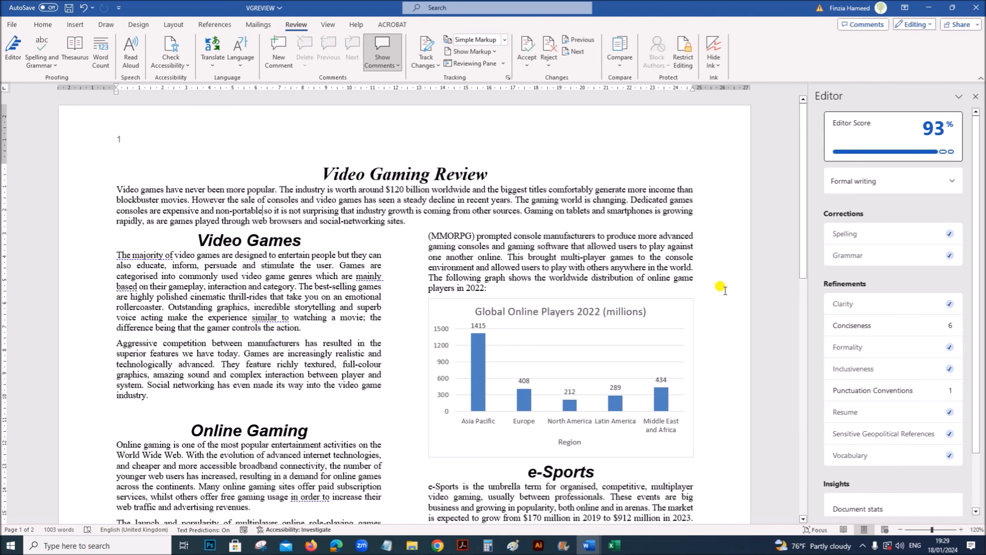
{"action": "left_click", "coordinate": [976, 96]}
- Read the question 15 checklist in Acrobat, and examine the numbered list and the column and page breaks in VGREVIEW in Word
{"action": "left_click", "coordinate": [462, 546]}
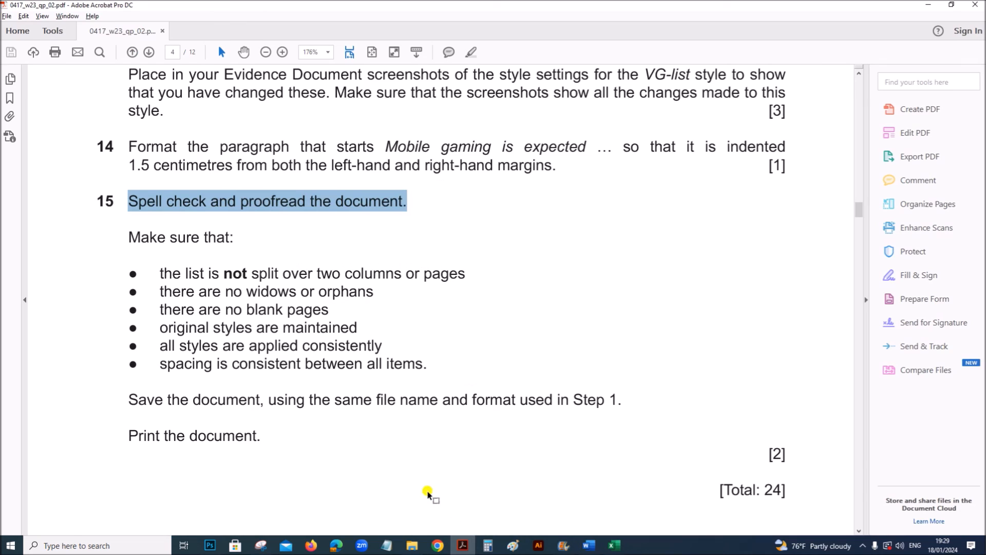
{"action": "scroll", "coordinate": [312, 418], "scroll_direction": "down", "scroll_amount": 1}
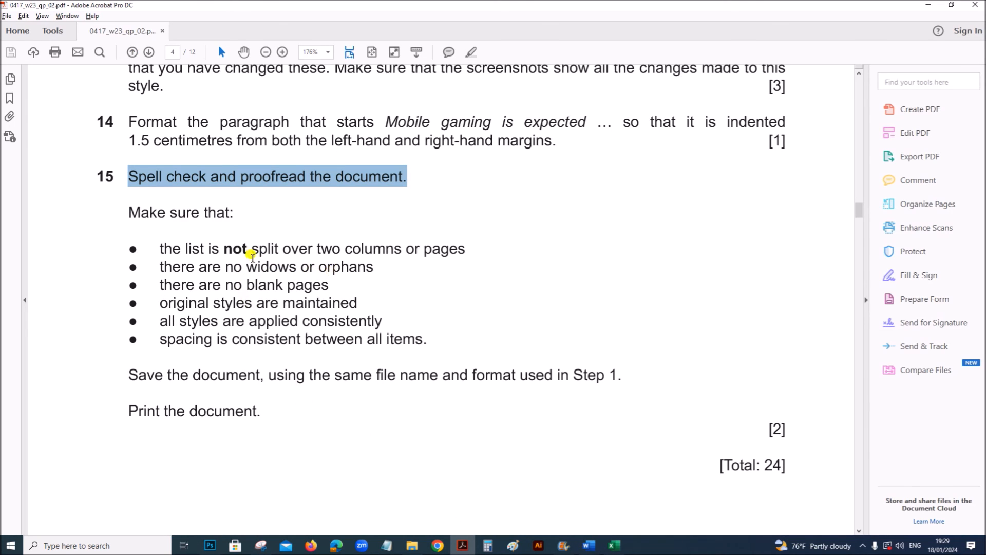
{"action": "mouse_move", "coordinate": [589, 542]}
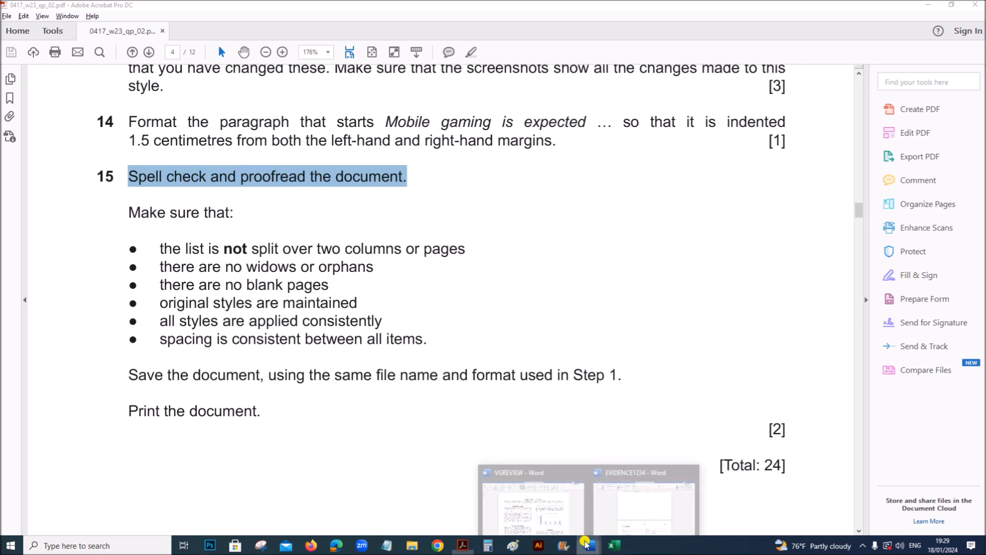
{"action": "left_click", "coordinate": [544, 510]}
{"action": "scroll", "coordinate": [501, 465], "scroll_direction": "down", "scroll_amount": 15}
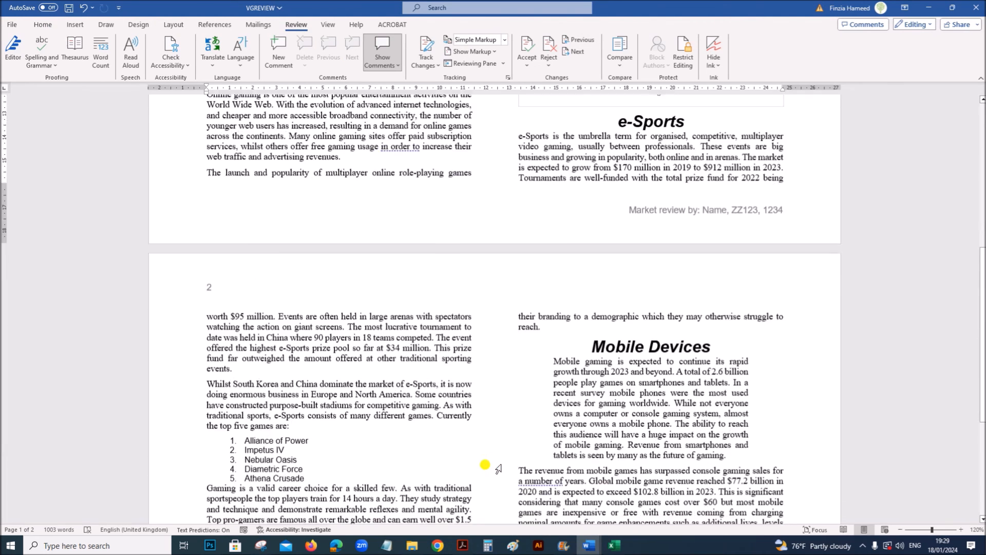
{"action": "scroll", "coordinate": [496, 457], "scroll_direction": "down", "scroll_amount": 1}
{"action": "scroll", "coordinate": [496, 459], "scroll_direction": "down", "scroll_amount": 1}
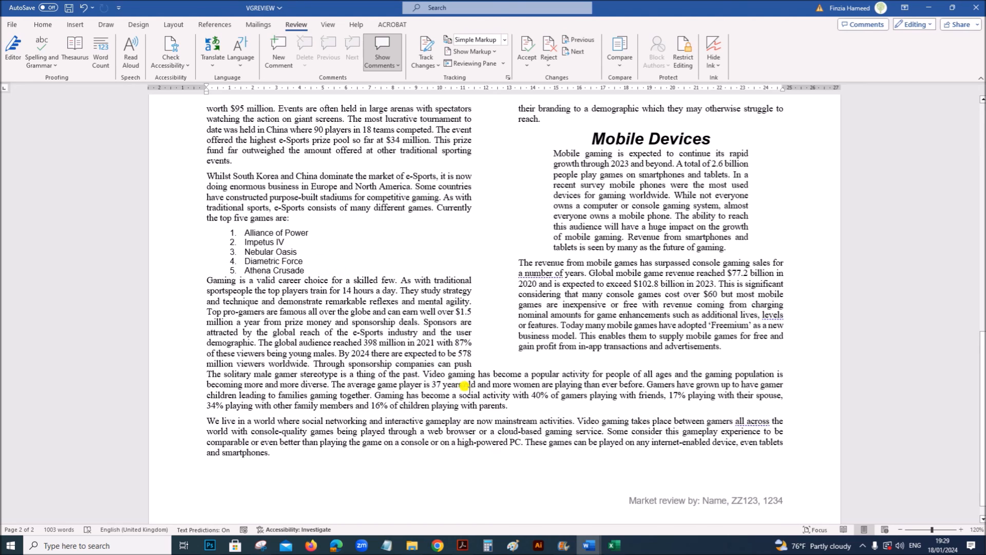
{"action": "scroll", "coordinate": [473, 387], "scroll_direction": "up", "scroll_amount": 8}
{"action": "scroll", "coordinate": [486, 391], "scroll_direction": "down", "scroll_amount": 6}
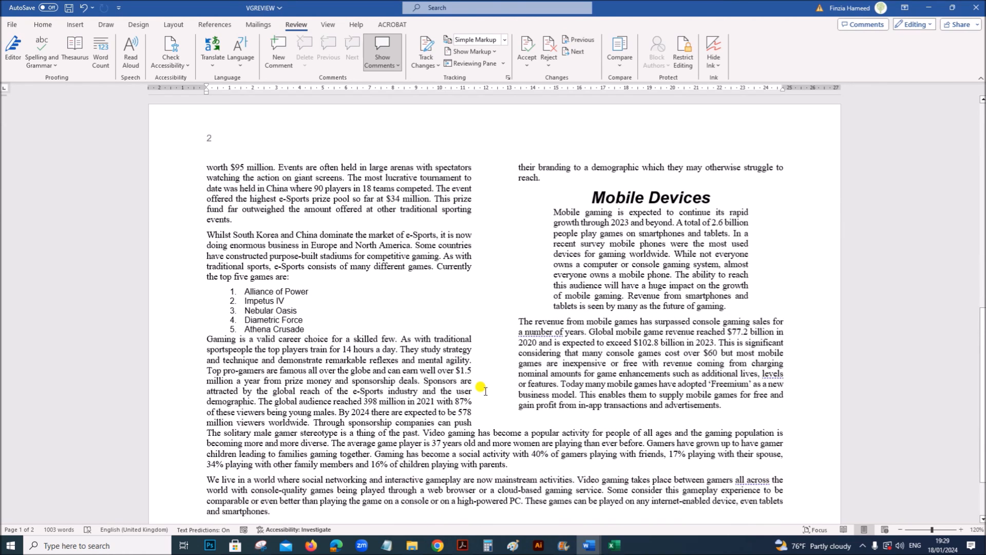
- Turn on widow/orphan control for the whole document and check the text flow across both pages
{"action": "key", "text": "ctrl+a"}
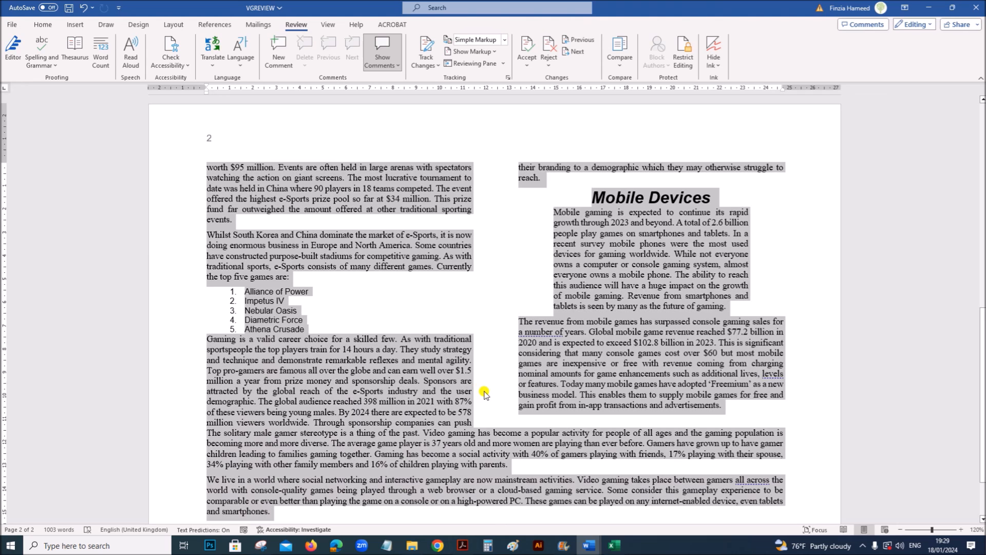
{"action": "right_click", "coordinate": [435, 248]}
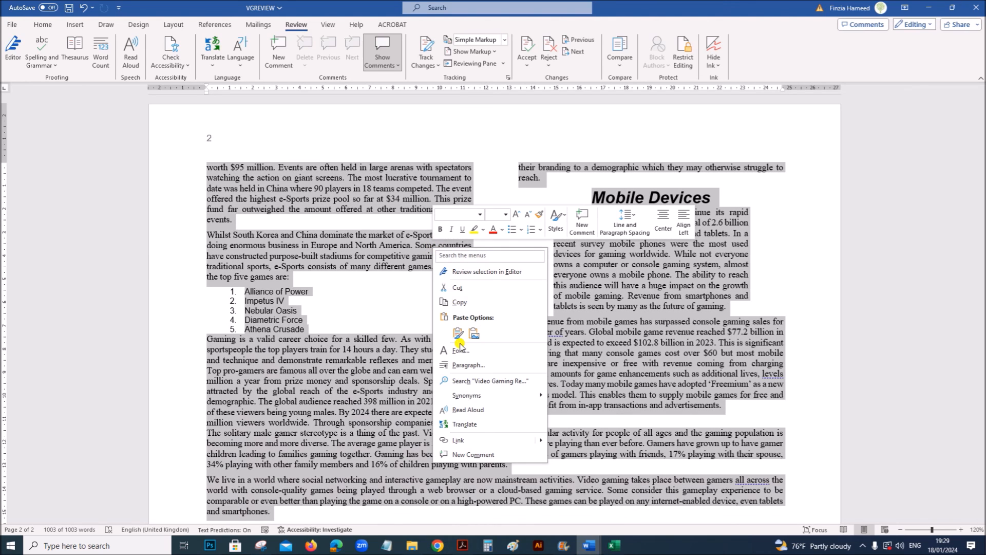
{"action": "left_click", "coordinate": [469, 364]}
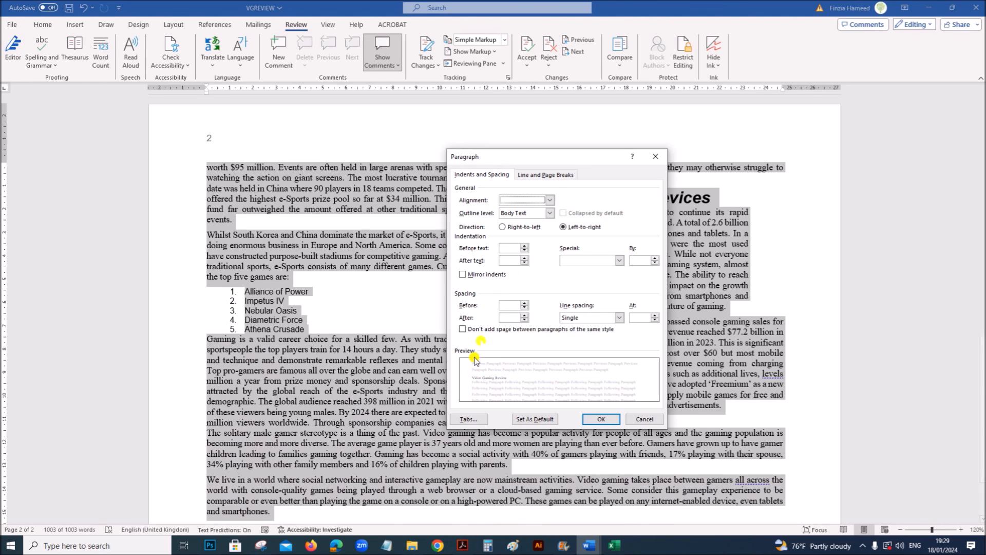
{"action": "left_click", "coordinate": [544, 176]}
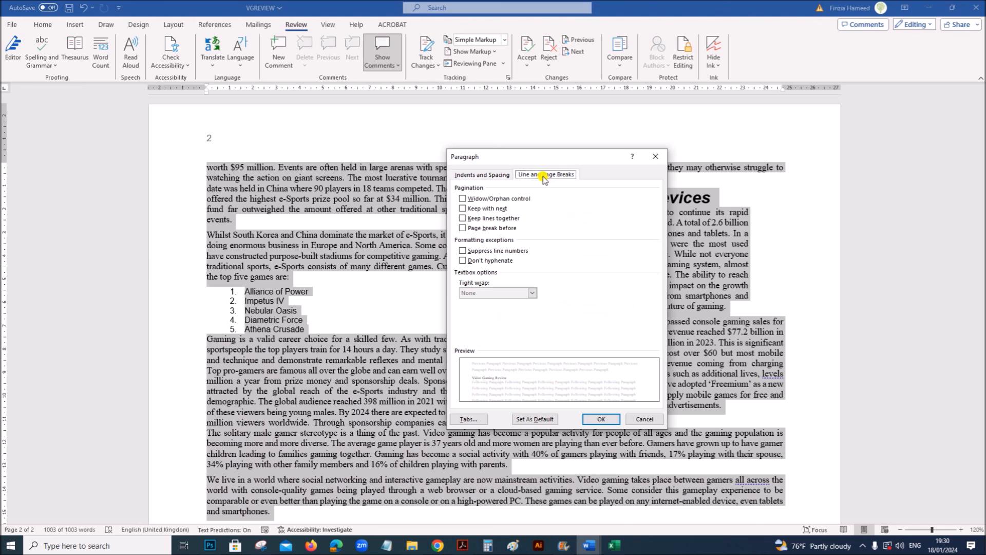
{"action": "left_click", "coordinate": [463, 199]}
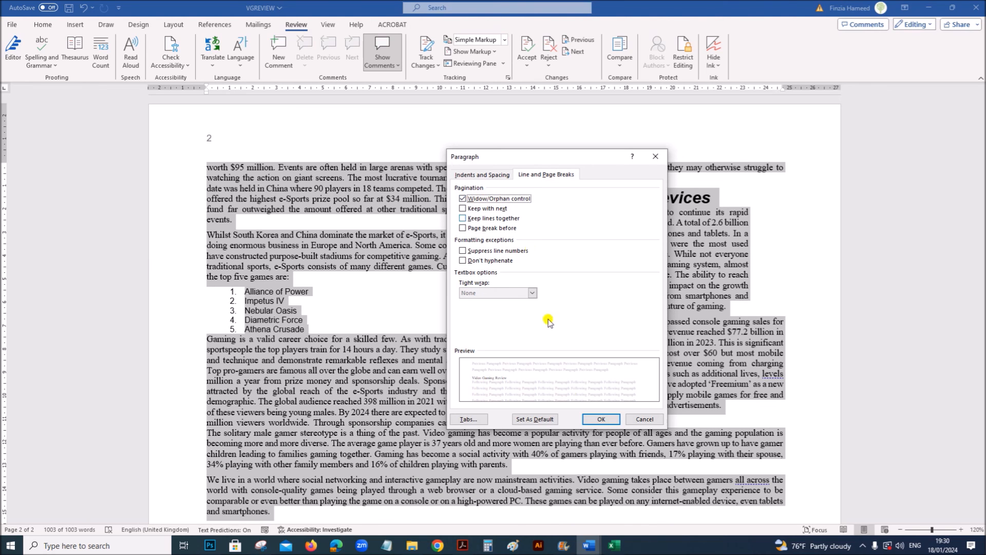
{"action": "left_click", "coordinate": [596, 419]}
{"action": "scroll", "coordinate": [581, 424], "scroll_direction": "up", "scroll_amount": 15}
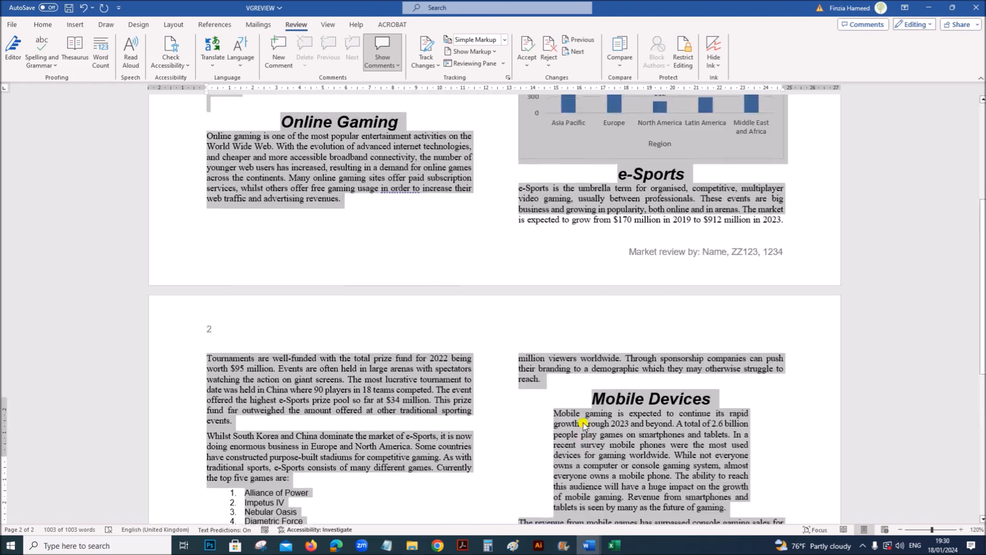
{"action": "scroll", "coordinate": [584, 418], "scroll_direction": "down", "scroll_amount": 10}
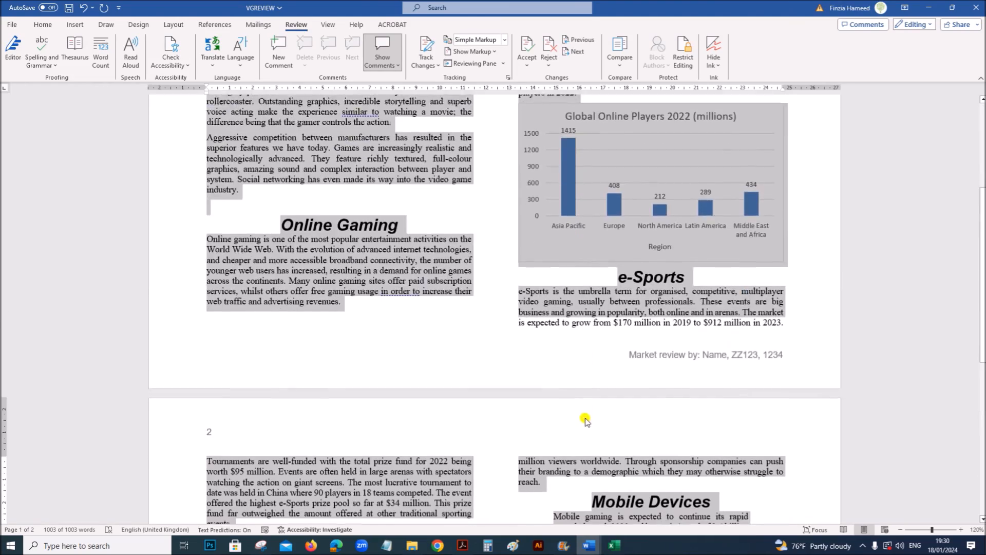
{"action": "left_click", "coordinate": [636, 402]}
{"action": "scroll", "coordinate": [627, 411], "scroll_direction": "down", "scroll_amount": 5}
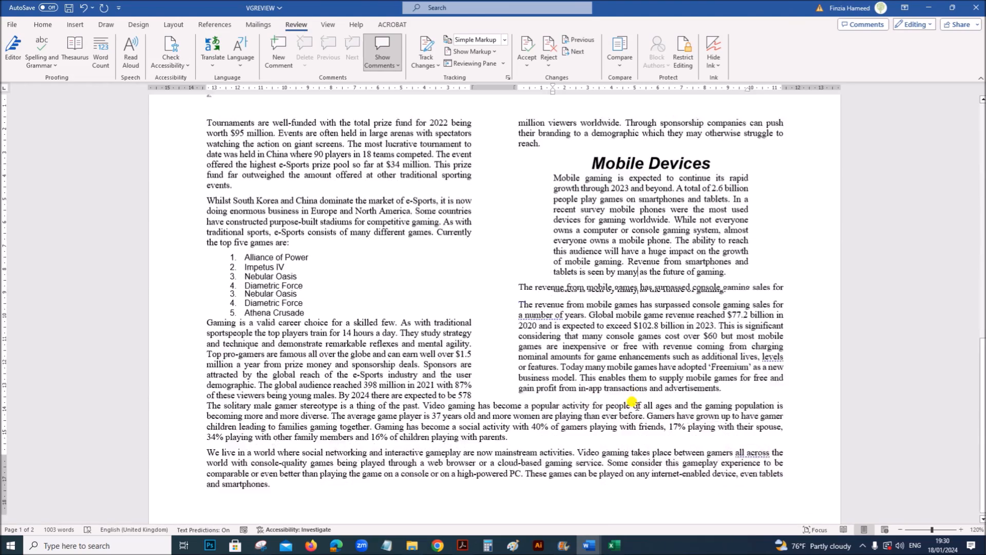
- Compare the remaining question 15 requirements in Acrobat with the styles, spacing and page layout of VGREVIEW in Word
{"action": "left_click", "coordinate": [462, 545]}
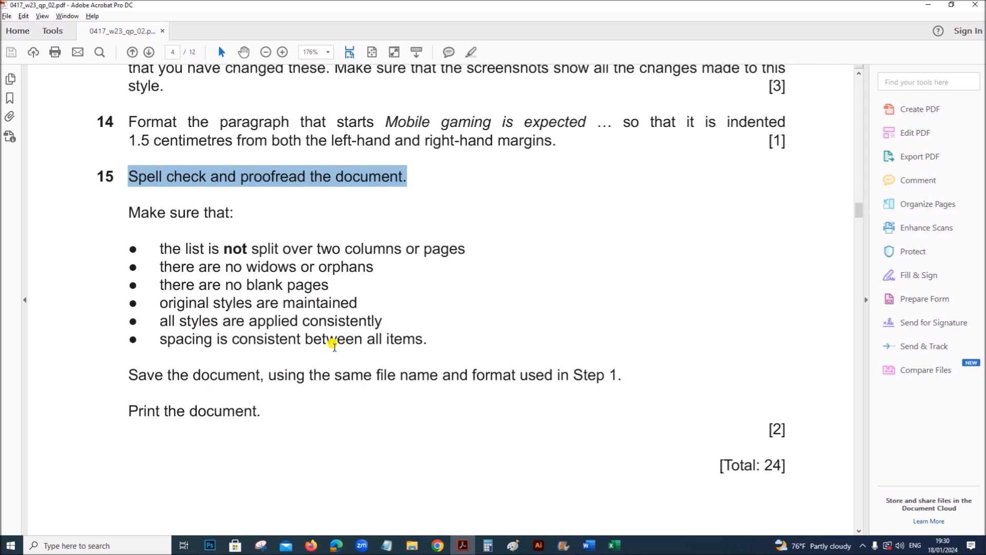
{"action": "mouse_move", "coordinate": [586, 544]}
{"action": "left_click", "coordinate": [516, 478]}
{"action": "scroll", "coordinate": [516, 477], "scroll_direction": "up", "scroll_amount": 10}
{"action": "scroll", "coordinate": [516, 477], "scroll_direction": "down", "scroll_amount": 5}
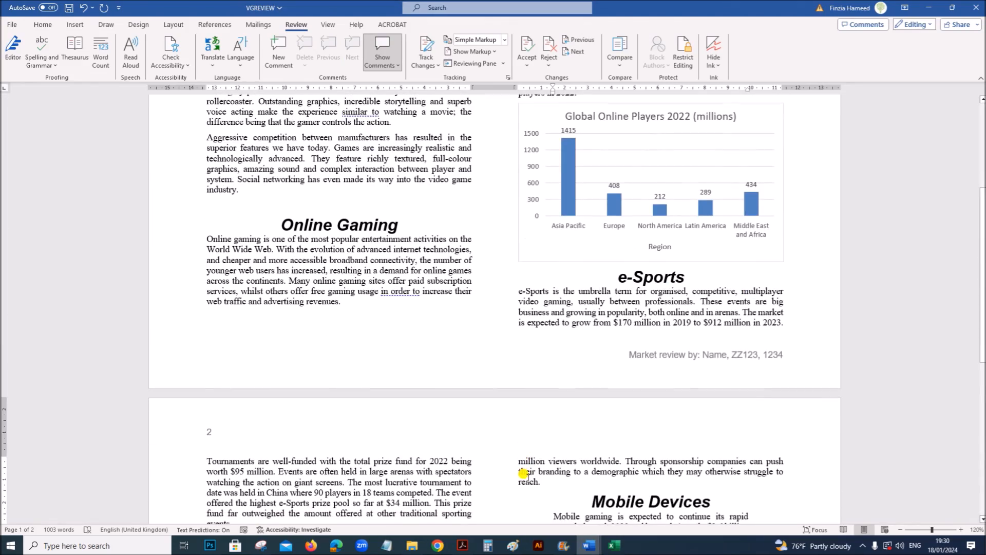
{"action": "scroll", "coordinate": [523, 475], "scroll_direction": "down", "scroll_amount": 7}
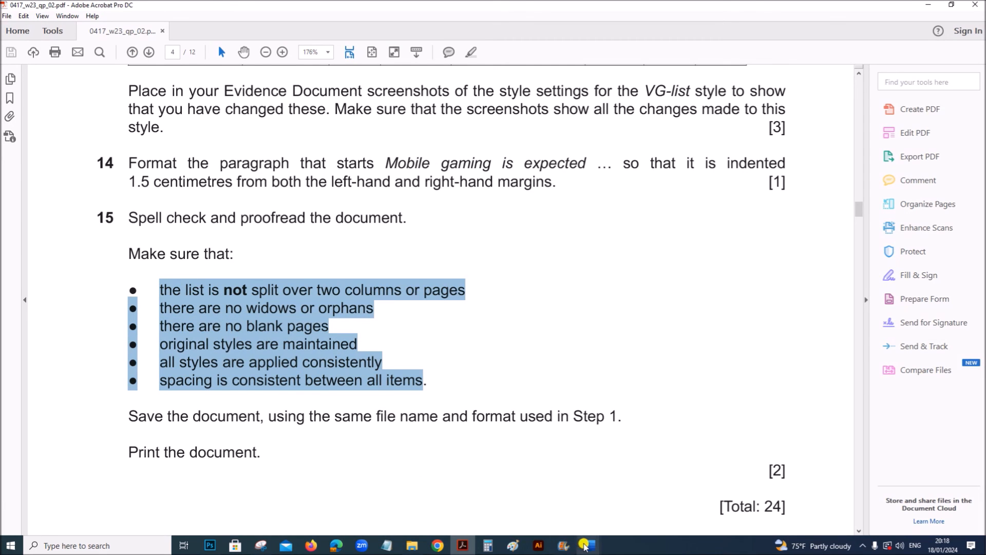
{"action": "mouse_move", "coordinate": [586, 545]}
{"action": "left_click", "coordinate": [534, 494]}
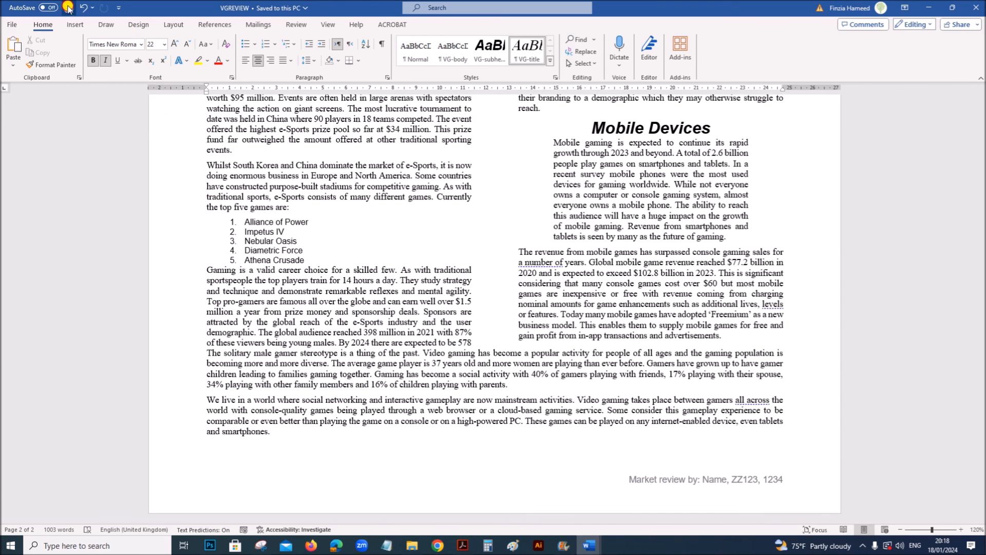
- Print one copy of the whole VGREVIEW document on the HP DeskJet 2600 series printer
{"action": "left_click", "coordinate": [13, 25]}
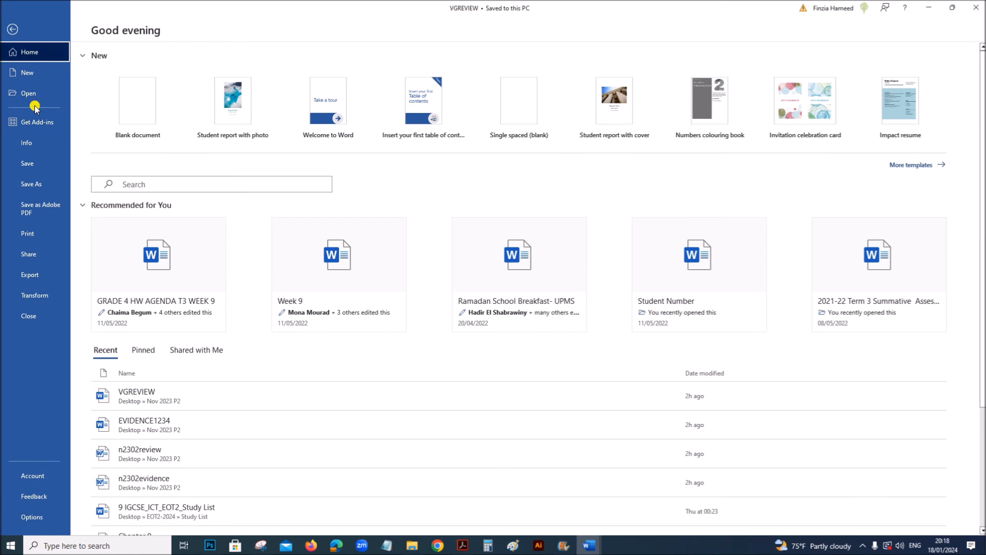
{"action": "left_click", "coordinate": [54, 233]}
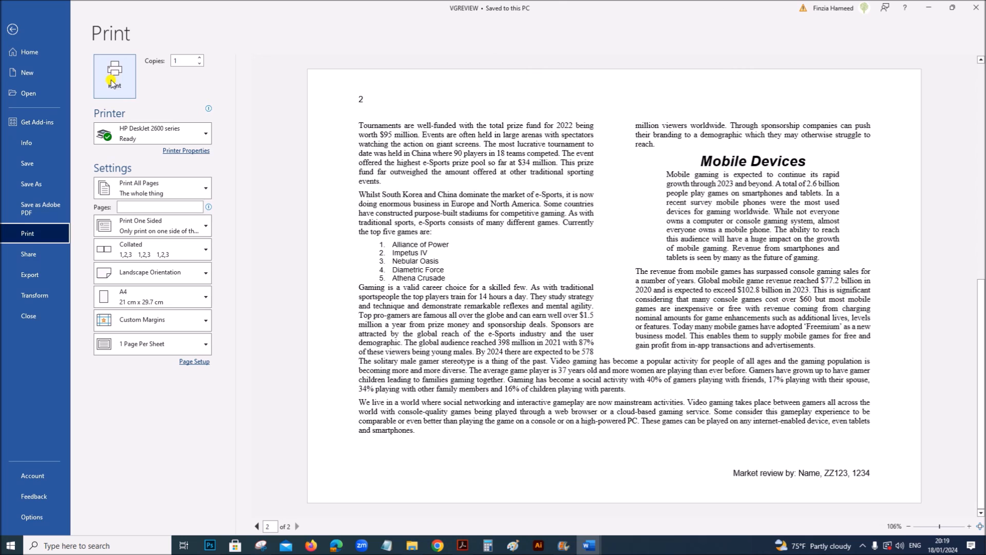
{"action": "left_click", "coordinate": [114, 82]}
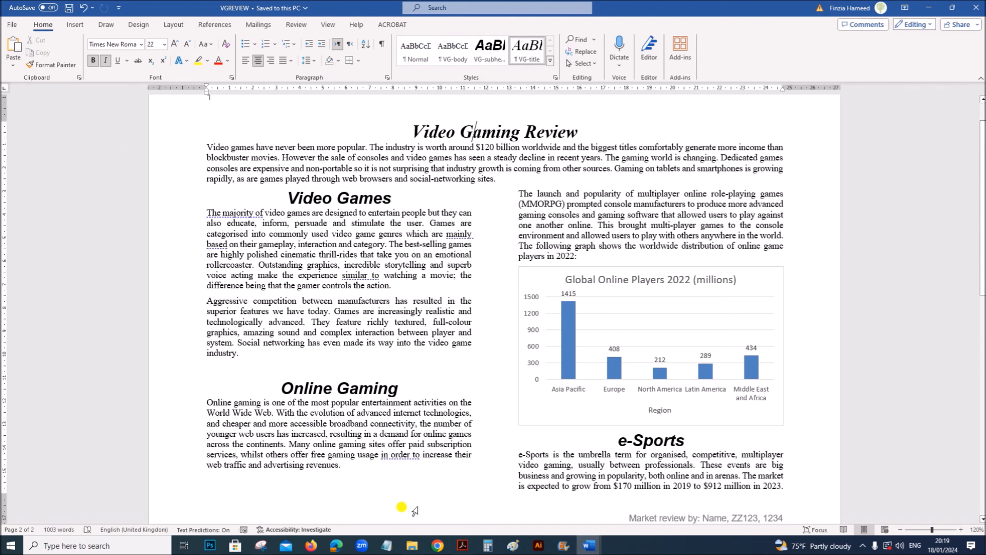
- Switch to the question paper in Acrobat and review the end of question 15 and the start of Task 3 – Database
{"action": "left_click", "coordinate": [462, 545]}
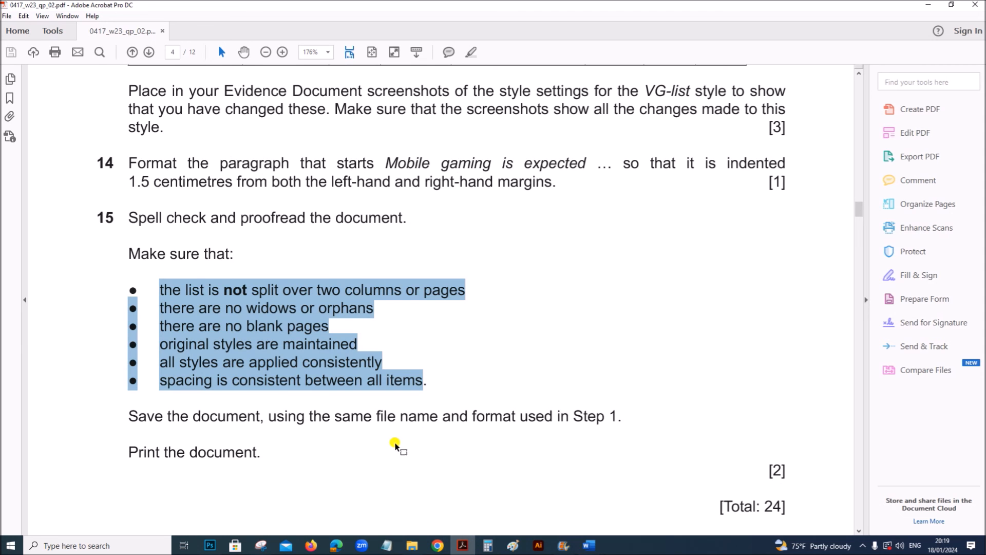
{"action": "scroll", "coordinate": [394, 443], "scroll_direction": "down", "scroll_amount": 10}
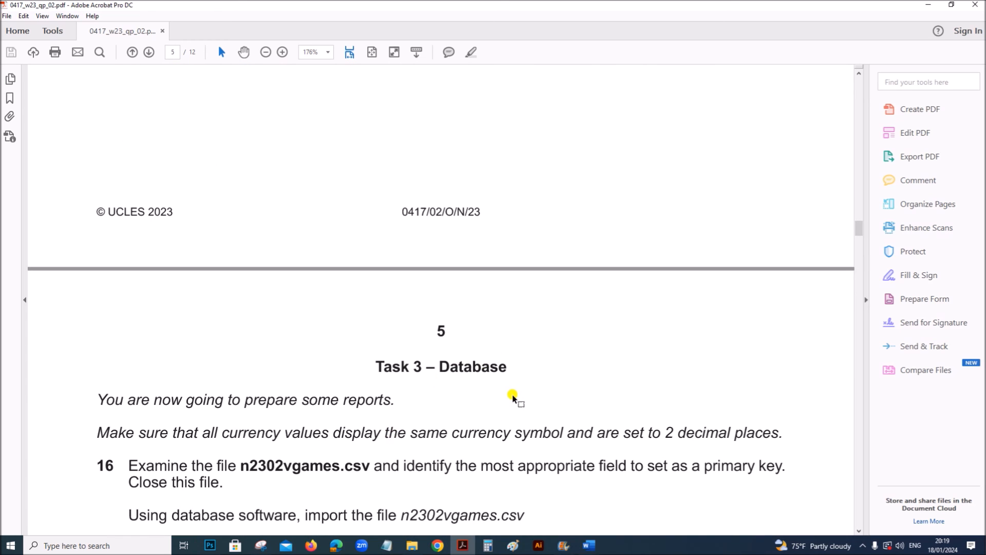
{"action": "scroll", "coordinate": [512, 398], "scroll_direction": "up", "scroll_amount": 9}
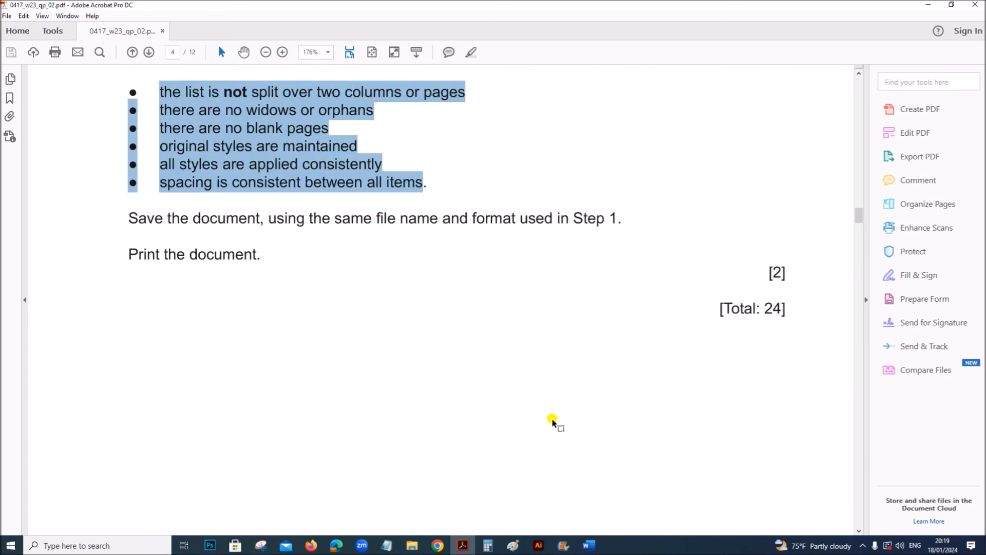
{"action": "scroll", "coordinate": [552, 422], "scroll_direction": "up", "scroll_amount": 3}
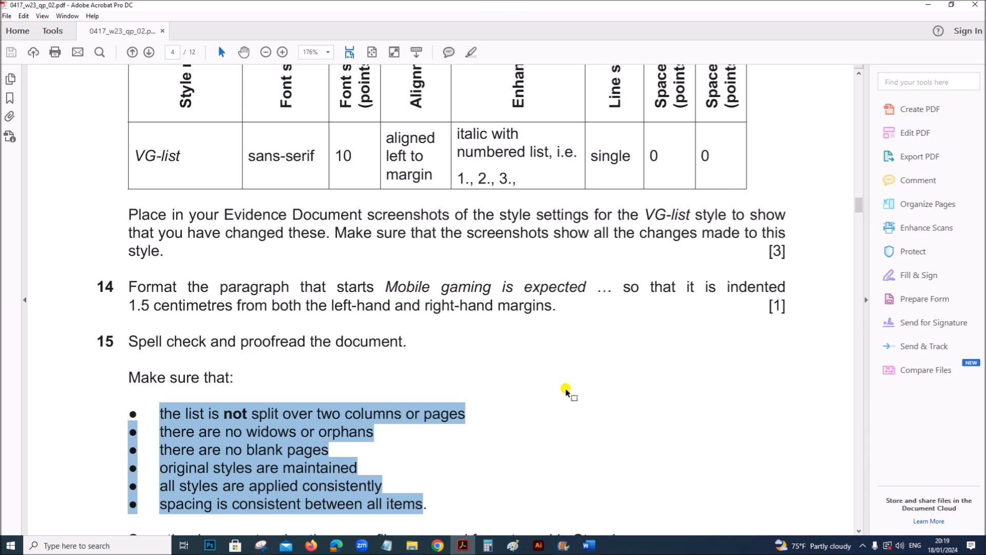